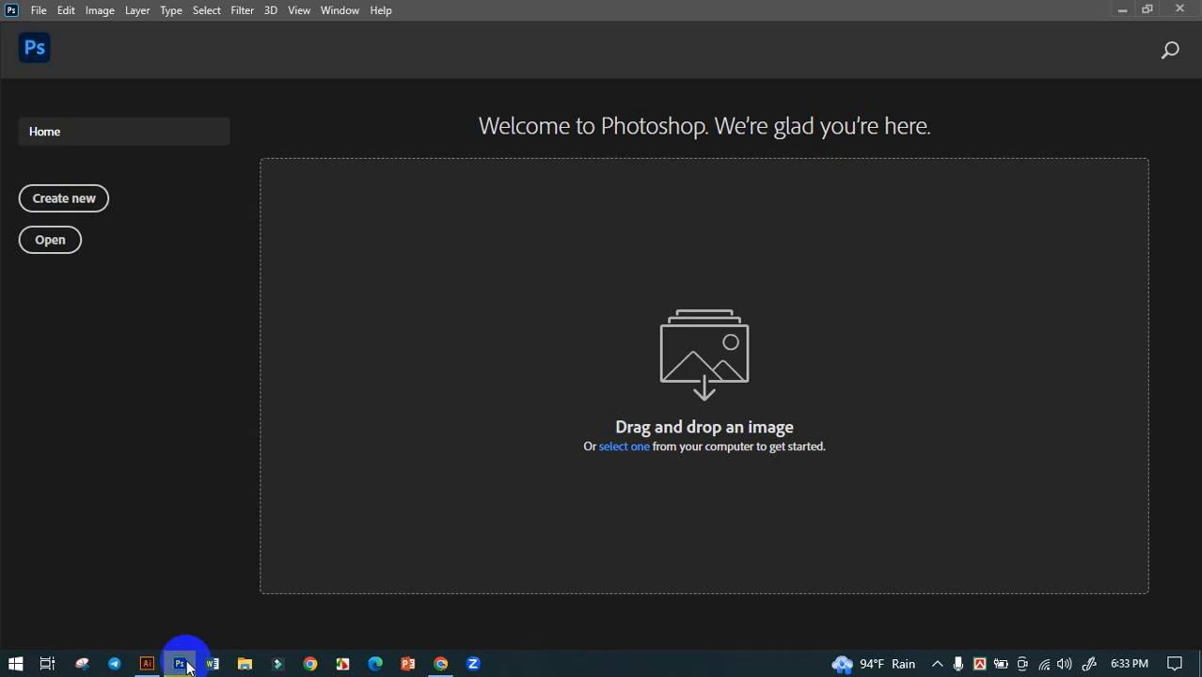
Create a new white RGB document of 1280 × 1280 pixels at 300 pixels/inch.
left_click(73, 201)
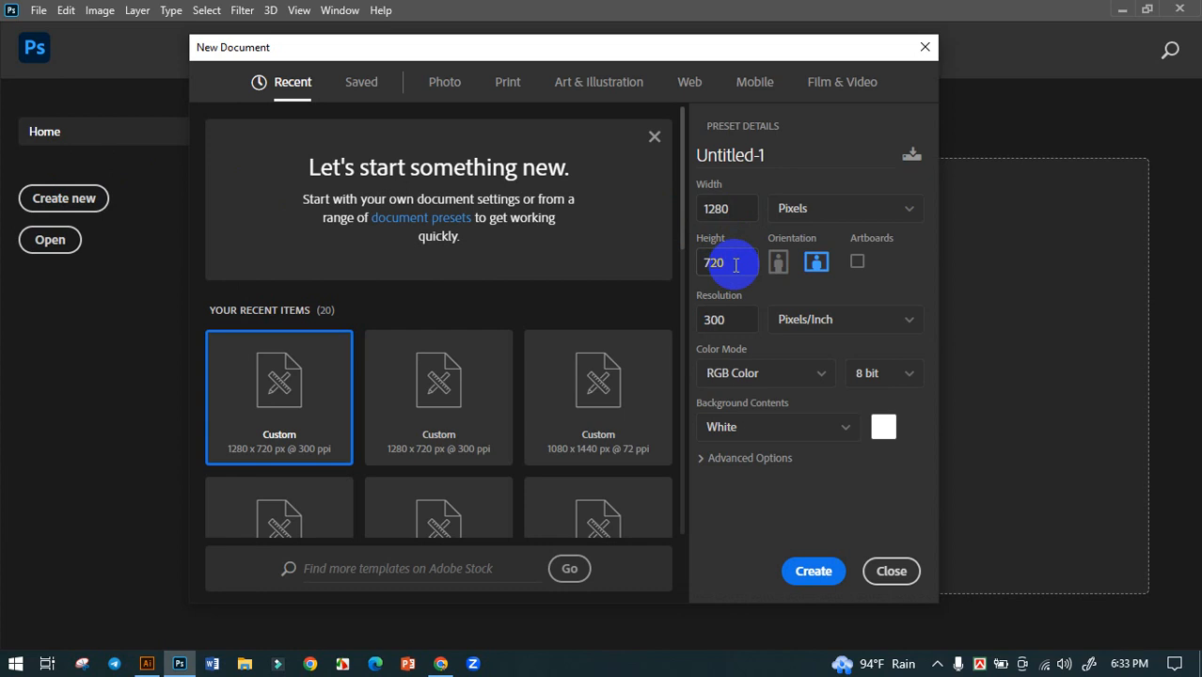
left_click_drag(735, 264, 663, 270)
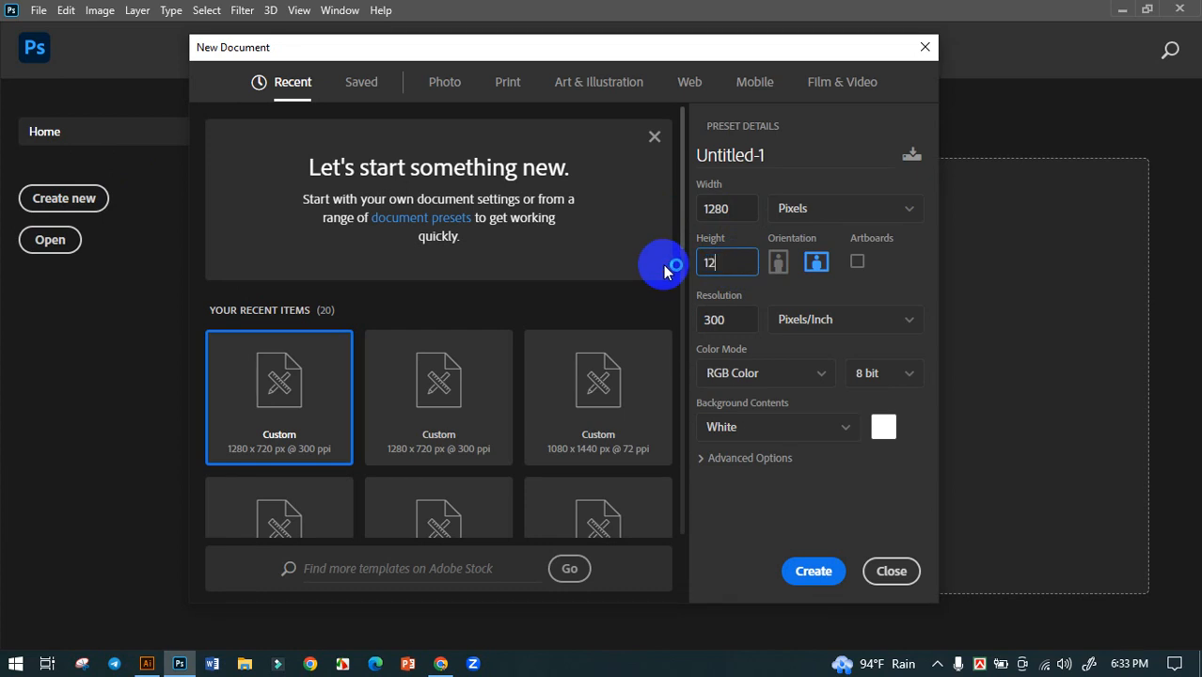
type("1280")
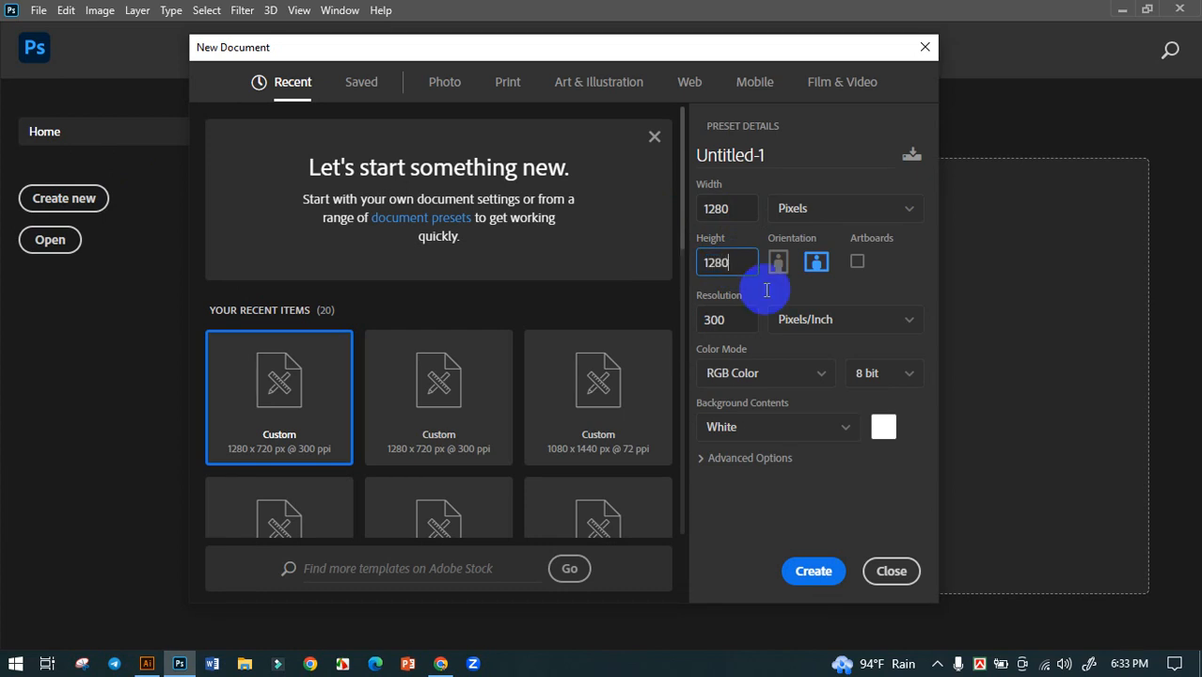
left_click(813, 572)
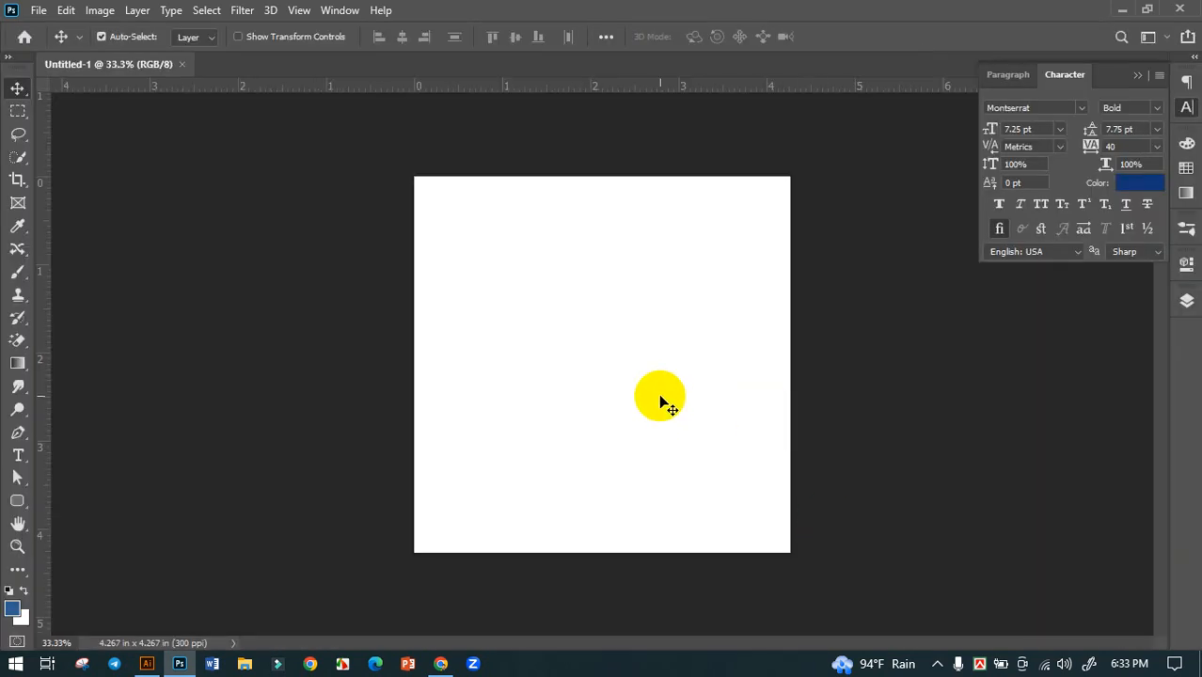
scroll(687, 386, "up", 1)
scroll(611, 371, "down", 1)
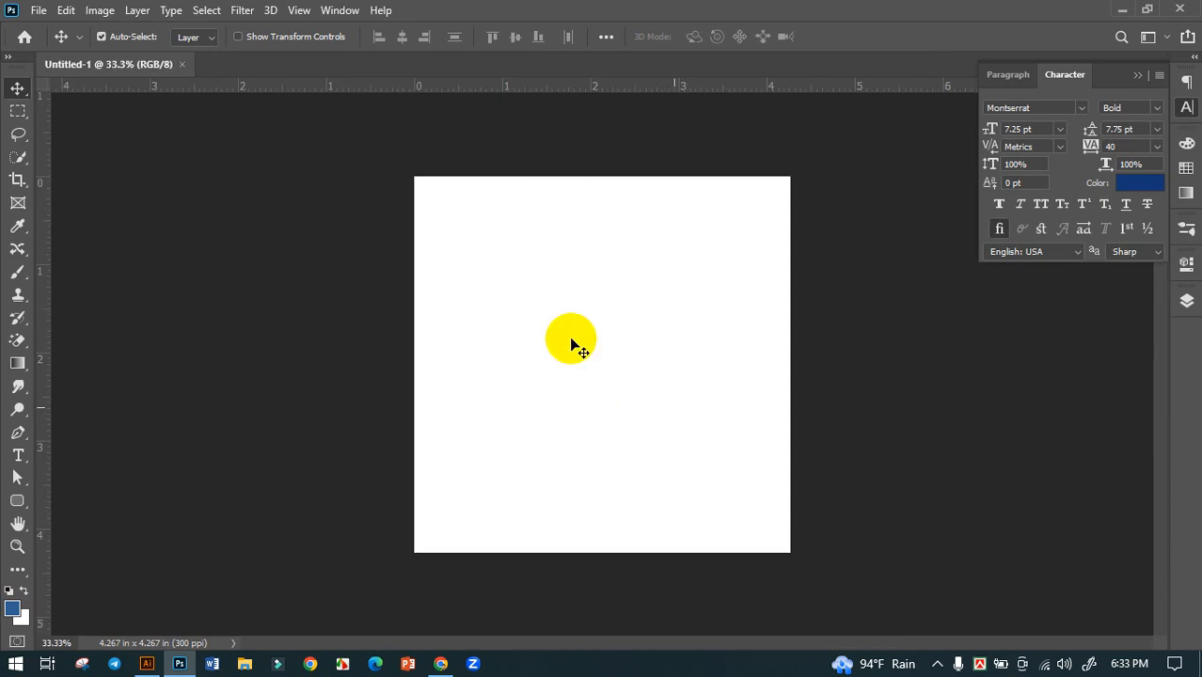
Switch to Chrome, open the imagesbazaar.com website and reload it.
left_click(440, 663)
left_click(182, 45)
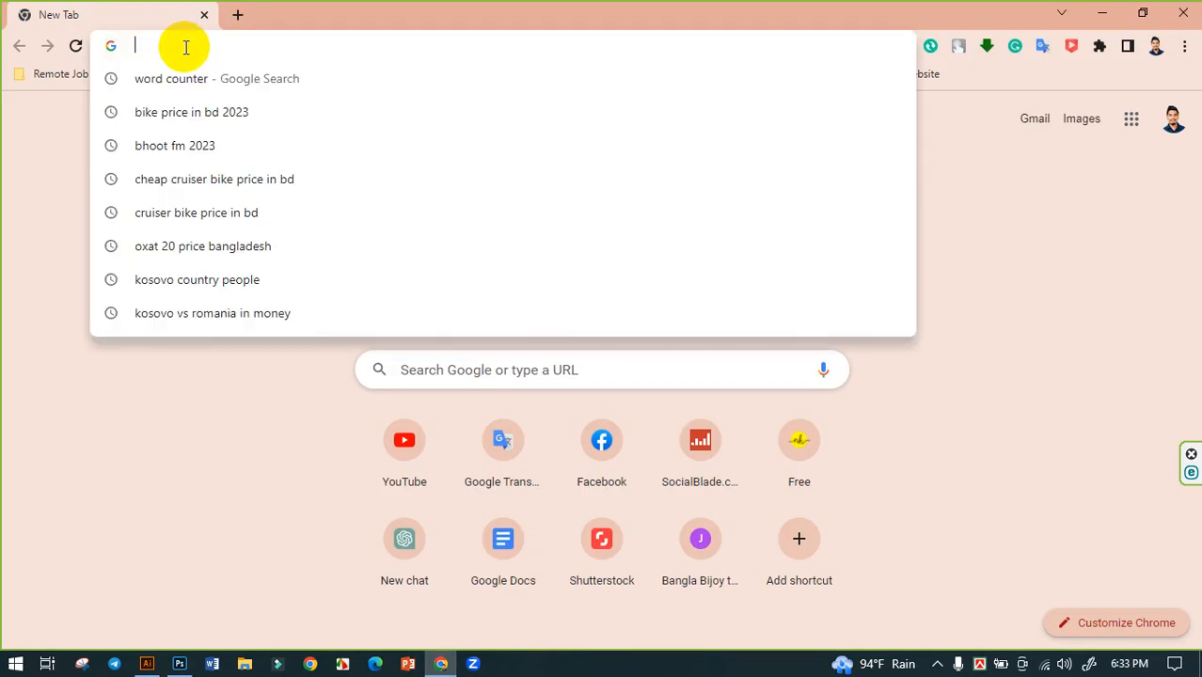
type("i")
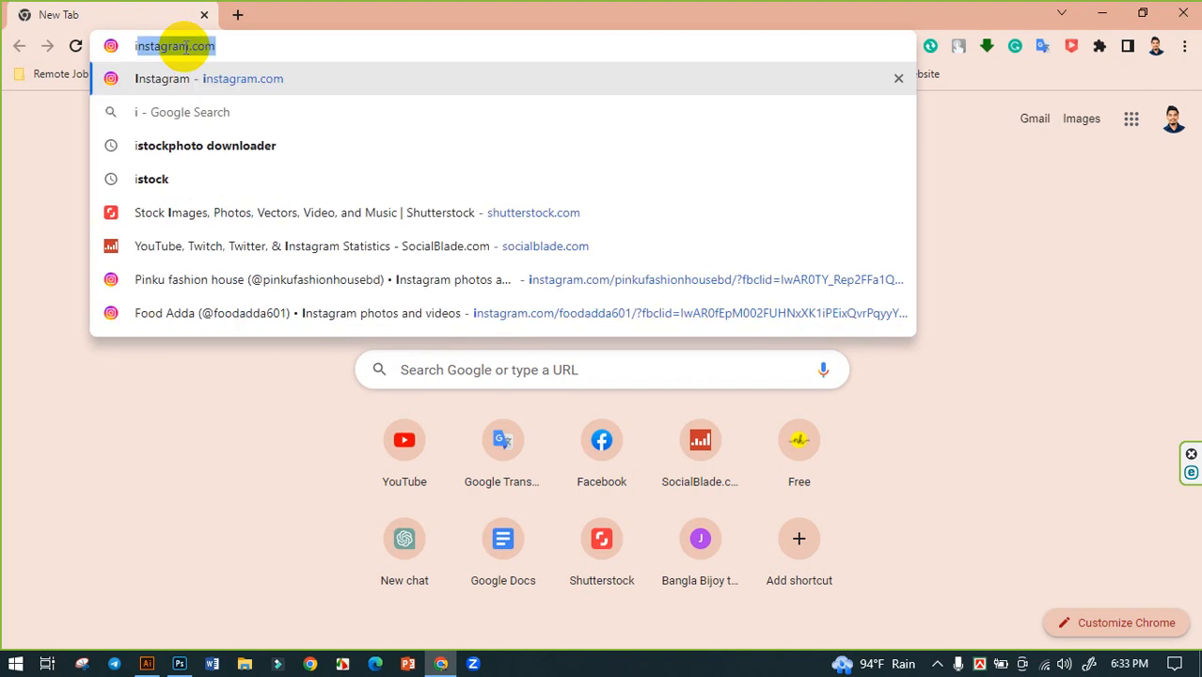
type("m")
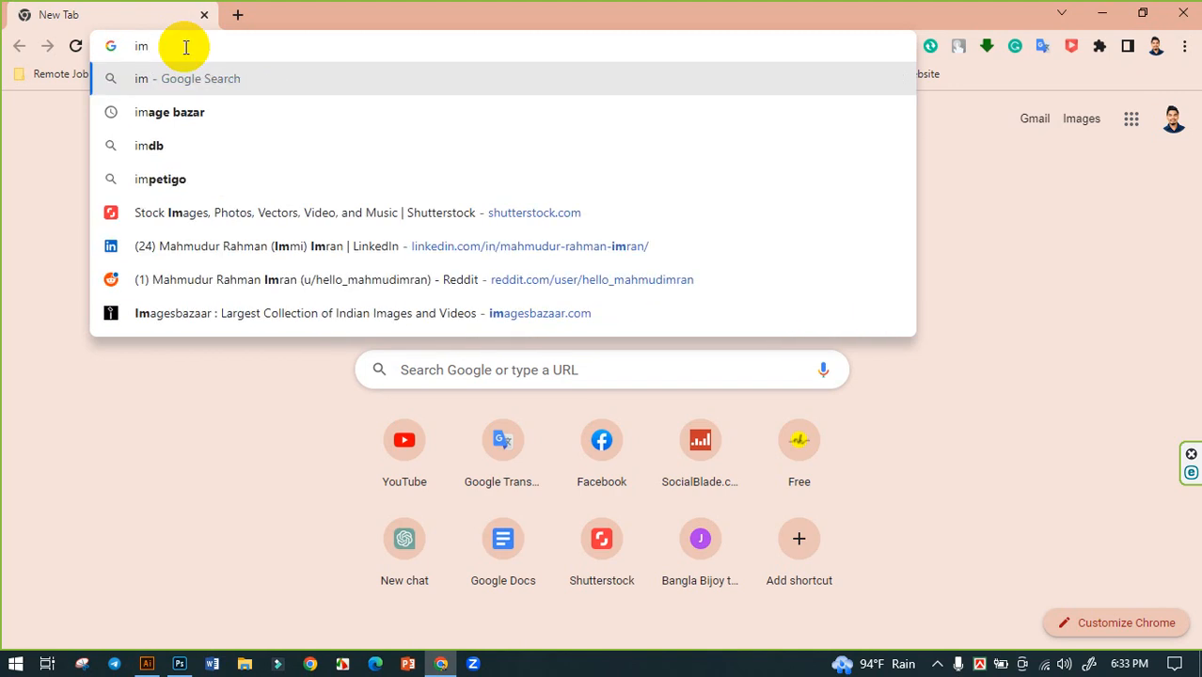
left_click(183, 109)
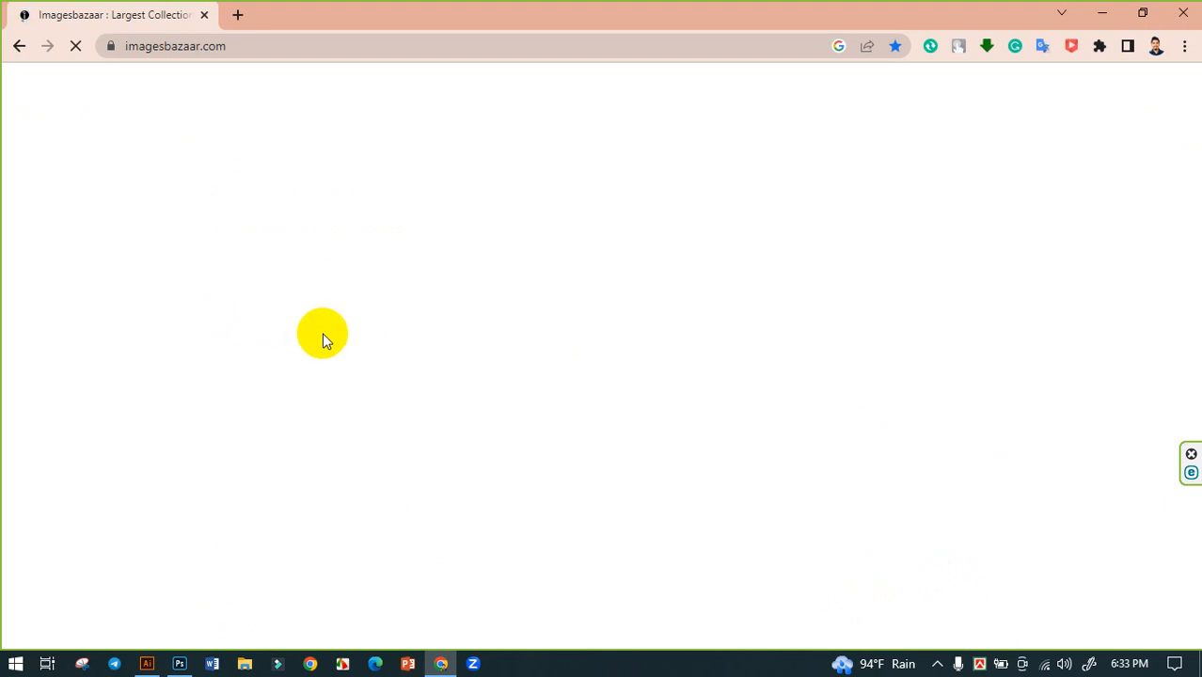
left_click(1043, 664)
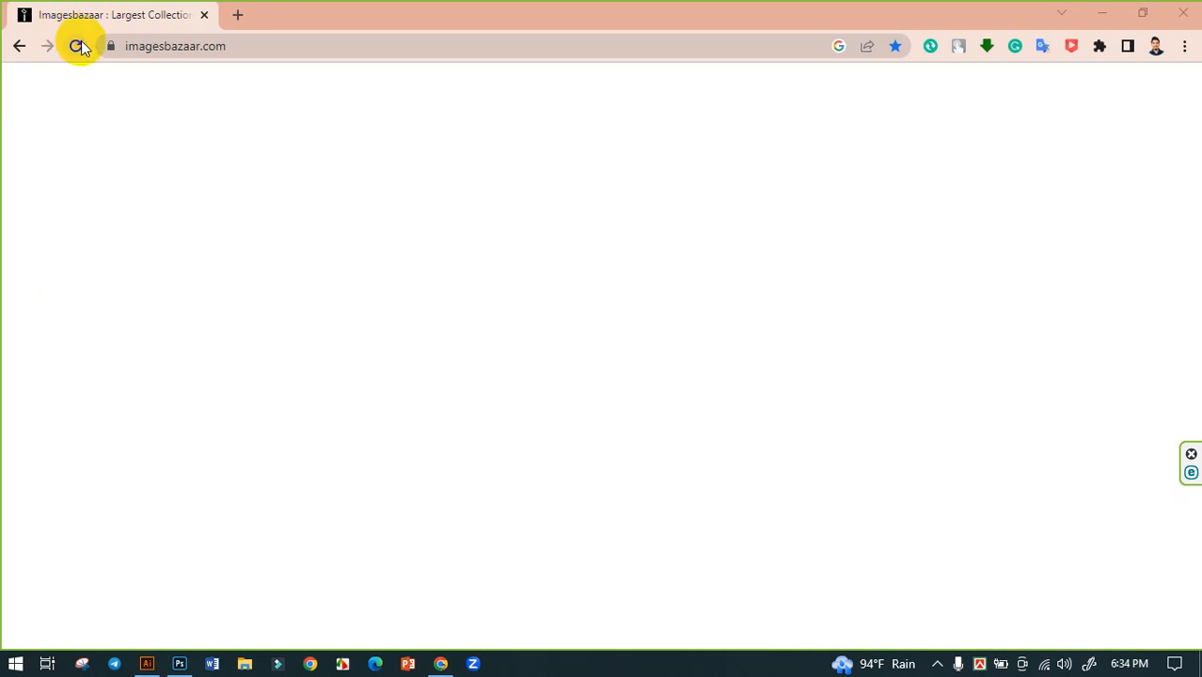
left_click(78, 46)
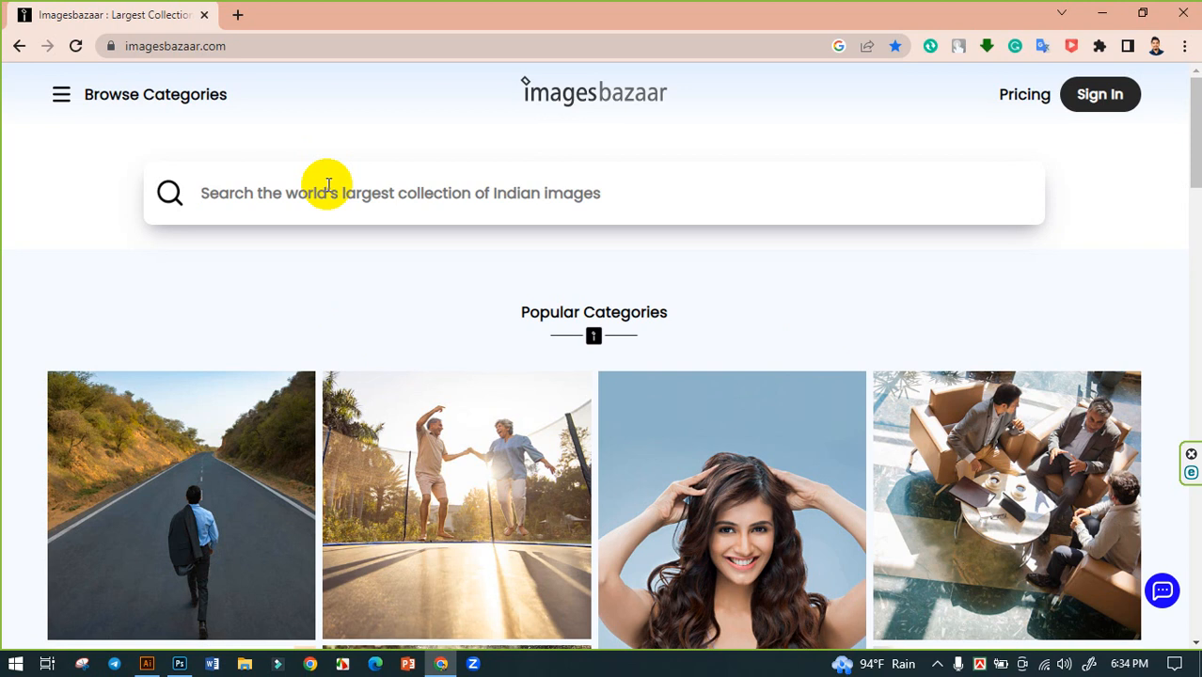
Search the image library for "student (college)" and look through the resulting photos.
left_click(328, 185)
type("st")
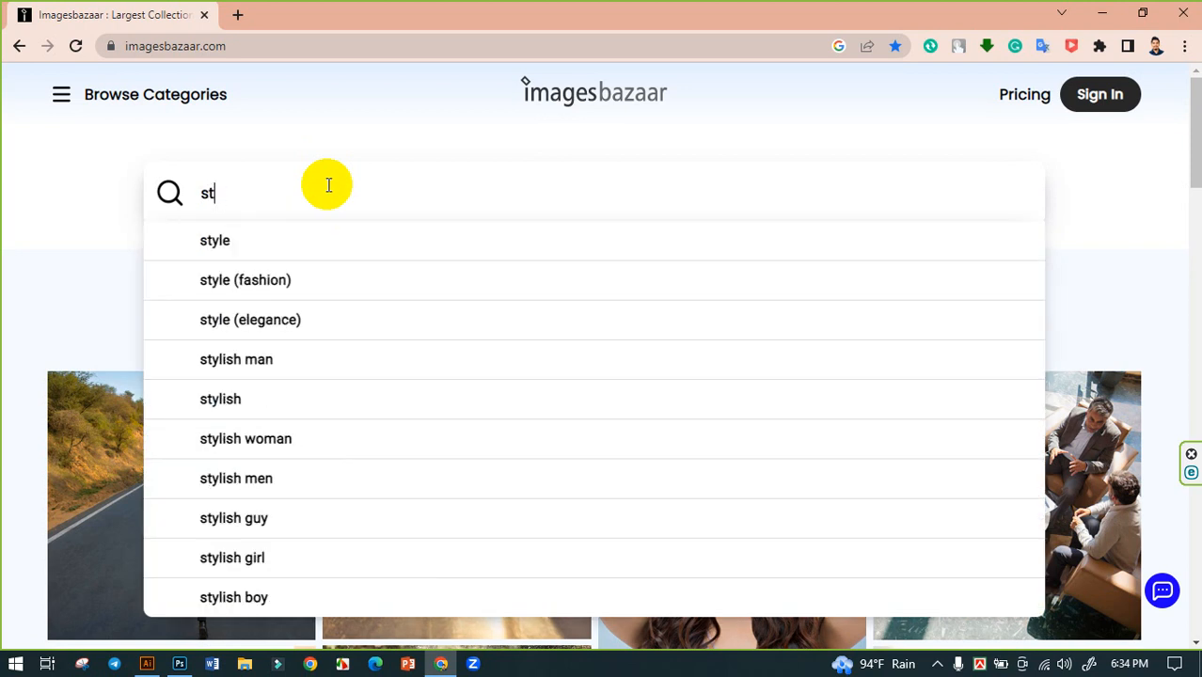
type("yu")
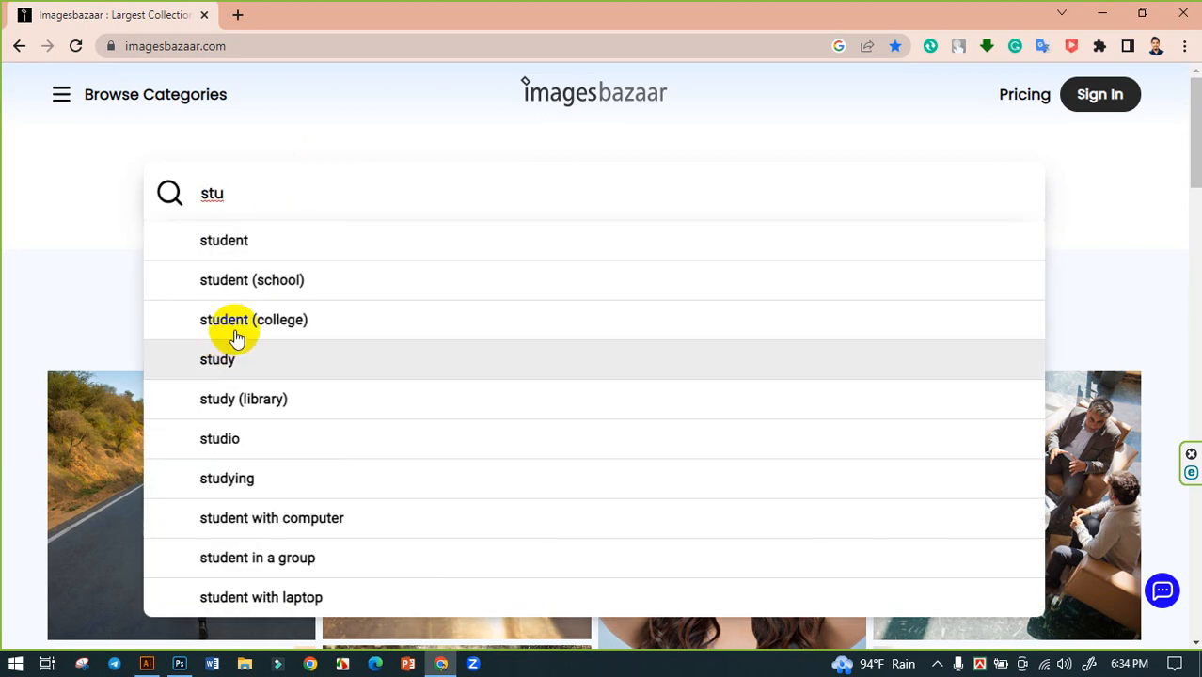
left_click(241, 324)
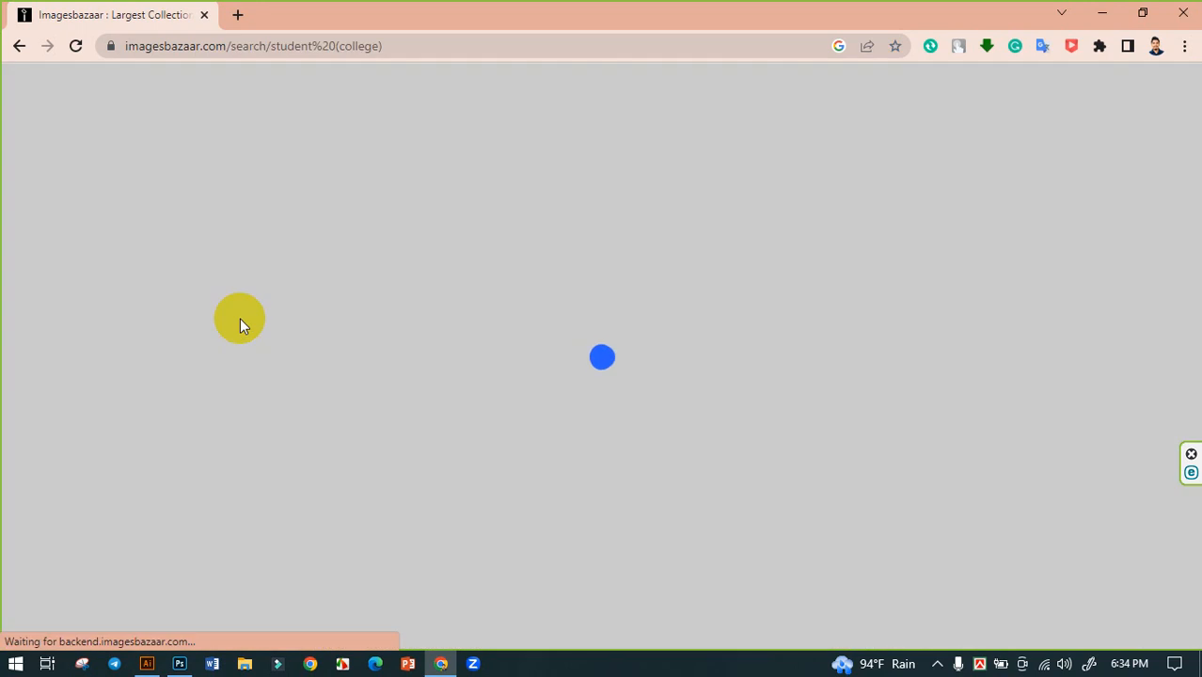
scroll(350, 301, "down", 8)
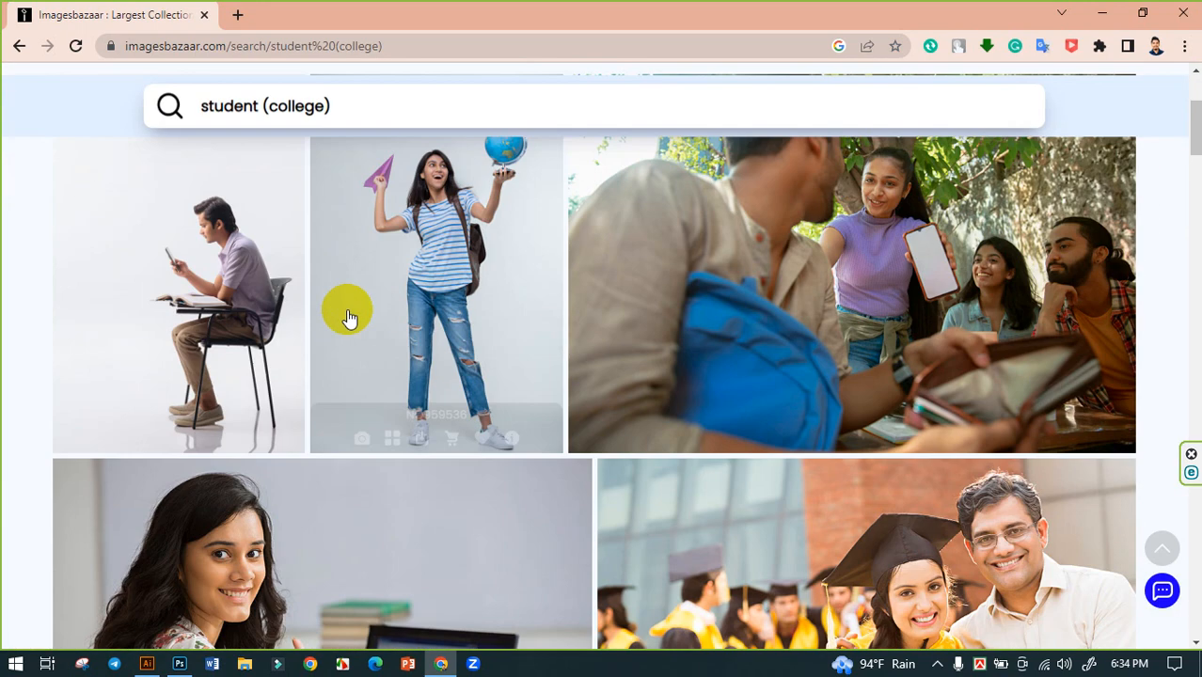
scroll(522, 374, "down", 10)
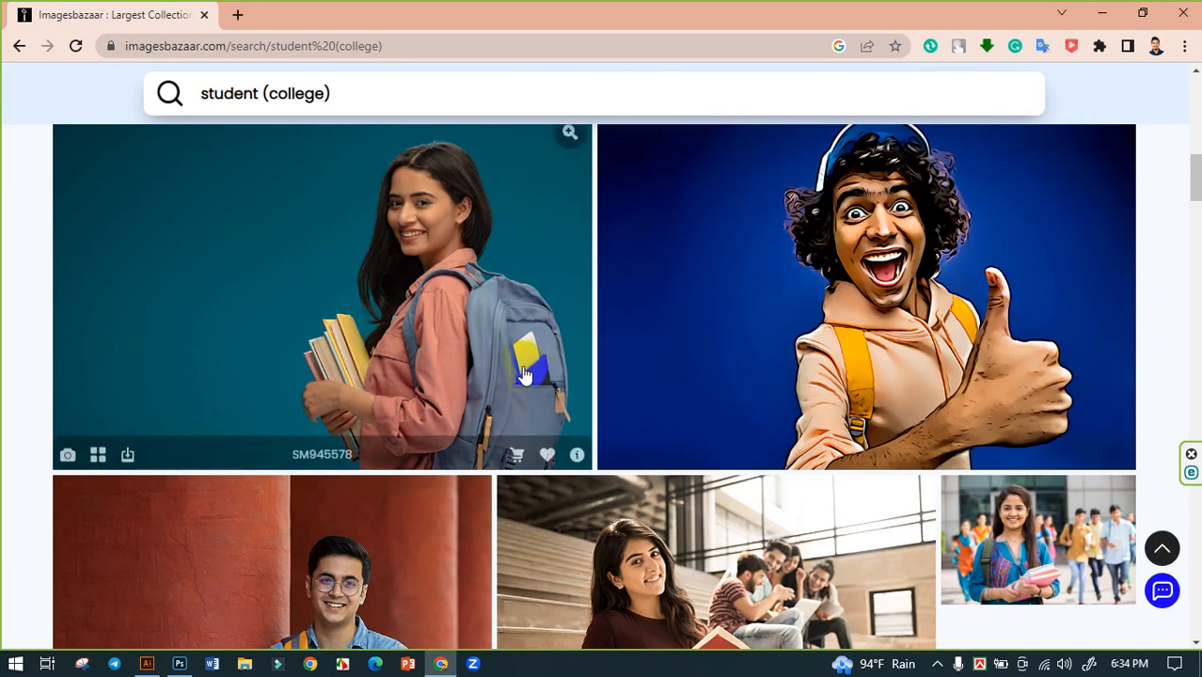
scroll(533, 375, "down", 5)
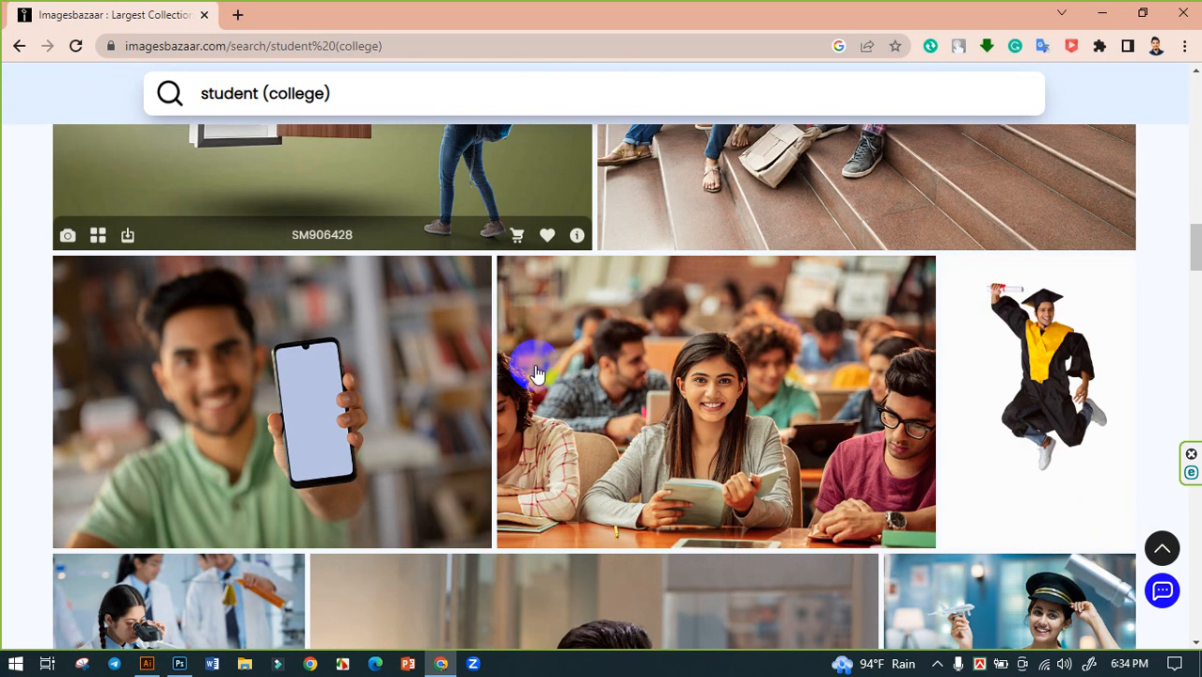
scroll(362, 323, "up", 3)
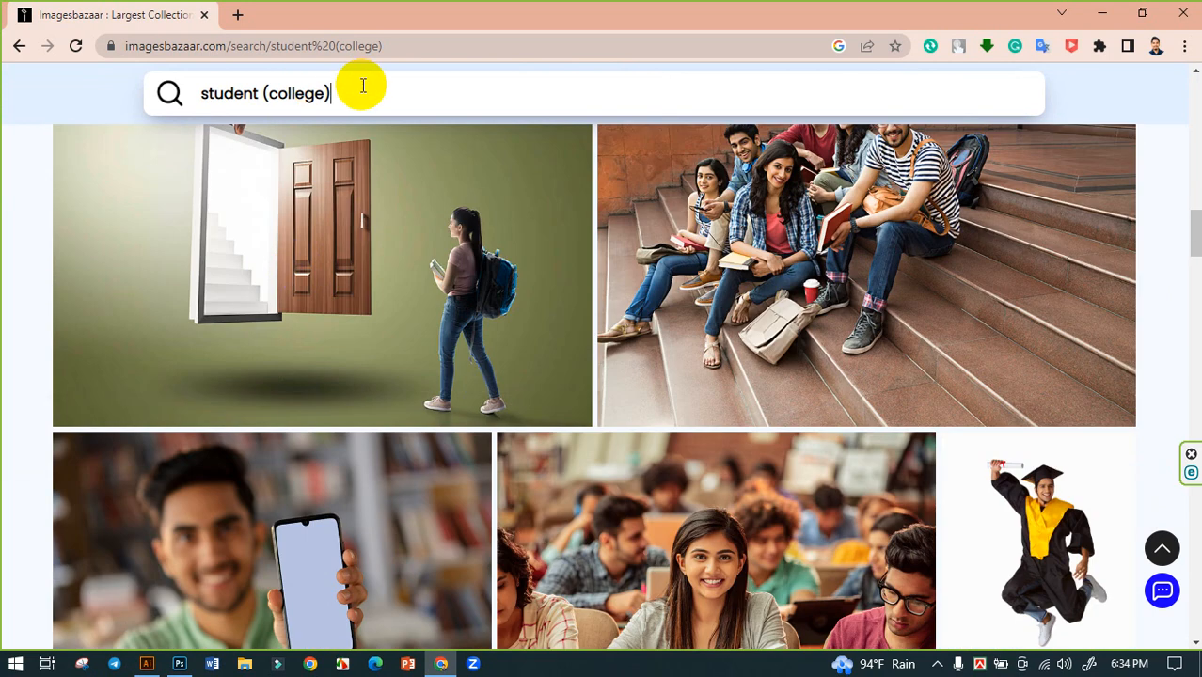
Change the image search to "student (school)".
left_click(362, 86)
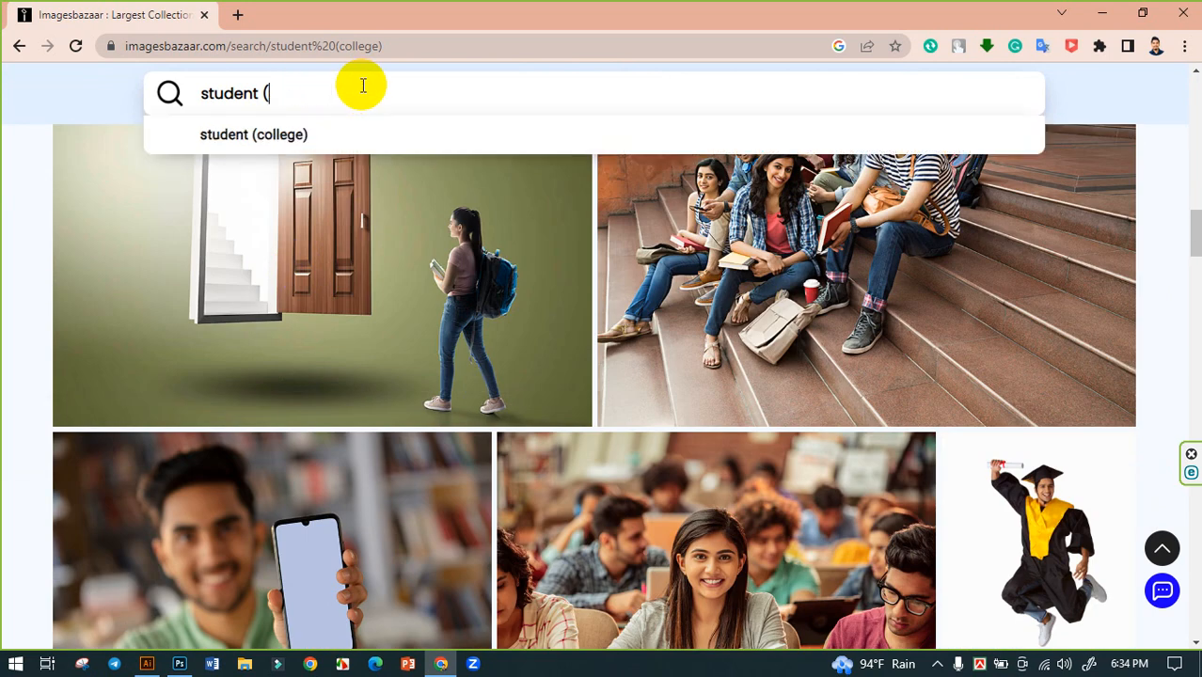
key("BackSpace")
key("BackSpace")
left_click(246, 178)
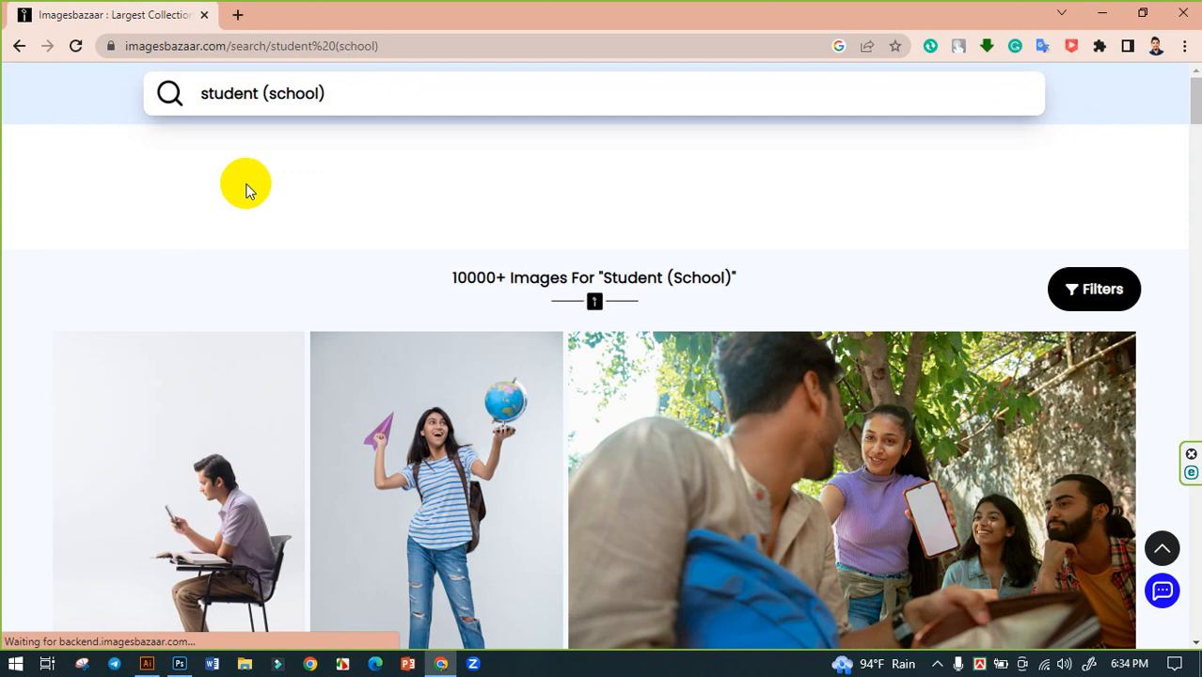
Browse the school photos and open the page of image SM978341, the schoolgirl writing at a wooden desk.
scroll(452, 315, "down", 8)
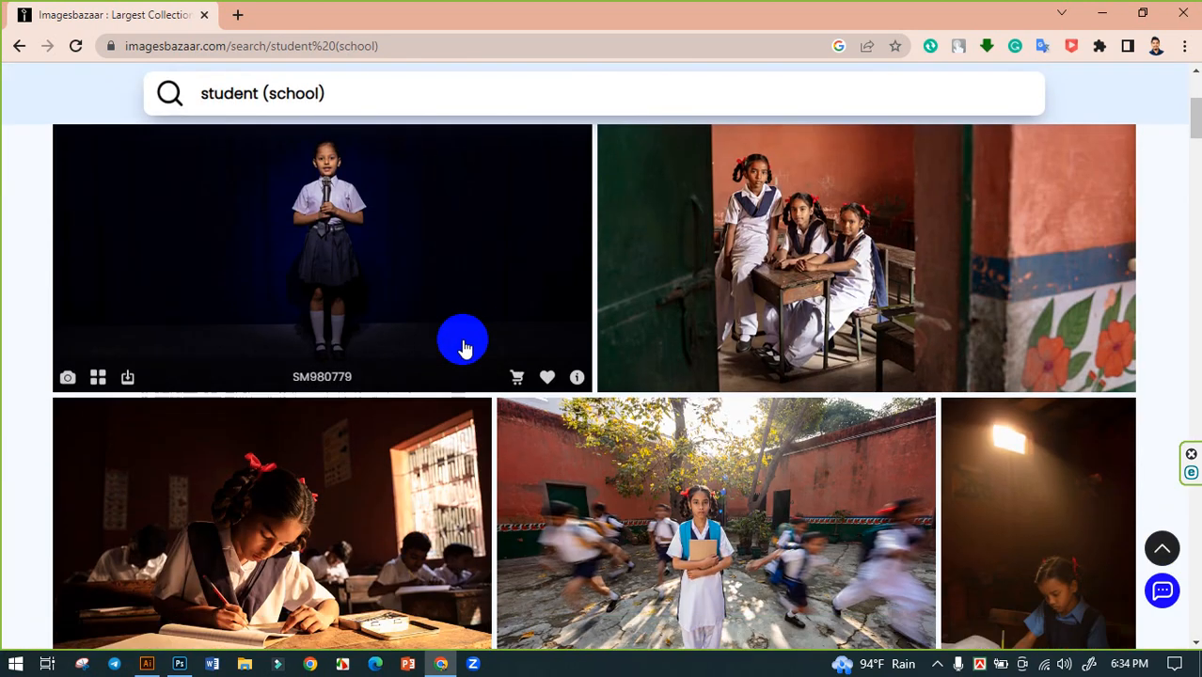
scroll(647, 423, "down", 3)
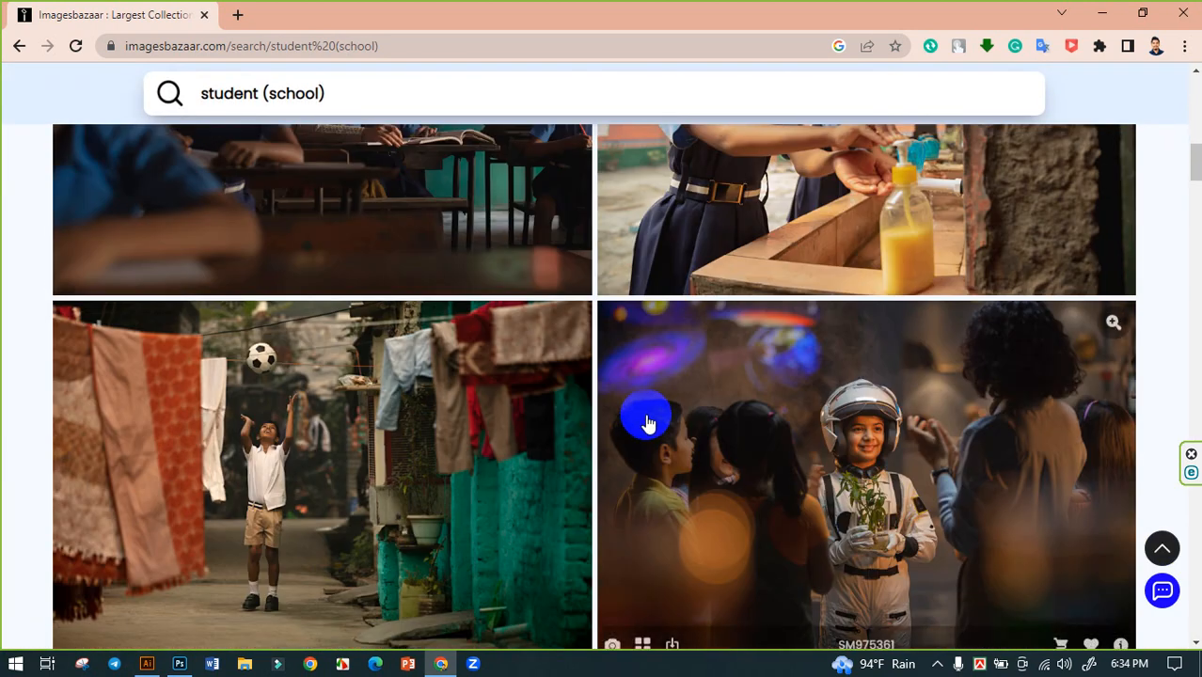
scroll(442, 421, "down", 5)
scroll(394, 411, "down", 5)
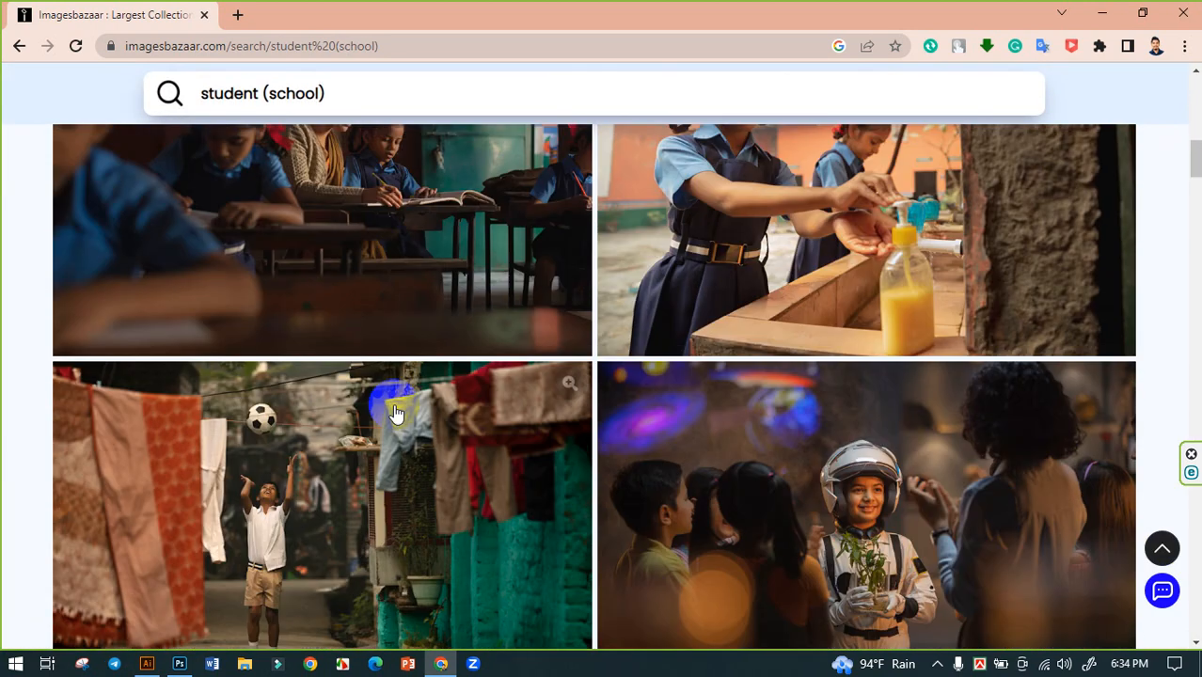
scroll(357, 389, "up", 1)
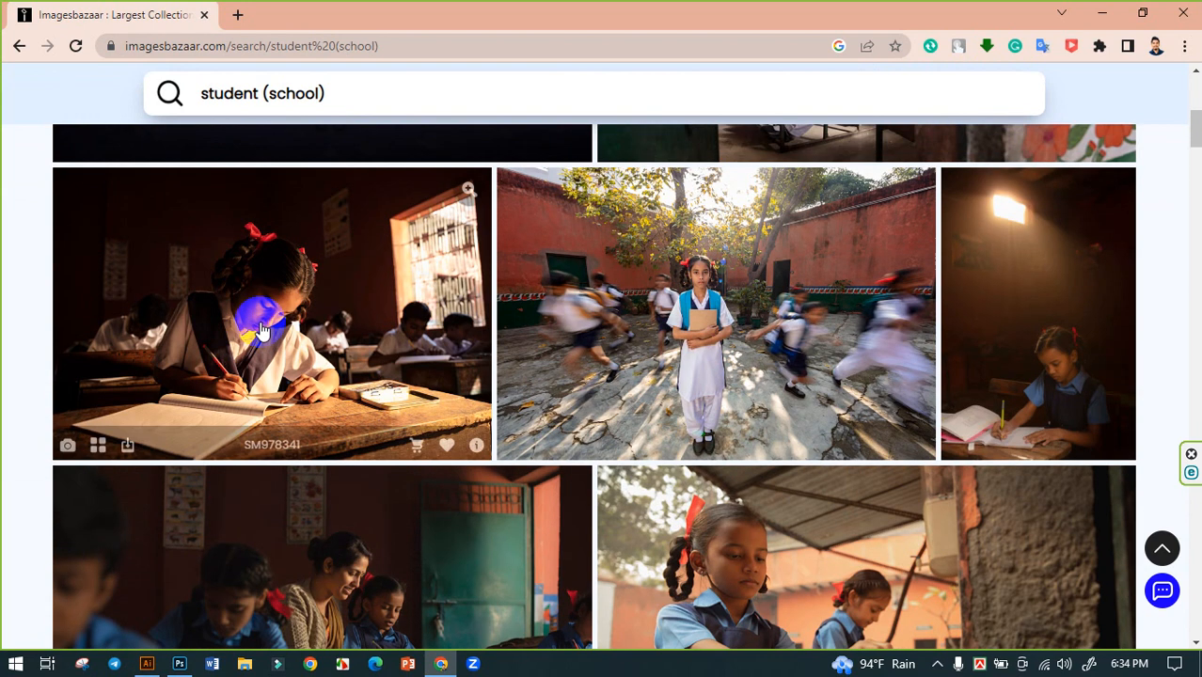
scroll(247, 316, "up", 2)
scroll(295, 337, "up", 2)
scroll(317, 323, "down", 3)
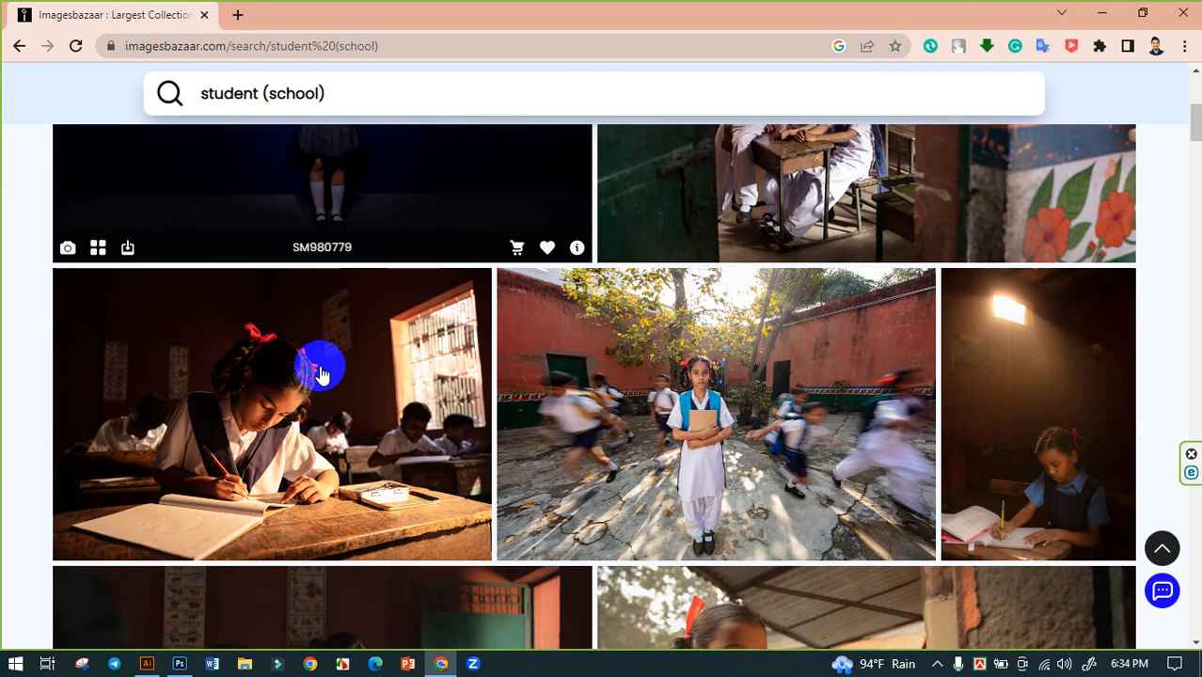
left_click(292, 400)
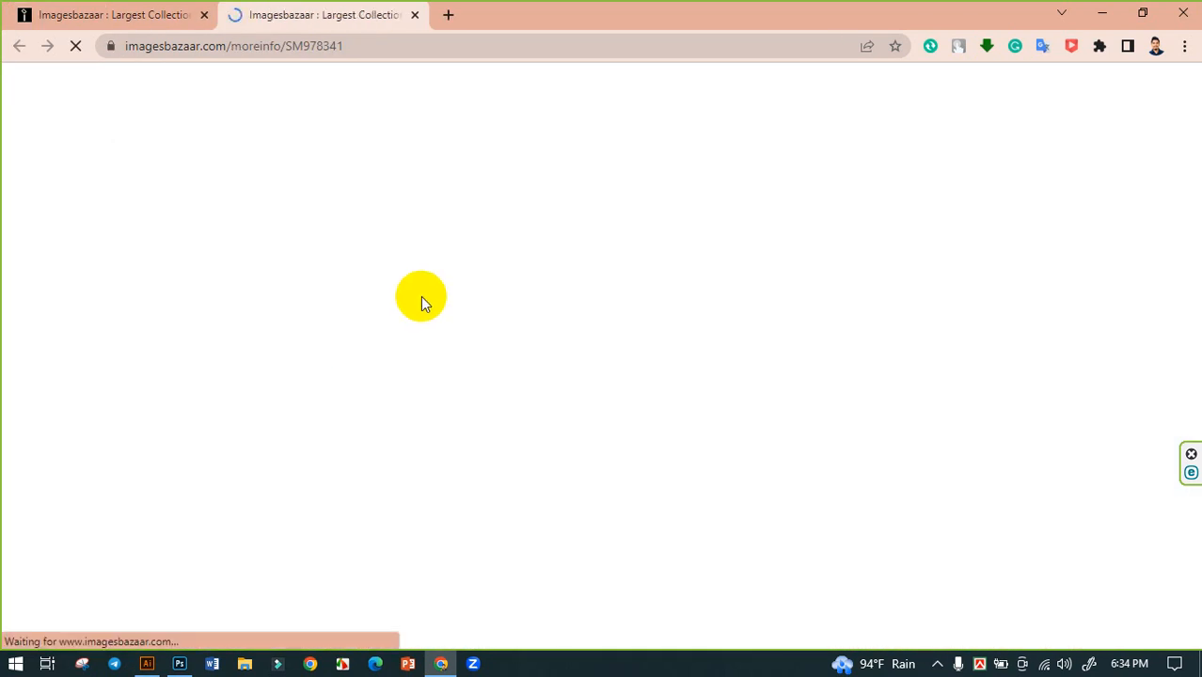
scroll(668, 376, "down", 3)
scroll(501, 337, "up", 3)
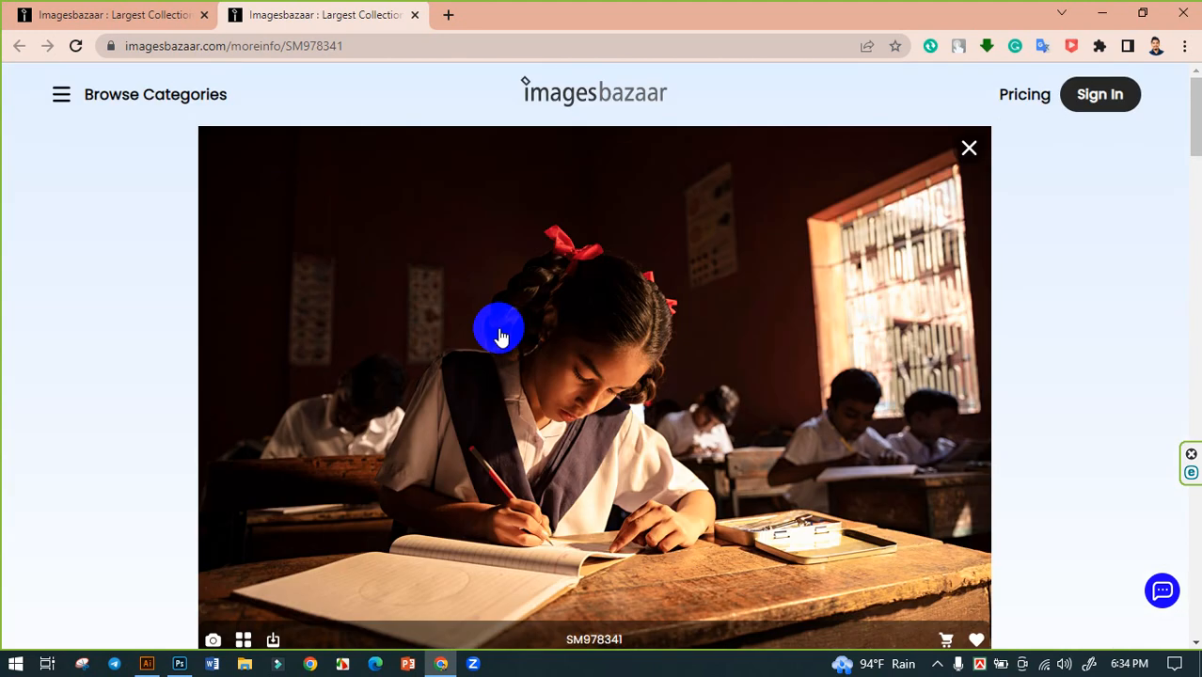
Save the schoolgirl image to the Downloads folder as 300-SM978341.jpg.
right_click(499, 331)
left_click(477, 349)
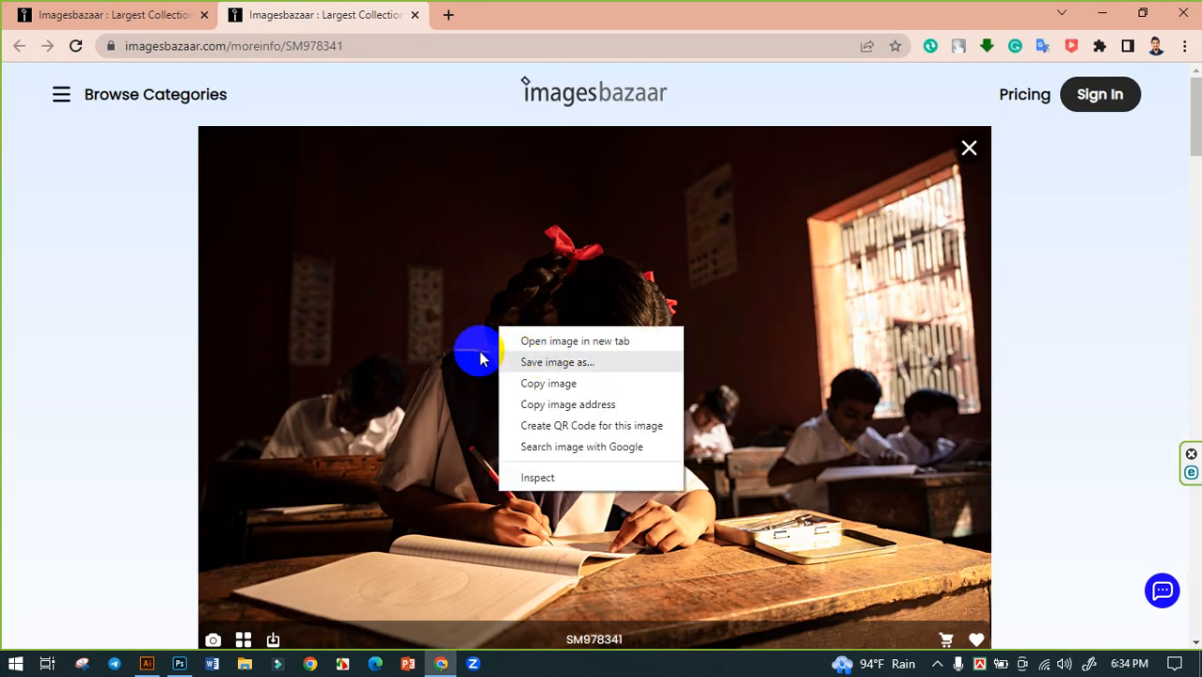
scroll(240, 445, "down", 2)
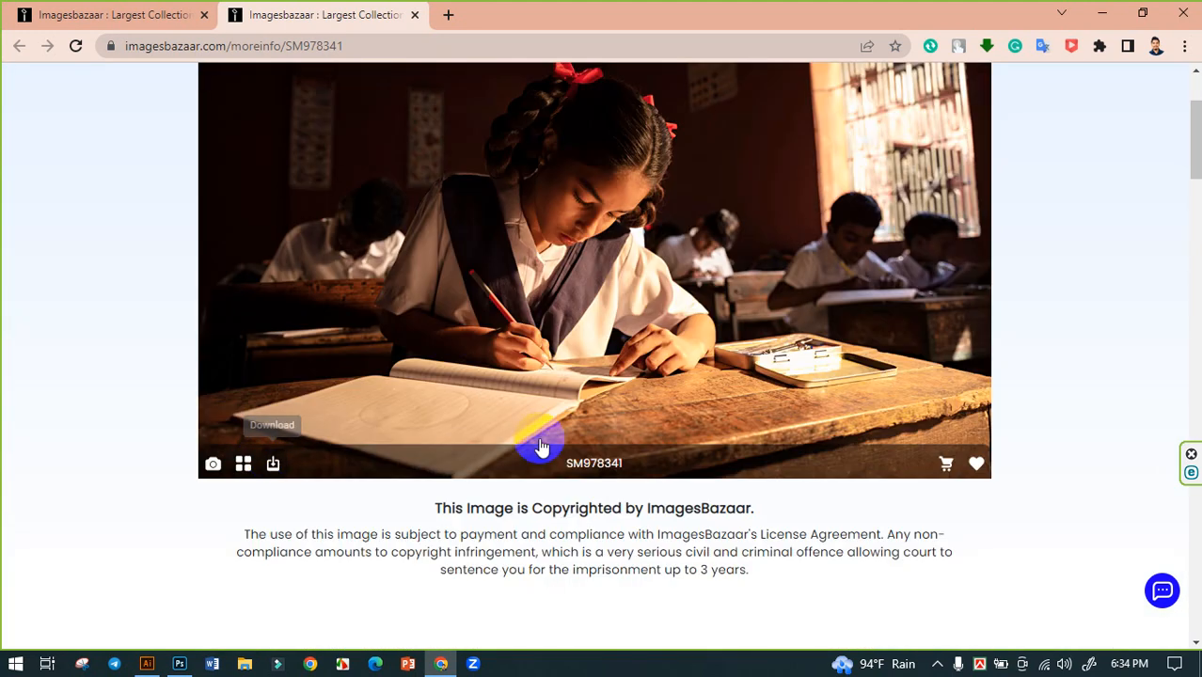
scroll(542, 444, "up", 2)
right_click(567, 366)
left_click(595, 395)
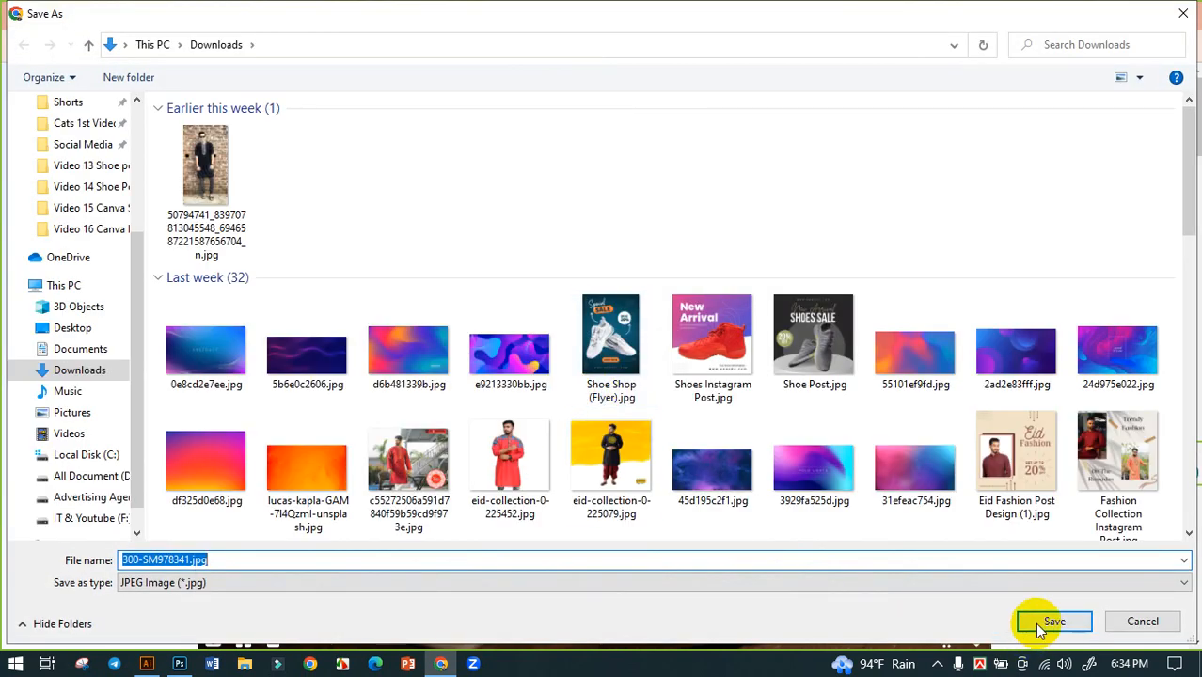
left_click(1043, 623)
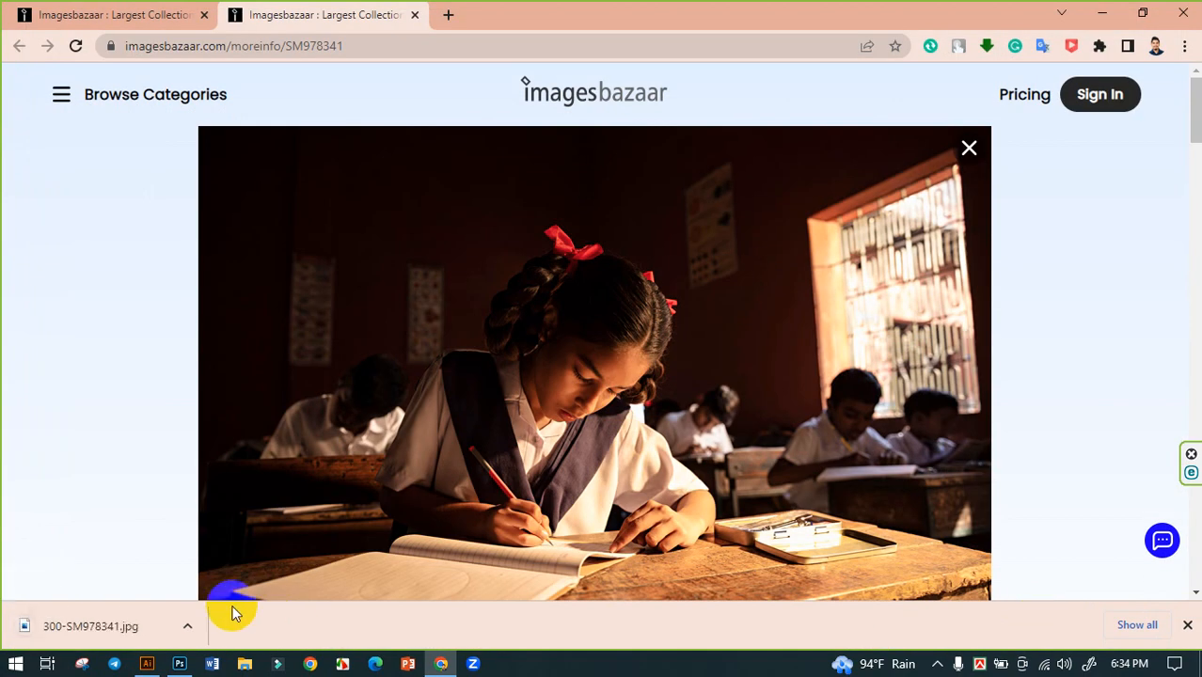
Place the downloaded 300-SM978341.jpg into the Photoshop document and enlarge it to span the full canvas width.
left_click(191, 626)
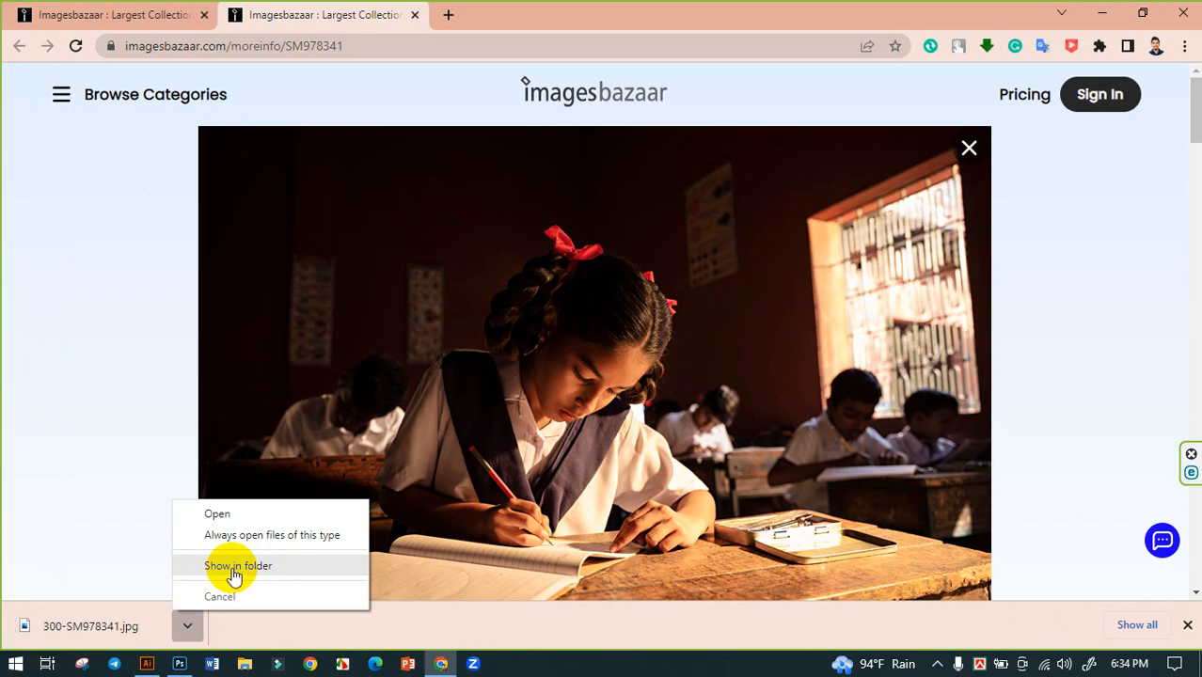
left_click(235, 567)
left_click_drag(195, 172, 661, 402)
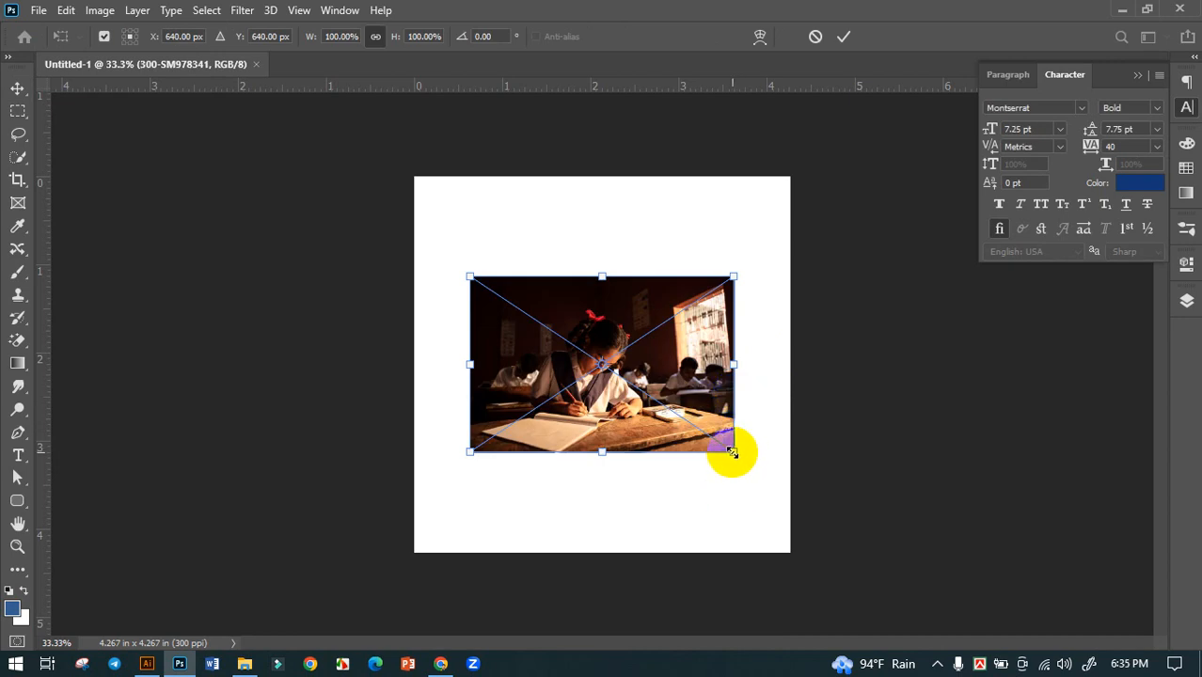
left_click_drag(731, 452, 796, 514)
left_click(843, 35)
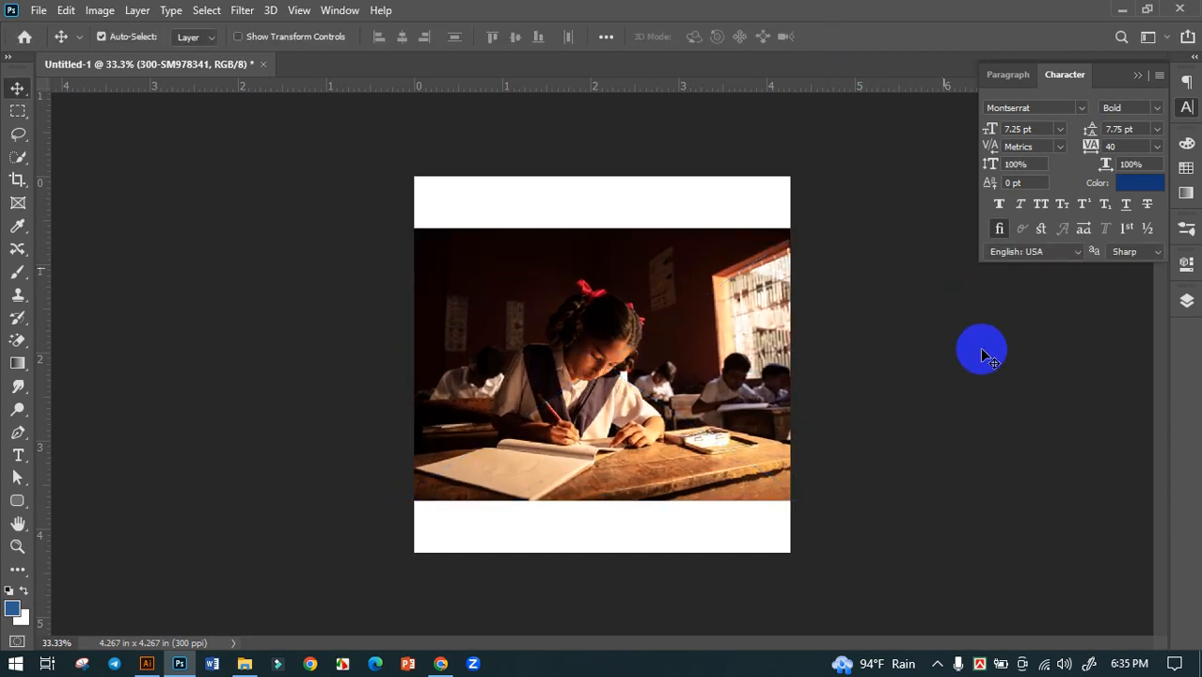
Browse the Downloads folder for a colourful abstract image that can serve as the design's background.
left_click(247, 664)
scroll(38, 442, "down", 1)
scroll(235, 451, "down", 10)
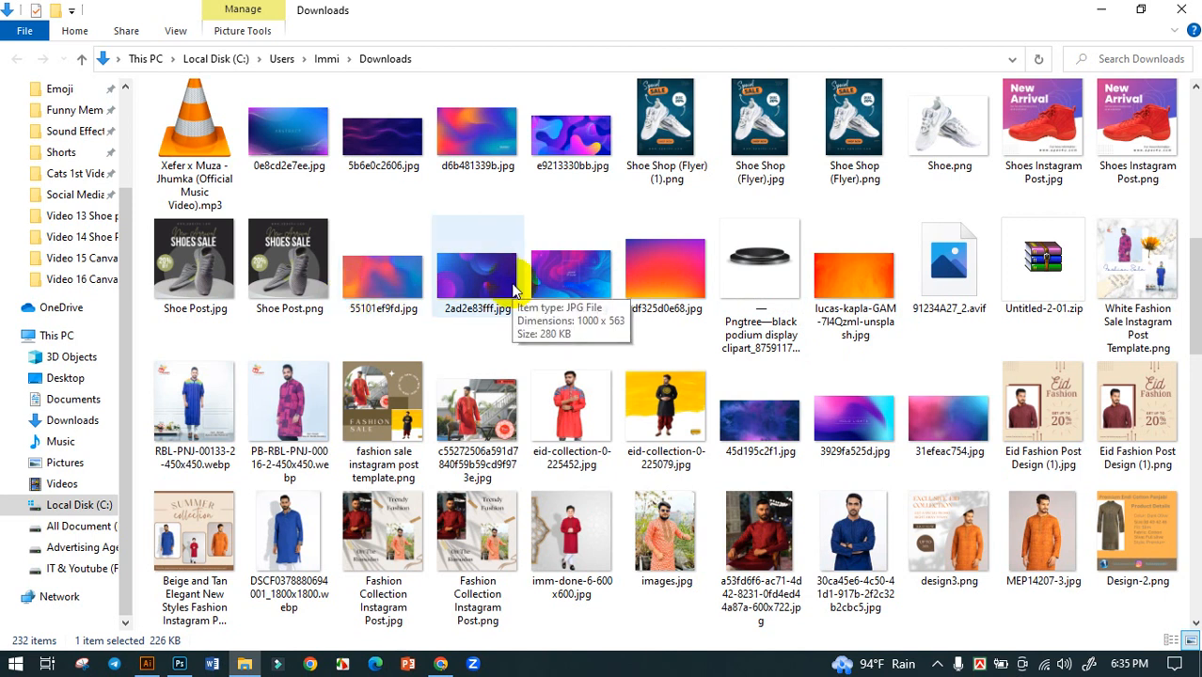
scroll(514, 291, "up", 2)
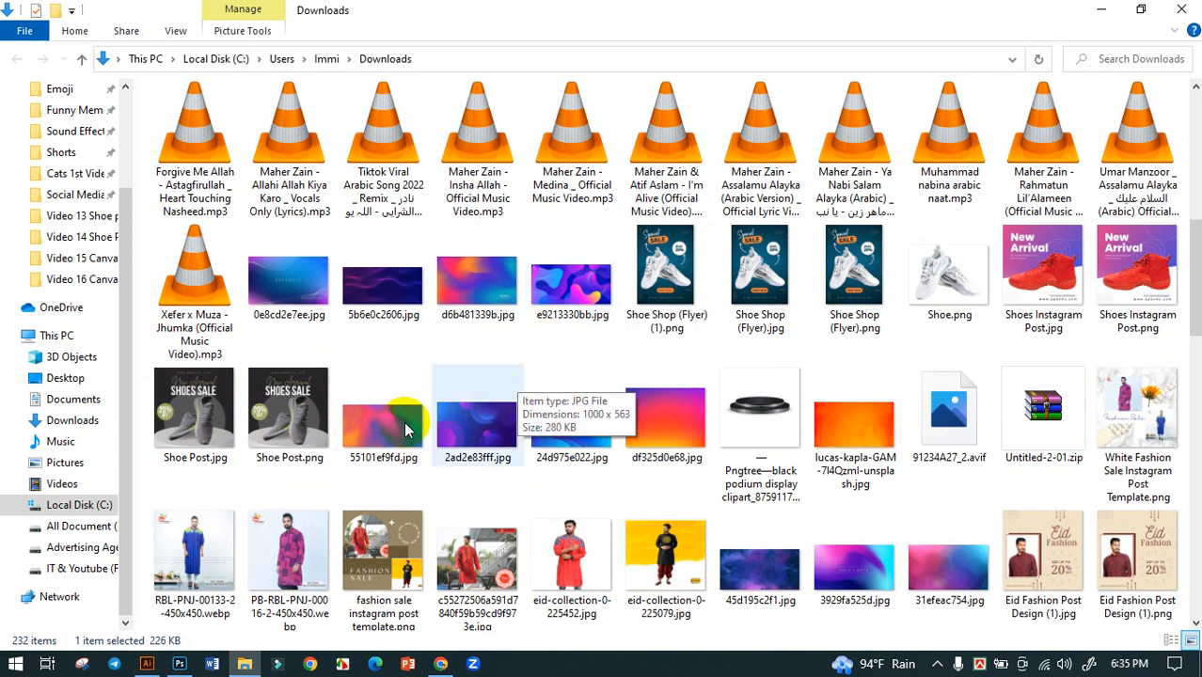
left_click(447, 418)
scroll(601, 418, "down", 2)
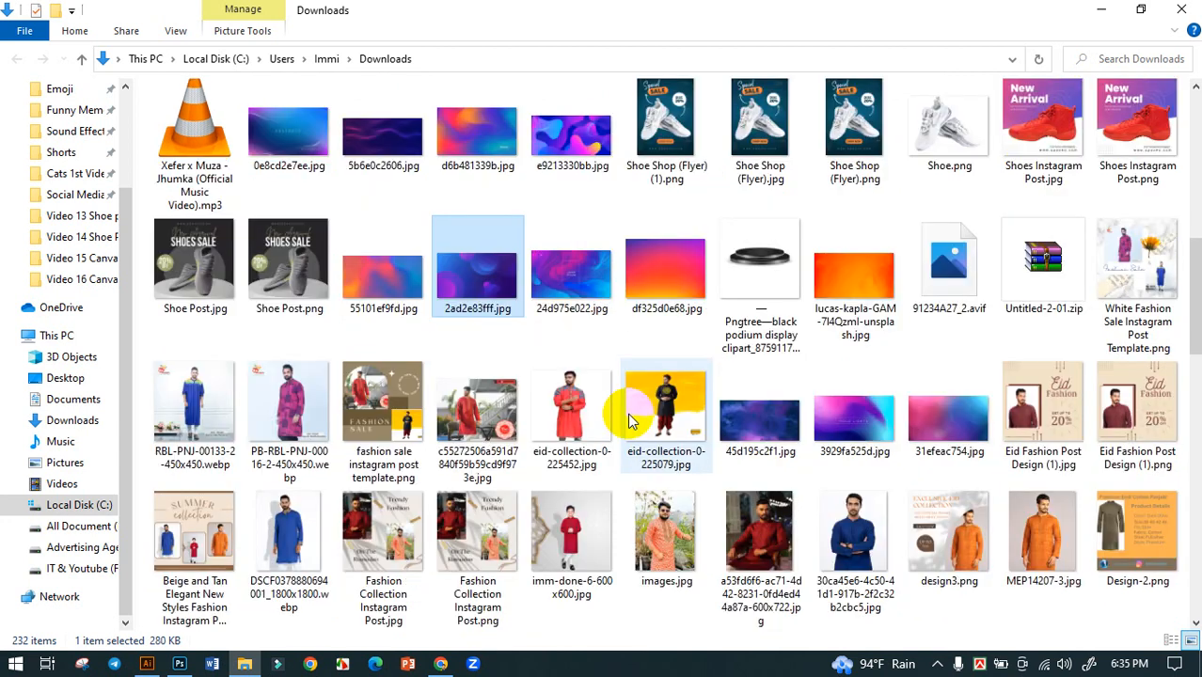
scroll(711, 417, "down", 4)
scroll(703, 417, "up", 6)
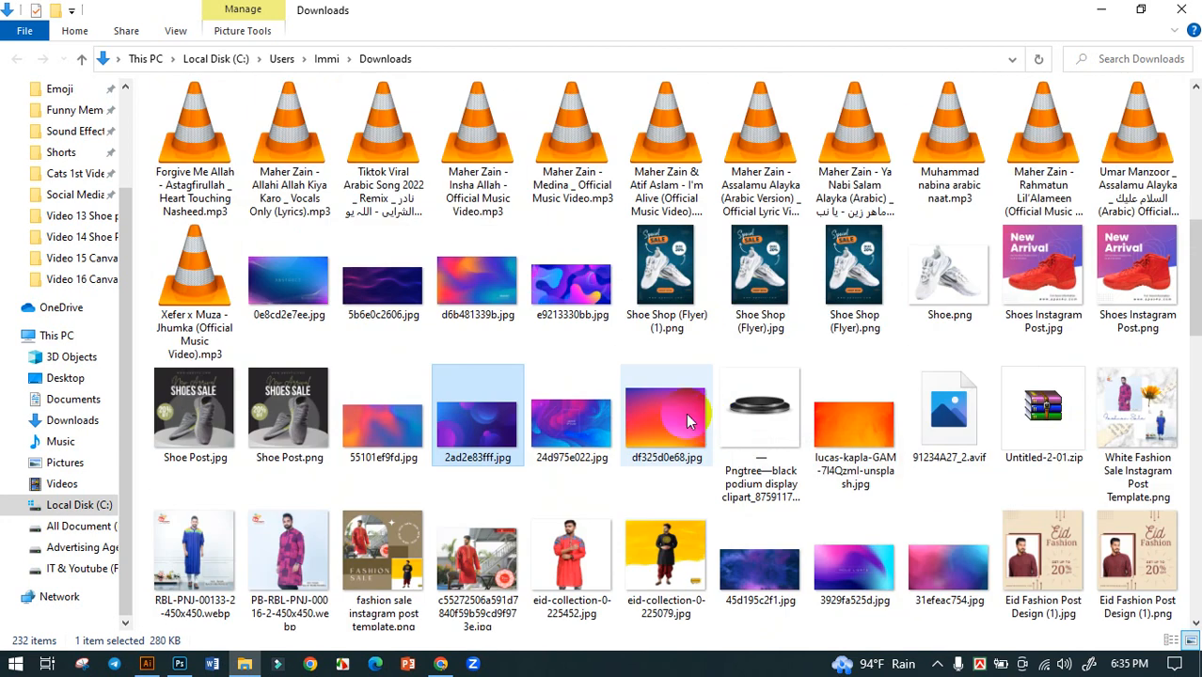
left_click(563, 433)
left_click_drag(576, 432, 566, 387)
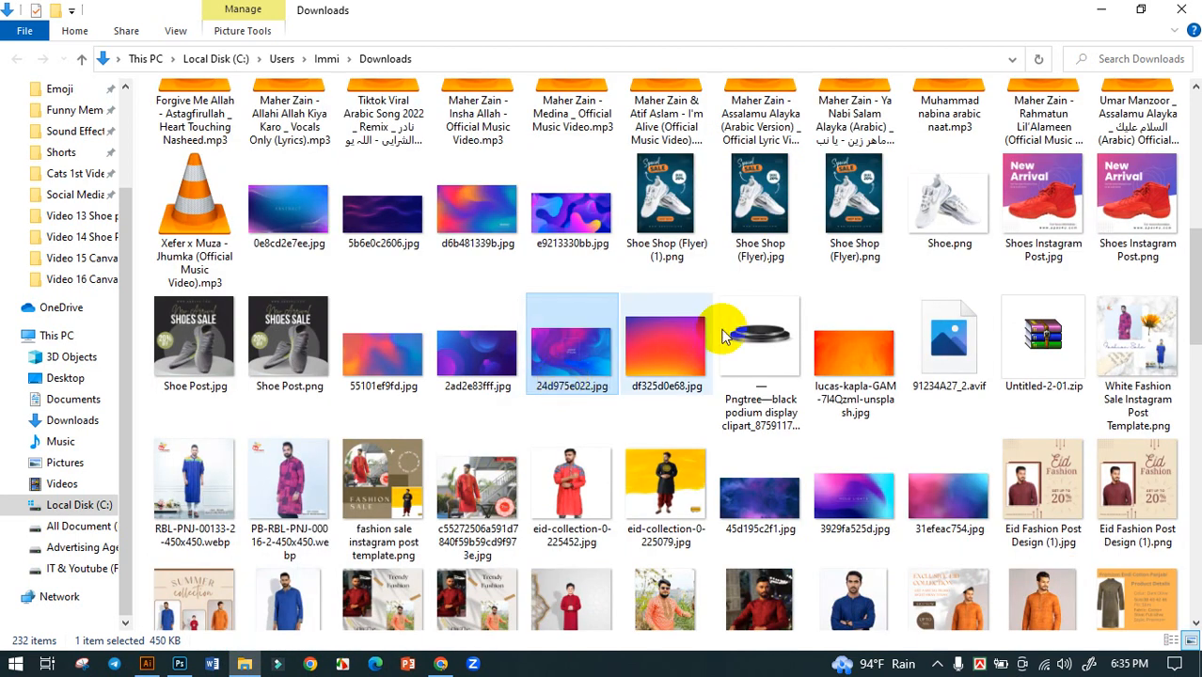
Try the orange lucas-kapla image from Downloads as a background, enlarging it to cover the full canvas.
left_click(871, 357)
left_click_drag(872, 357, 739, 466)
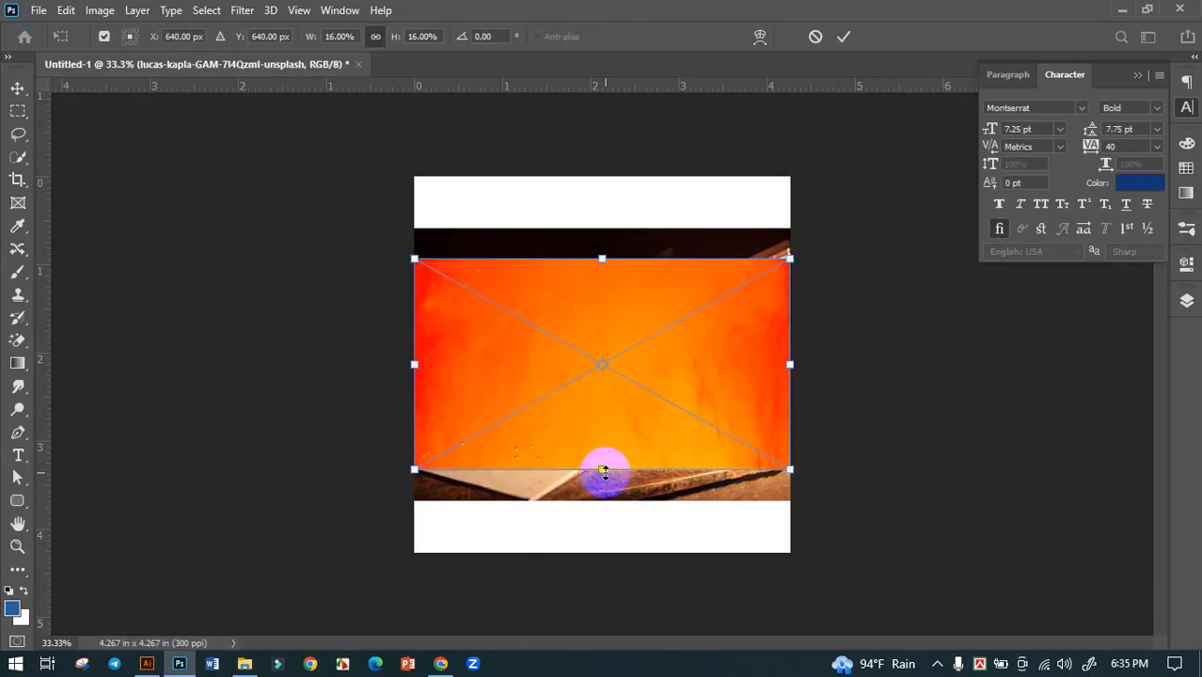
left_click_drag(602, 471, 620, 576)
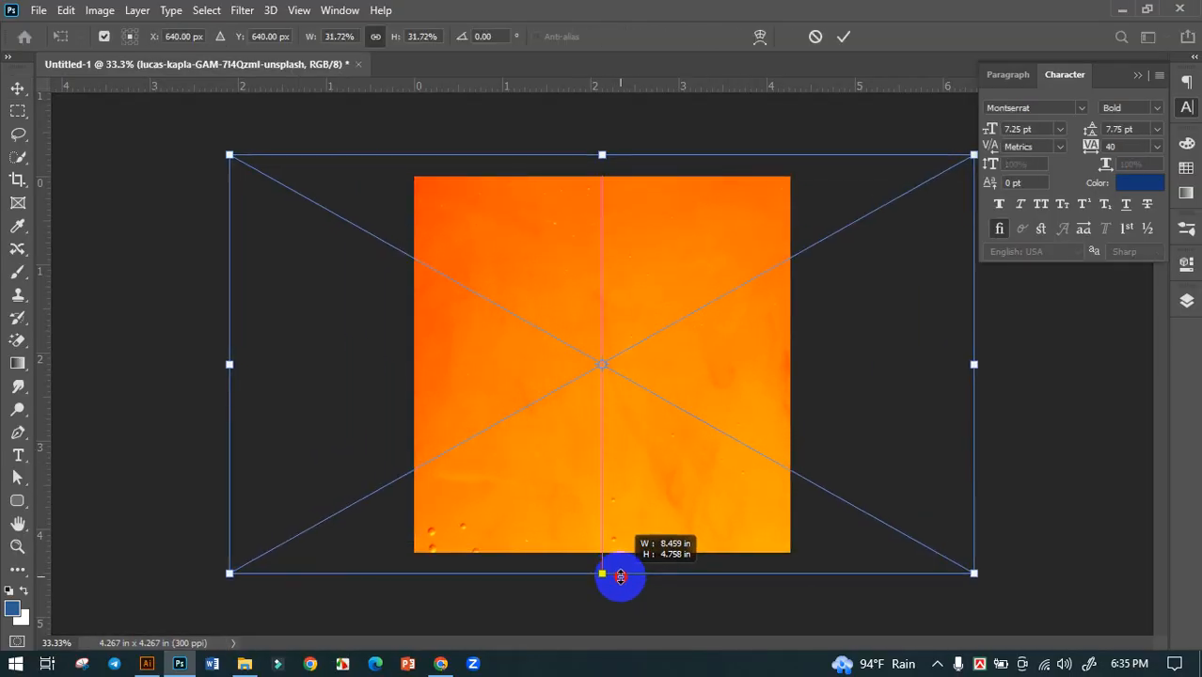
left_click(840, 36)
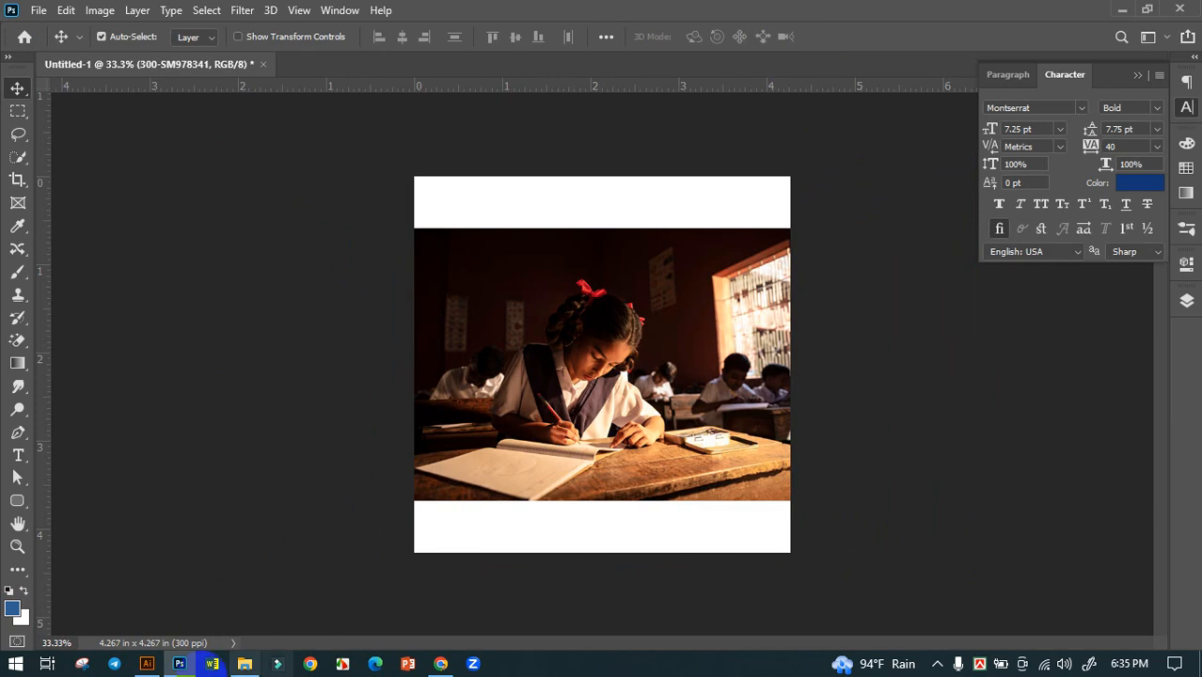
Look through the gradient and abstract images in Downloads for another background candidate.
left_click(245, 664)
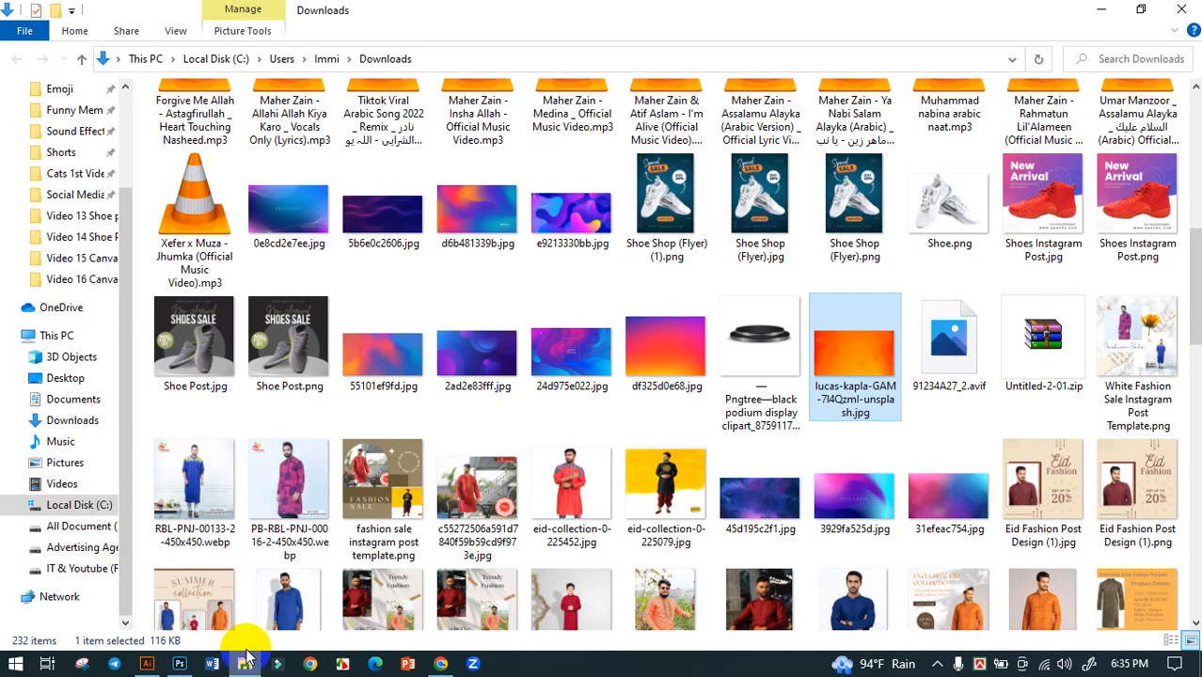
left_click(348, 343)
left_click(288, 211)
left_click(383, 211)
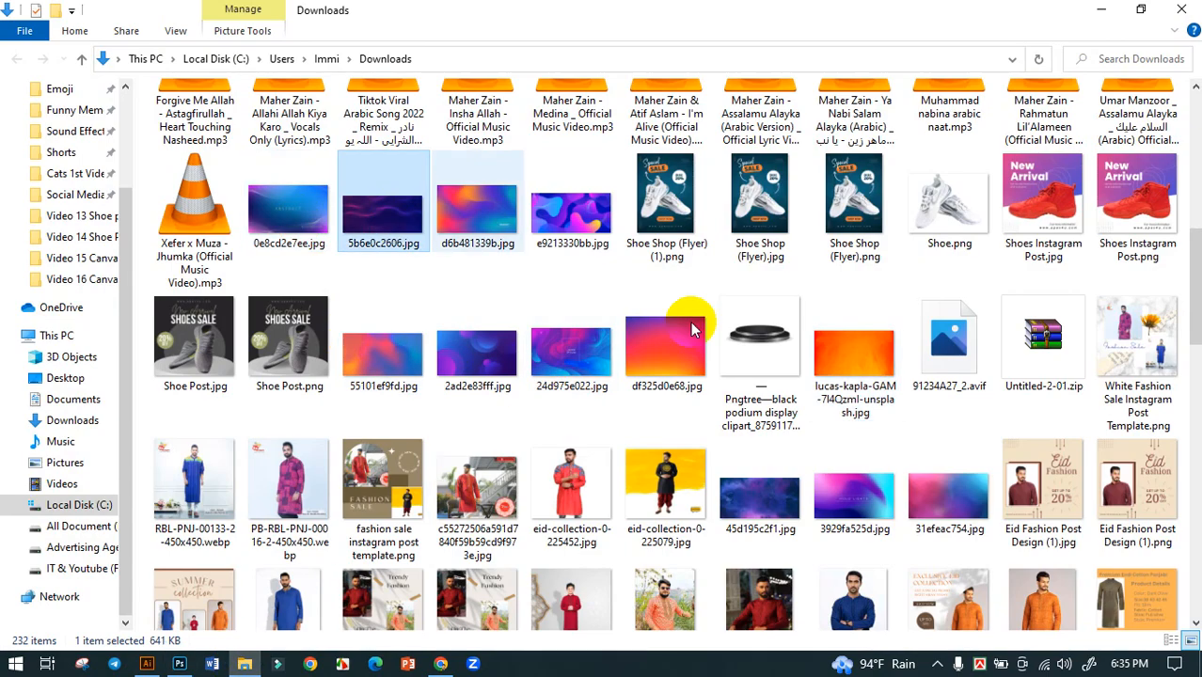
left_click(857, 508)
left_click(916, 508)
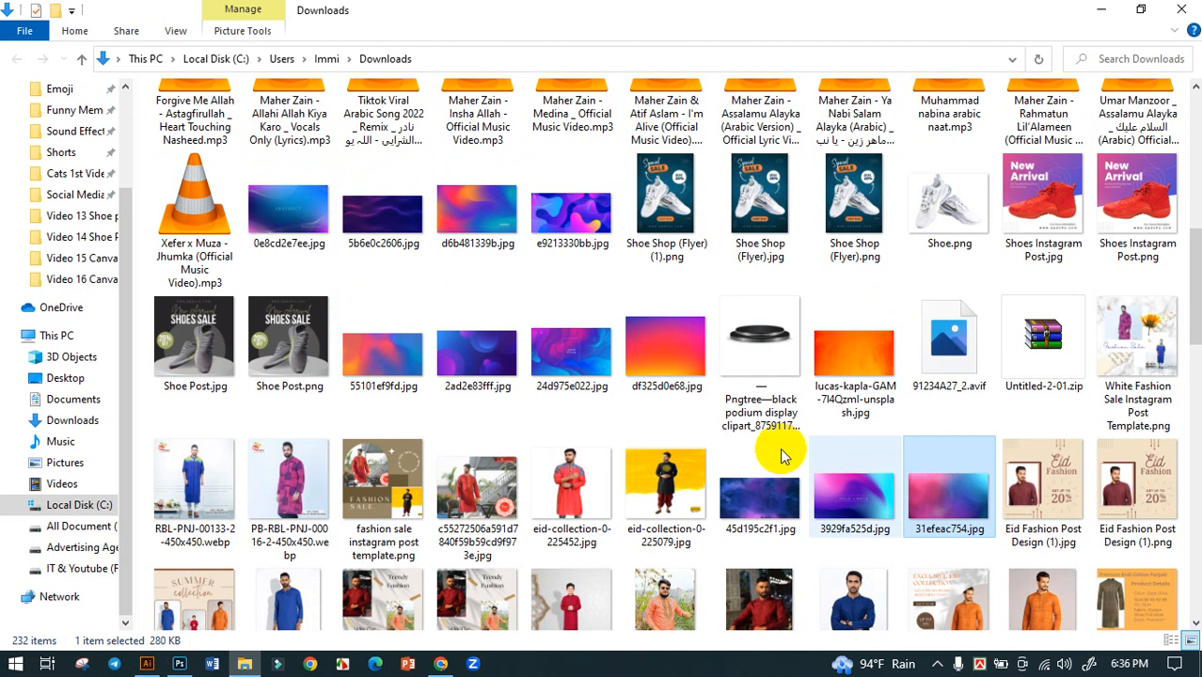
scroll(197, 480, "down", 5)
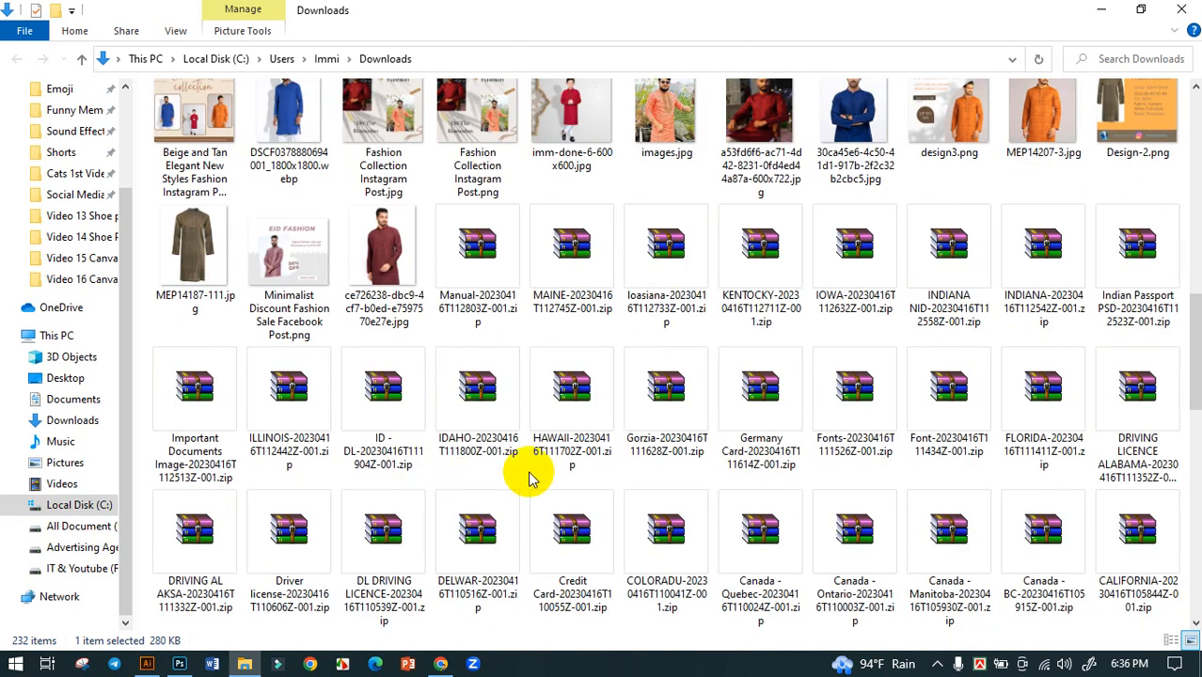
scroll(530, 479, "up", 10)
scroll(571, 457, "up", 3)
scroll(572, 457, "down", 5)
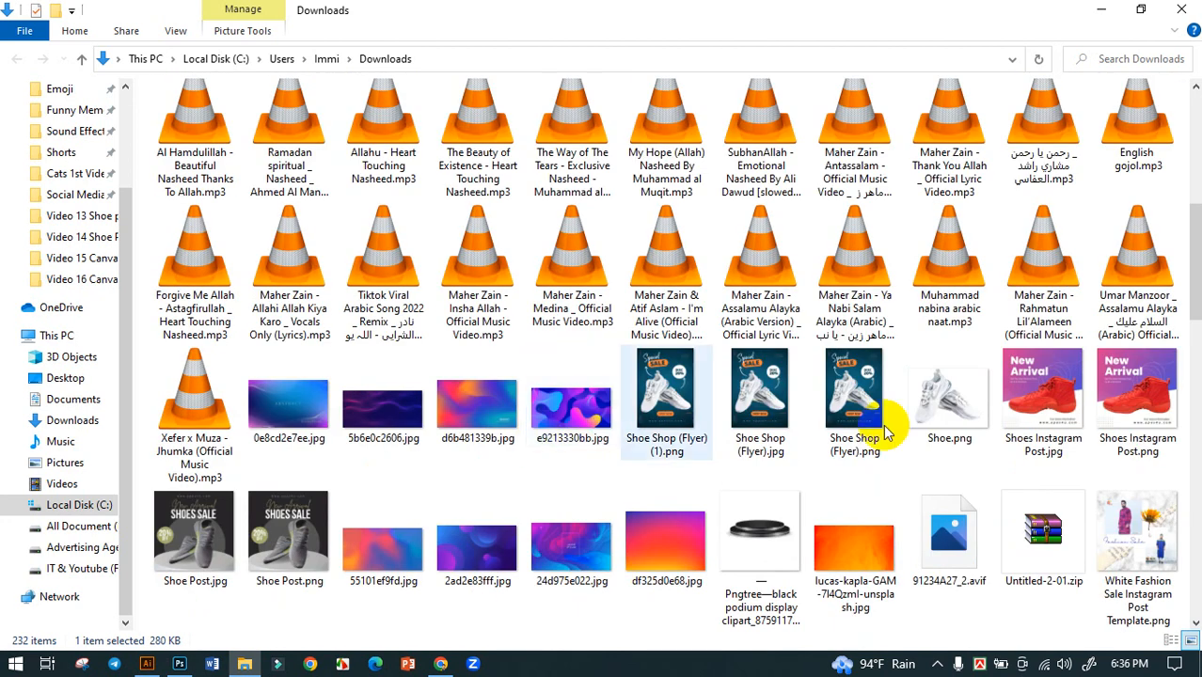
scroll(555, 443, "down", 3)
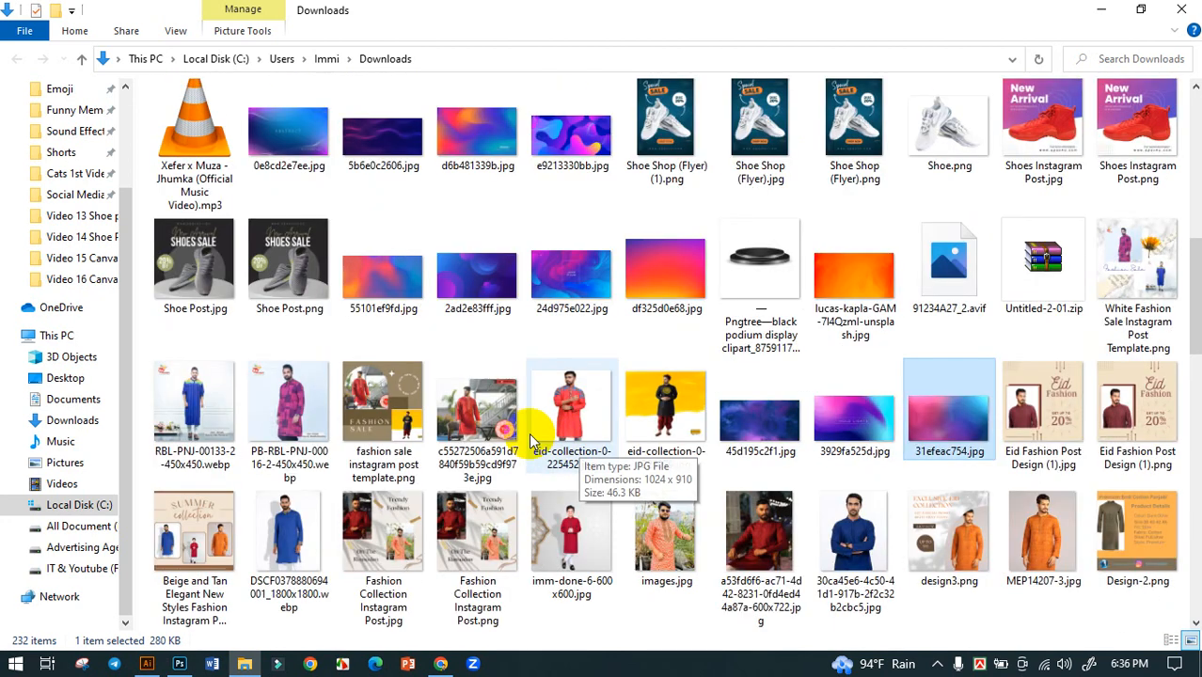
Preview 2ad2e83fff.jpg, place it into the Photoshop document and enlarge it to about 76% so it covers the canvas.
double_click(470, 283)
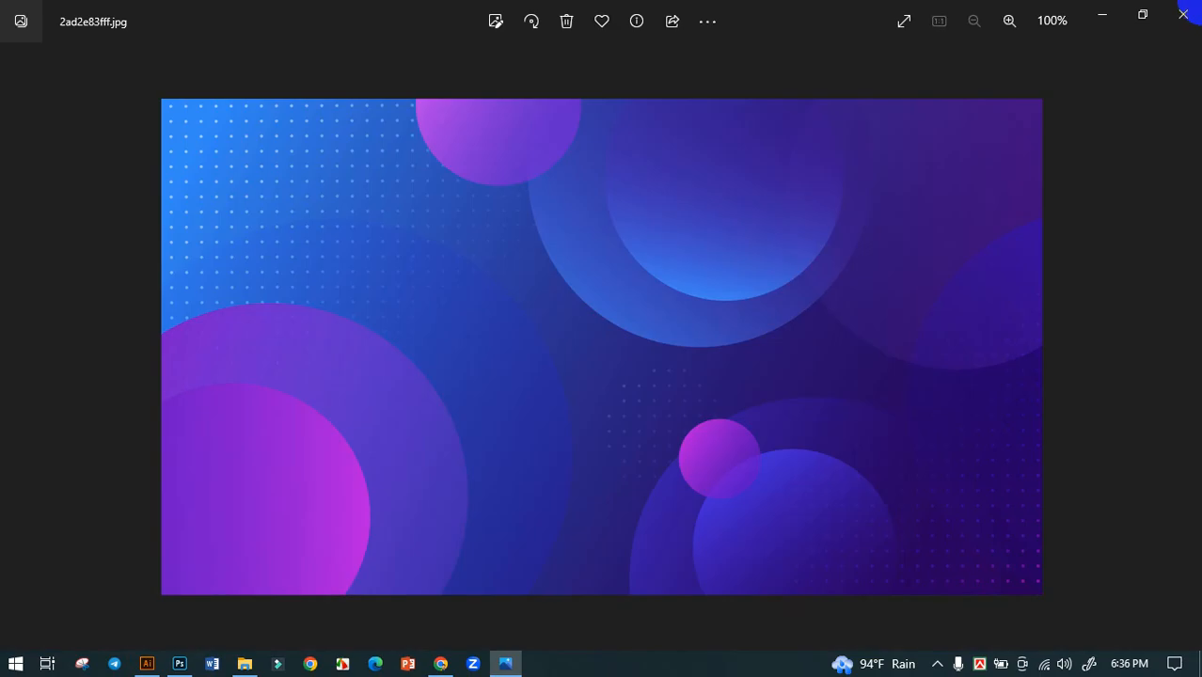
left_click(1182, 11)
left_click_drag(480, 282, 672, 415)
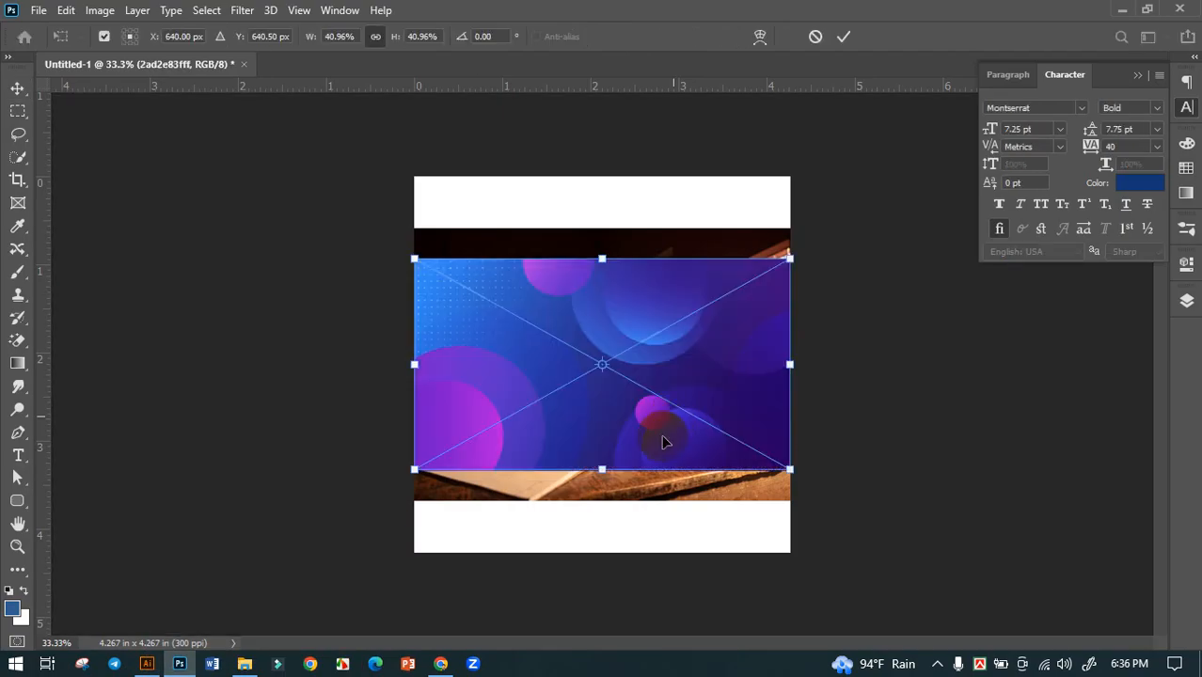
left_click_drag(604, 478, 618, 567)
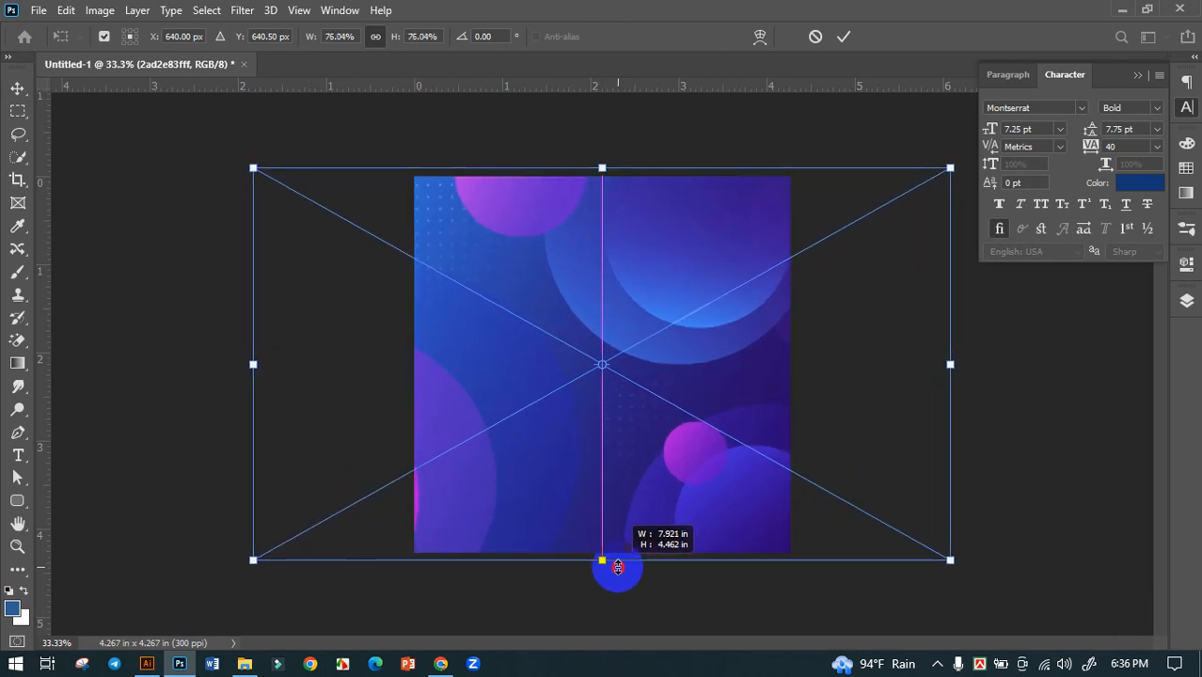
left_click_drag(618, 565, 618, 565)
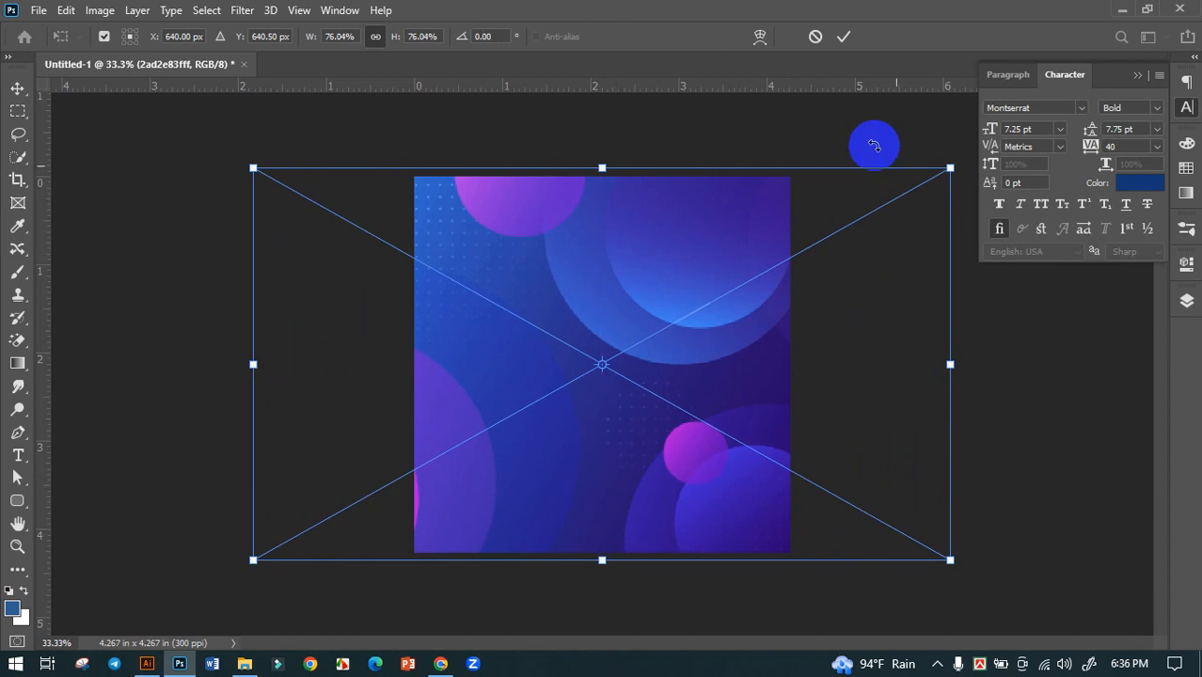
left_click(841, 38)
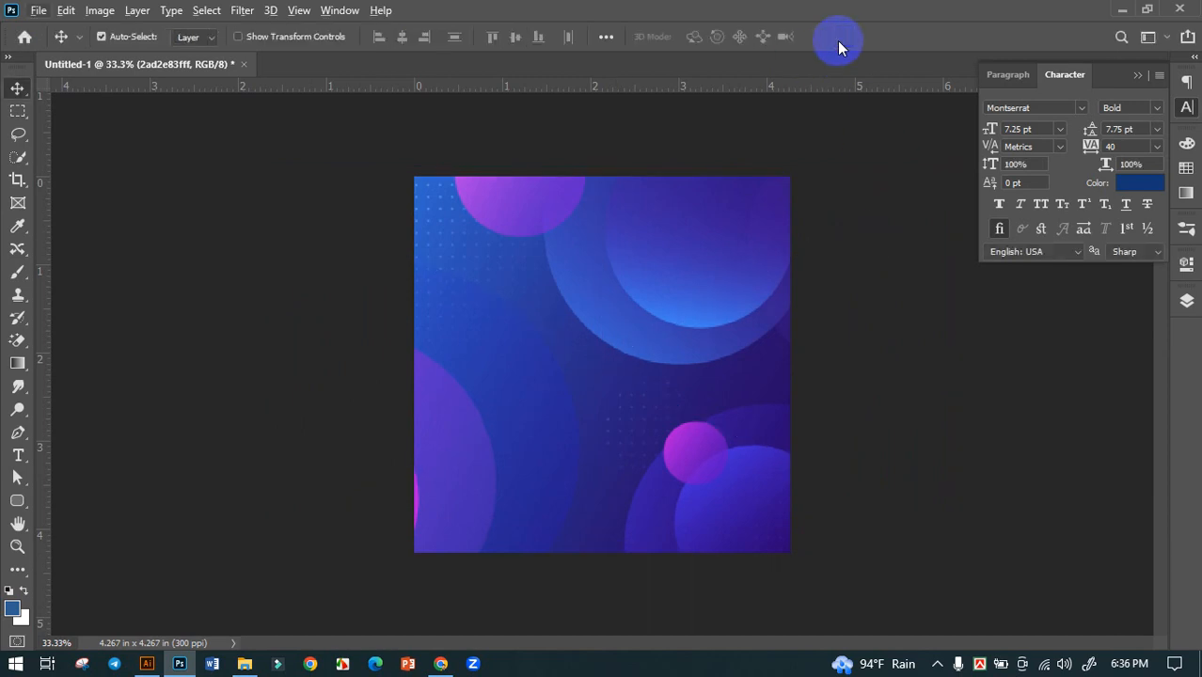
Duplicate the 2ad2e83fff layer and move the original beneath the 300-SM978341 photo layer.
left_click(1186, 301)
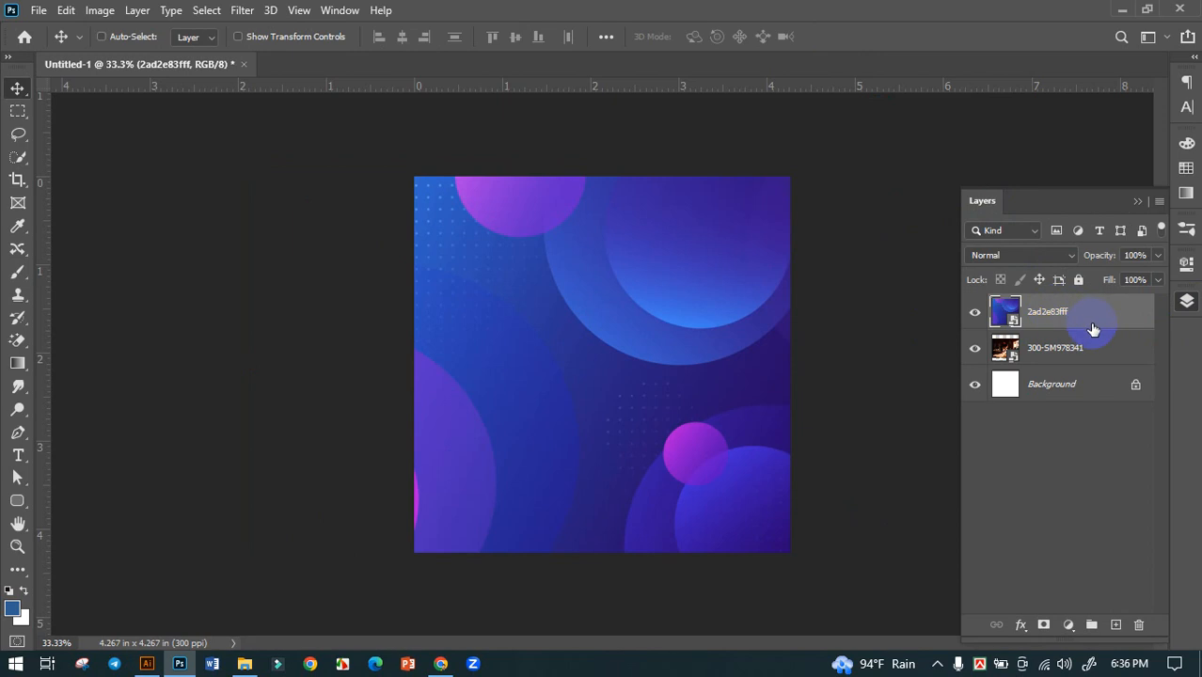
key("ctrl+j")
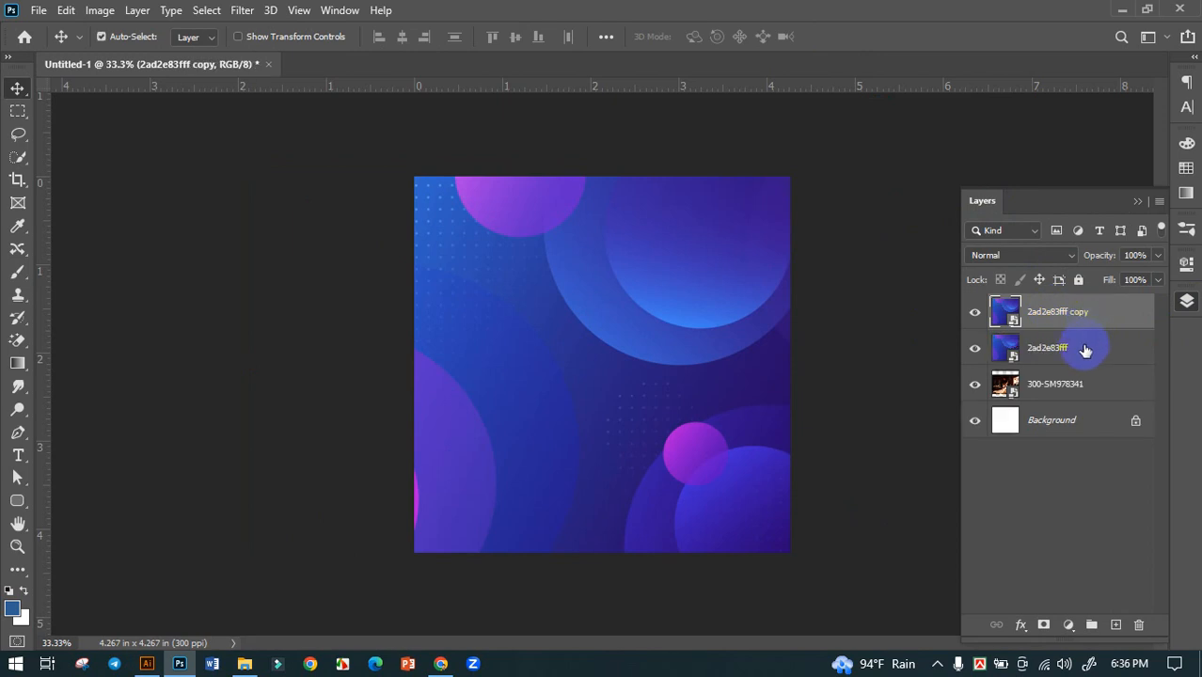
left_click(1085, 350)
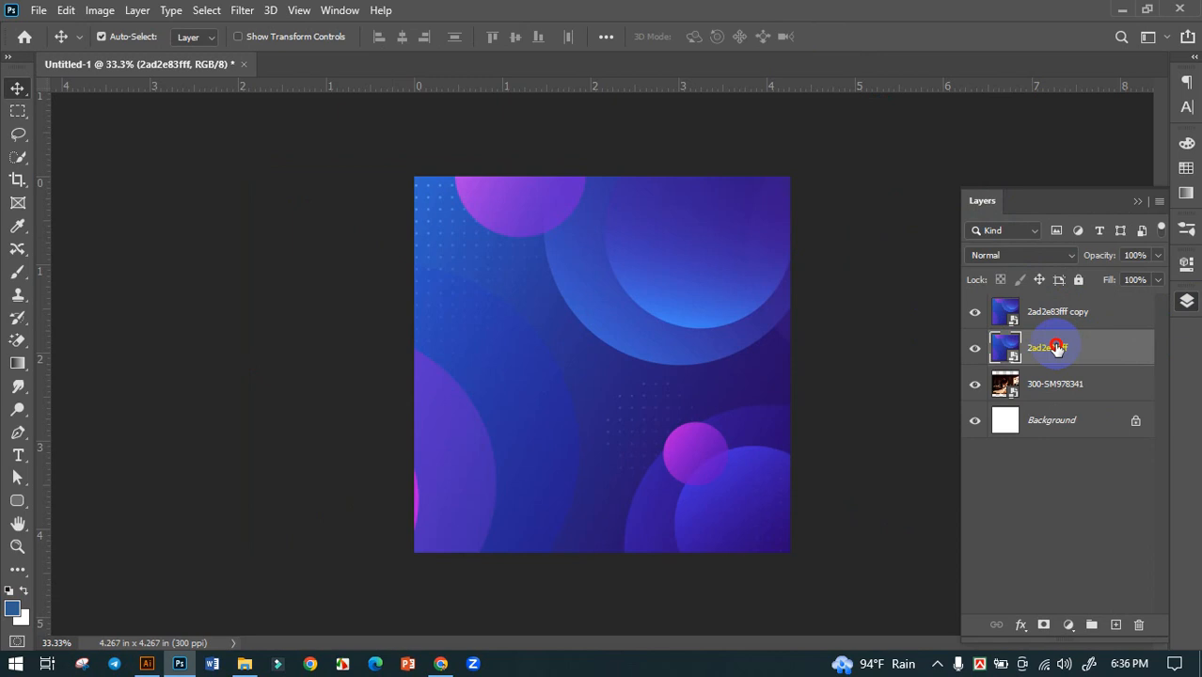
left_click_drag(1054, 348, 1061, 405)
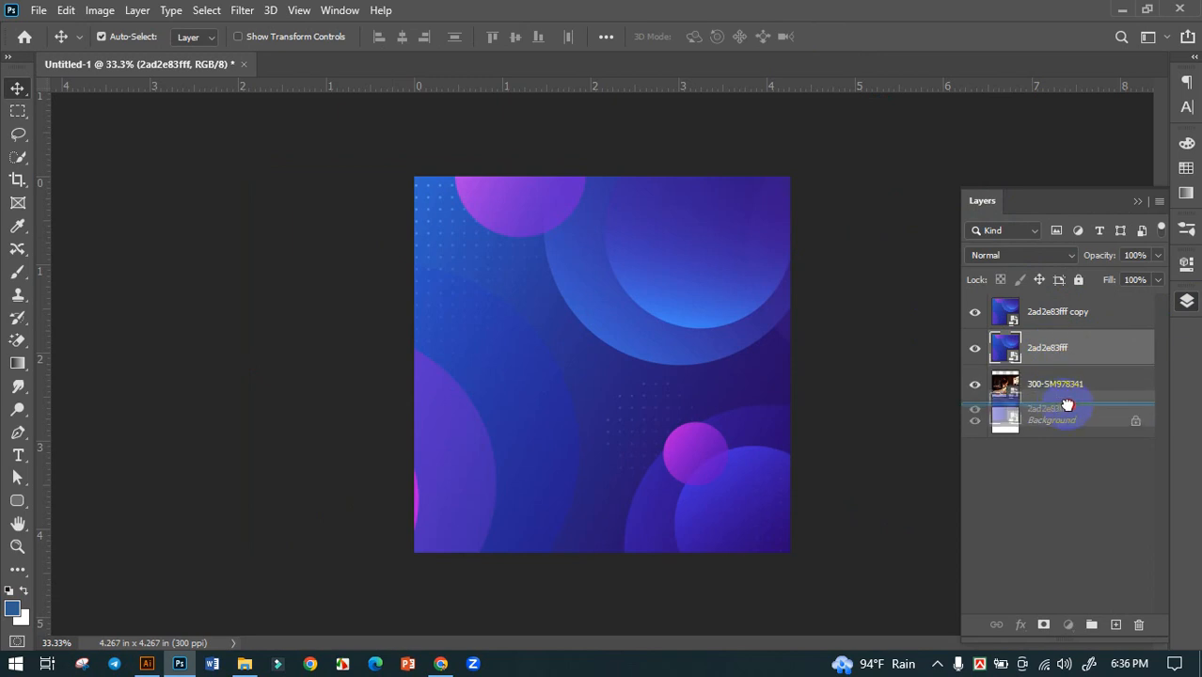
left_click_drag(1066, 404, 1068, 429)
Toggle the visibility of the 2ad2e83fff copy layer to compare the design with and without it.
left_click(1060, 320)
left_click(975, 315)
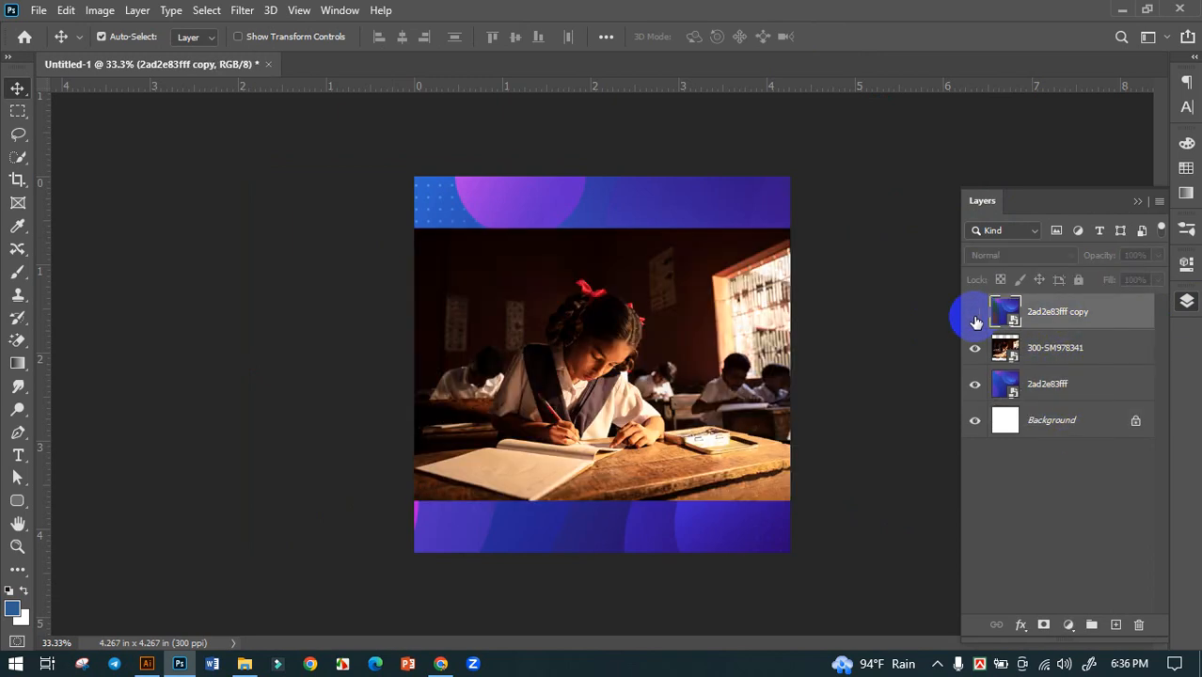
left_click(975, 315)
left_click(975, 314)
left_click(975, 317)
left_click(975, 317)
left_click(975, 317)
left_click(975, 317)
left_click(975, 315)
left_click(975, 315)
left_click(975, 315)
Add a layer mask to the 2ad2e83fff copy and paint it black over the schoolgirl with a 900 px brush, first at 55%, then 21% opacity.
left_click(1053, 315)
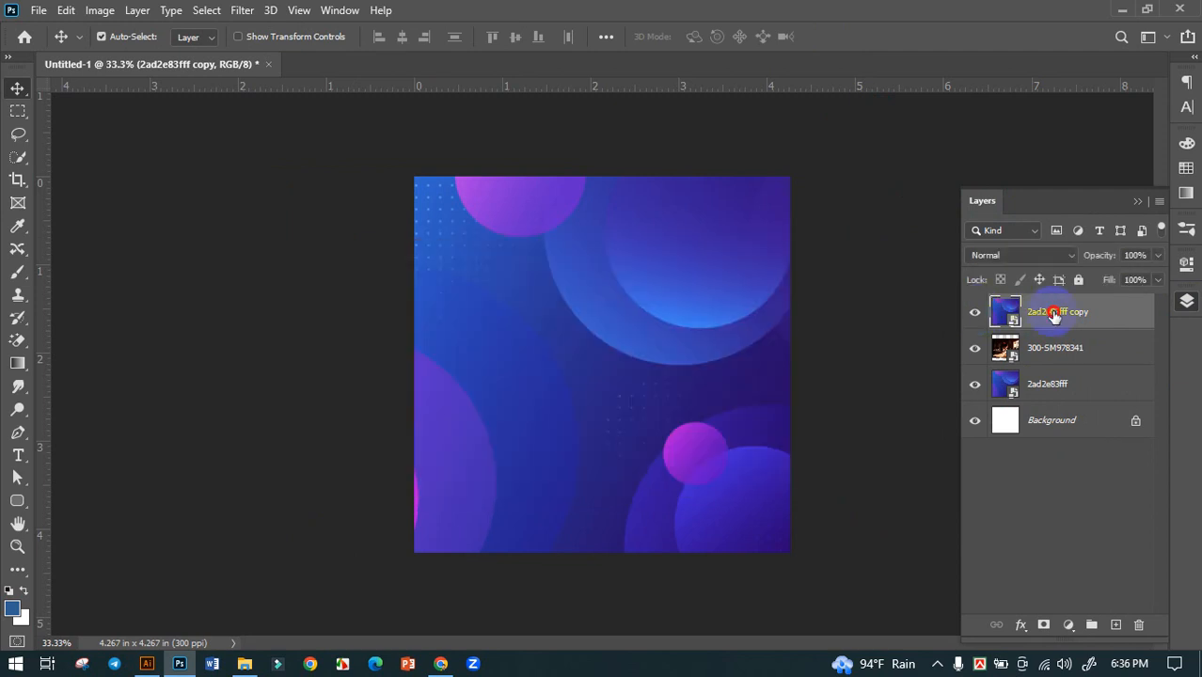
left_click(1043, 625)
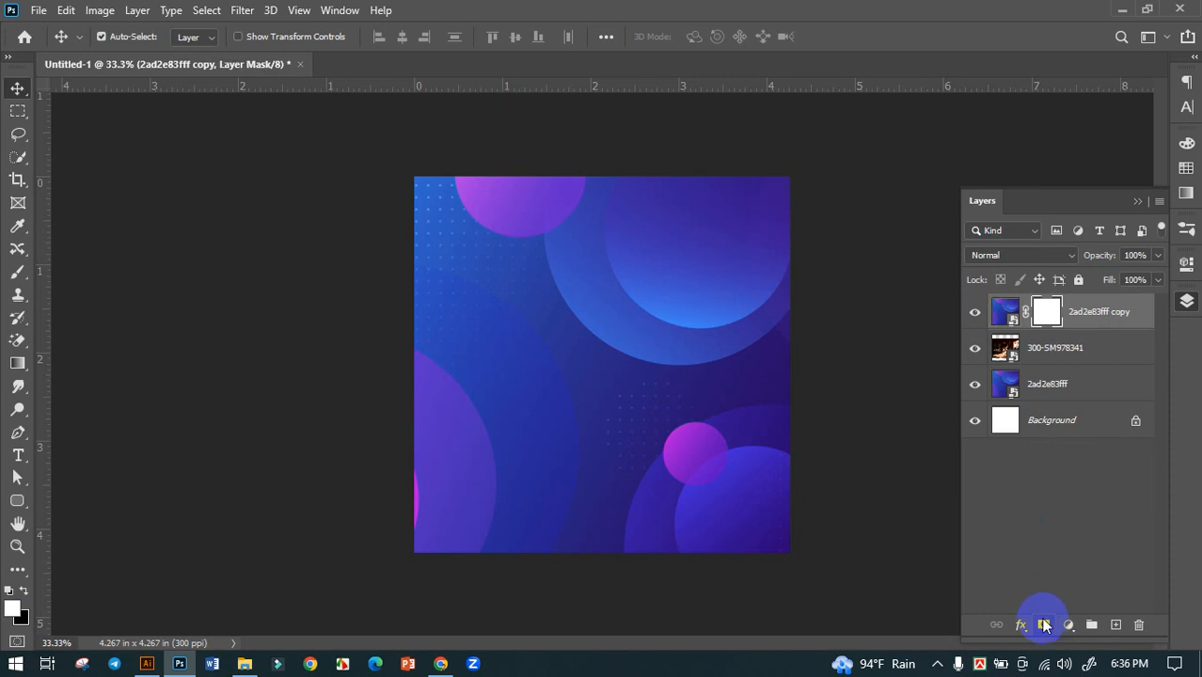
left_click(1050, 318)
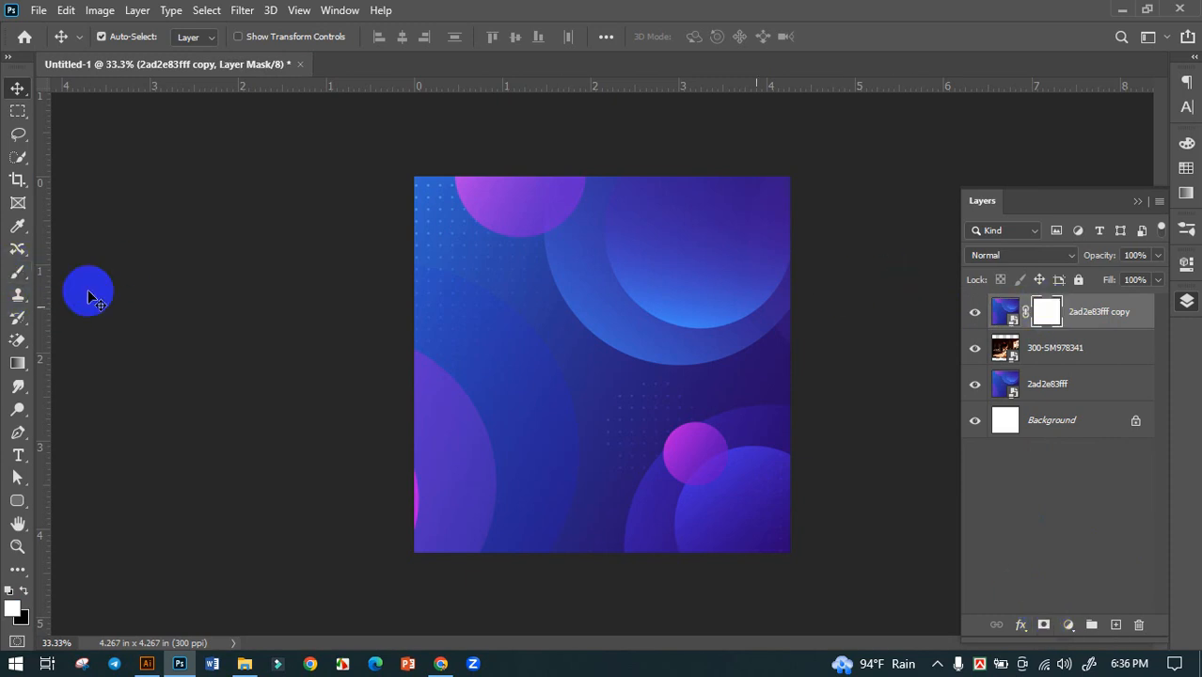
left_click(17, 271)
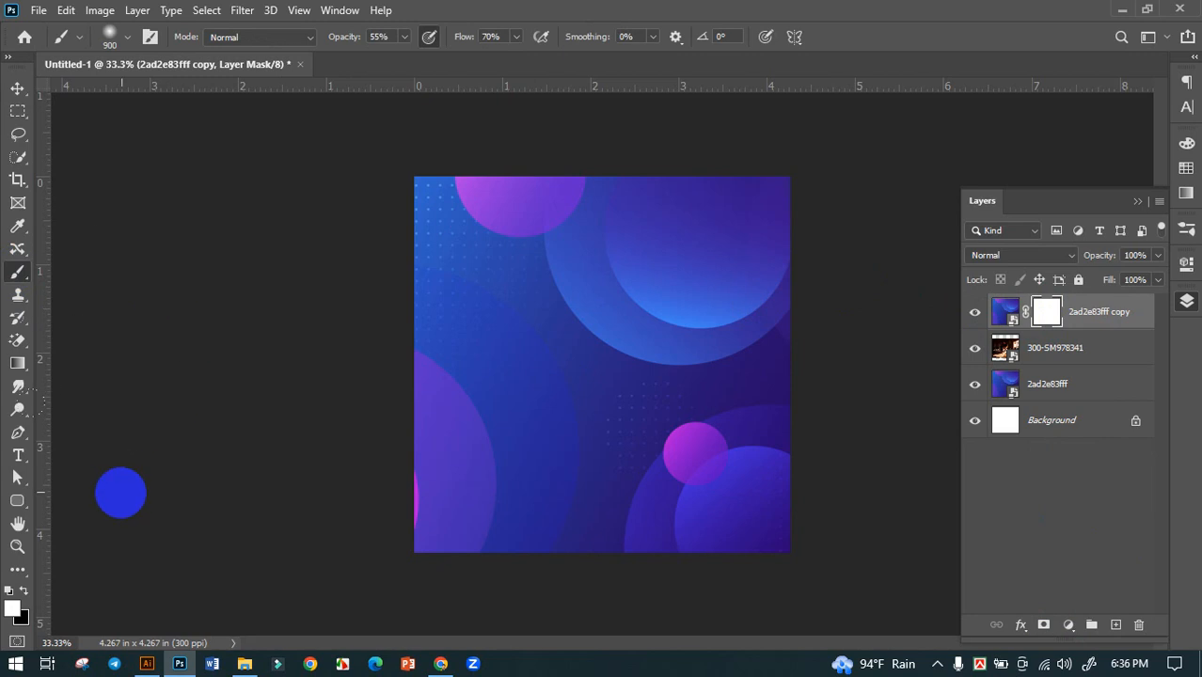
left_click(17, 612)
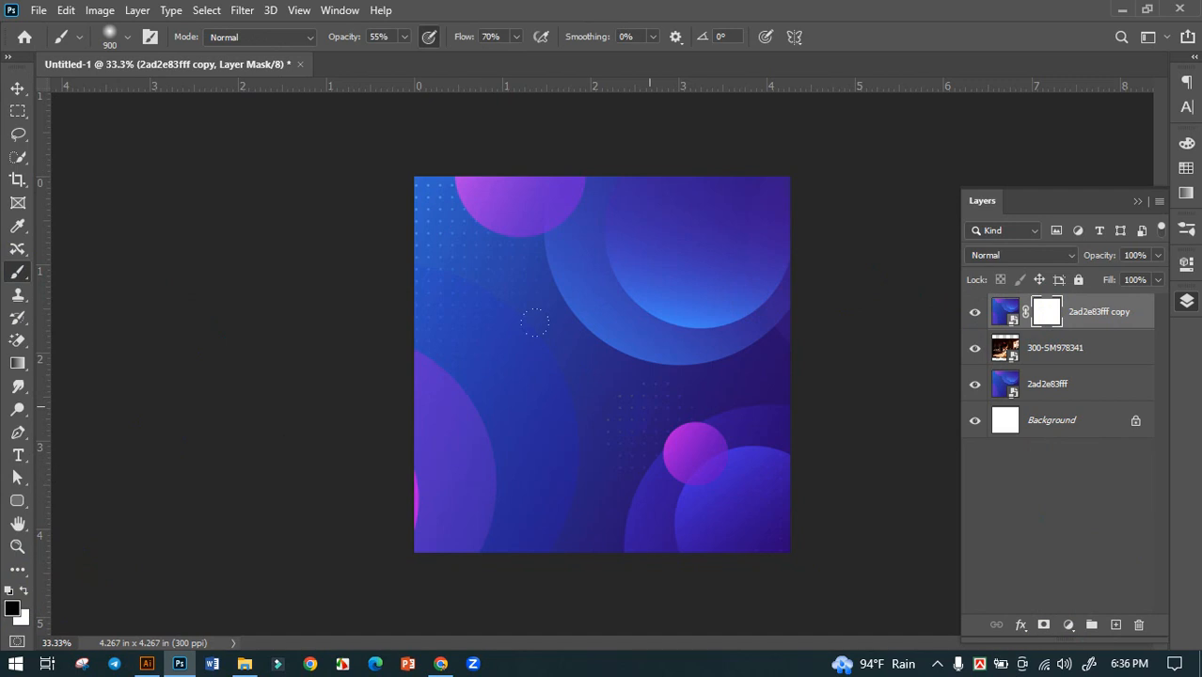
mouse_move(540, 367)
left_mouse_down()
mouse_move(645, 333)
mouse_move(754, 360)
mouse_move(715, 387)
mouse_move(467, 388)
mouse_move(520, 352)
mouse_move(661, 345)
mouse_move(704, 358)
mouse_move(574, 373)
mouse_move(706, 362)
mouse_move(600, 391)
mouse_move(468, 390)
mouse_move(635, 341)
left_mouse_up()
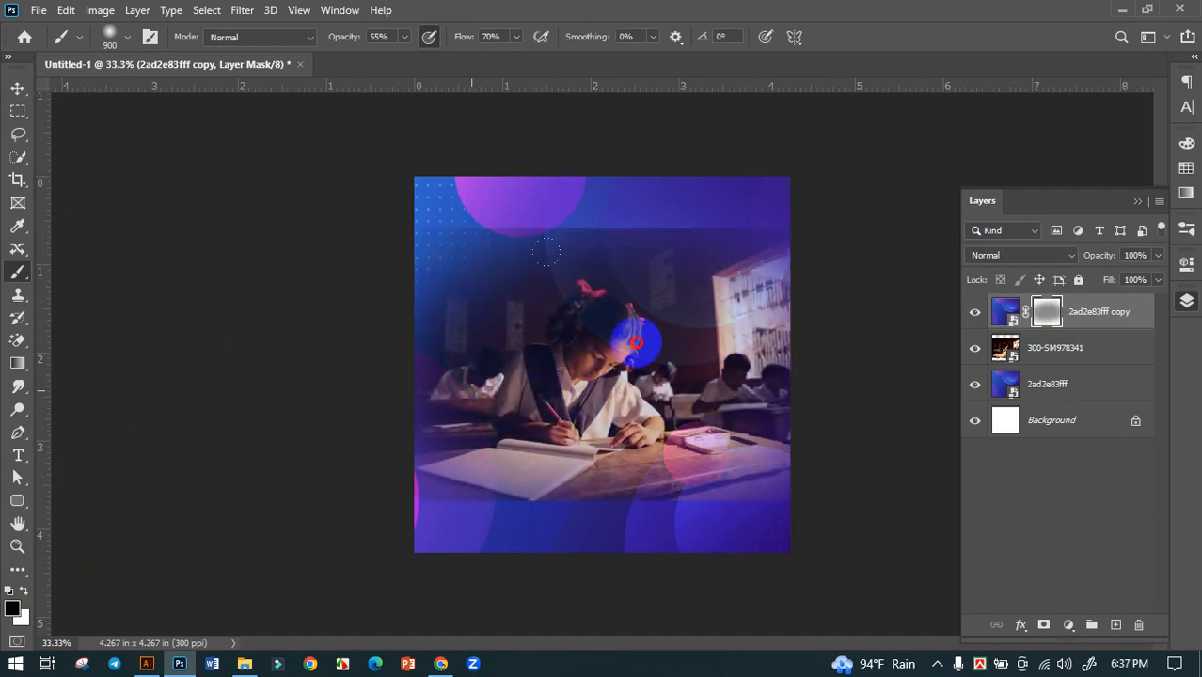
mouse_move(405, 38)
left_mouse_down()
mouse_move(402, 59)
mouse_move(376, 59)
left_mouse_up()
mouse_move(658, 339)
left_mouse_down()
mouse_move(728, 349)
mouse_move(604, 341)
mouse_move(618, 387)
mouse_move(673, 359)
mouse_move(637, 299)
mouse_move(577, 345)
mouse_move(562, 392)
mouse_move(646, 377)
mouse_move(655, 357)
mouse_move(598, 366)
mouse_move(699, 350)
mouse_move(692, 364)
mouse_move(492, 381)
mouse_move(792, 379)
left_mouse_up()
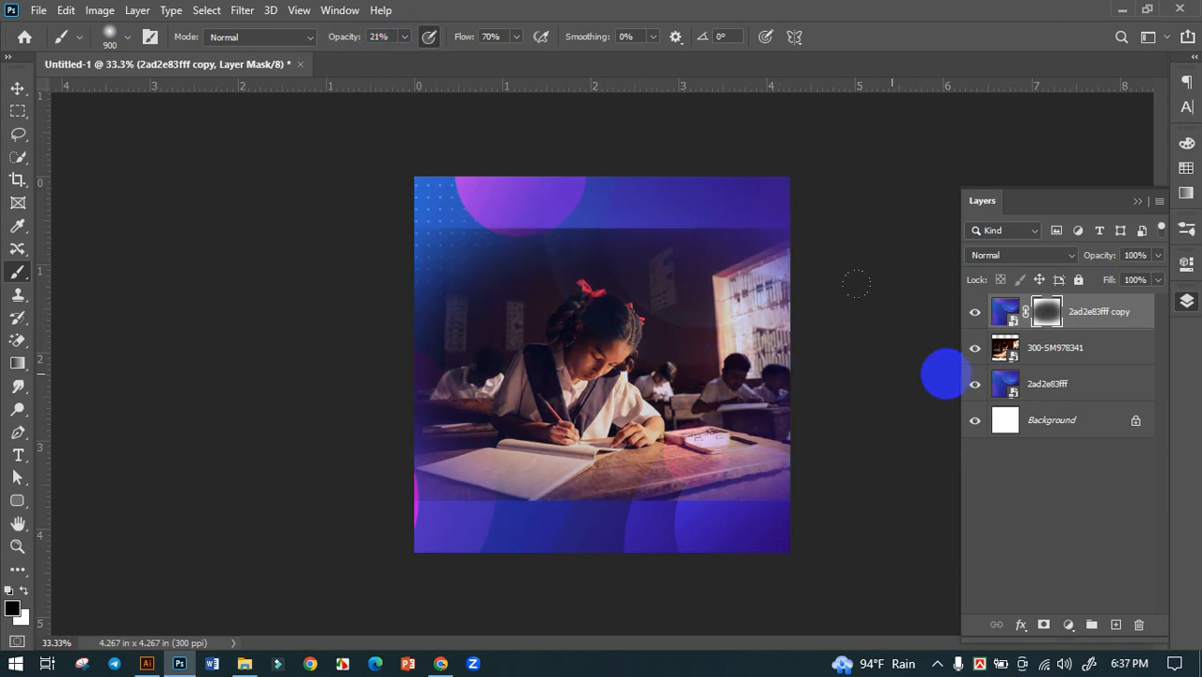
Add a layer mask to the 300-SM978341 photo and paint black along its upper and lower edges with a 400 px brush at 77% opacity.
left_click(1058, 350)
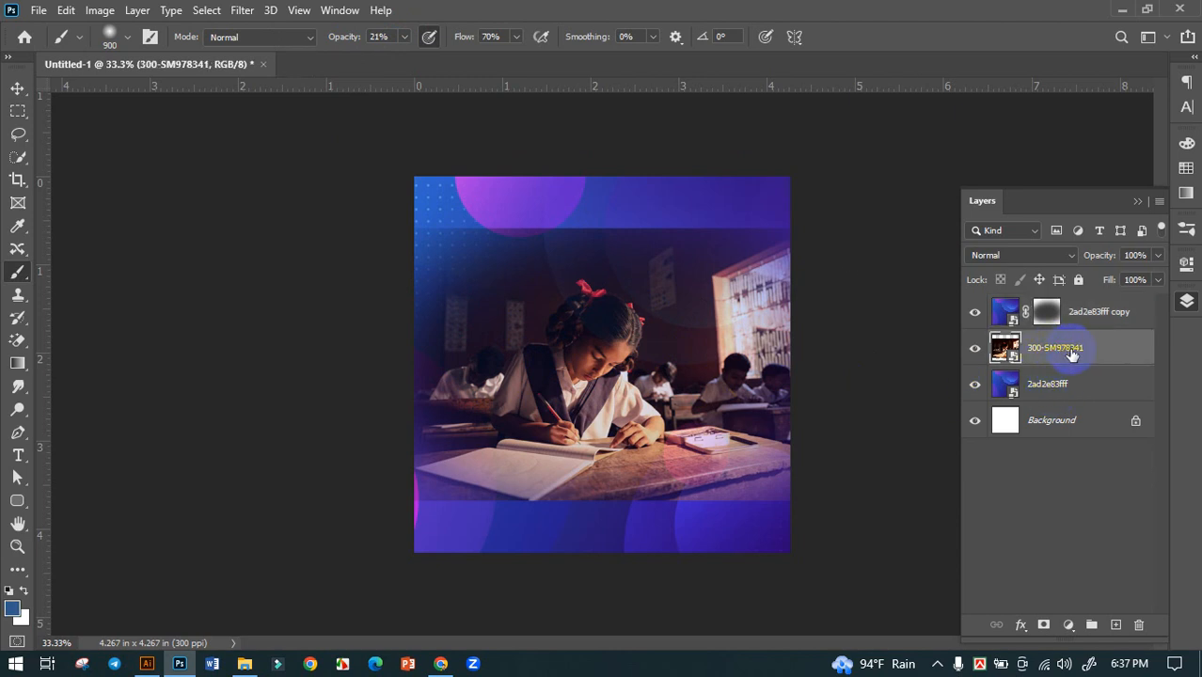
left_click(1042, 628)
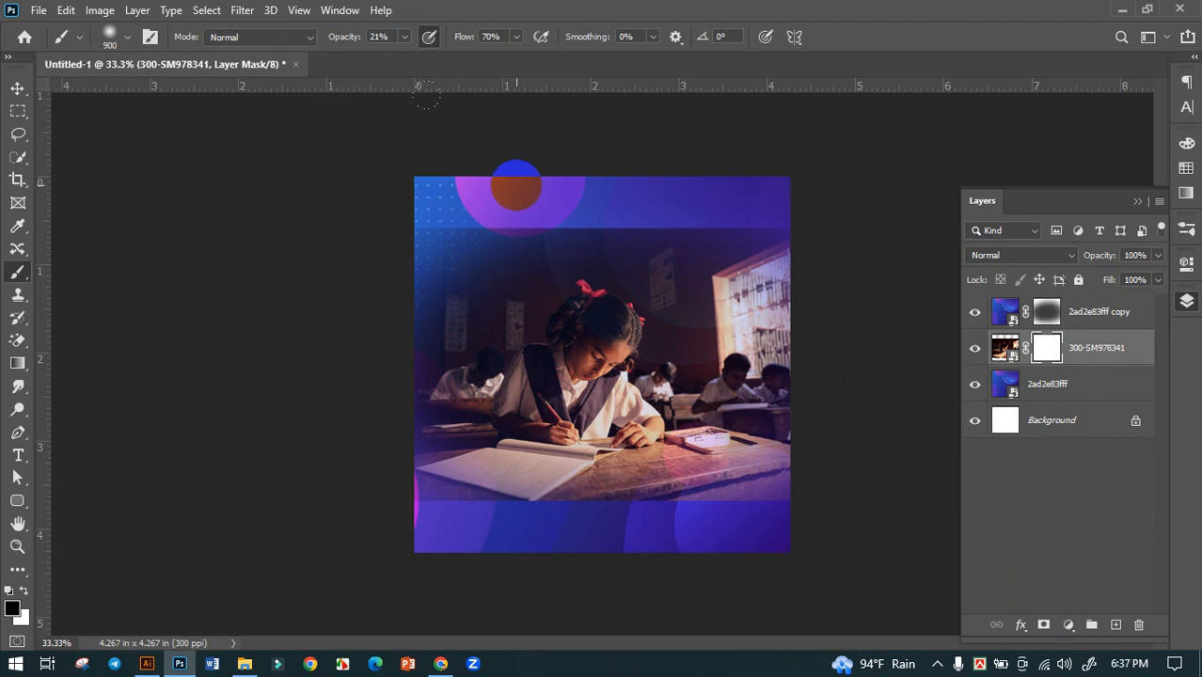
key("bracketleft")
key("bracketleft")
key("bracketleft")
key("bracketleft")
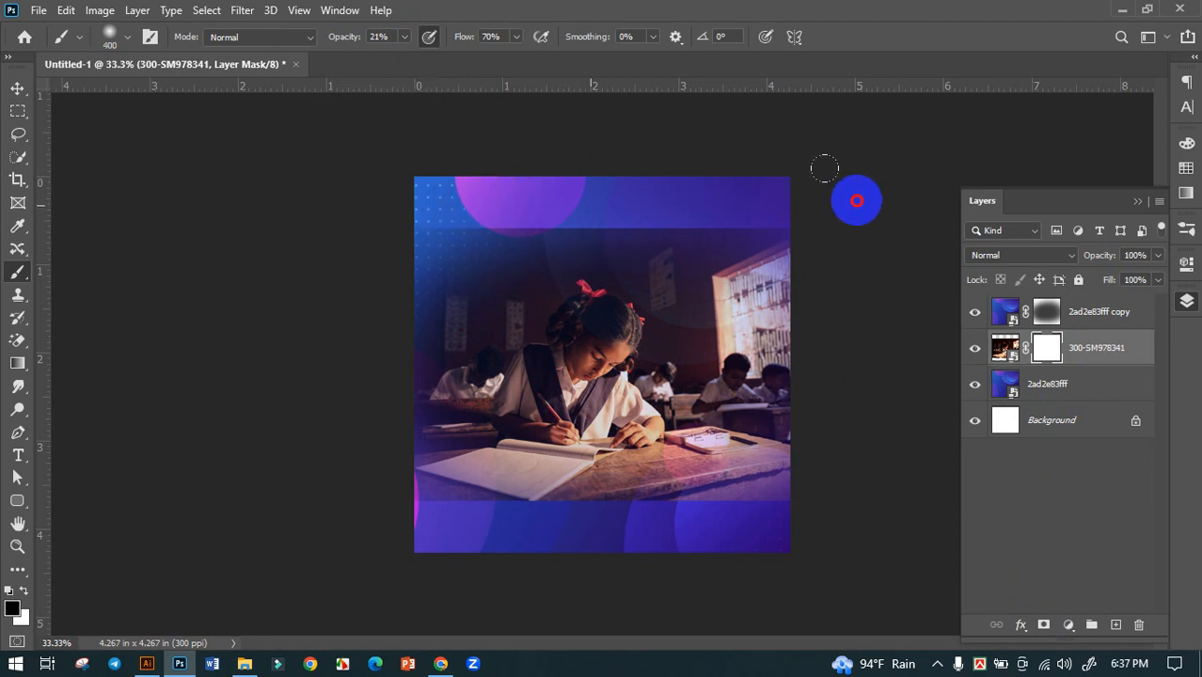
mouse_move(405, 42)
left_mouse_down()
mouse_move(402, 54)
mouse_move(450, 58)
left_mouse_up()
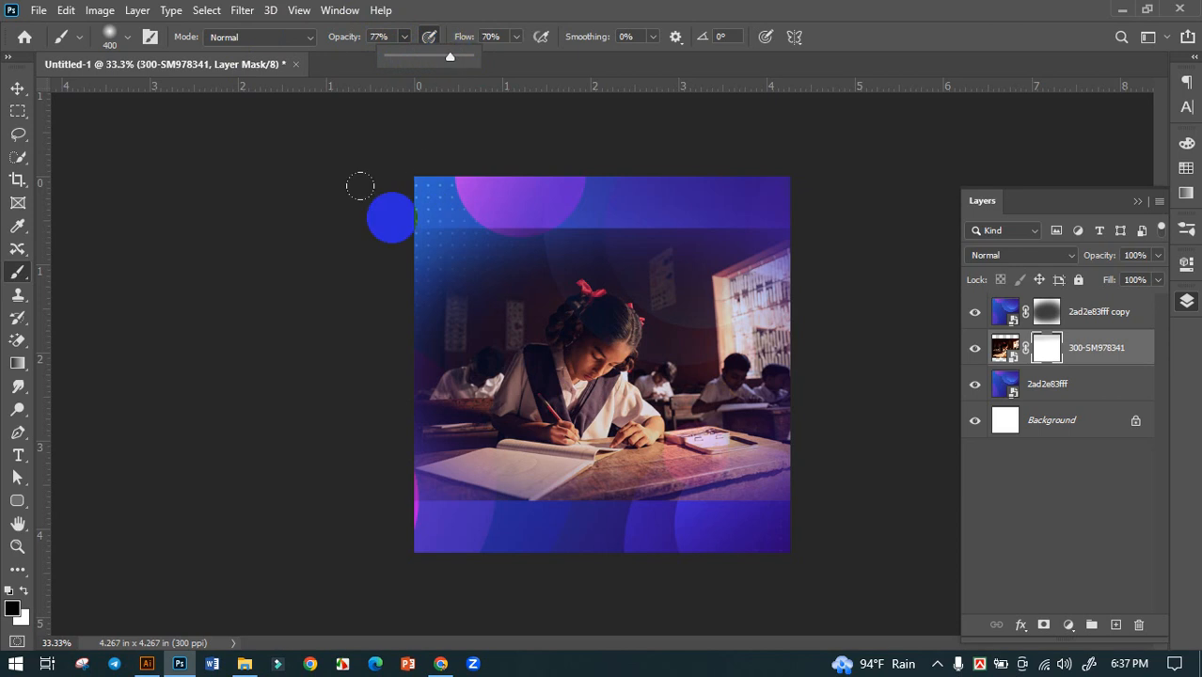
mouse_move(373, 208)
left_mouse_down()
mouse_move(928, 208)
mouse_move(214, 208)
mouse_move(415, 204)
mouse_move(681, 587)
mouse_move(765, 544)
mouse_move(168, 491)
mouse_move(1062, 491)
mouse_move(178, 517)
mouse_move(815, 477)
left_mouse_up()
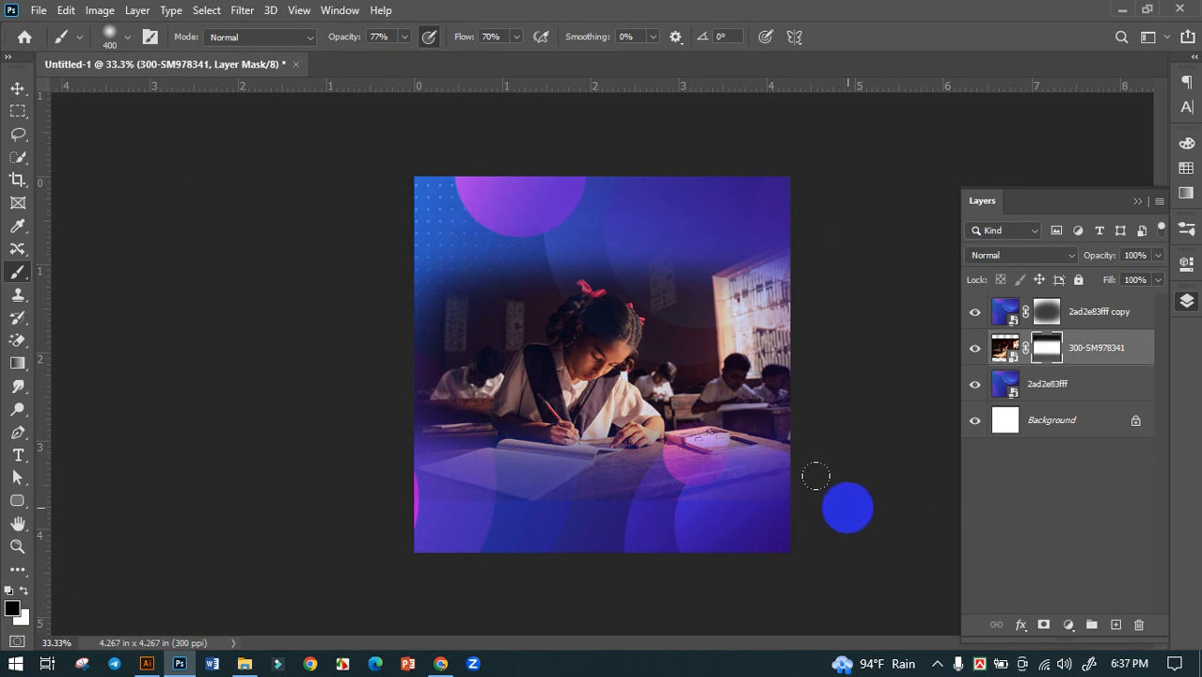
Fade the photo's lower edge further with black and restore the desk area with white on its mask, using an 800 px brush at 77% opacity.
key("x")
left_click_drag(594, 431, 547, 385)
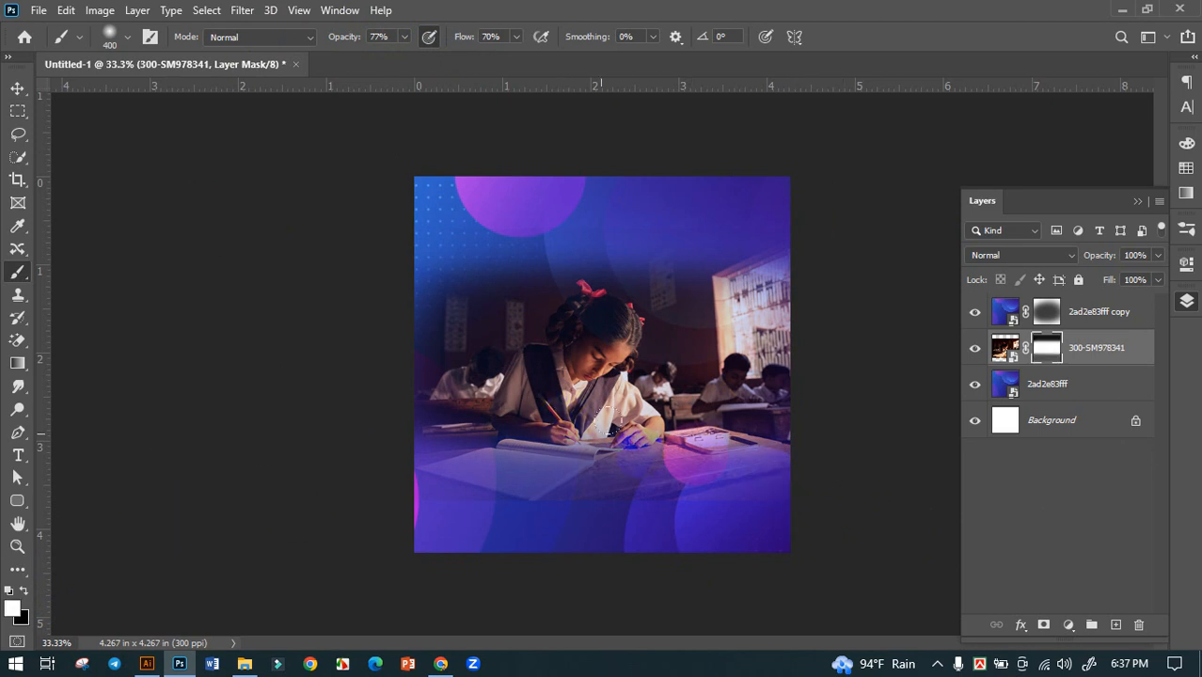
key("x")
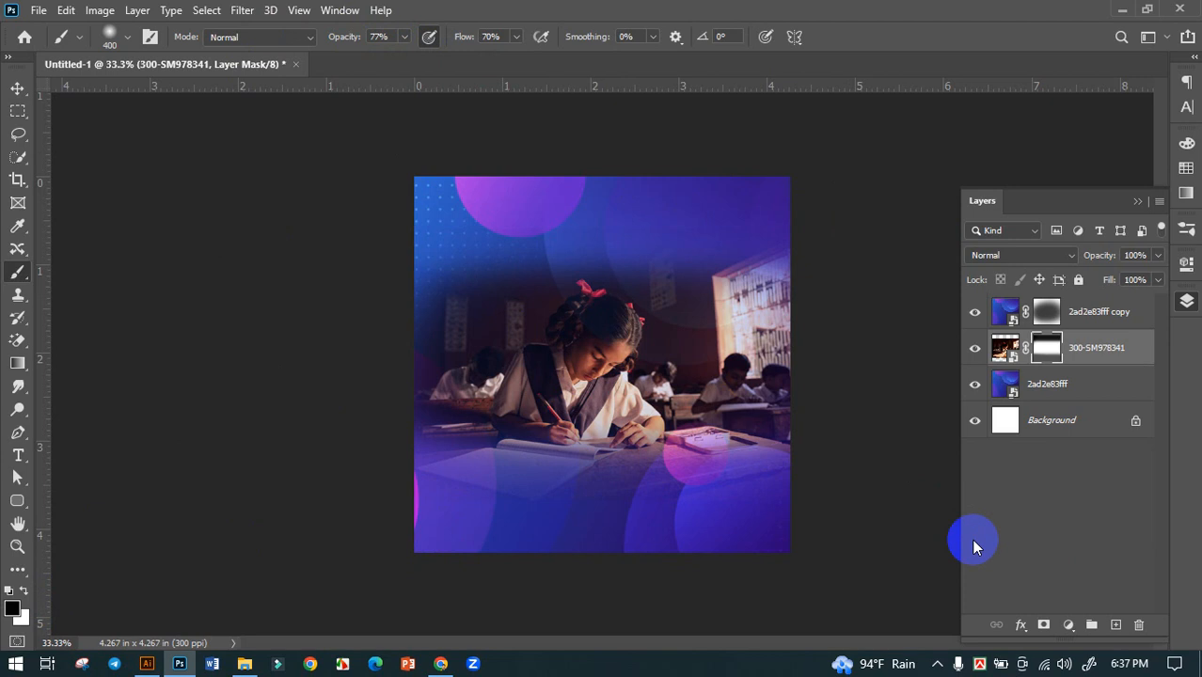
key("bracketright")
key("bracketright")
key("bracketright")
key("bracketright")
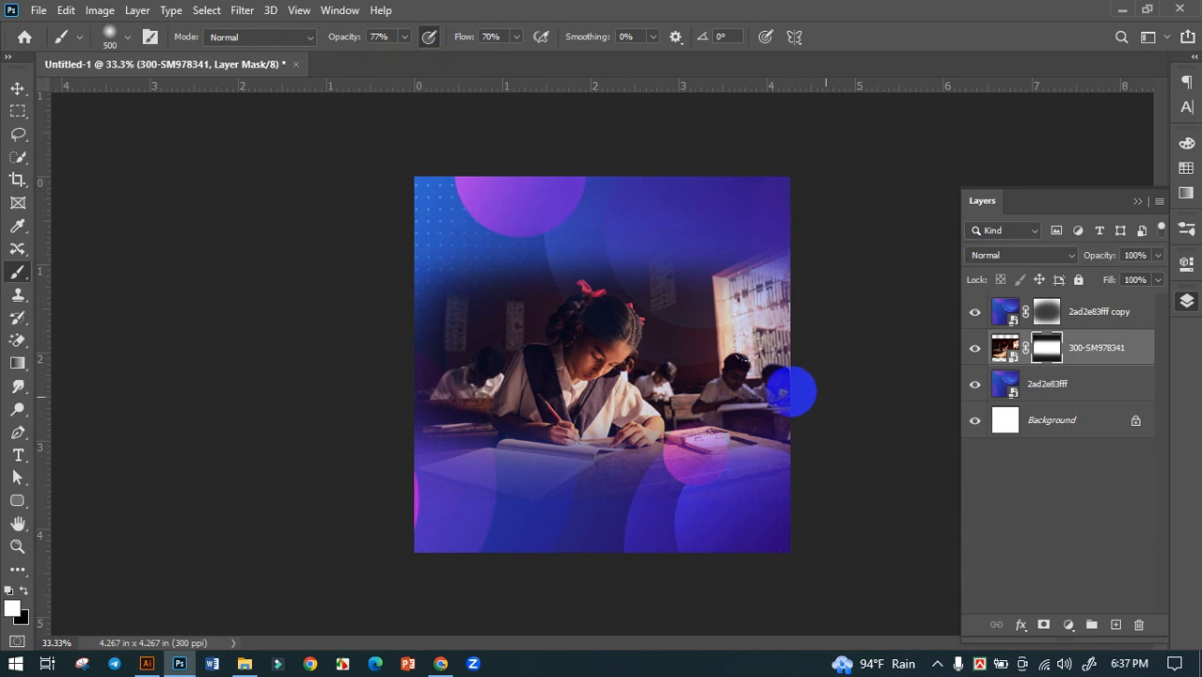
left_click_drag(723, 382, 397, 403)
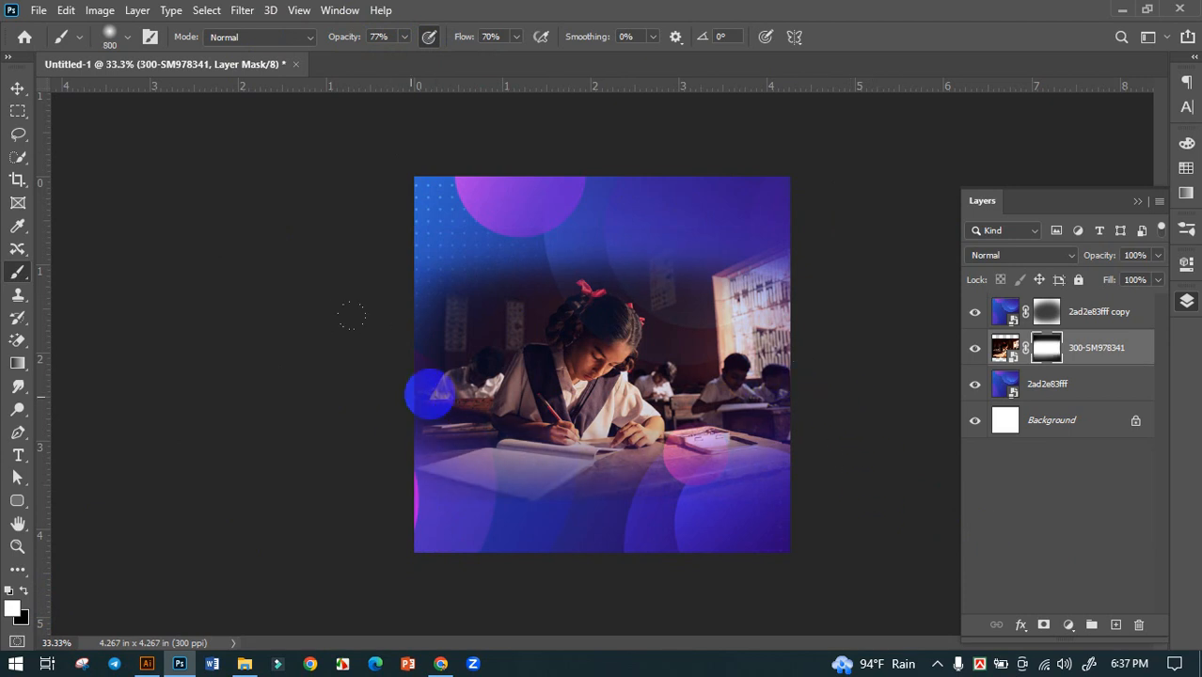
Soften the photo mask's edges above and below the classroom with black strokes from an 800 px brush at 10% opacity.
left_click_drag(408, 38, 349, 59)
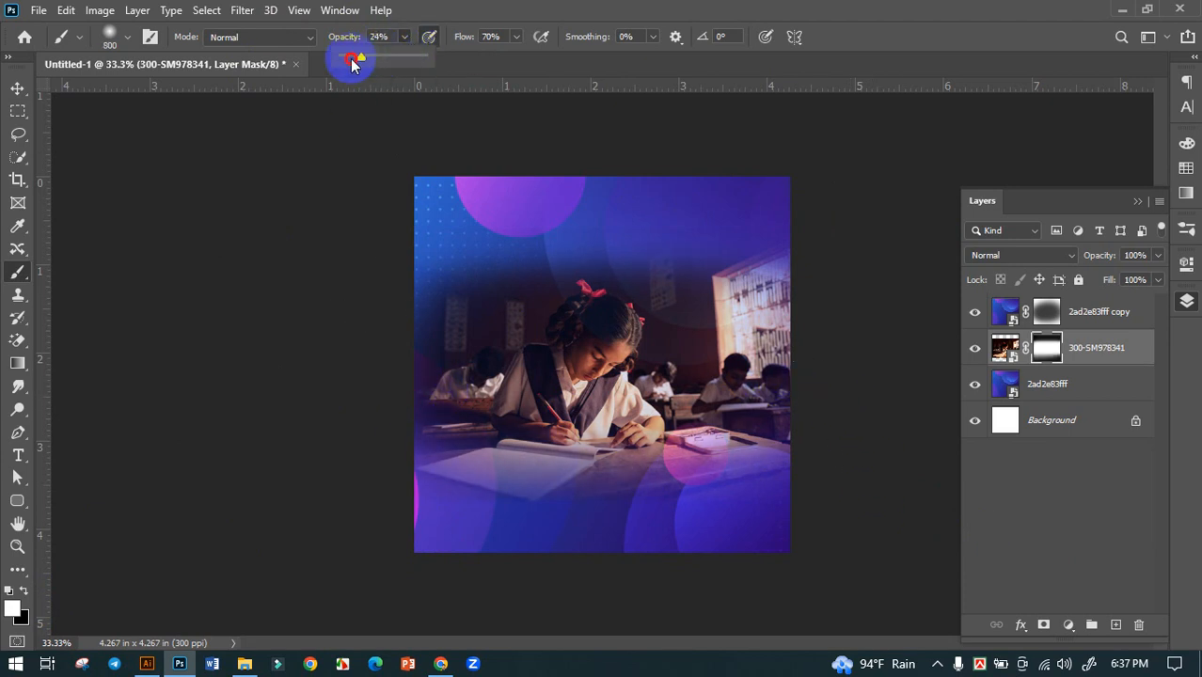
left_click(867, 341)
mouse_move(867, 340)
left_mouse_down()
mouse_move(223, 338)
mouse_move(1019, 376)
left_mouse_up()
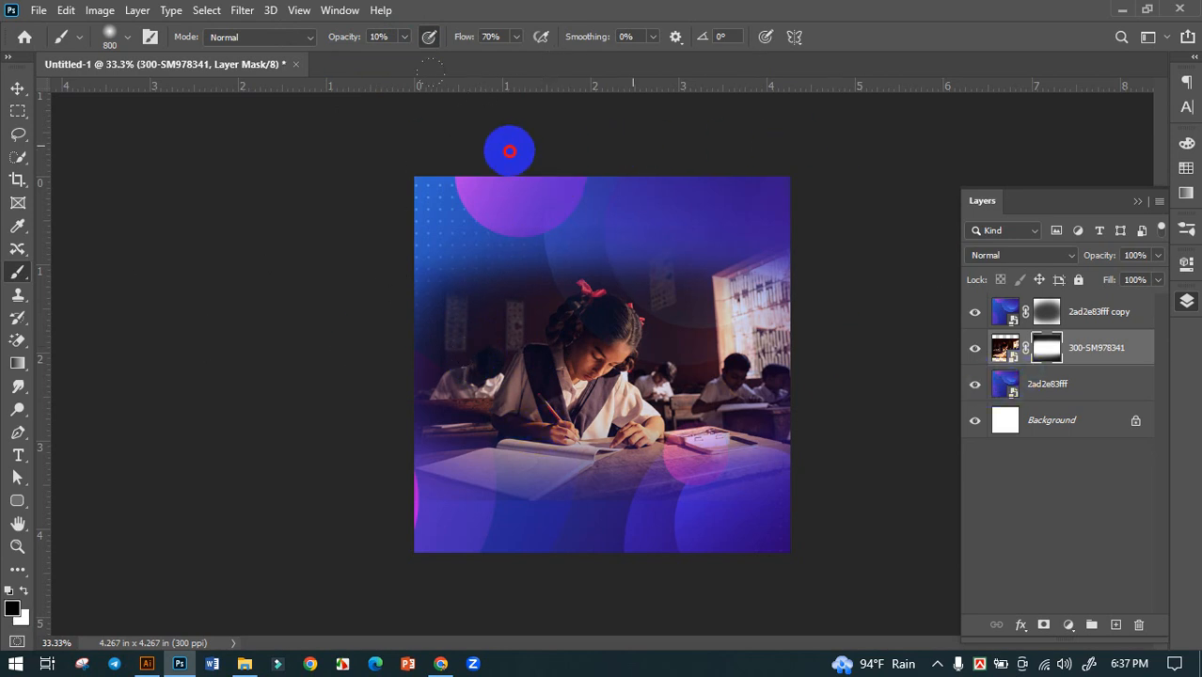
left_click_drag(537, 563, 756, 538)
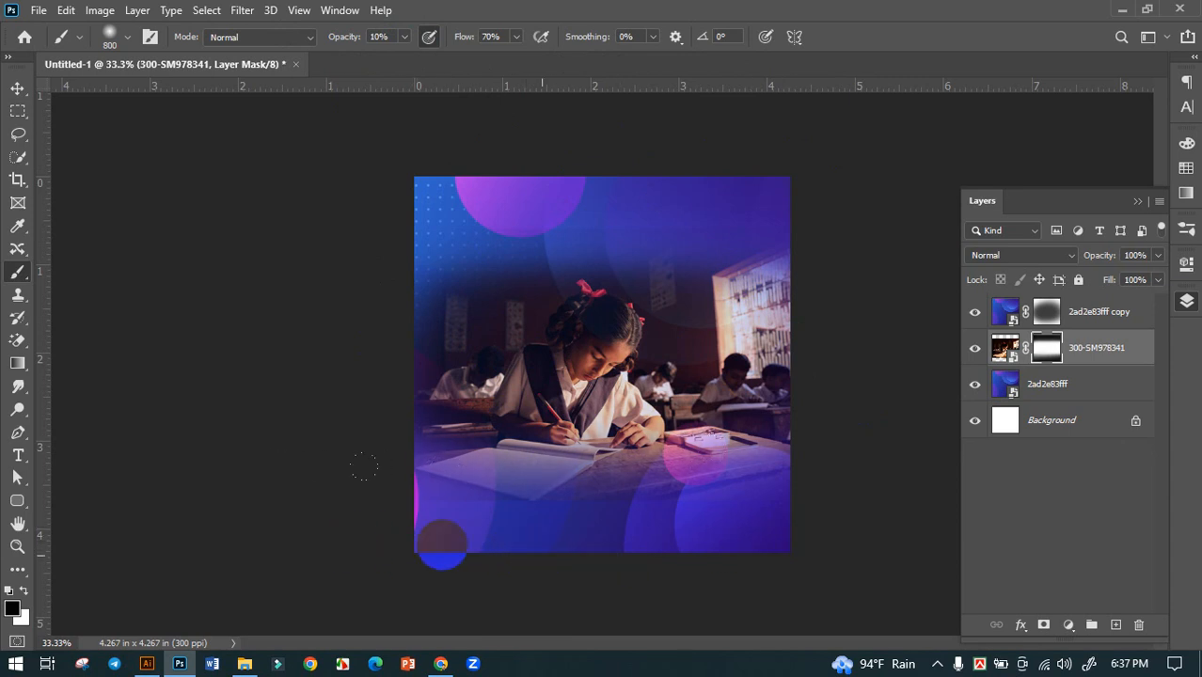
mouse_move(705, 537)
left_mouse_down()
mouse_move(844, 537)
mouse_move(386, 551)
mouse_move(315, 541)
left_mouse_up()
mouse_move(531, 158)
left_mouse_down()
mouse_move(739, 165)
mouse_move(463, 169)
mouse_move(771, 154)
mouse_move(429, 182)
mouse_move(777, 170)
mouse_move(447, 175)
mouse_move(780, 191)
mouse_move(834, 159)
mouse_move(415, 155)
mouse_move(236, 174)
left_mouse_up()
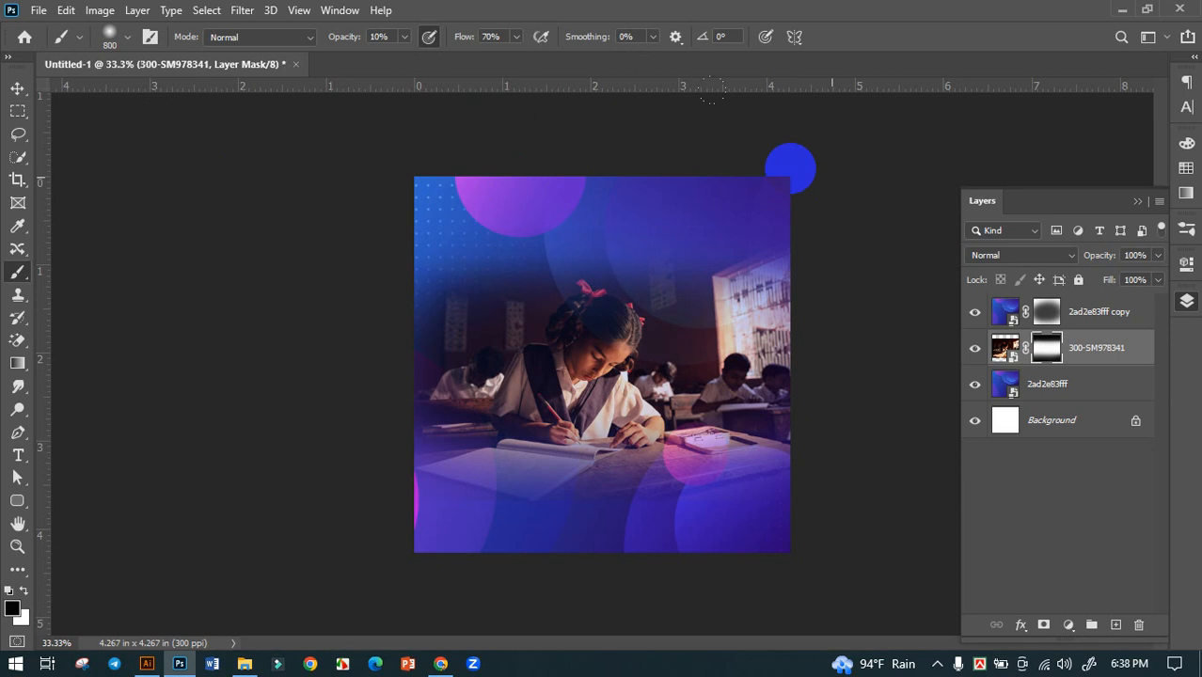
Shift the 2ad2e83fff copy layer slightly left and toggle the visibility of it and the photo layer to compare.
left_click(16, 89)
left_click_drag(598, 388, 589, 387)
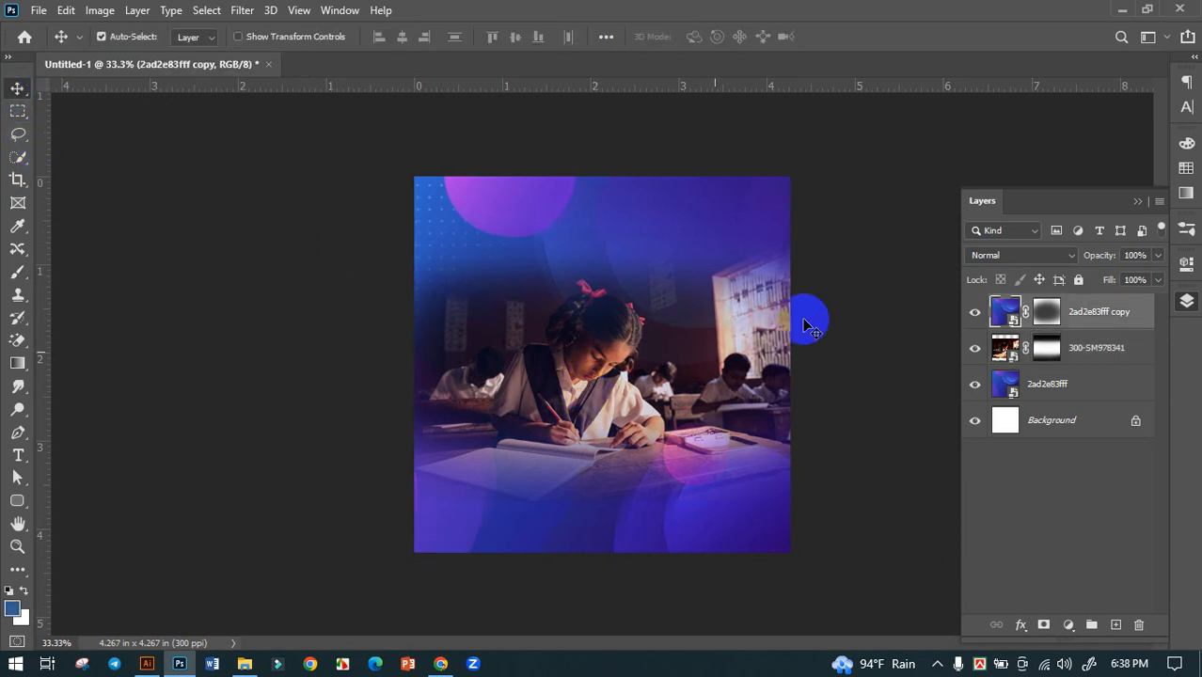
left_click(978, 313)
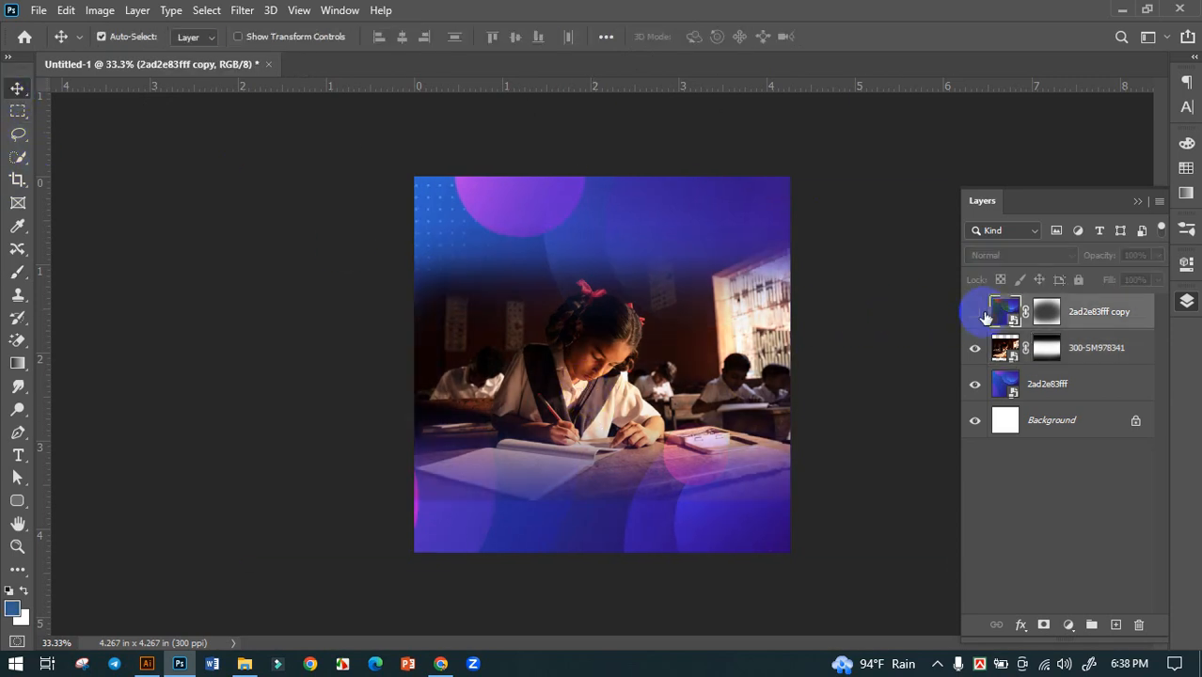
left_click(975, 312)
left_click(975, 347)
left_click(975, 346)
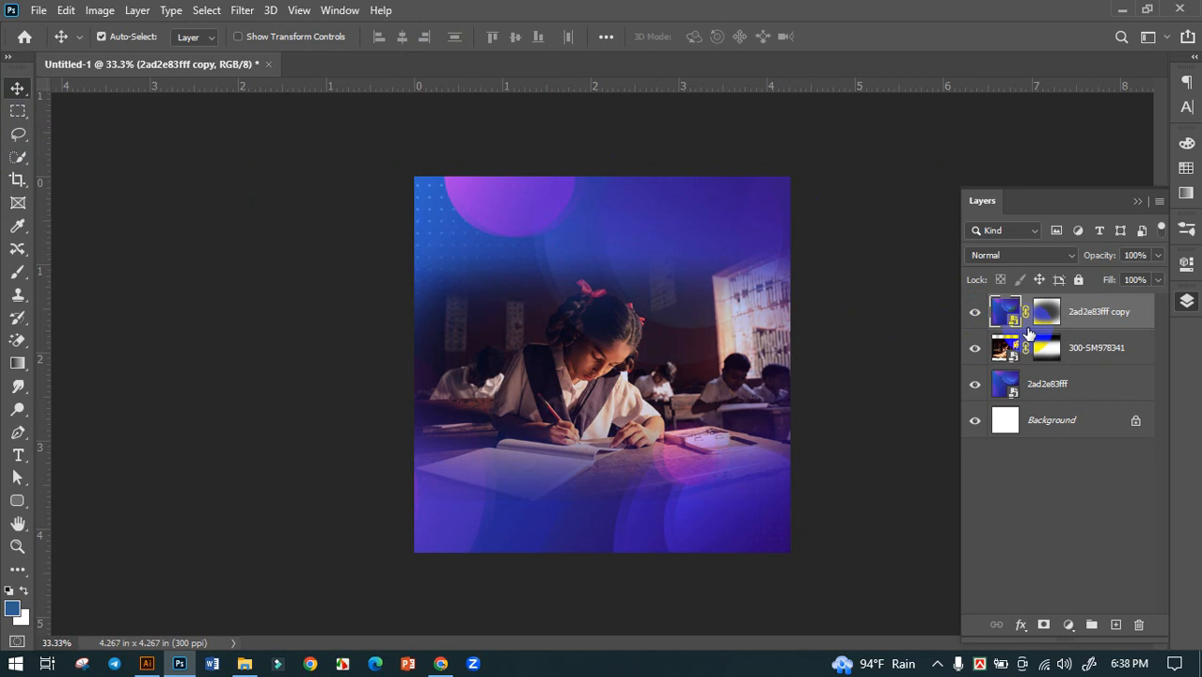
Duplicate the 2ad2e83fff layer, move the duplicate above the 300-SM978341 photo and clip it to the photo.
left_click(1041, 391)
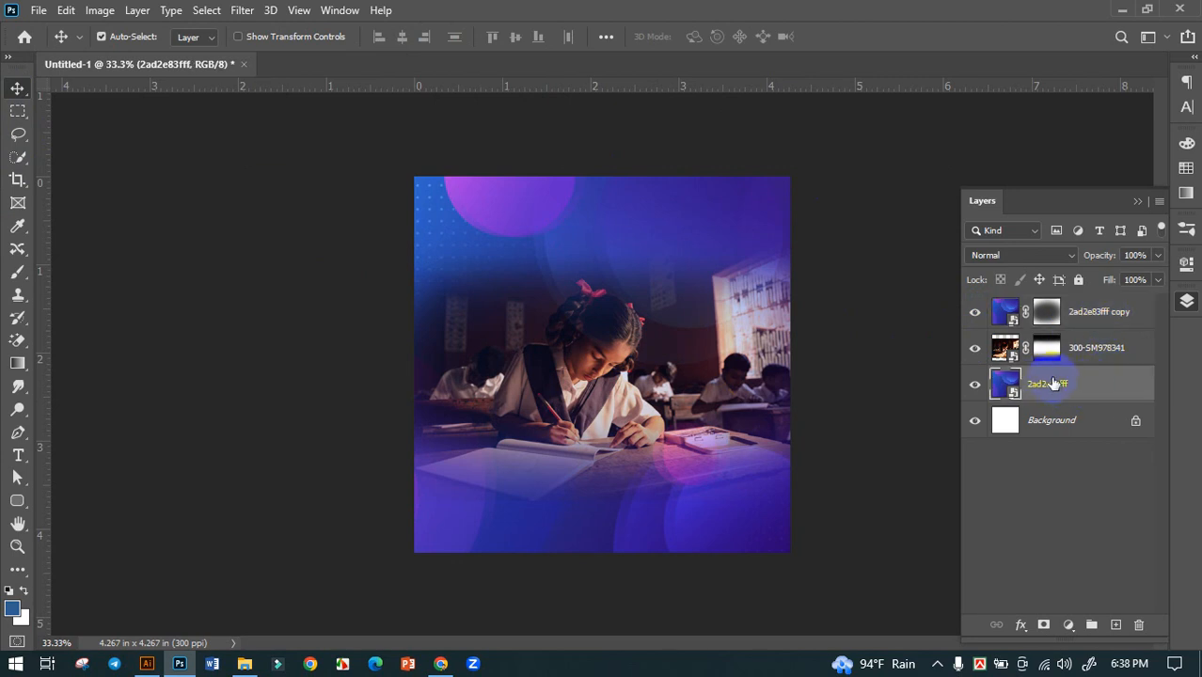
key("ctrl+j")
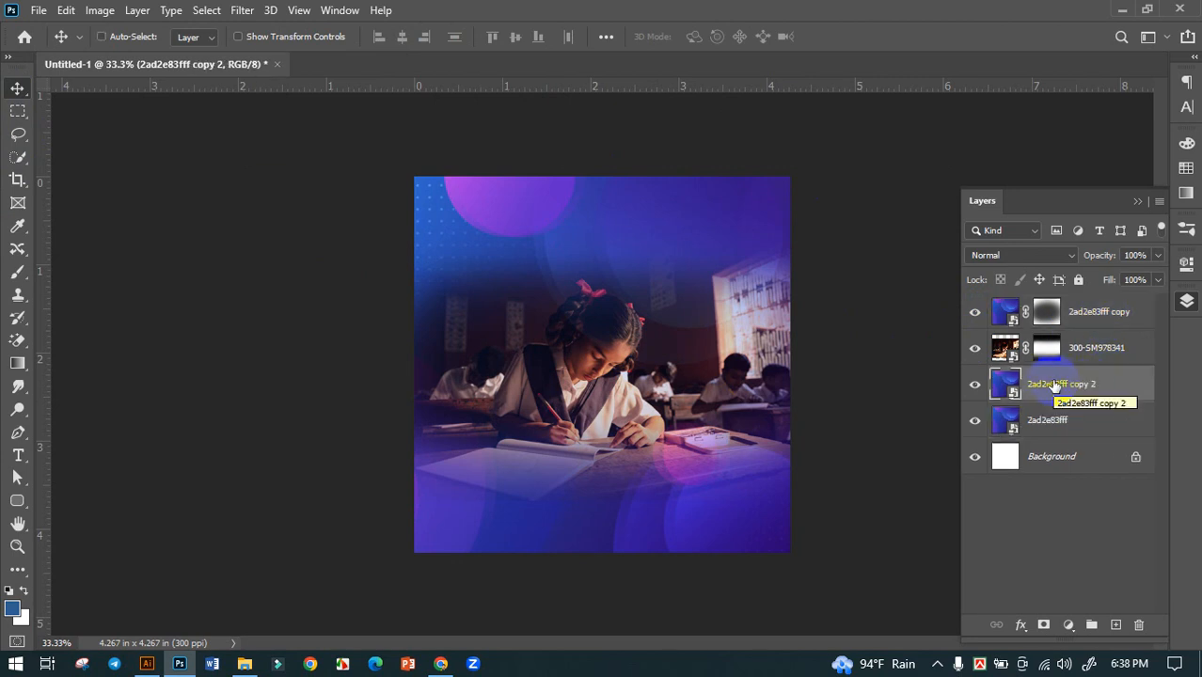
left_click_drag(1098, 380, 1110, 331)
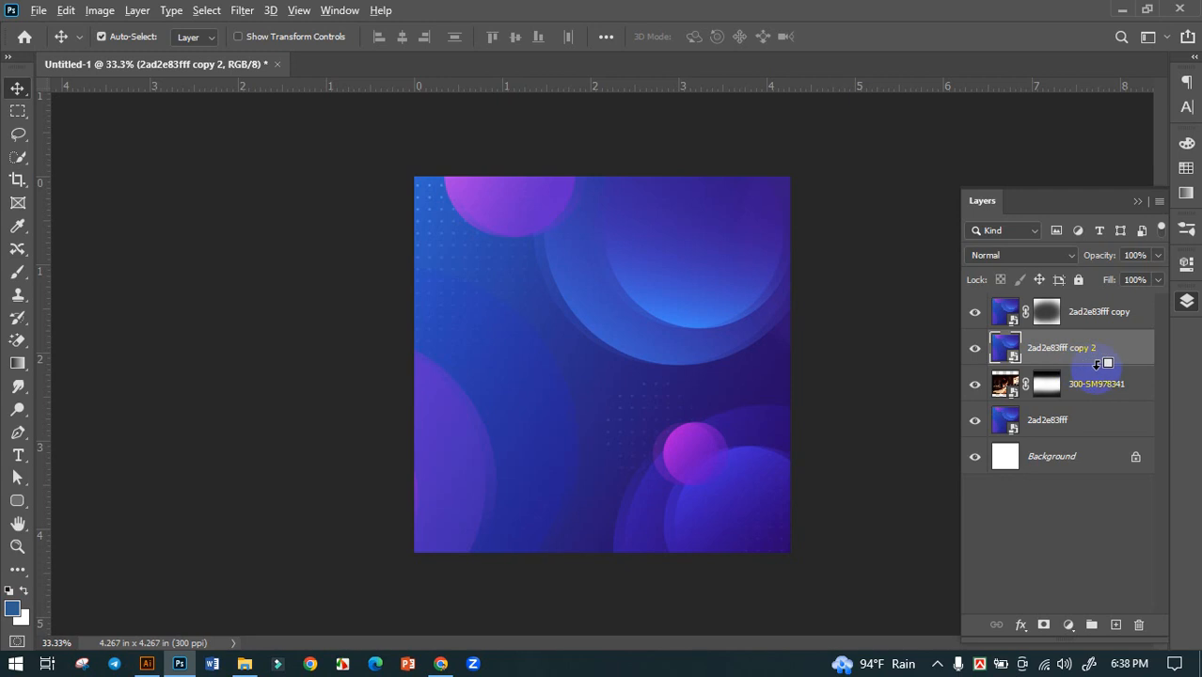
left_click(1096, 364, "alt")
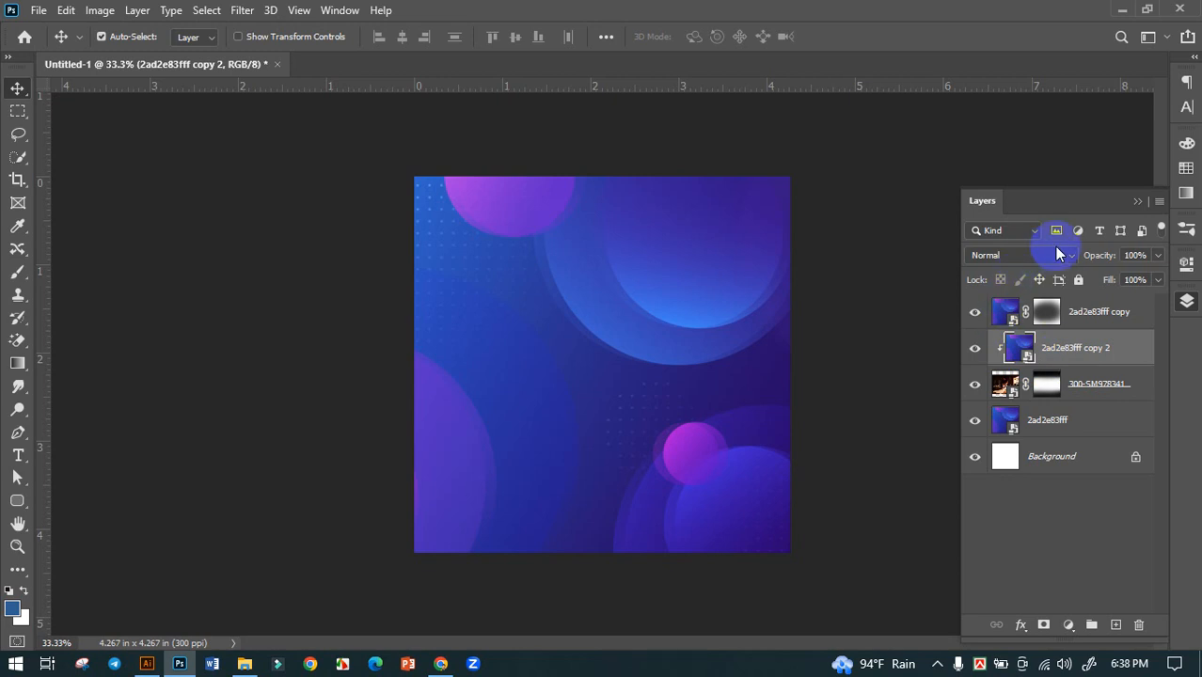
Set the clipped background layer's blend mode to Color Dodge and toggle its visibility to compare the effect.
left_click(1055, 249)
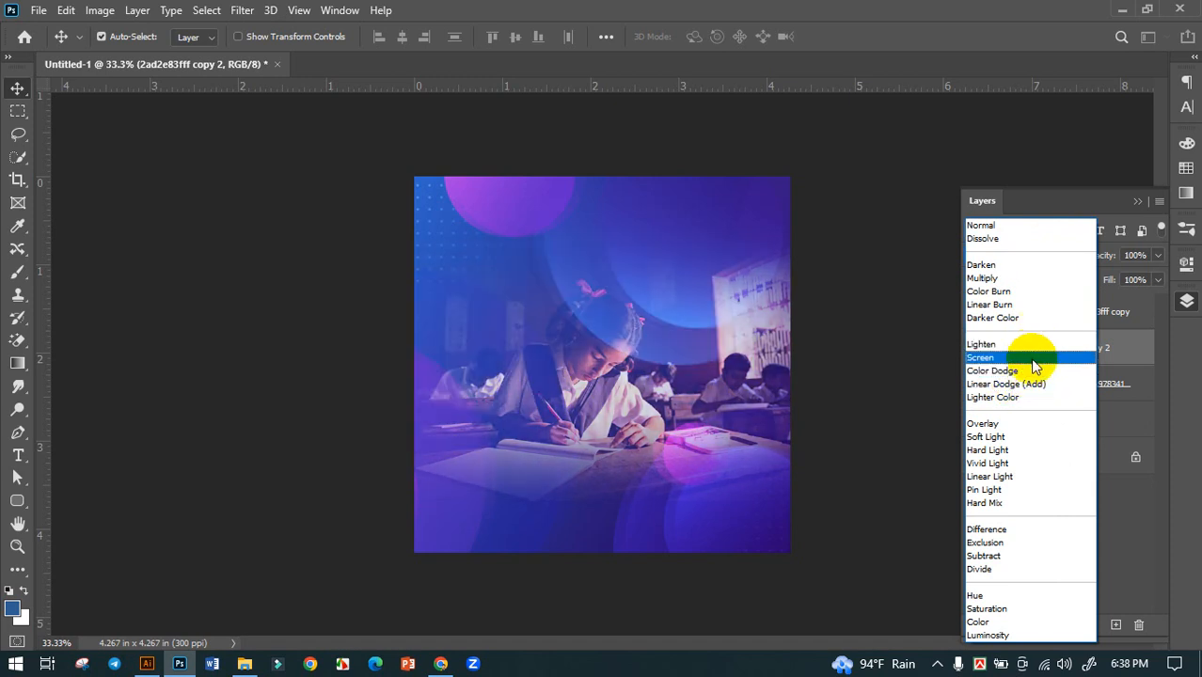
left_click(1029, 372)
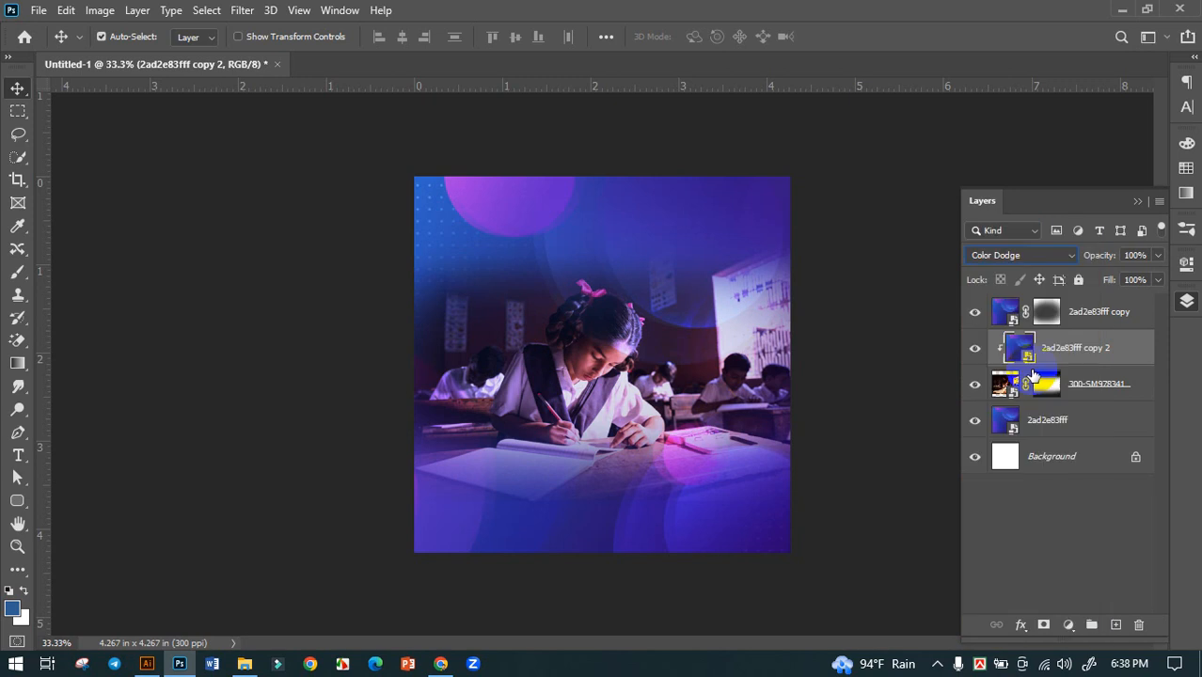
left_click(974, 350)
left_click(974, 350)
left_click(974, 350)
left_click(974, 350)
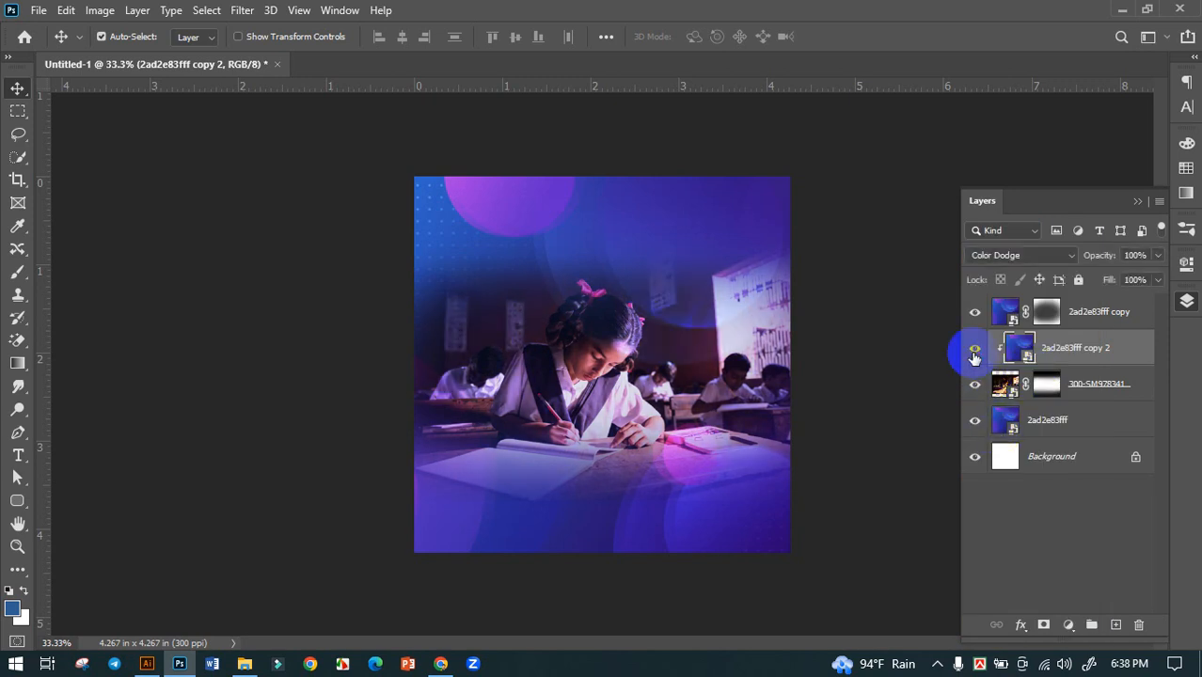
left_click(974, 355)
left_click(974, 356)
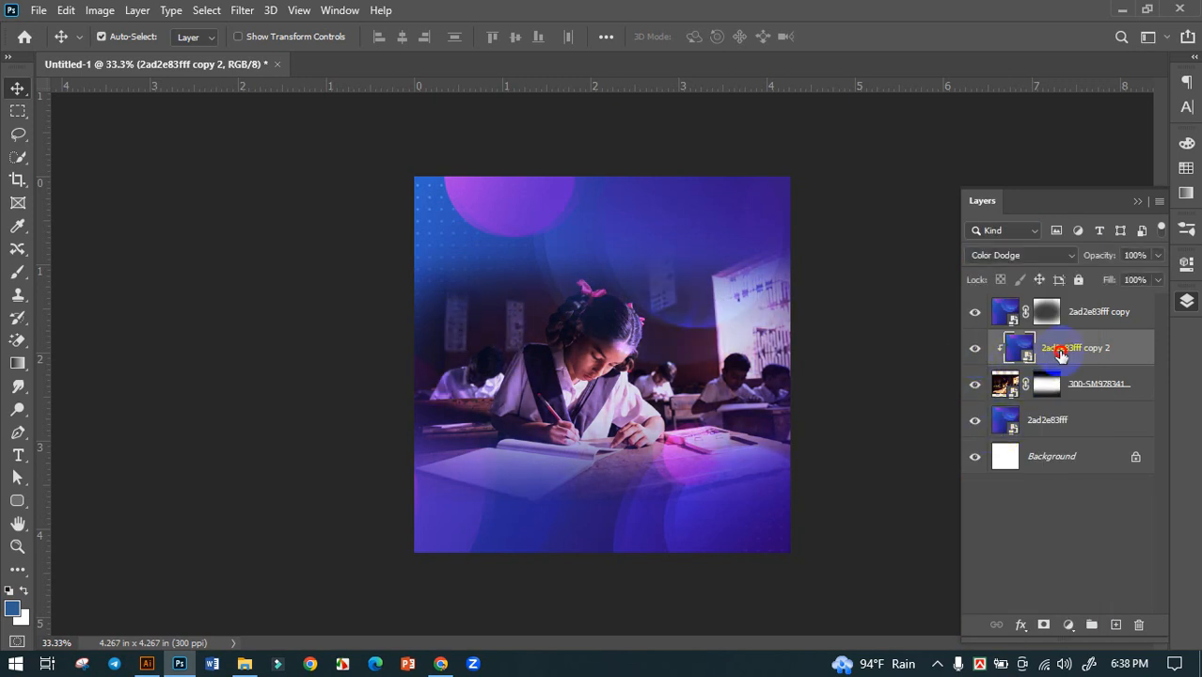
Add a layer mask to the clipped Color Dodge layer and paint black over the schoolgirl's head at 10%, then with a 400 px brush at 60% opacity.
left_click(1043, 625)
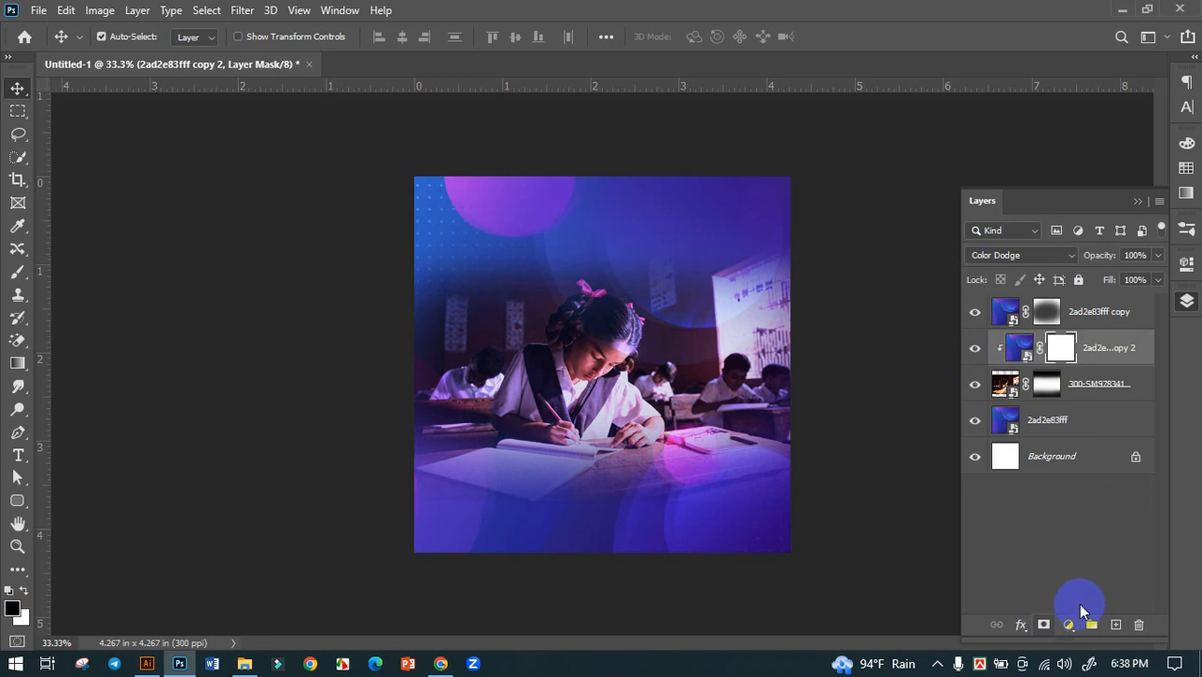
left_click(18, 272)
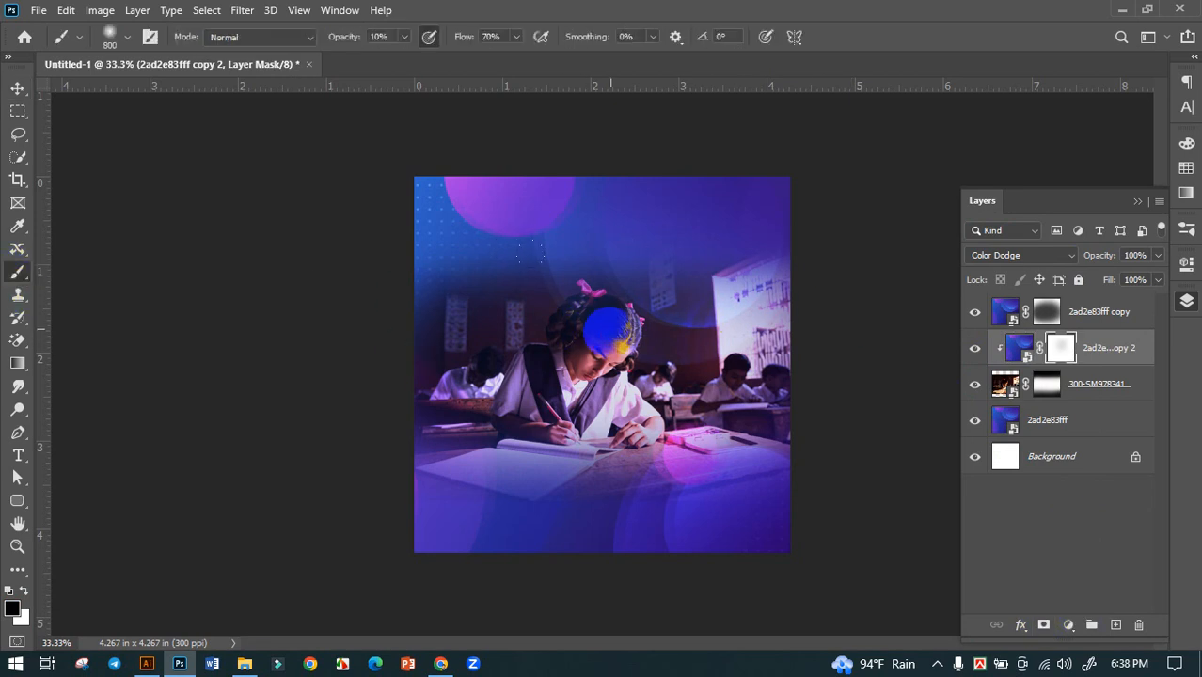
left_click(601, 340)
key("bracketleft")
key("bracketleft")
key("bracketleft")
key("bracketleft")
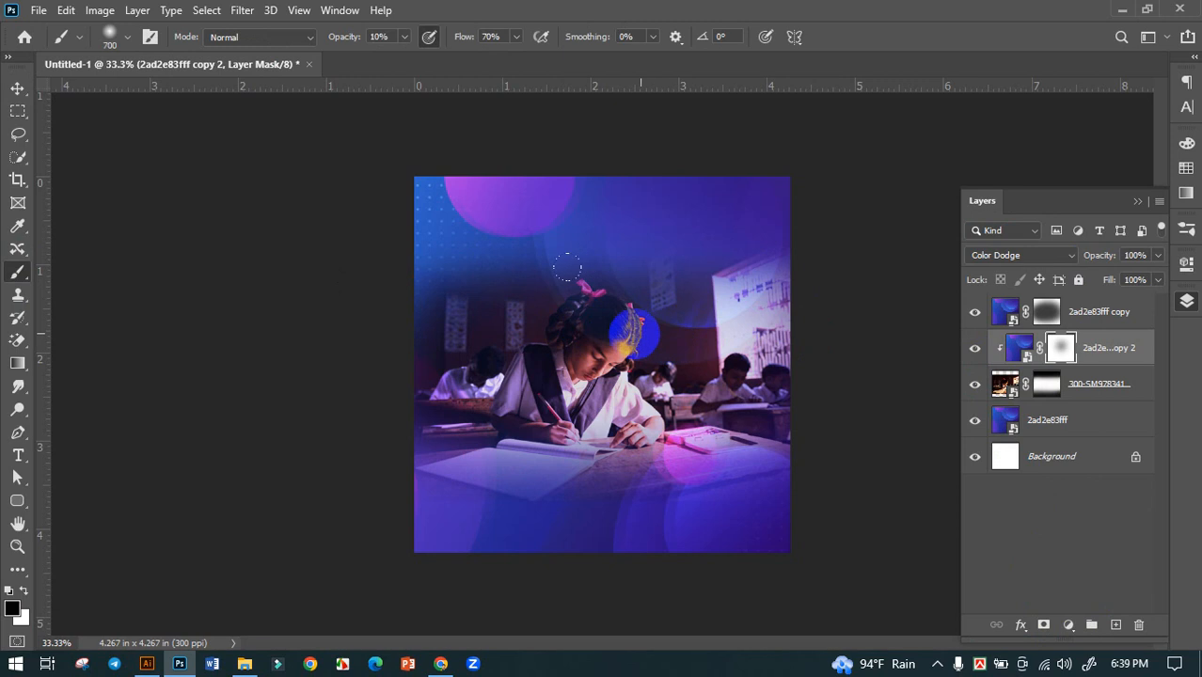
key("bracketleft")
mouse_move(403, 37)
left_mouse_down()
mouse_move(395, 49)
mouse_move(443, 66)
left_mouse_up()
mouse_move(597, 326)
left_mouse_down()
mouse_move(557, 314)
mouse_move(617, 320)
mouse_move(559, 308)
left_mouse_up()
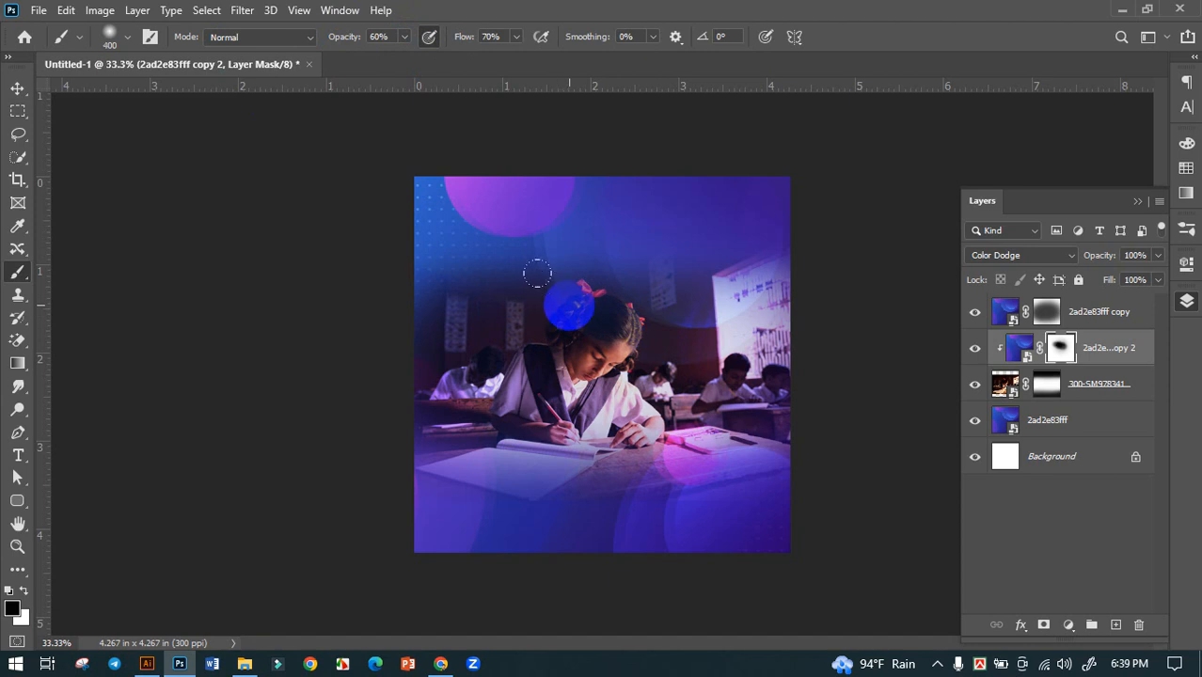
Paint the clipped layer's mask fully black over the schoolgirl's hair with a 500 px brush at 100% opacity.
mouse_move(403, 37)
left_mouse_down()
mouse_move(408, 53)
mouse_move(523, 65)
left_mouse_up()
key("bracketright")
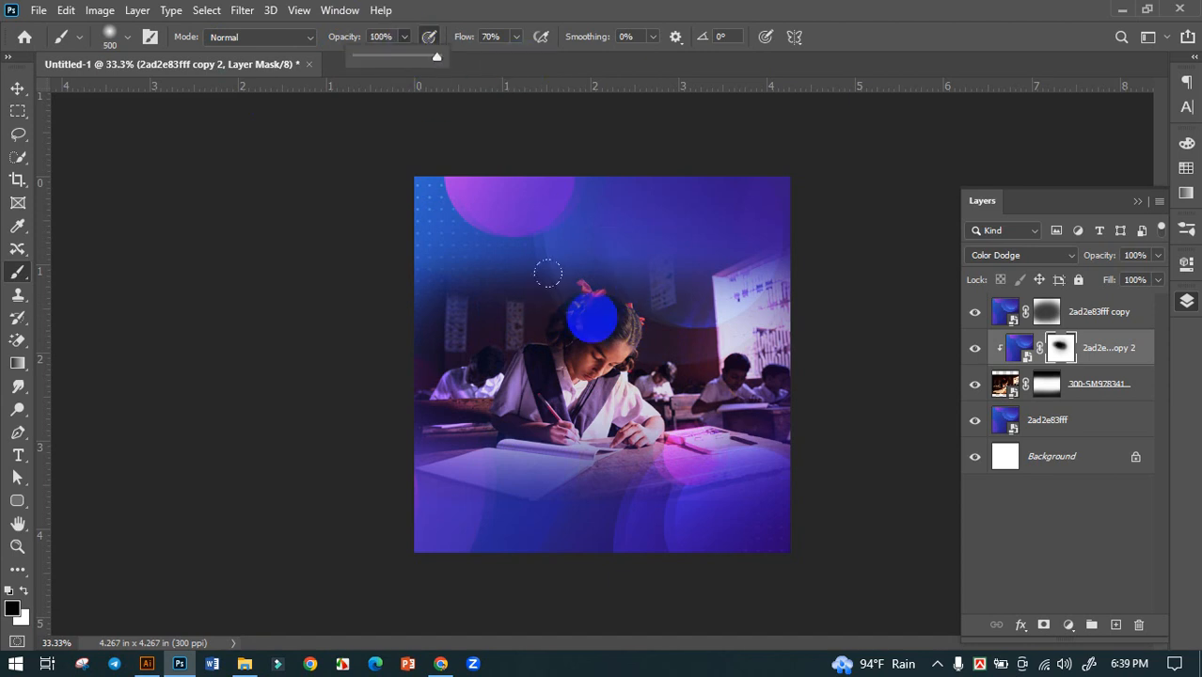
left_click_drag(555, 312, 626, 313)
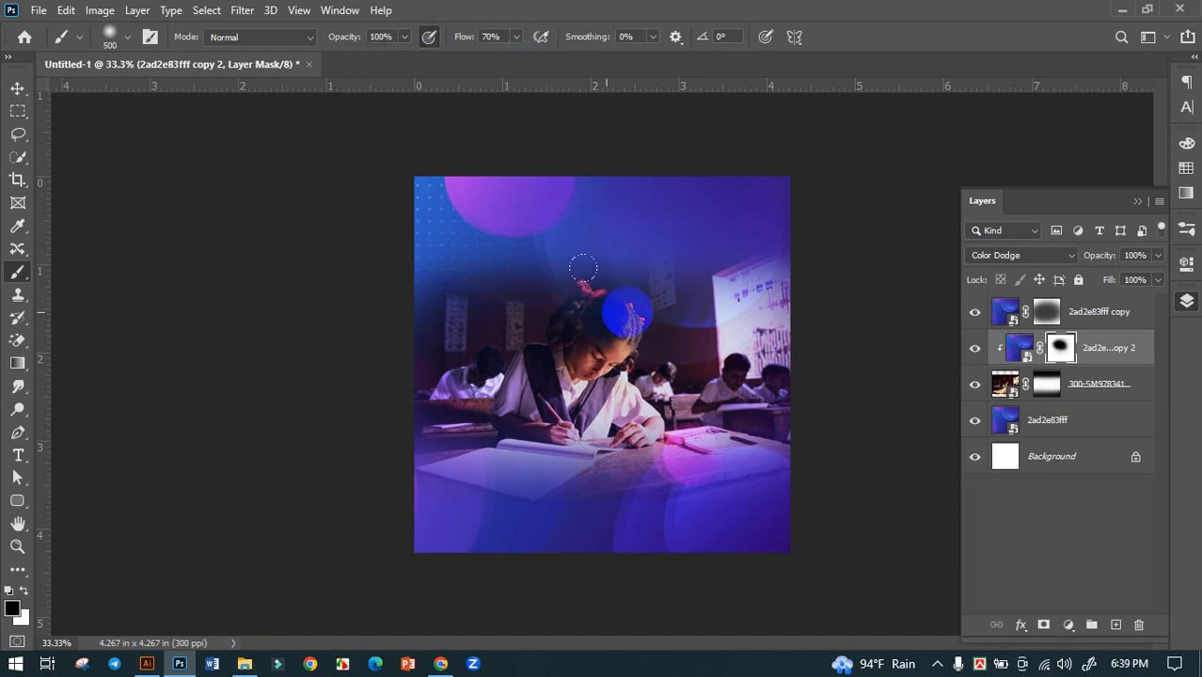
Toggle the 2ad2e83fff copy layer to compare, and paint its mask black over the schoolgirl and the wall behind her at 100% opacity.
left_click(975, 312)
left_click(976, 312)
left_click(976, 313)
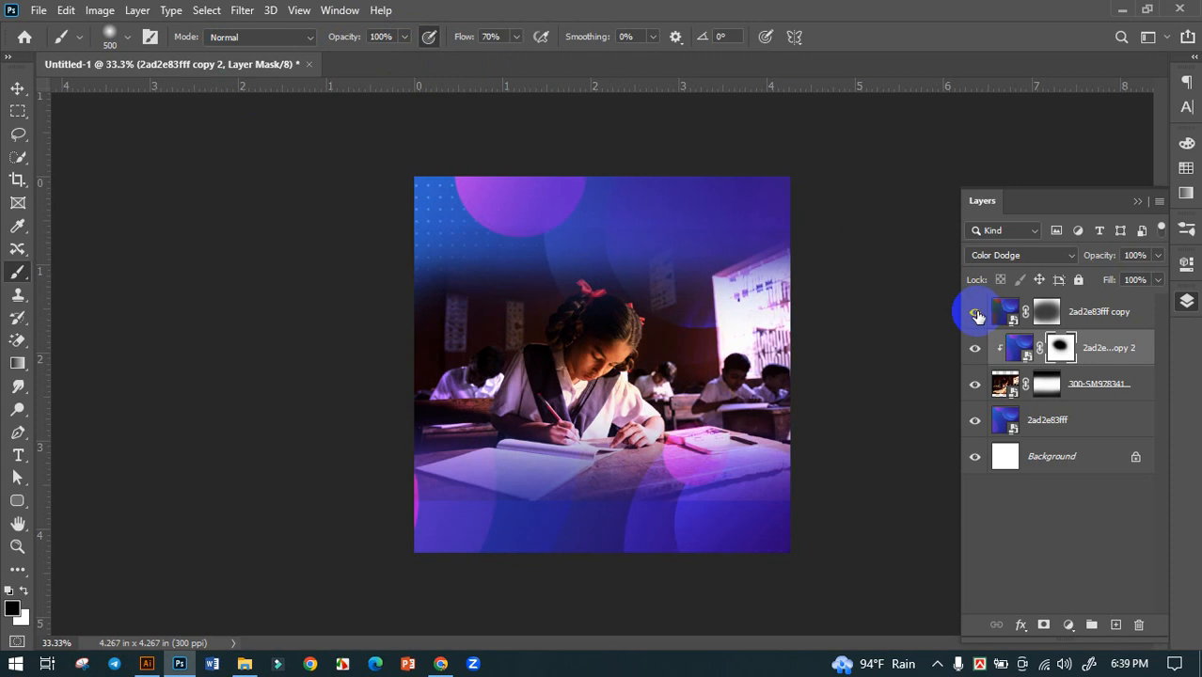
left_click(976, 313)
left_click(1046, 311)
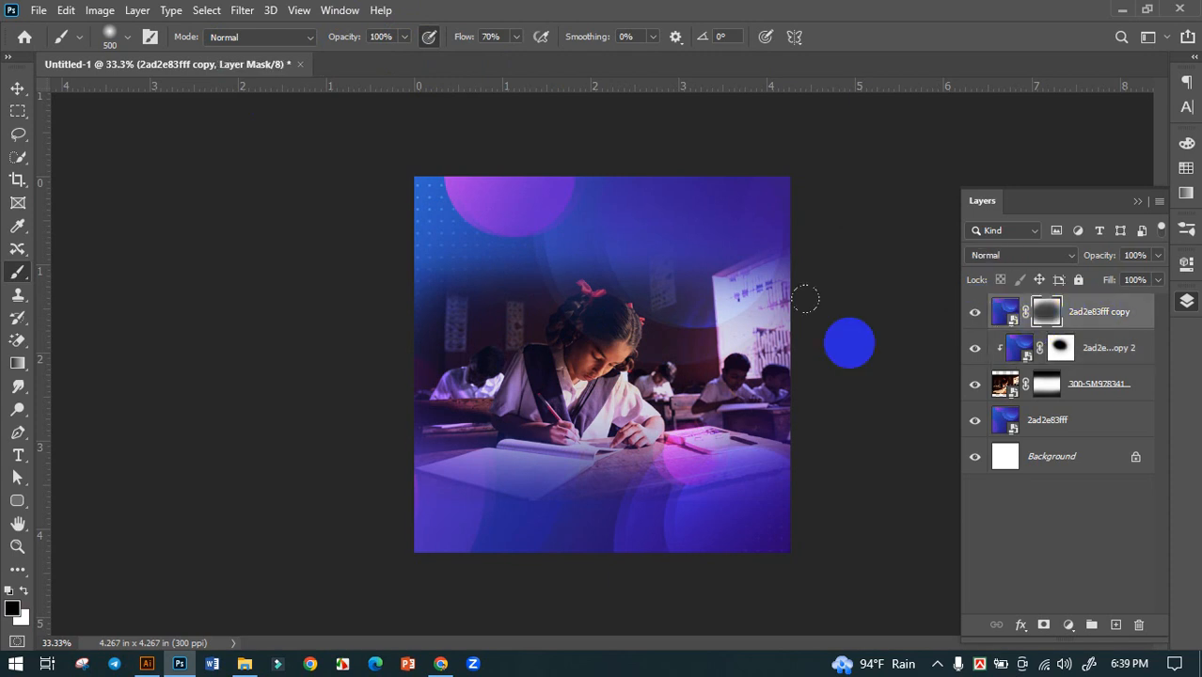
mouse_move(584, 325)
left_mouse_down()
mouse_move(643, 310)
mouse_move(752, 311)
left_mouse_up()
Paint the clipped Color Dodge layer's mask white around the schoolgirl's face and uniform with a 700 px brush at 58% opacity.
left_click(1061, 348)
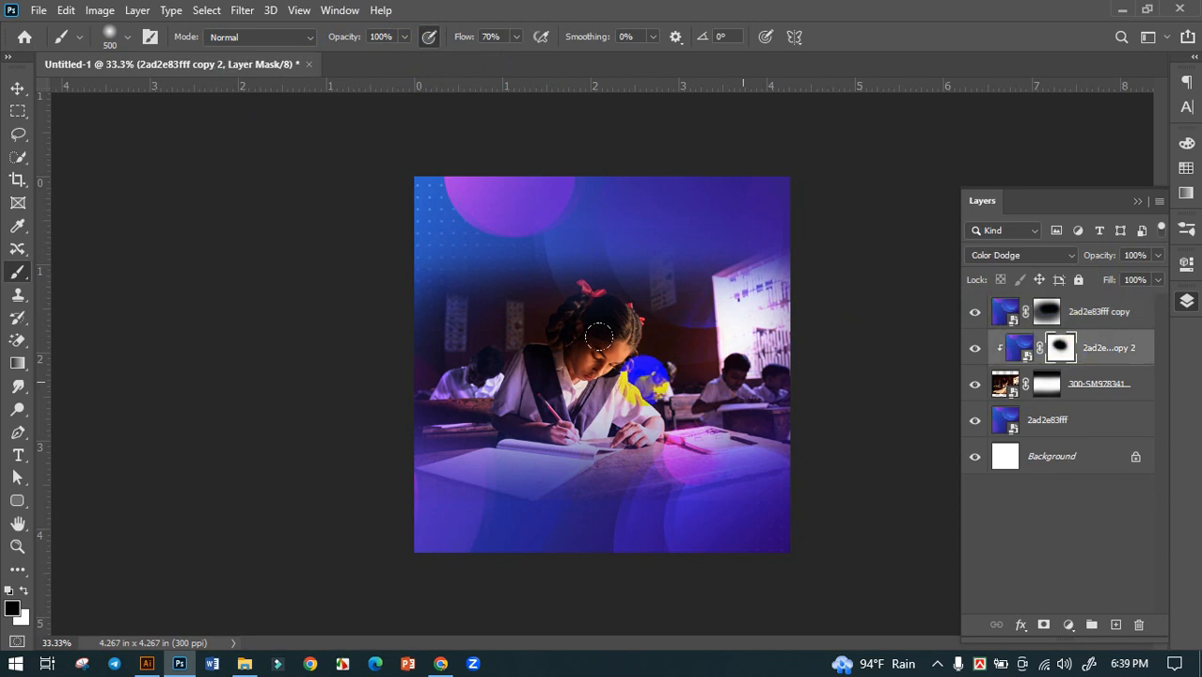
key("x")
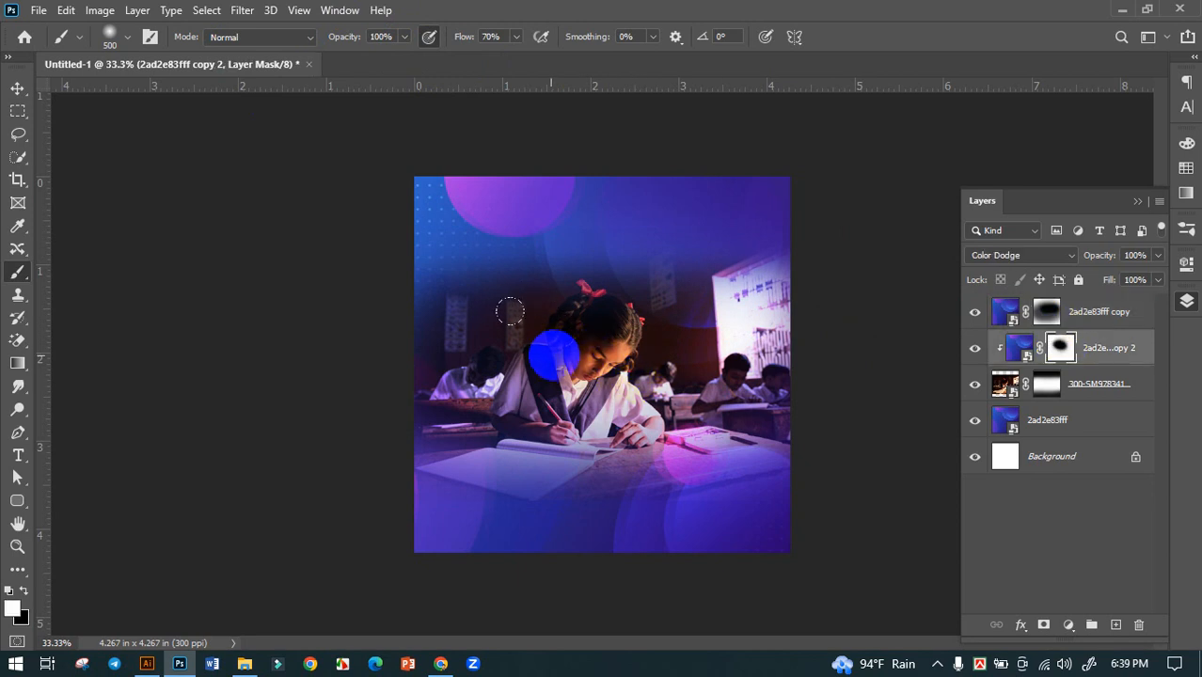
key("bracketright")
left_click(404, 36)
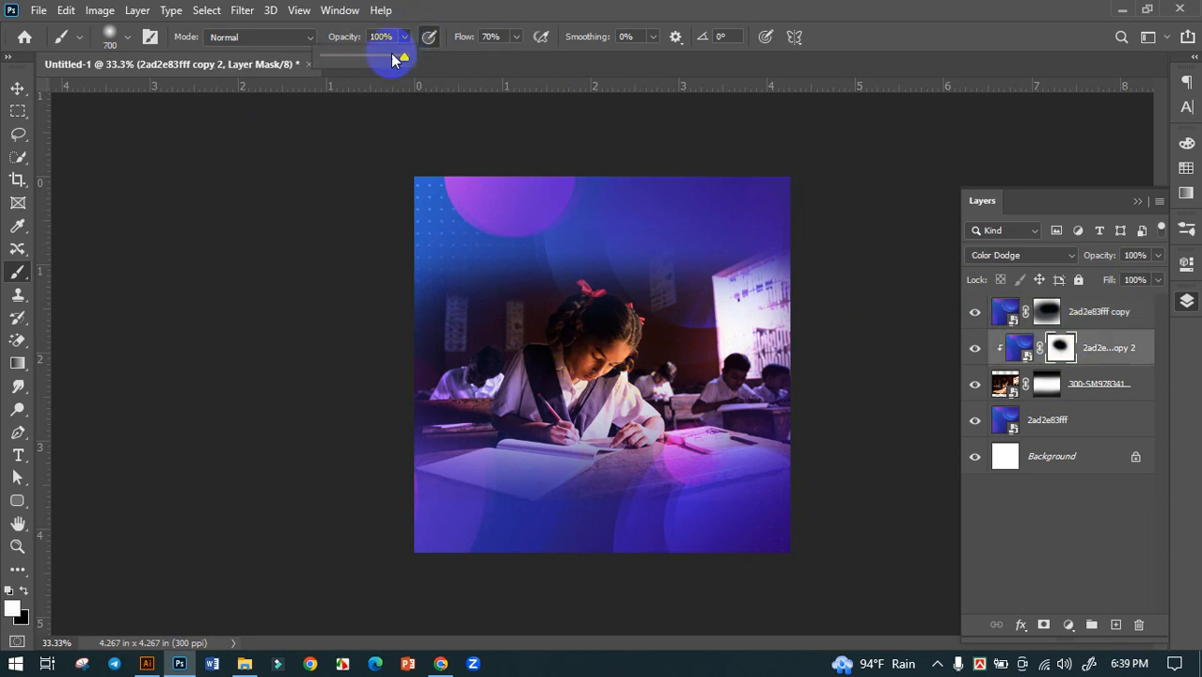
mouse_move(397, 55)
left_mouse_down()
mouse_move(354, 61)
mouse_move(373, 59)
left_mouse_up()
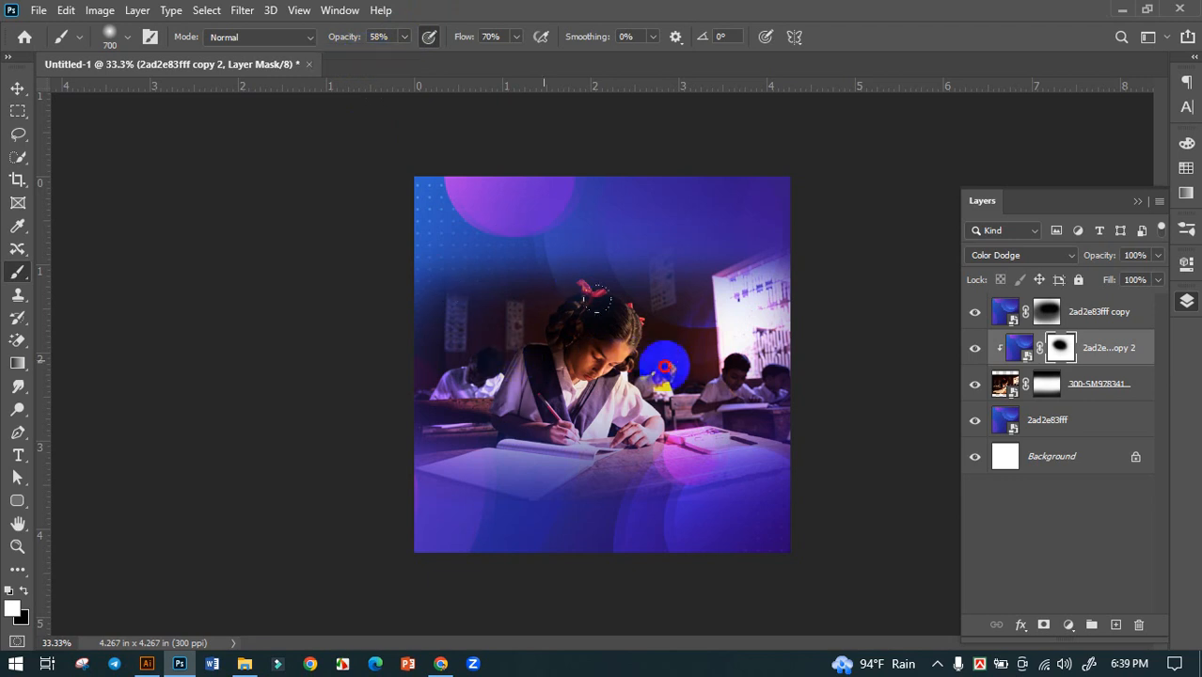
left_click_drag(668, 396, 351, 400)
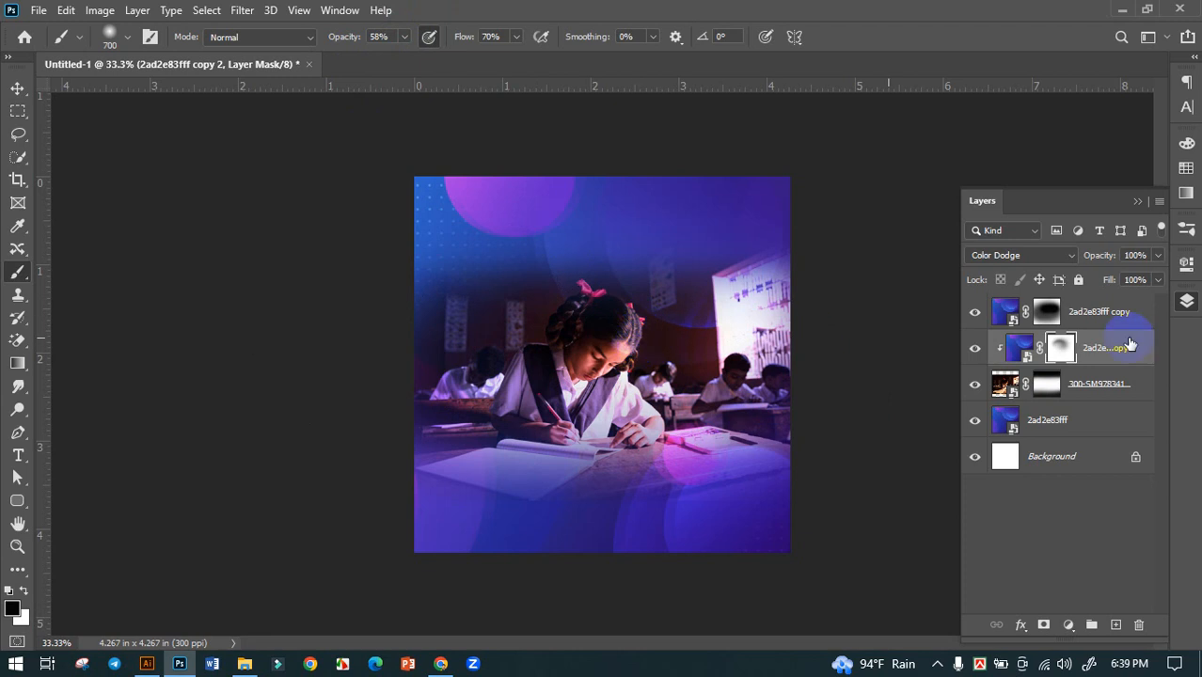
Paint black at 58% opacity around the schoolgirl's face on the 2ad2e83fff copy mask and on the Color Dodge layer's mask.
left_click(1047, 314)
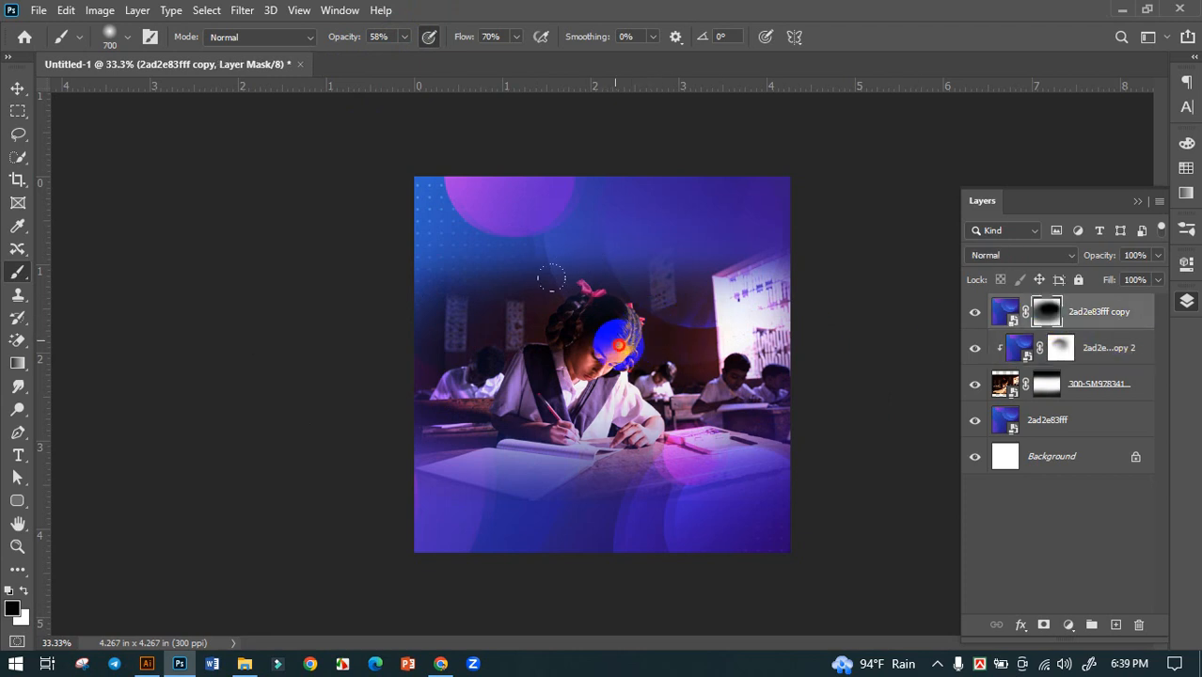
left_click(1060, 348)
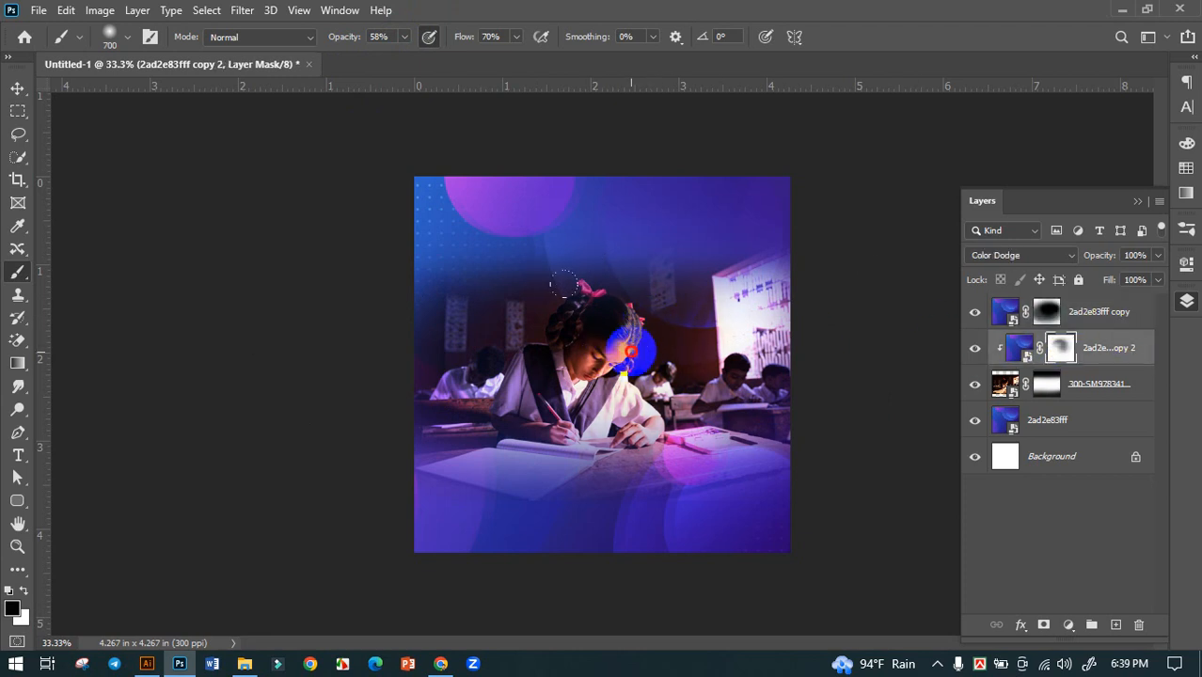
left_click(569, 389)
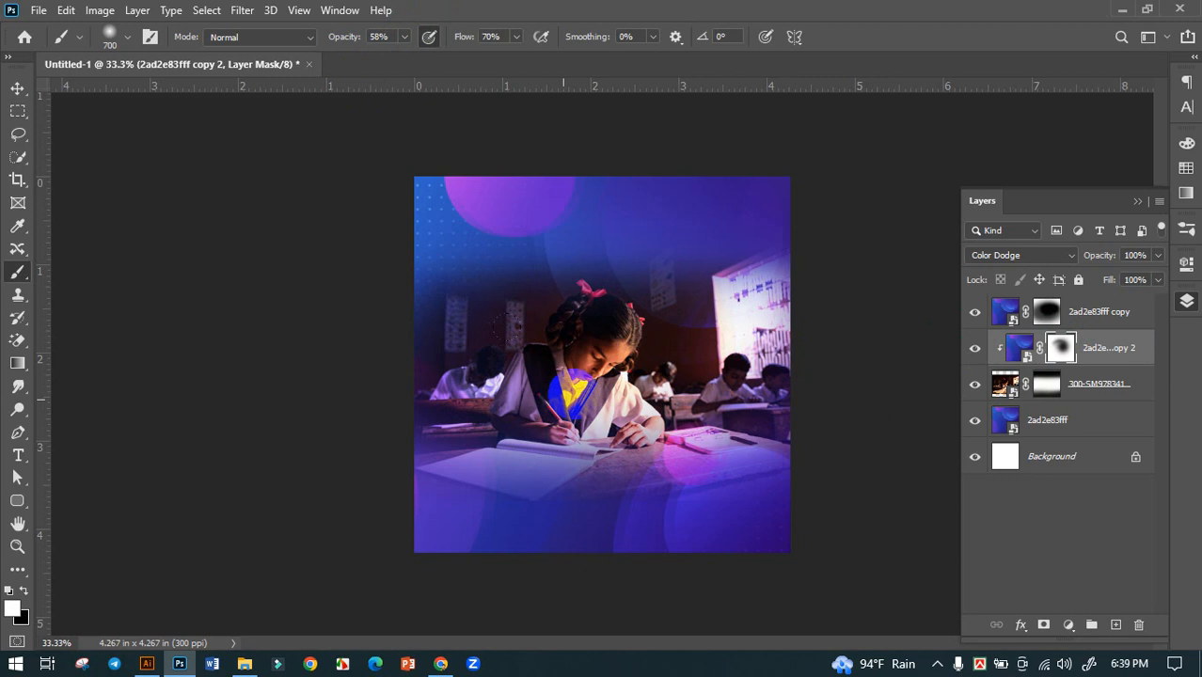
Soften the Color Dodge layer's mask around the schoolgirl with white at 27% opacity and refine it in black with a 200 px brush.
left_click(403, 37)
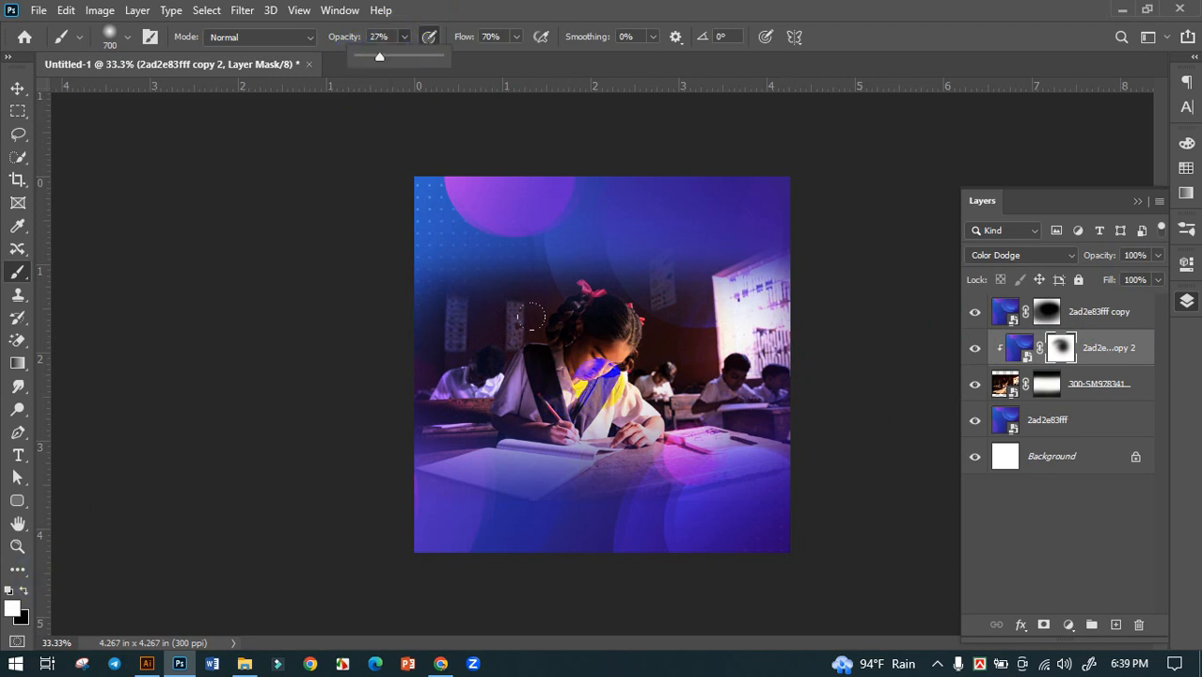
left_click(632, 378)
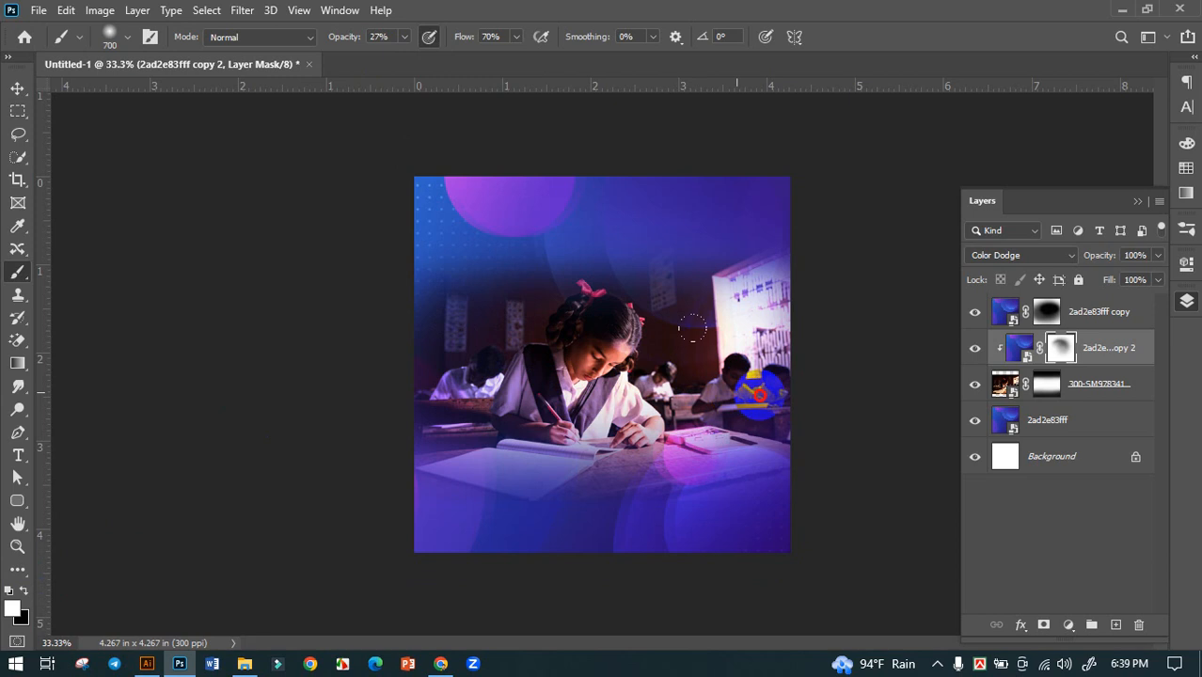
scroll(625, 364, "up", 3)
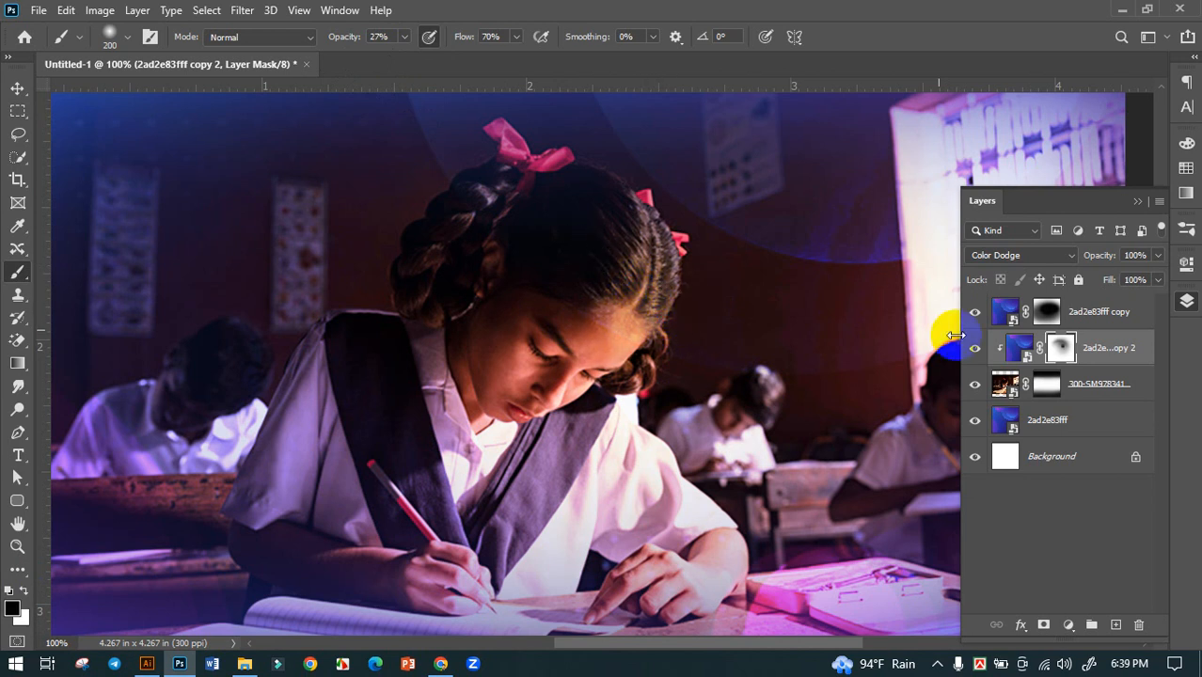
Examine the blended composition at several zoom levels with the Move tool active.
left_click(18, 87)
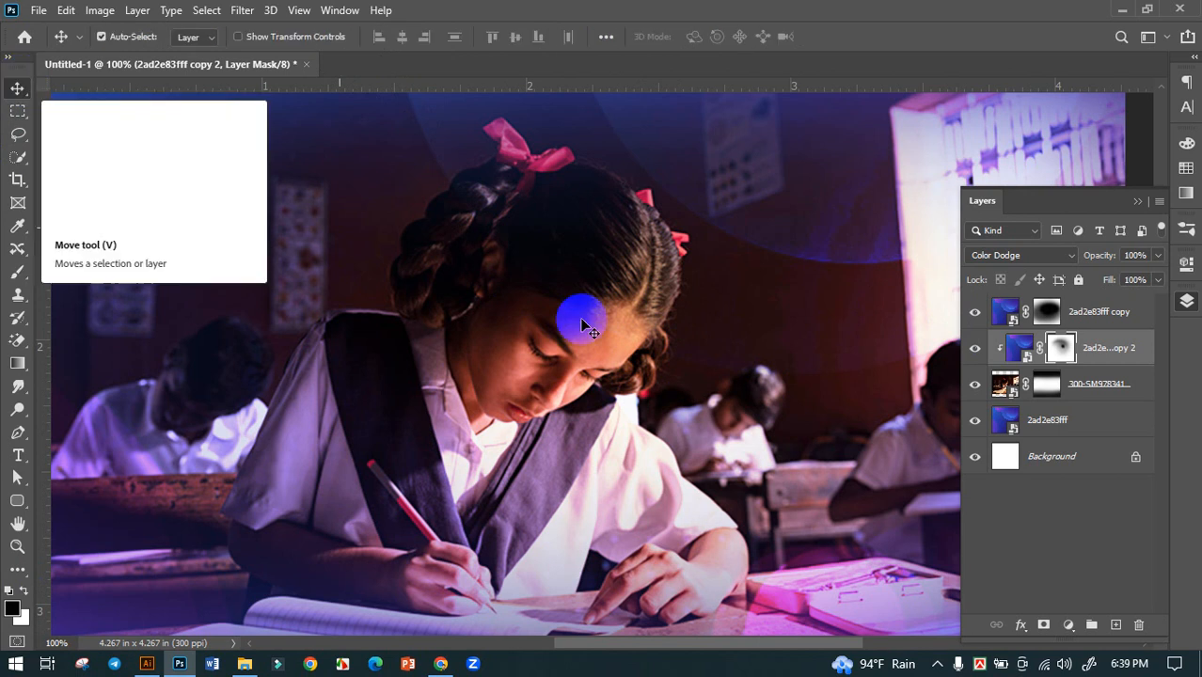
key("ctrl+minus")
key("ctrl+minus")
key("ctrl+minus")
key("ctrl+minus")
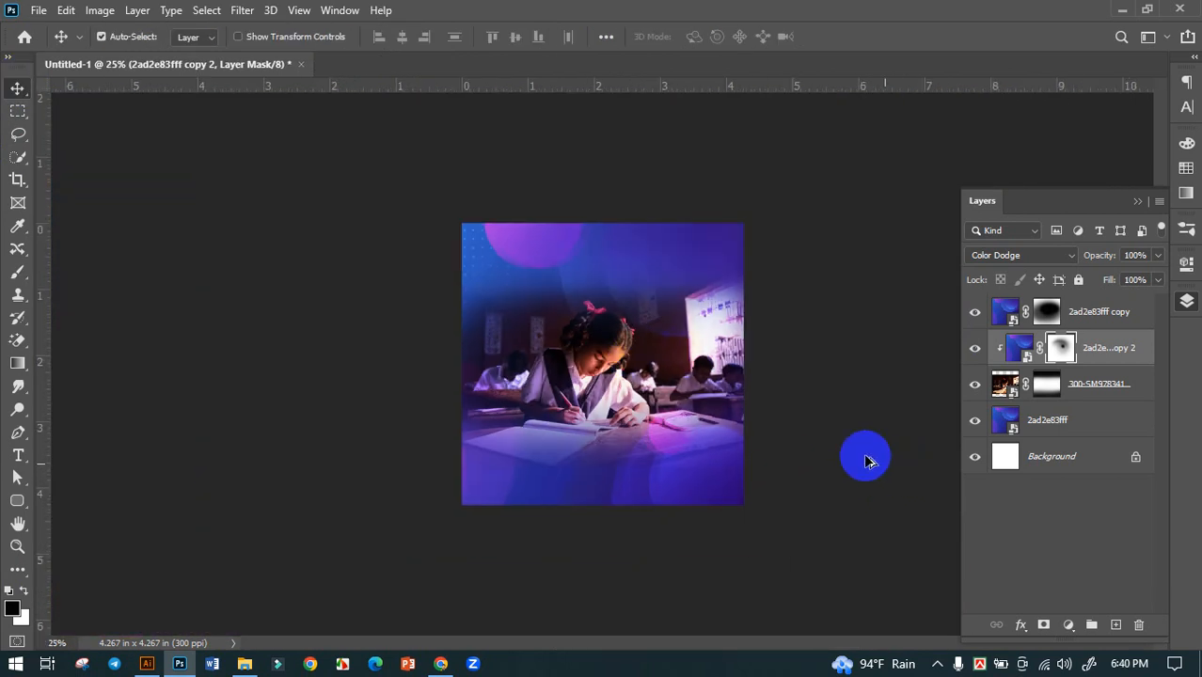
key("ctrl+plus")
key("ctrl+plus")
key("ctrl+minus")
key("ctrl+plus")
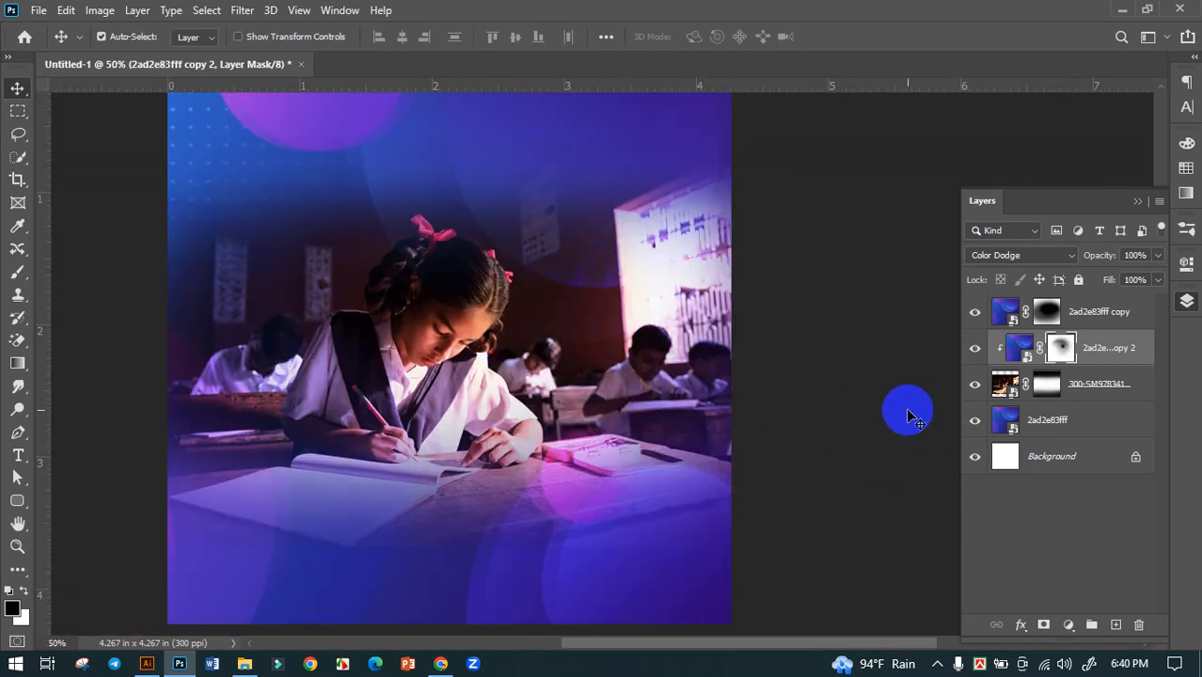
key("ctrl+minus")
Move the schoolgirl photo layer and its clipped Color Dodge layer slightly up together, and deselect them.
left_click(1025, 350)
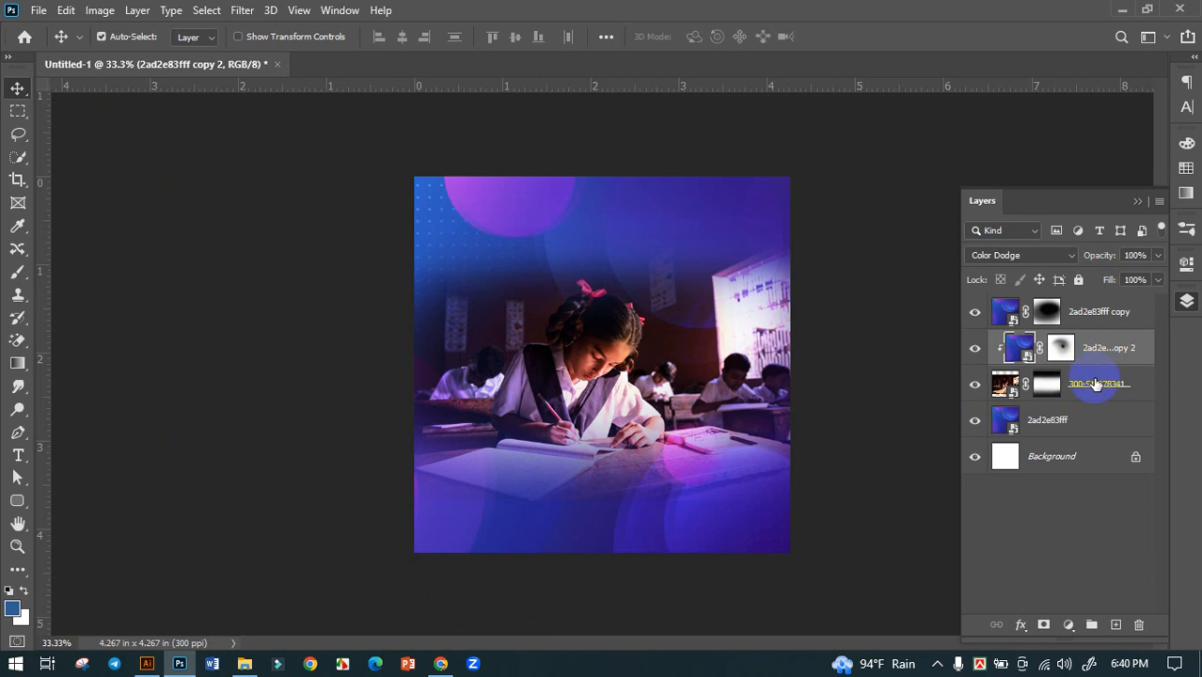
left_click(1095, 383, "shift")
key("shift+Up")
key("shift+Up")
key("shift+Up")
key("shift+Up")
key("shift+Up")
key("shift+Up")
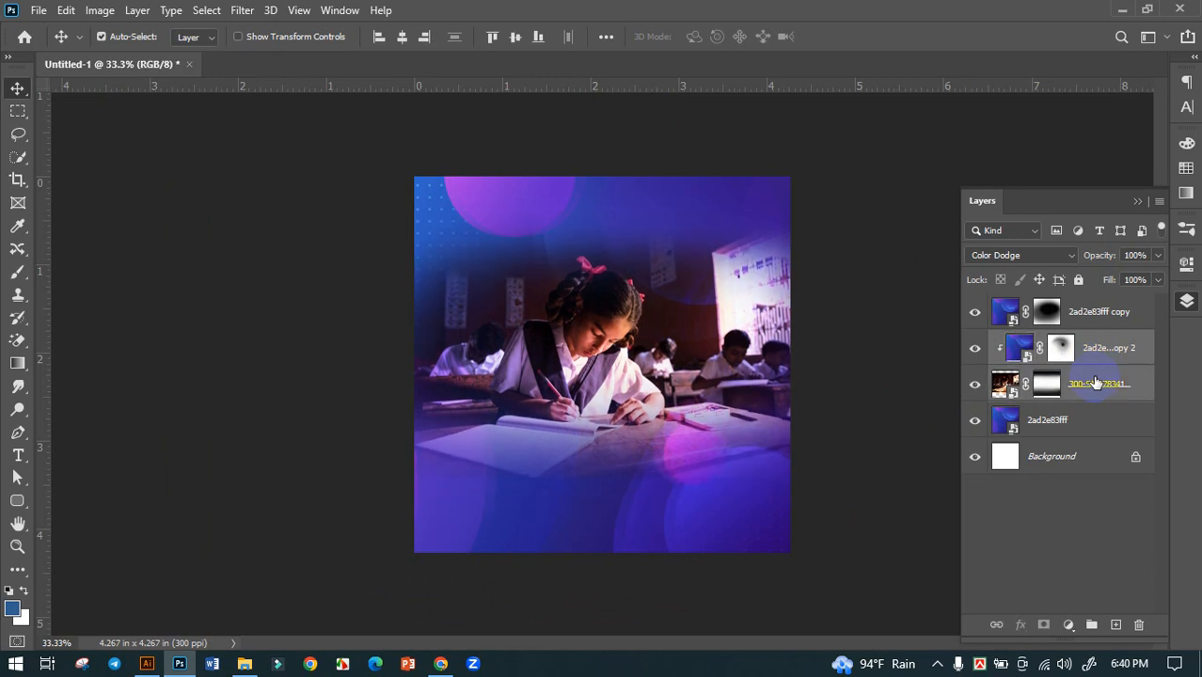
key("shift+Up")
key("shift+Up")
key("shift+Up")
key("shift+Up")
key("shift+Up")
key("shift+Up")
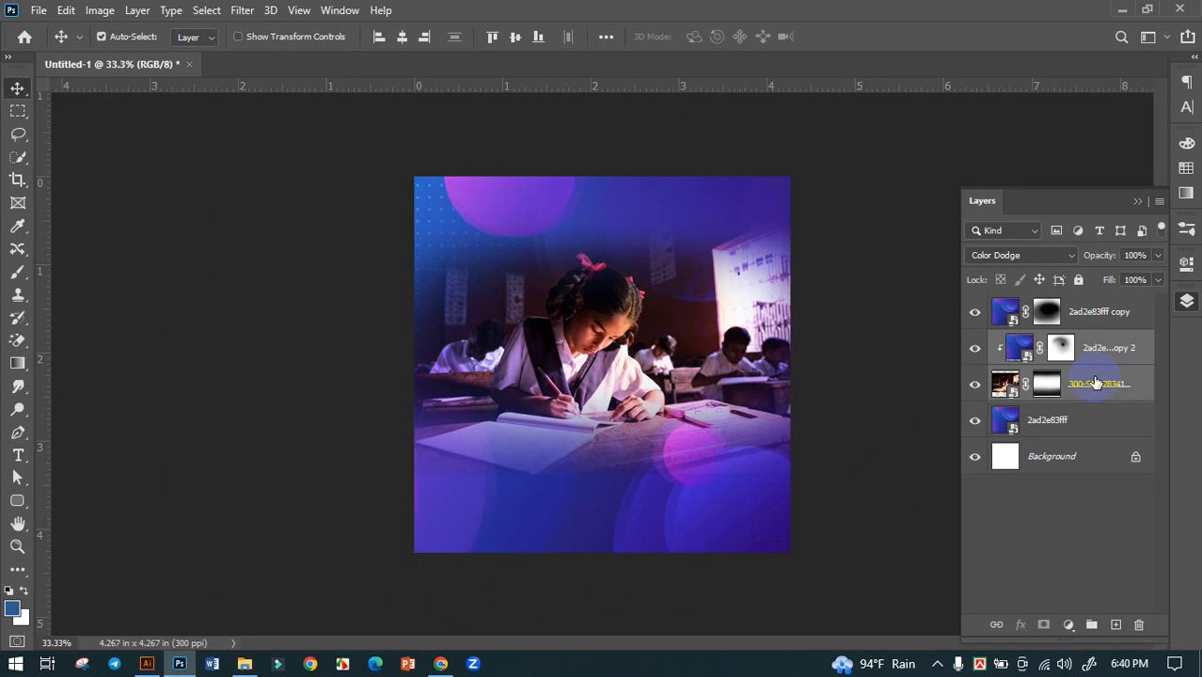
left_click(900, 425)
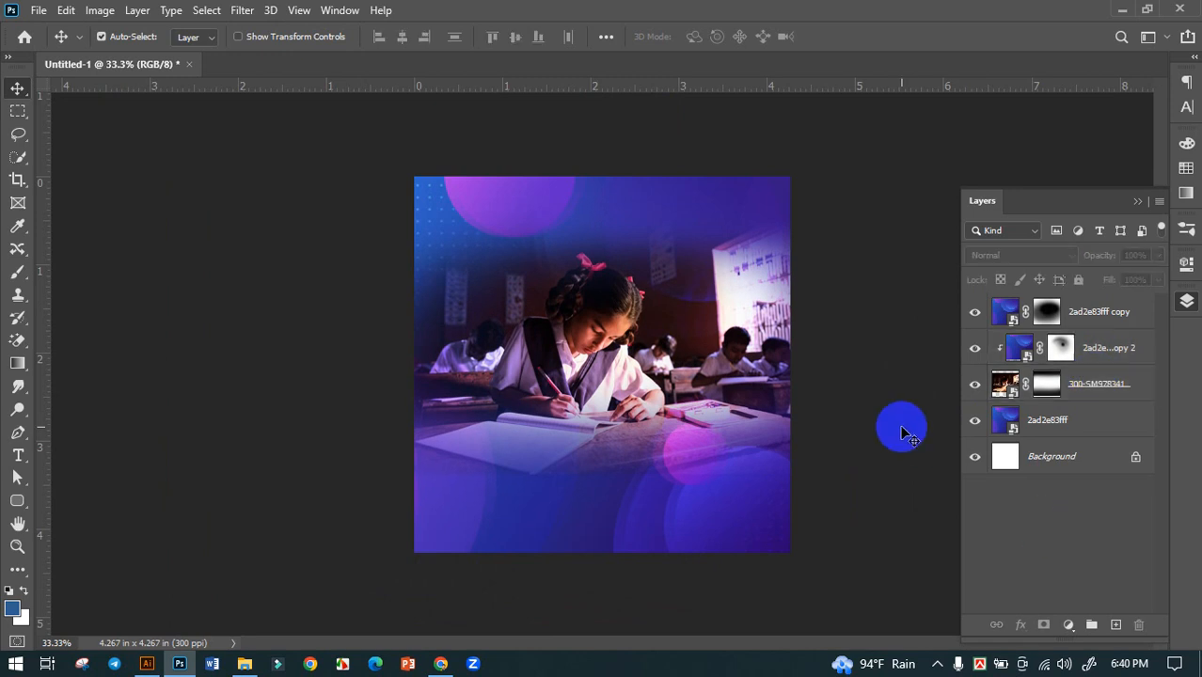
key("ctrl+minus")
key("ctrl+plus")
key("ctrl+plus")
key("ctrl+minus")
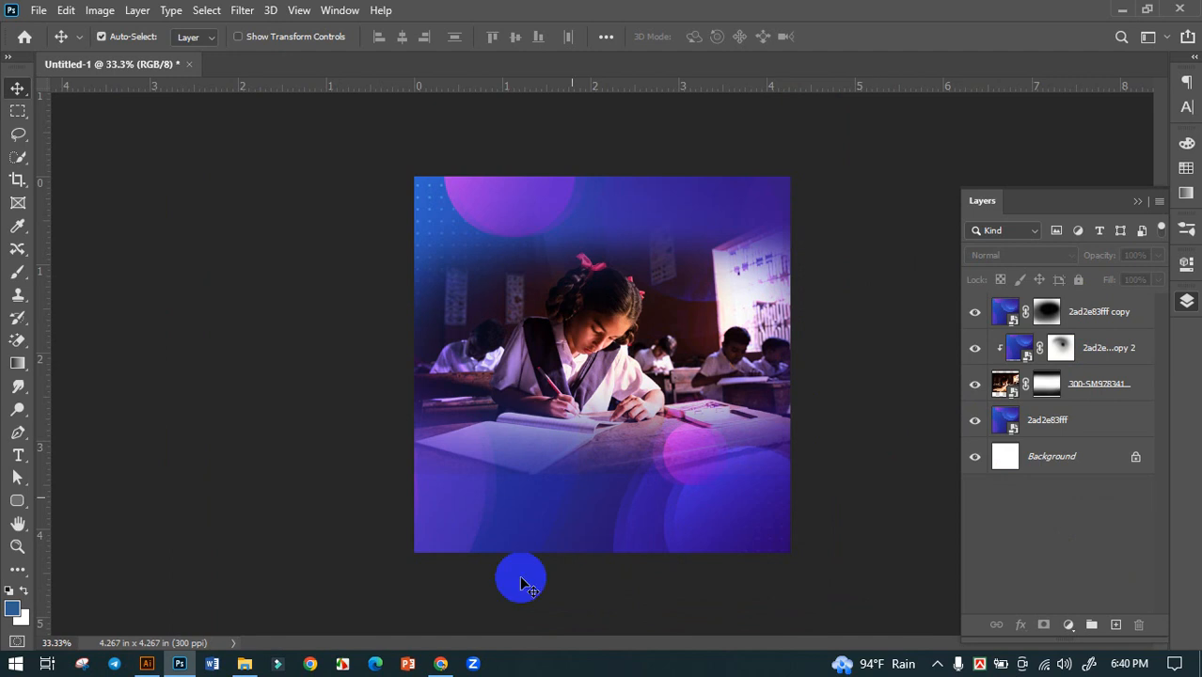
Switch to Chrome and open Google Translate in a new tab.
left_click(436, 661)
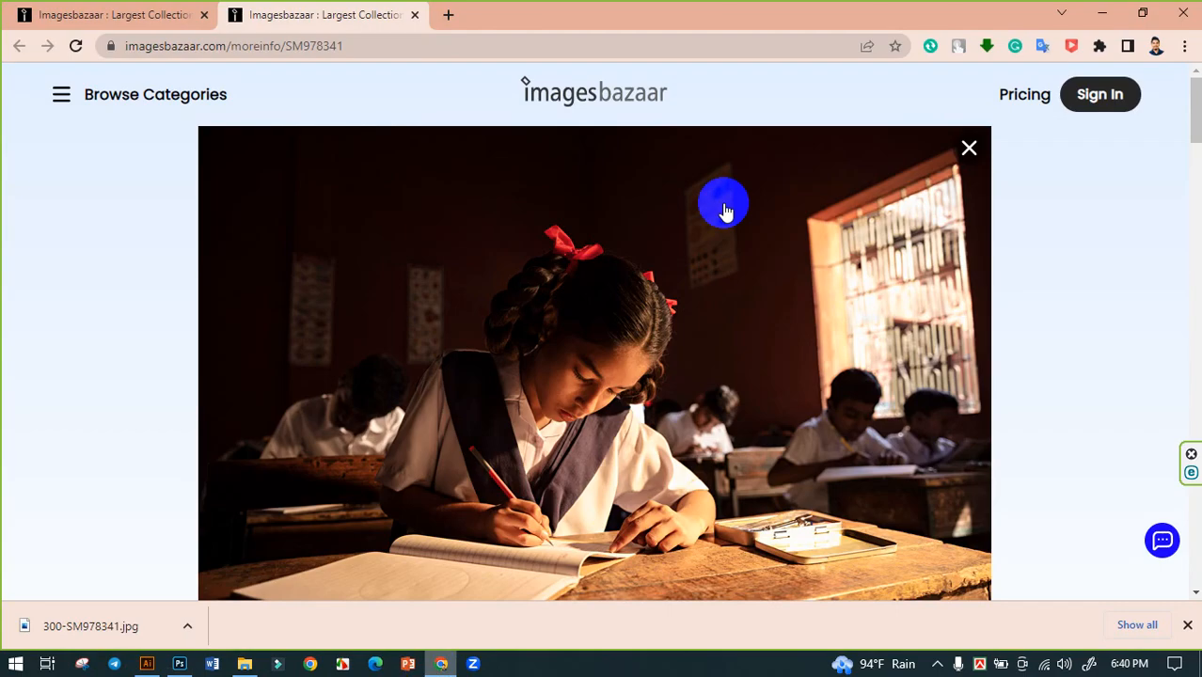
left_click(446, 17)
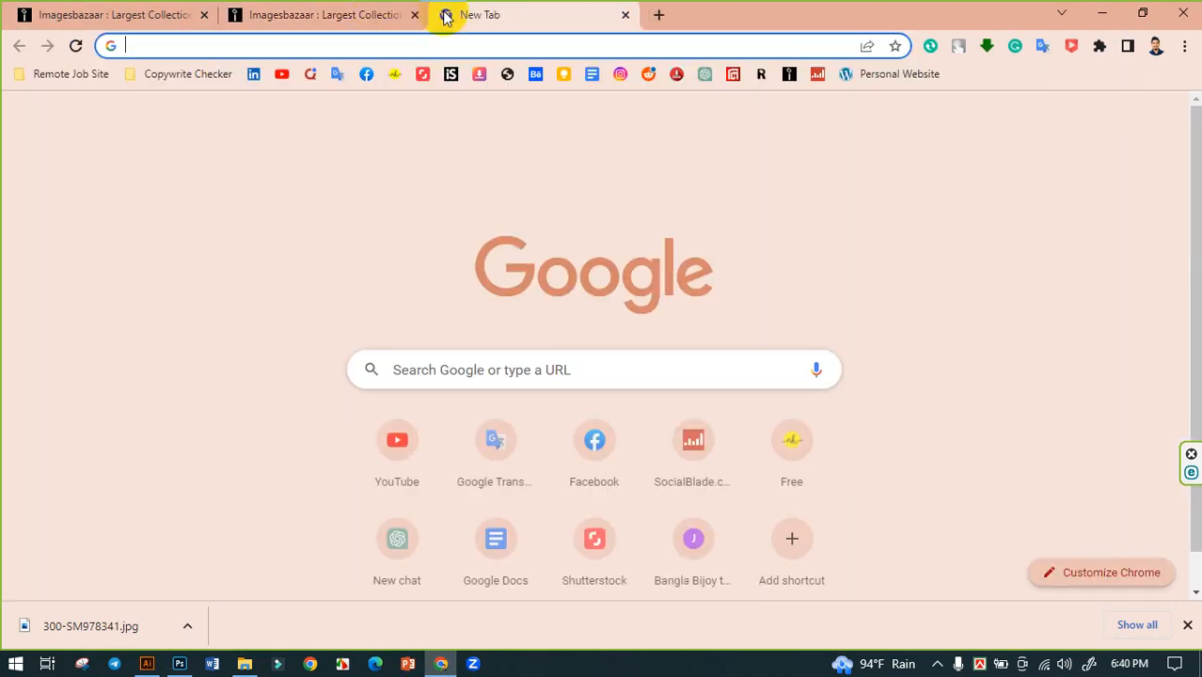
left_click(338, 75)
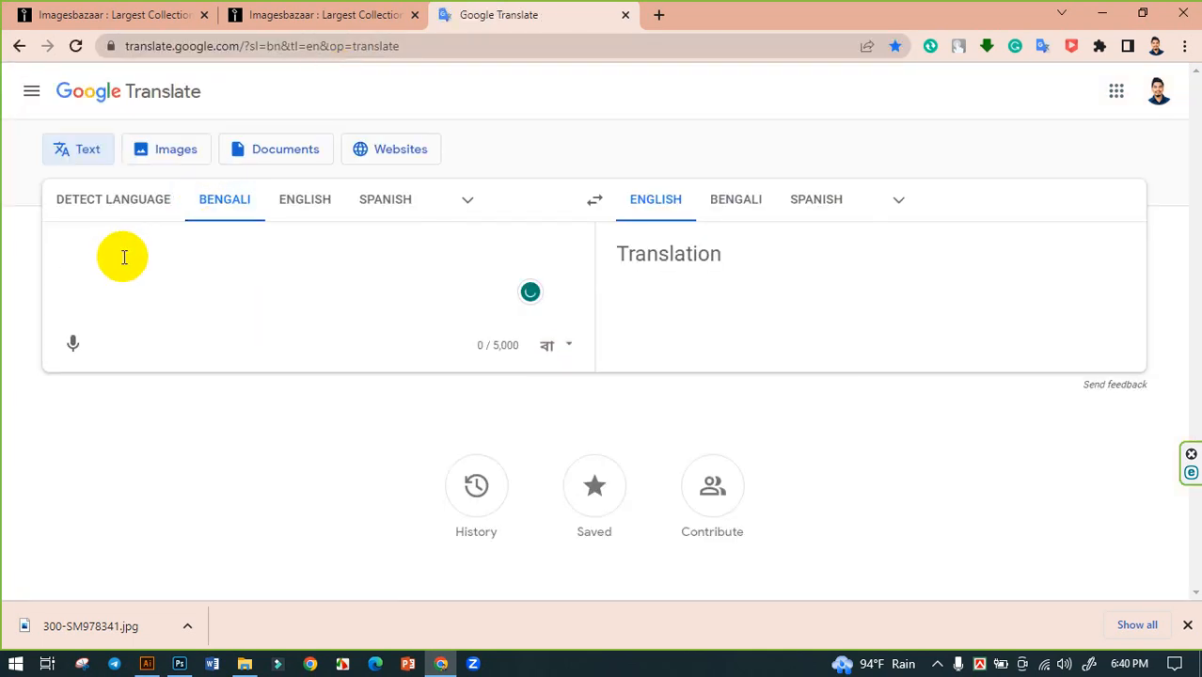
Enter the Bengali words "এসএসসি পরীক্ষার্থীদের জন্য" as the source text using phonetic input.
type("ssc")
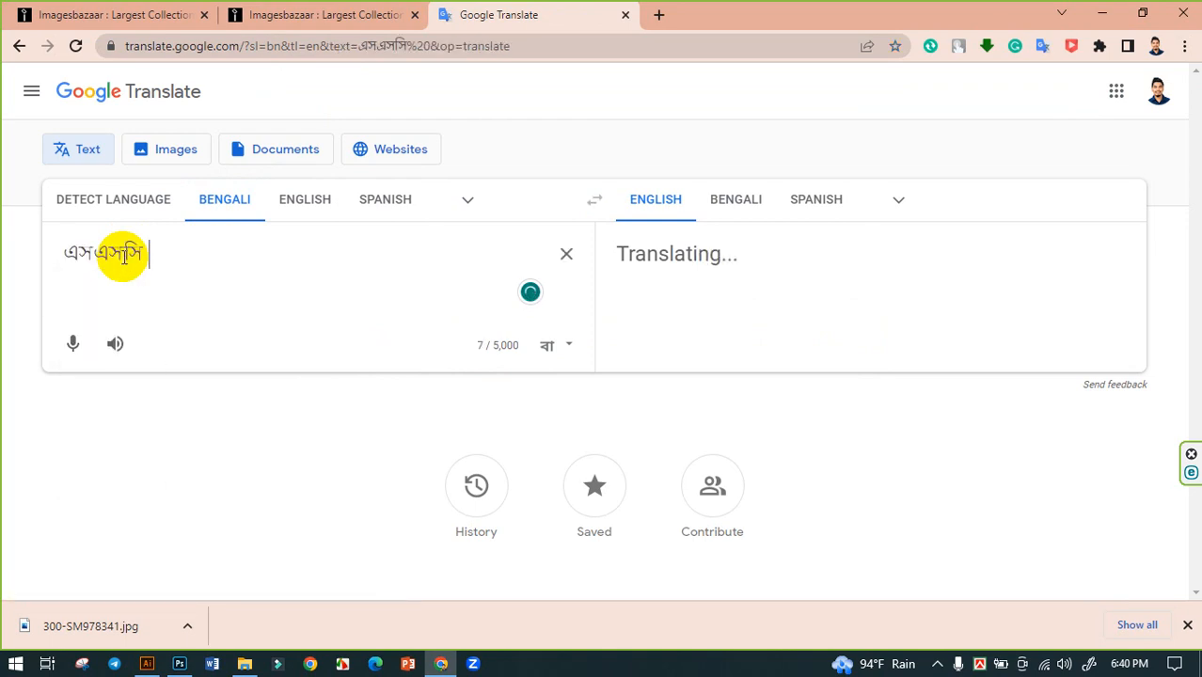
type(" pori")
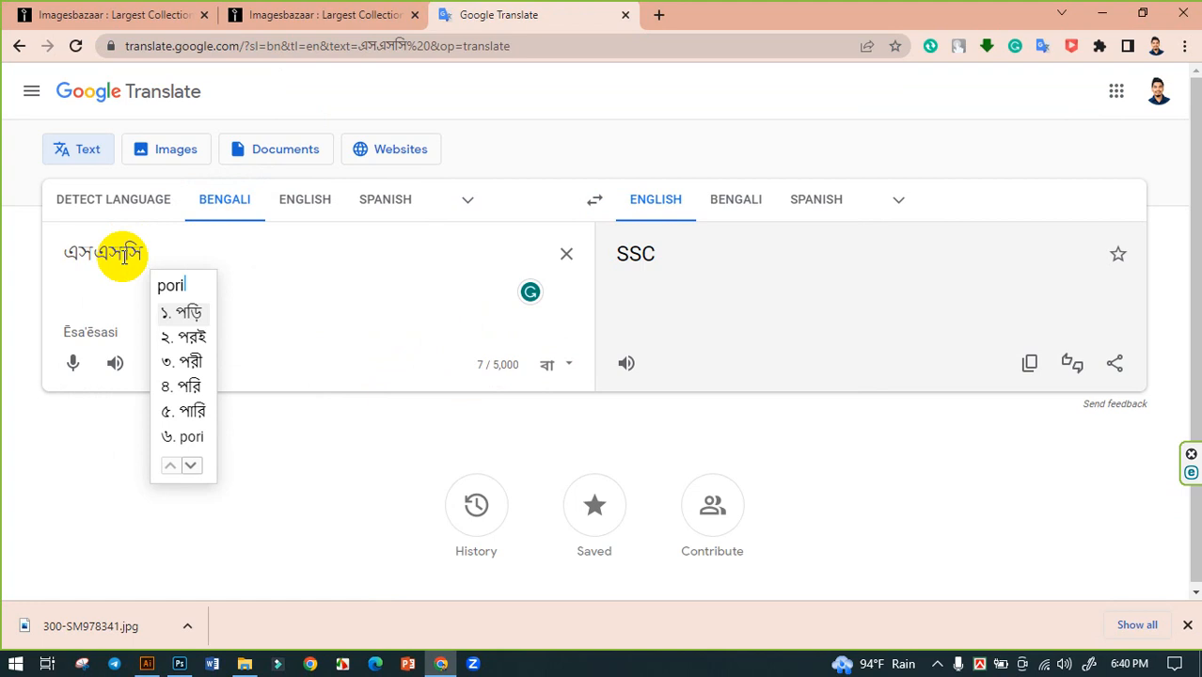
type("khart")
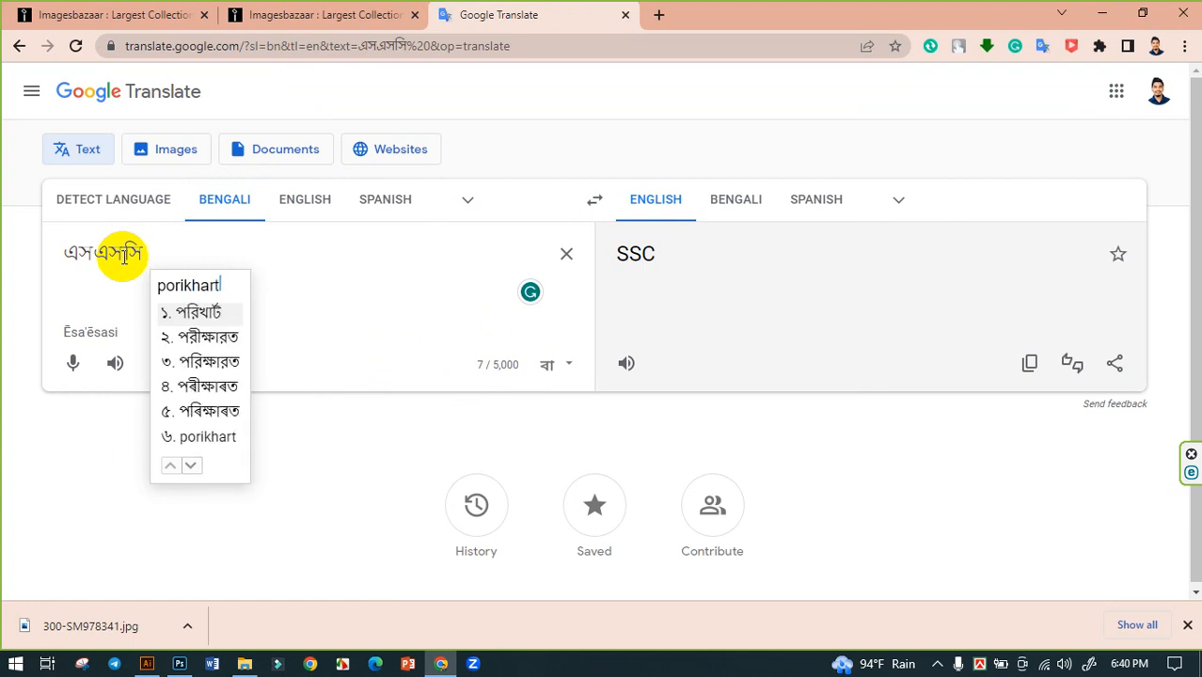
type("hider")
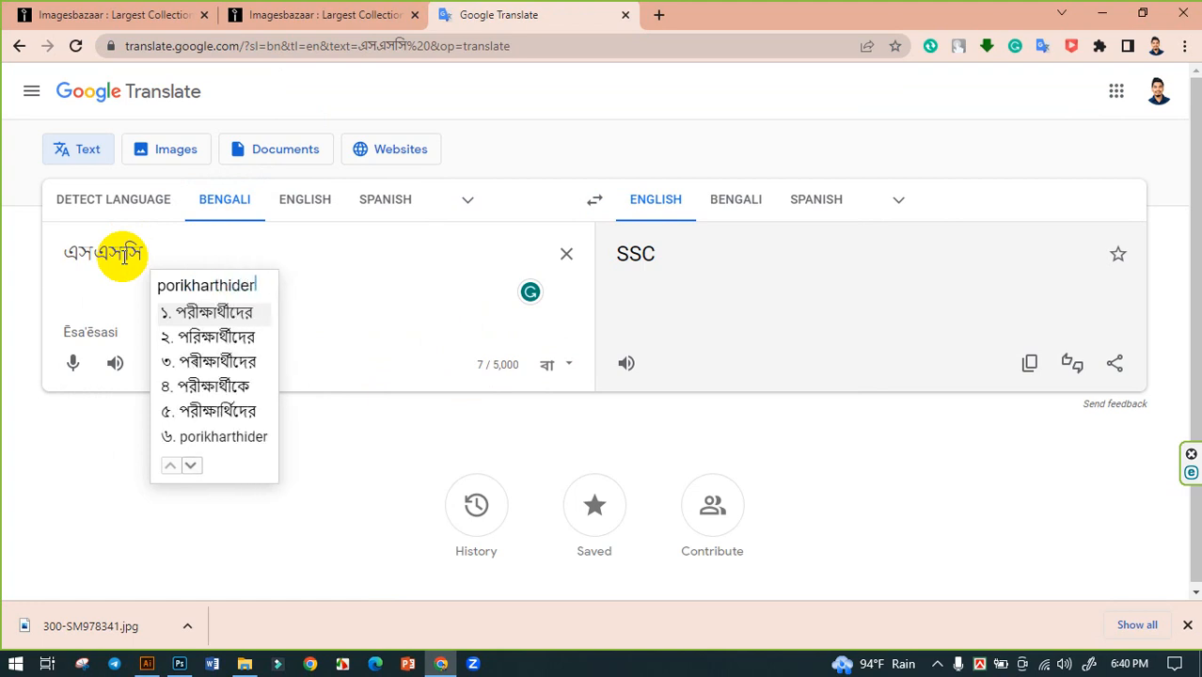
key("space")
type("jonn")
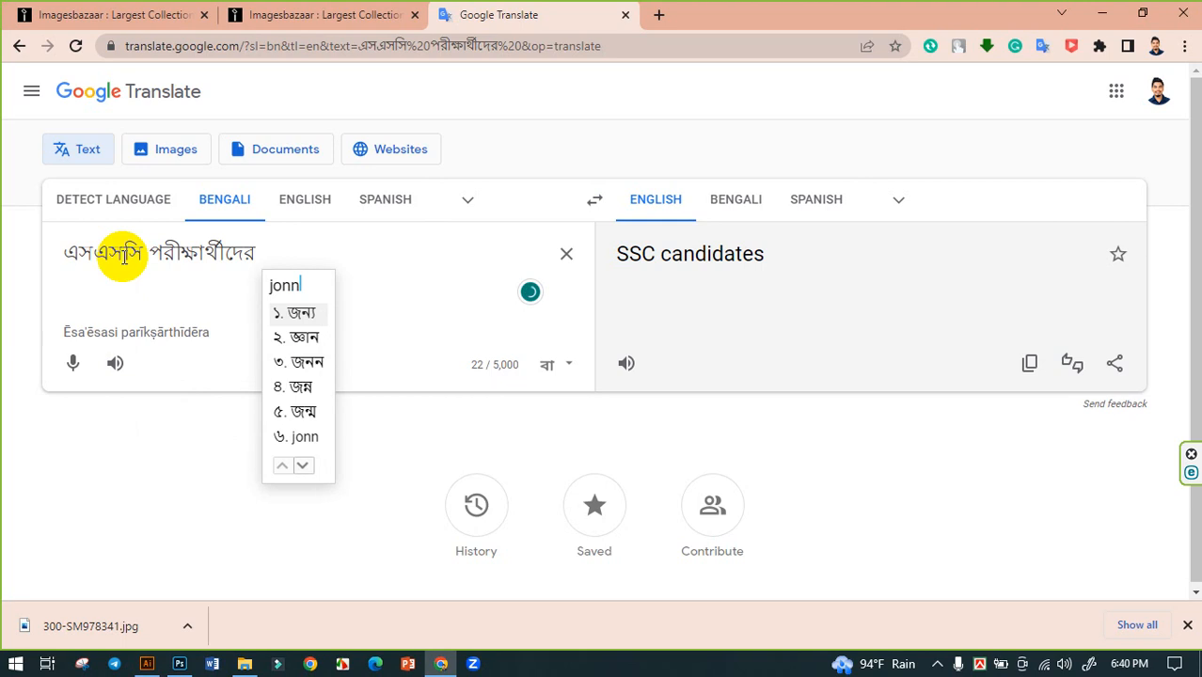
type("o")
key("space")
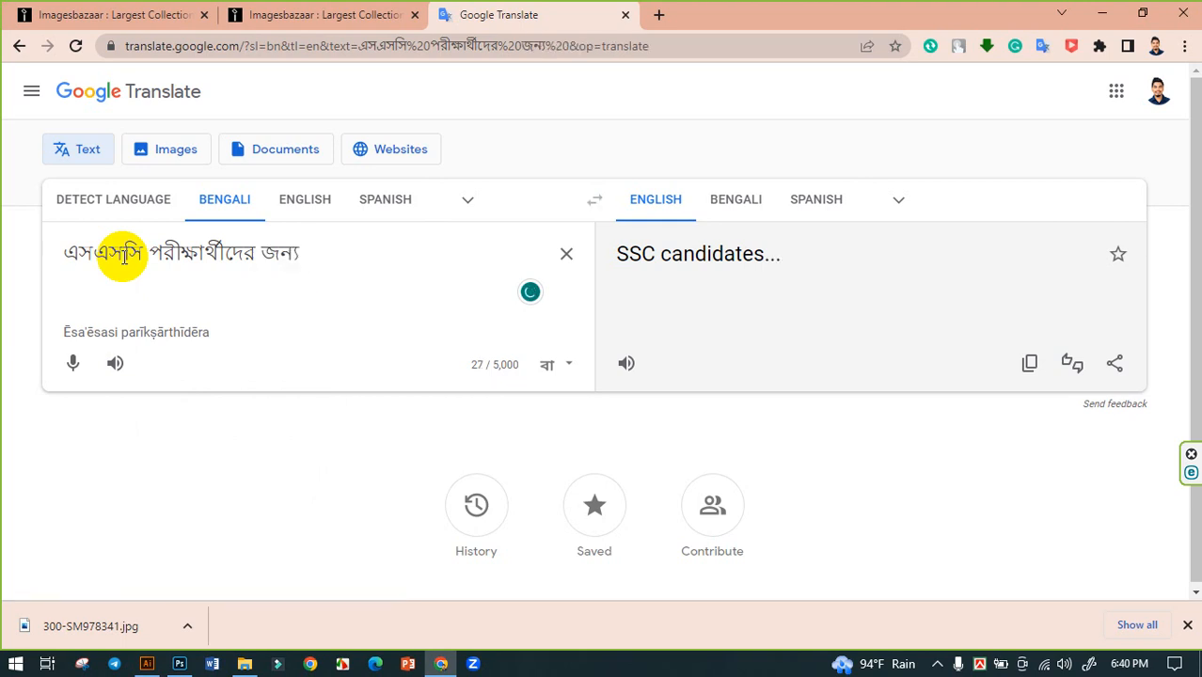
Complete the Bengali source sentence with "শুভকামনা রইল", without a full stop.
type("shuvokam")
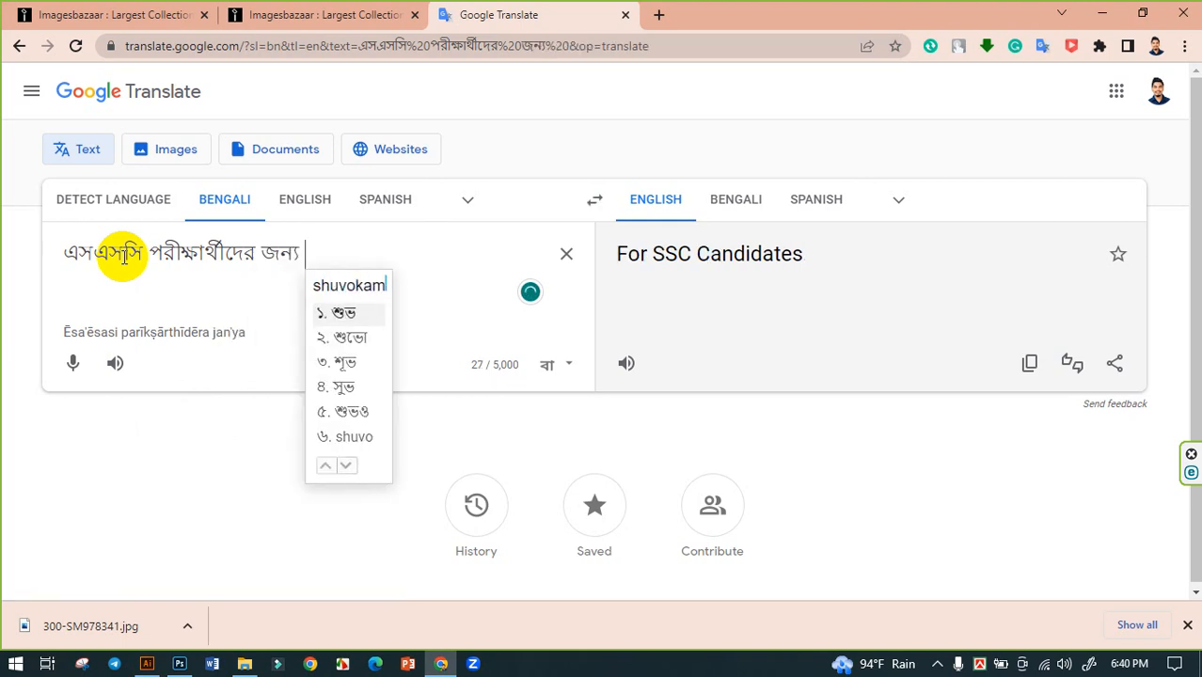
type("ona")
key("space")
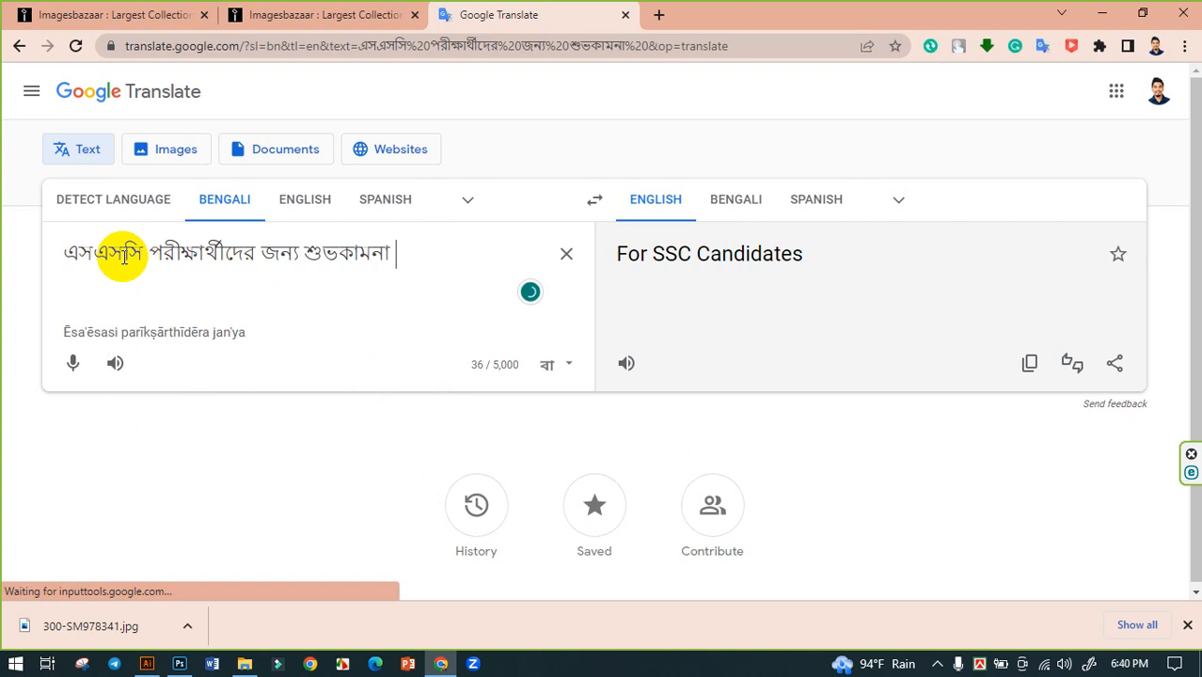
type("roilo")
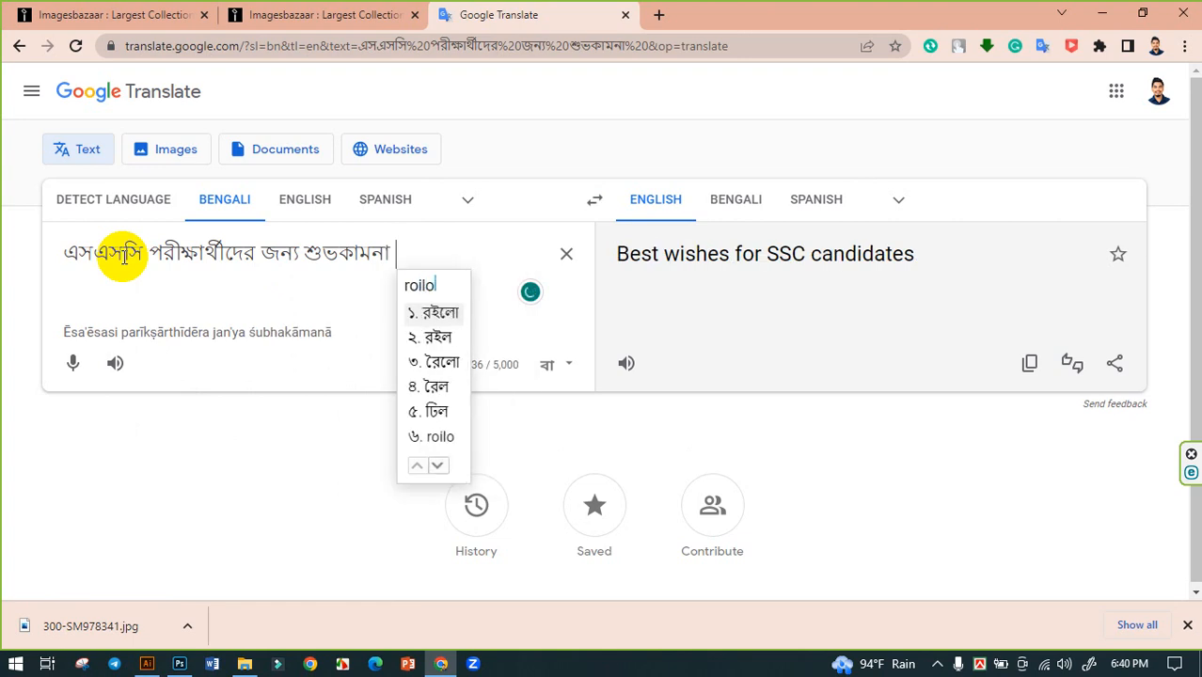
key("Return")
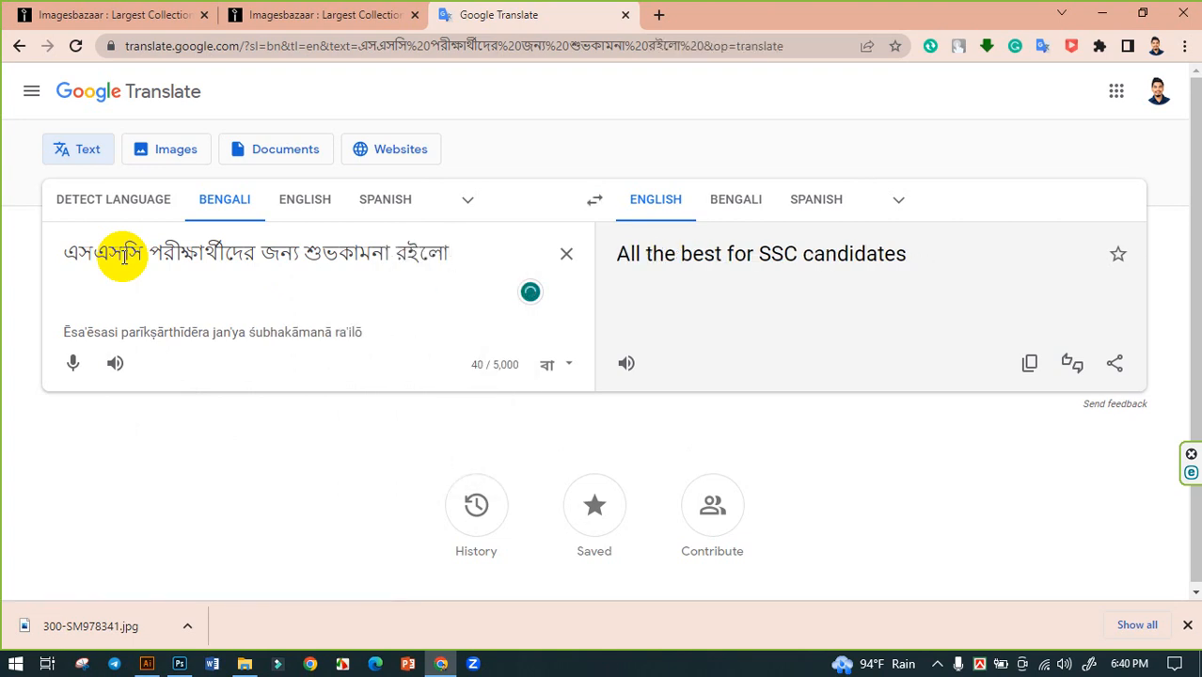
type("।")
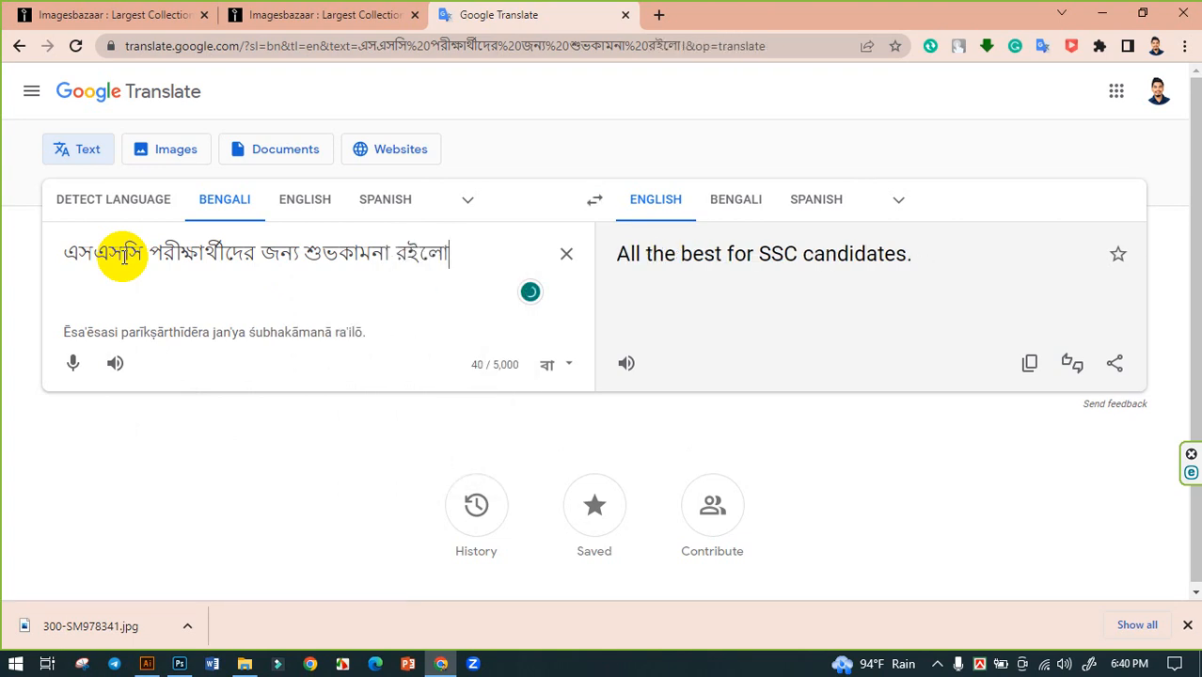
key("BackSpace")
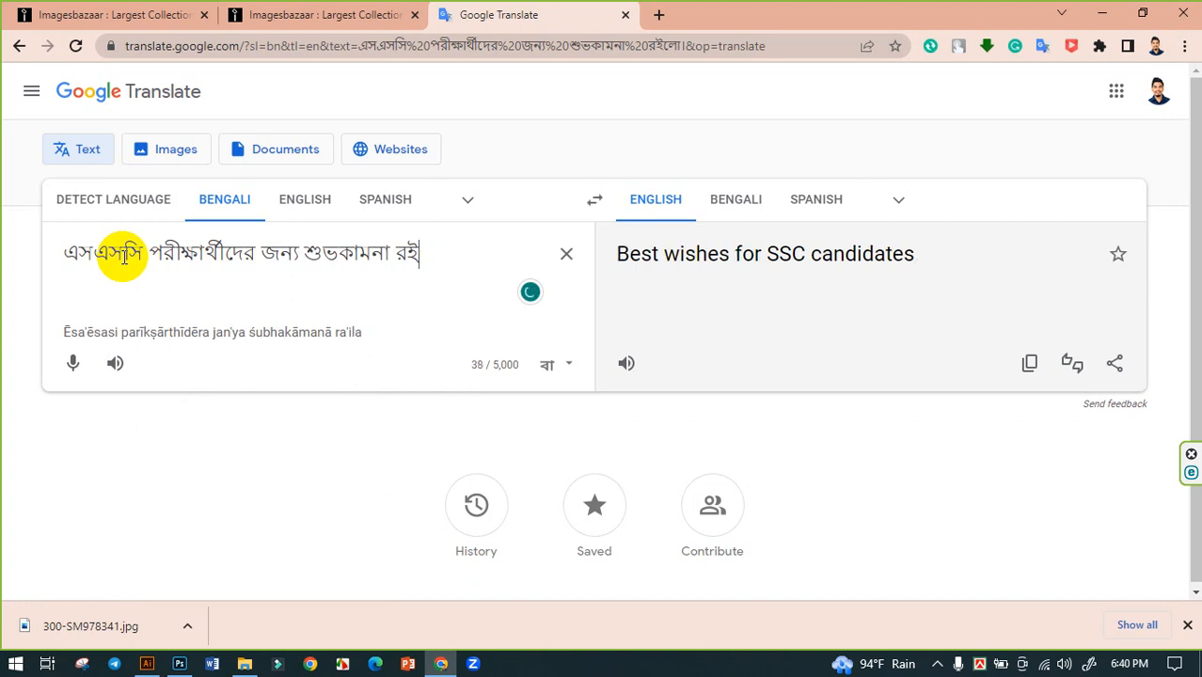
Replace the source text by voice-dictating the sentence "এসএসসি পরীক্ষার্থীদের জন্য শুভকামনা রইল".
left_click(73, 363)
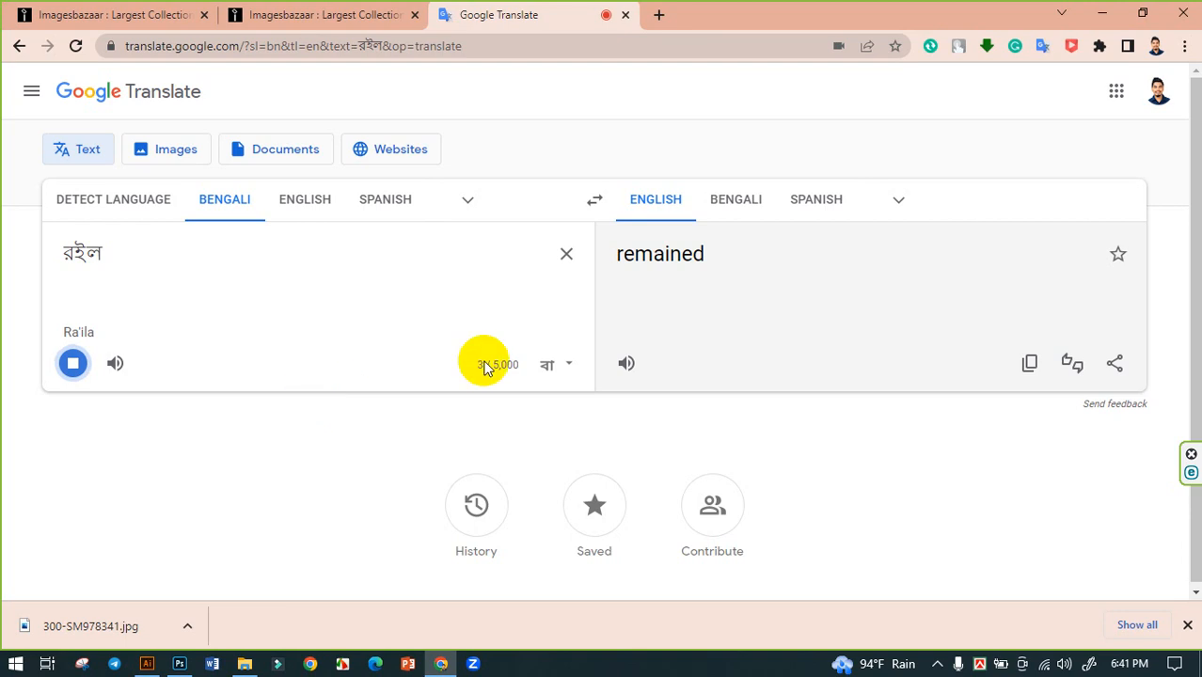
left_click(567, 254)
left_click(74, 355)
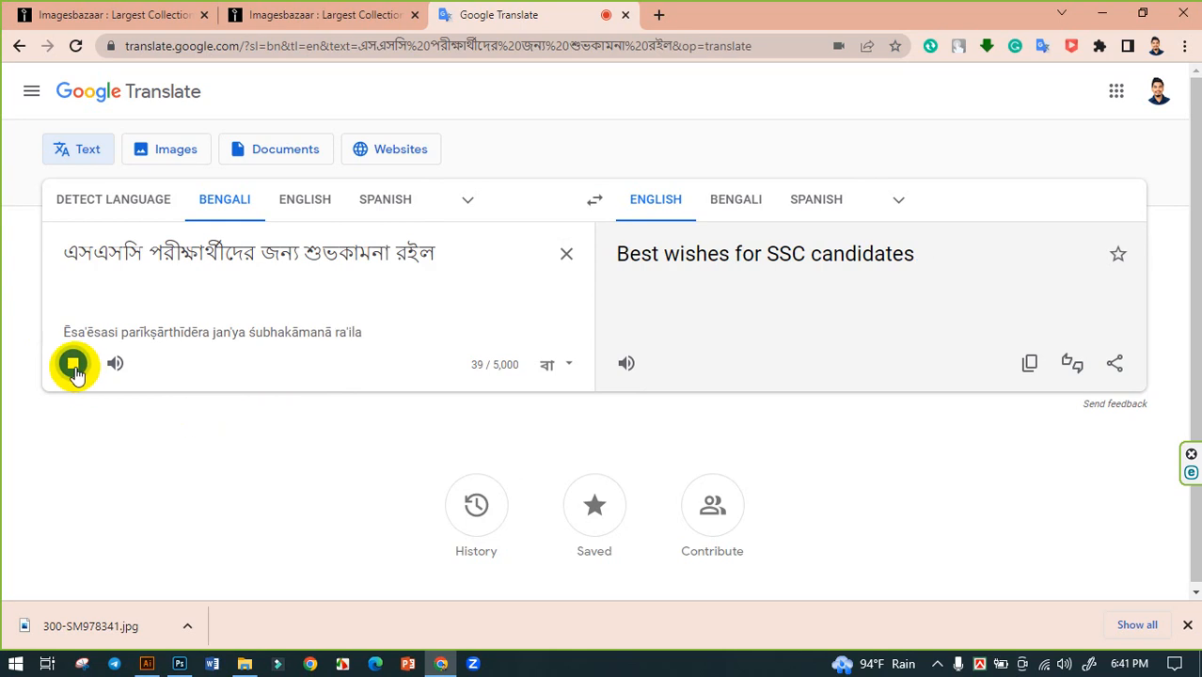
left_click(73, 363)
Copy the entire Bengali source sentence and clear it from the translator.
left_click_drag(478, 250, 158, 250)
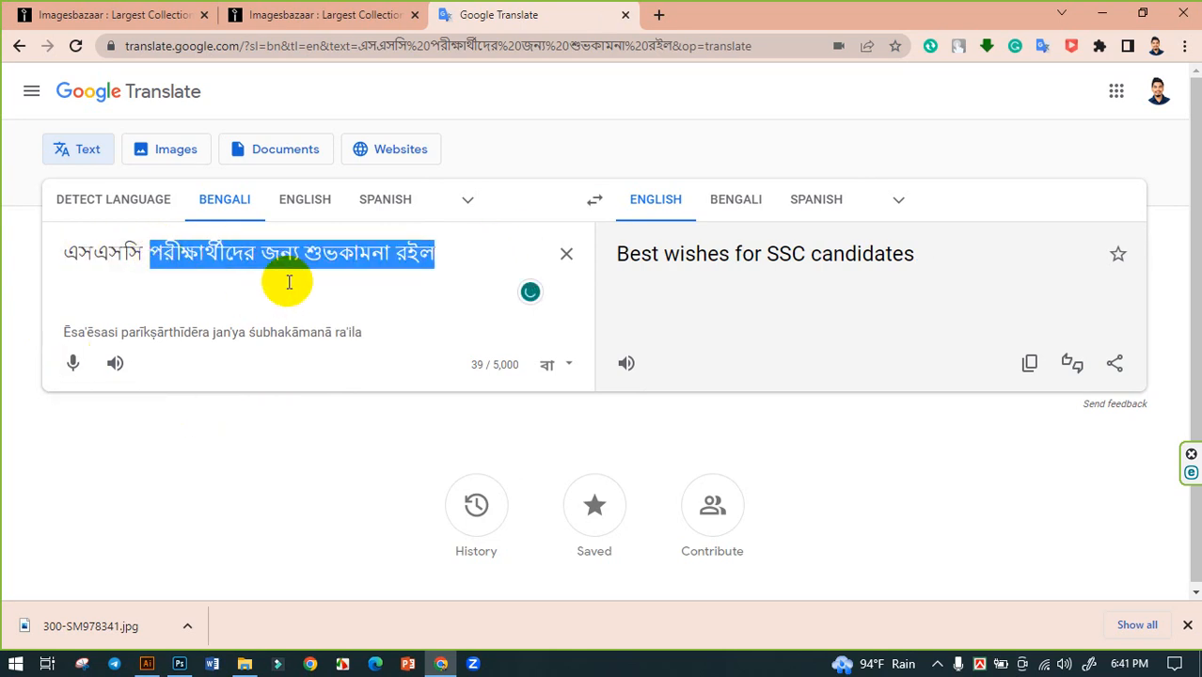
left_click(422, 248)
left_click_drag(457, 246, 3, 258)
key("ctrl+c")
key("BackSpace")
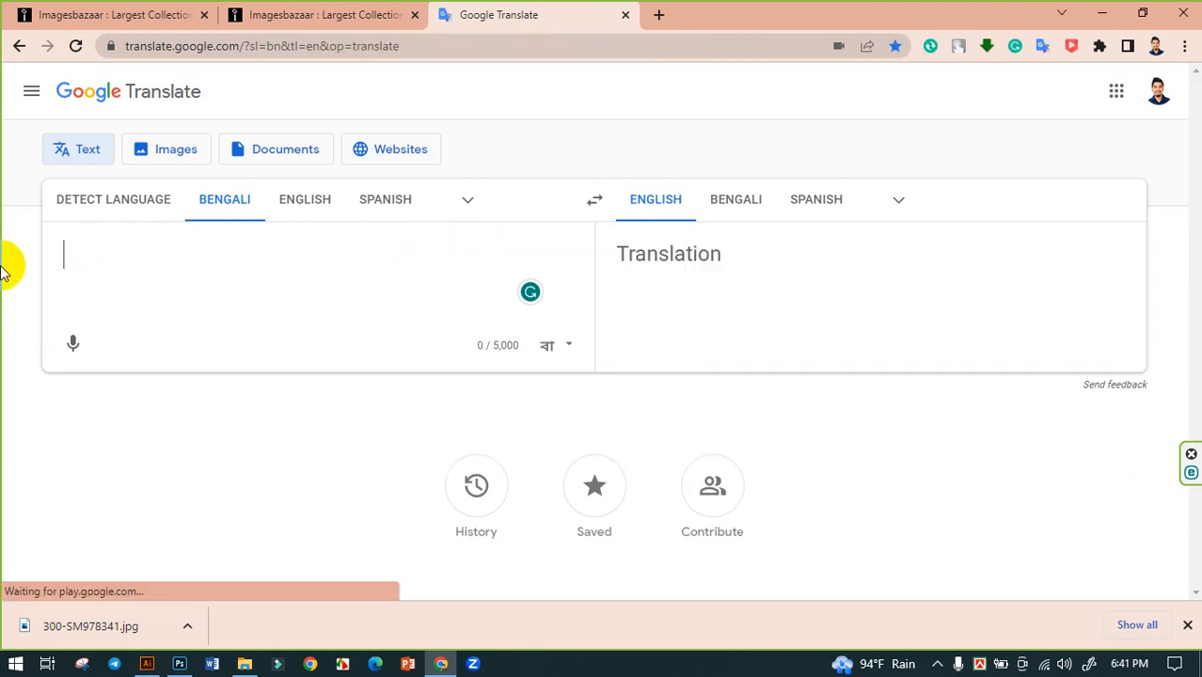
Open the jagonews24.com Bijoy to Unicode Bangla font converter in a new tab.
left_click(660, 13)
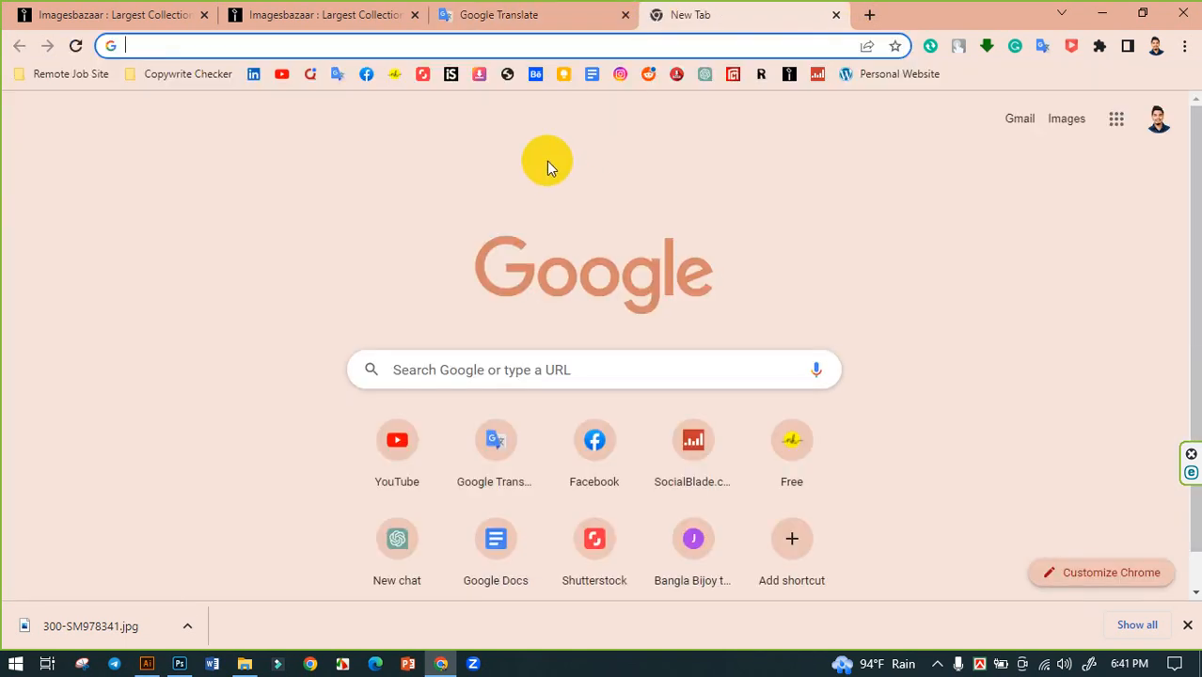
left_click(497, 17)
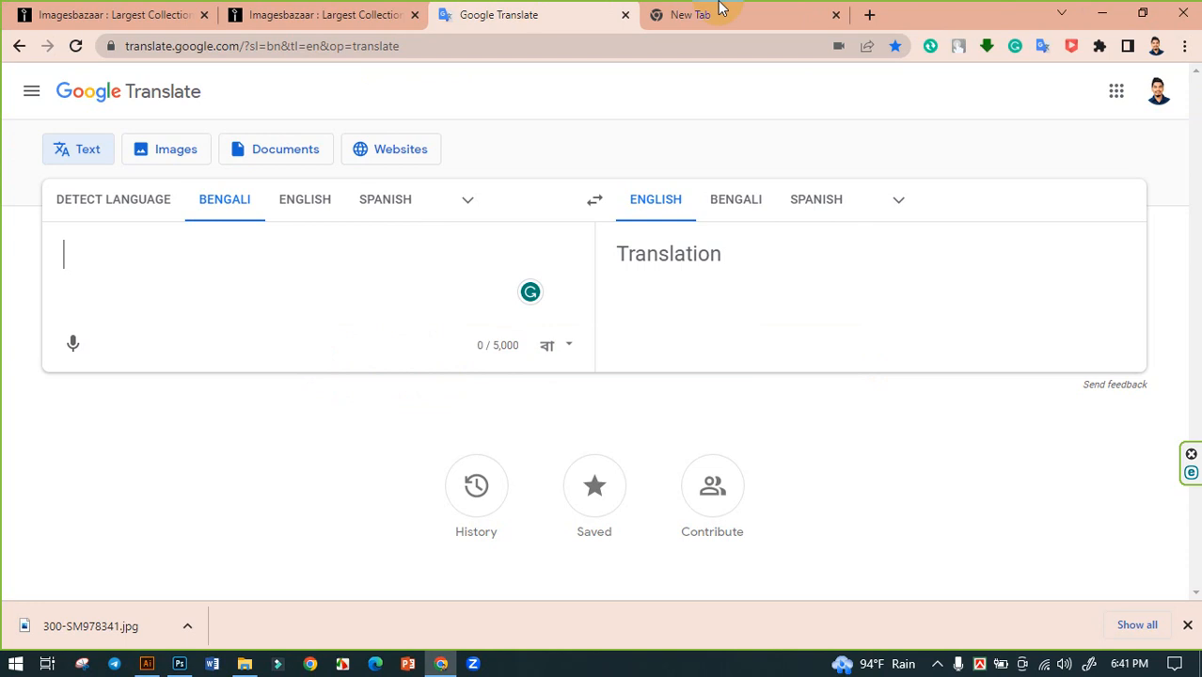
left_click(719, 11)
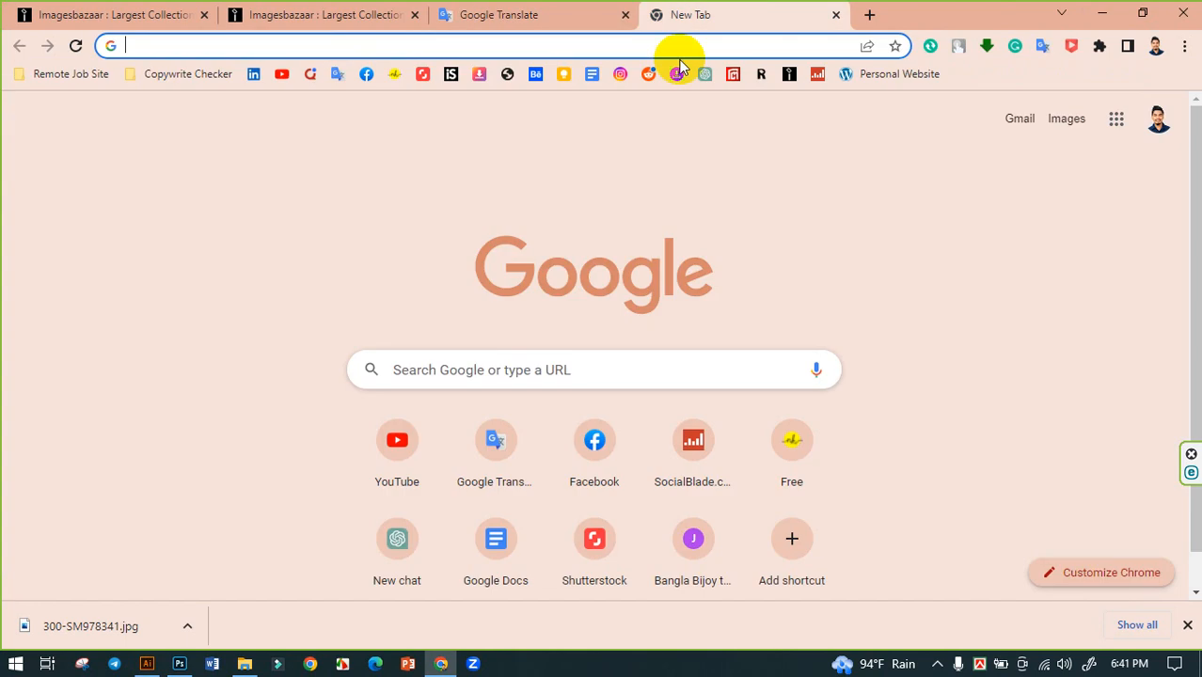
left_click(506, 75)
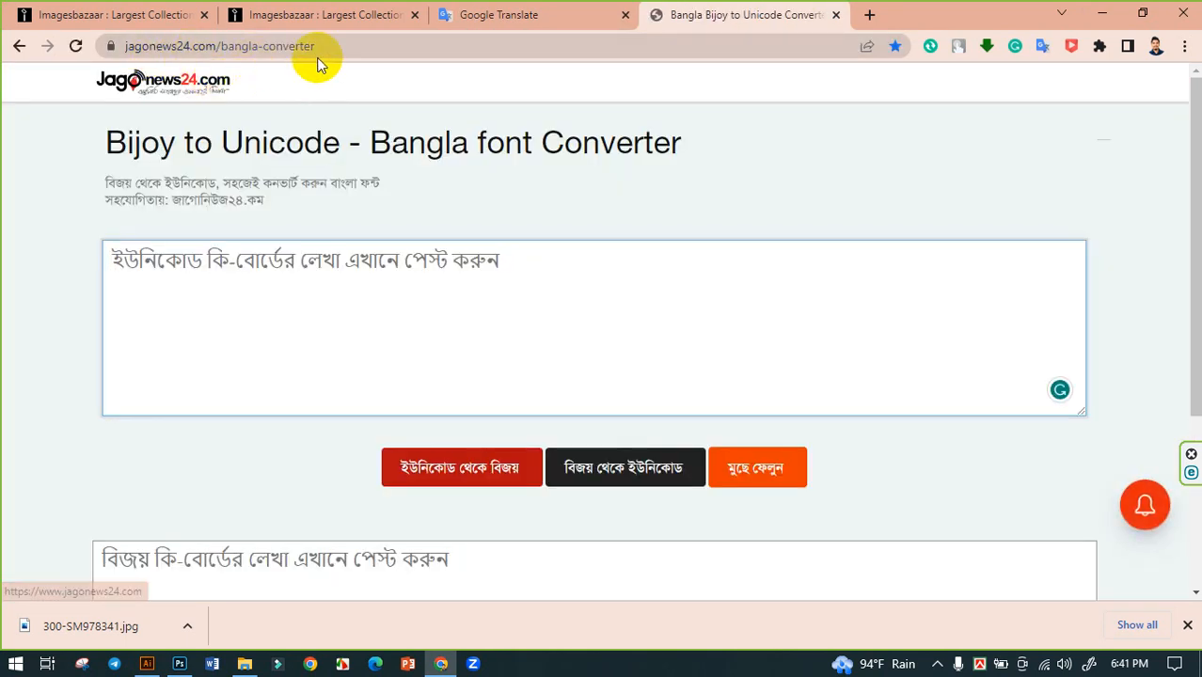
Paste the copied Bengali sentence into the converter's Unicode box and convert it from Unicode to Bijoy.
left_click(311, 259)
key("ctrl+v")
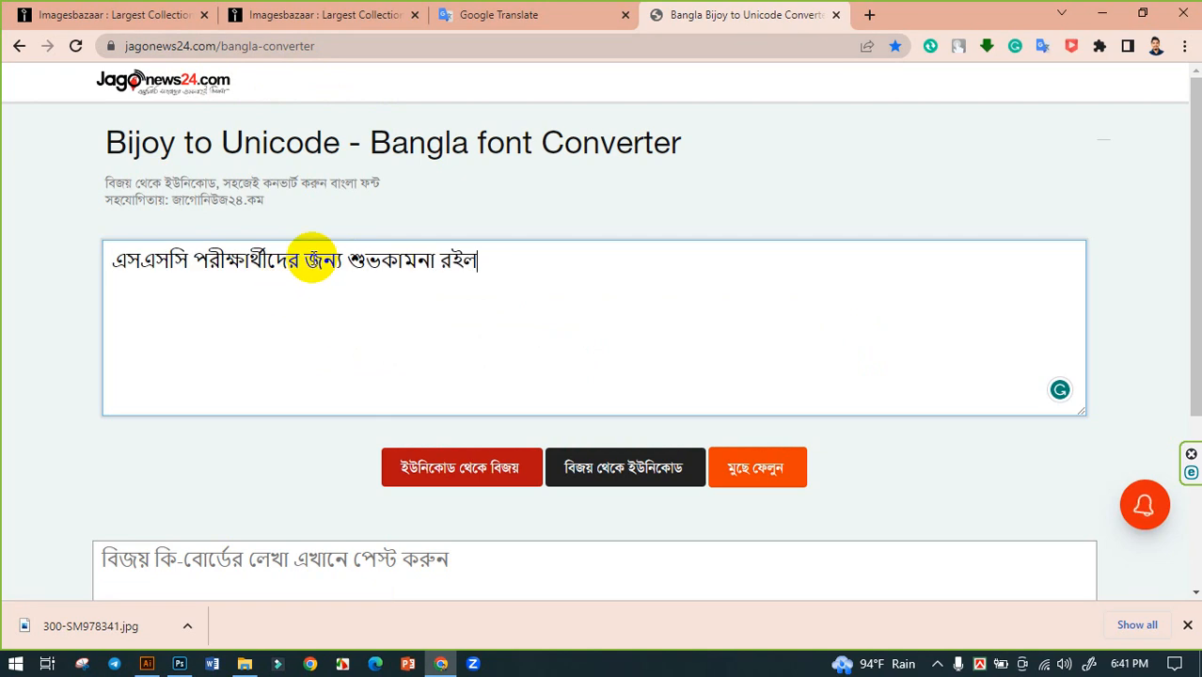
left_click(496, 465)
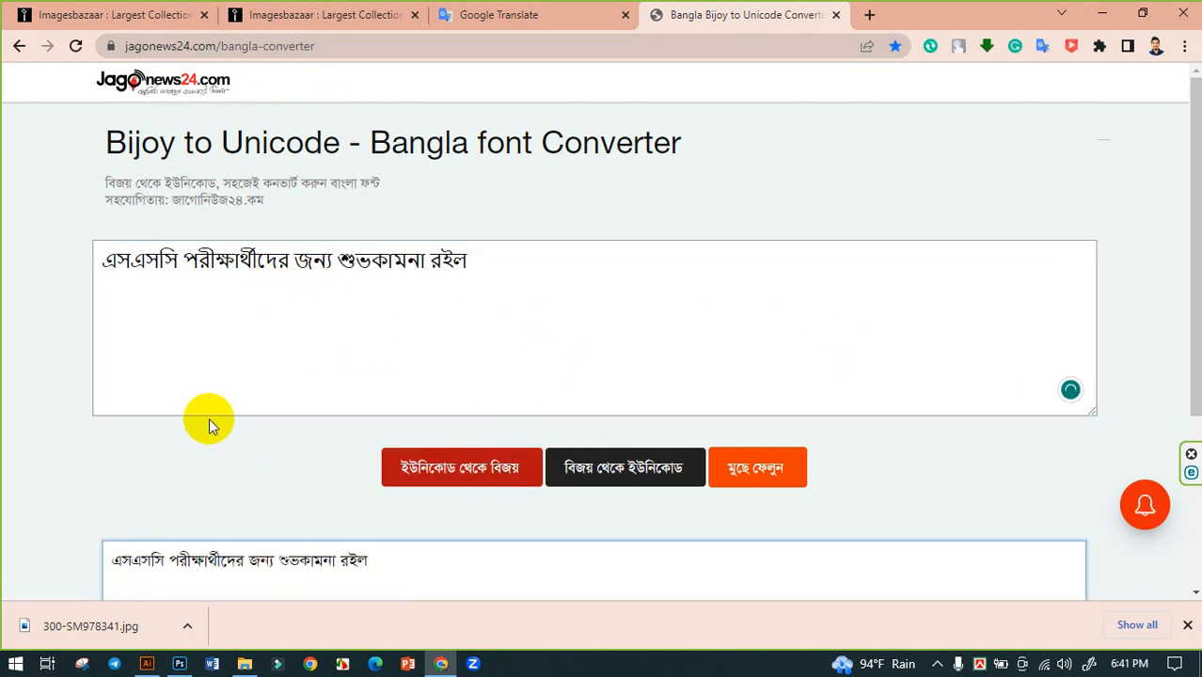
Cut the whole converted sentence from the Bijoy result box.
scroll(209, 425, "down", 2)
left_click(416, 373)
key("ctrl+a")
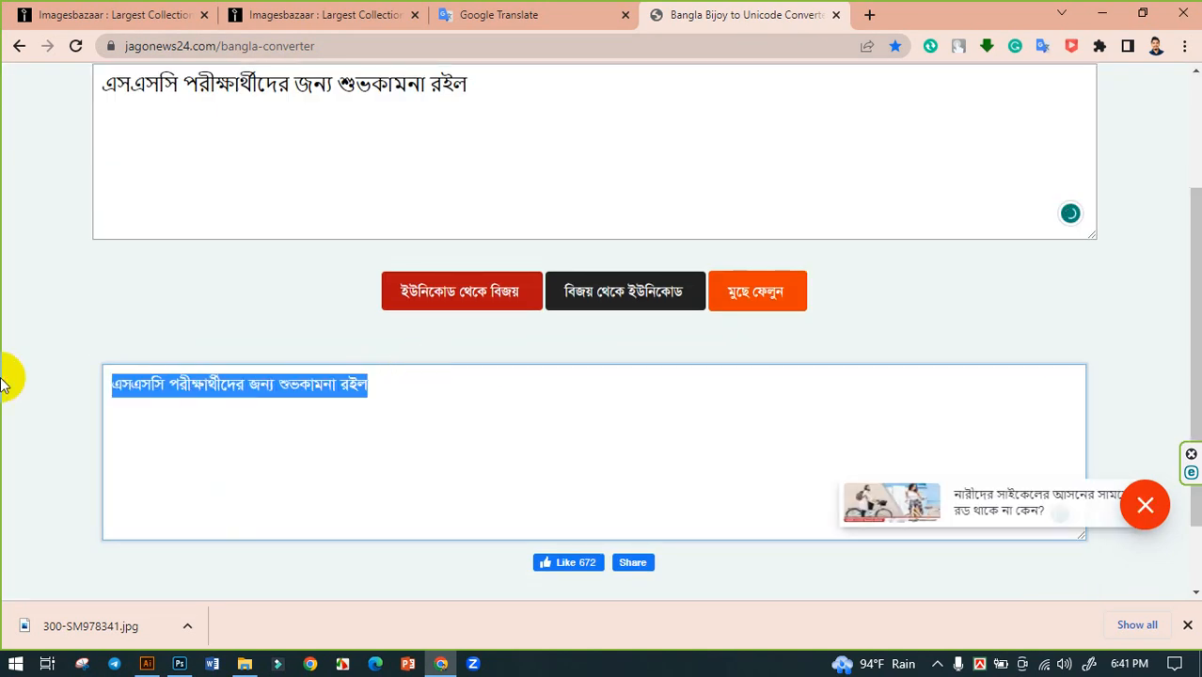
key("ctrl+x")
scroll(228, 365, "down", 1)
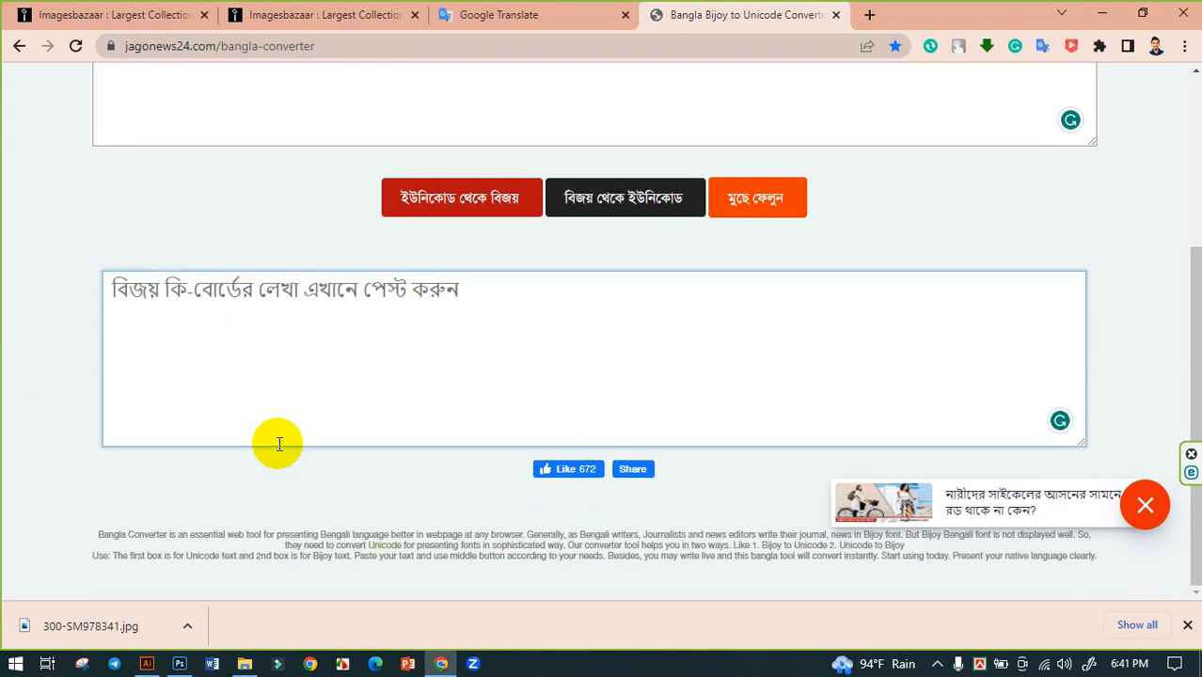
Switch to Illustrator and paste the converted sentence into an empty area beside the existing yellow Bengali texts.
left_click(148, 663)
left_click_drag(551, 319, 494, 353)
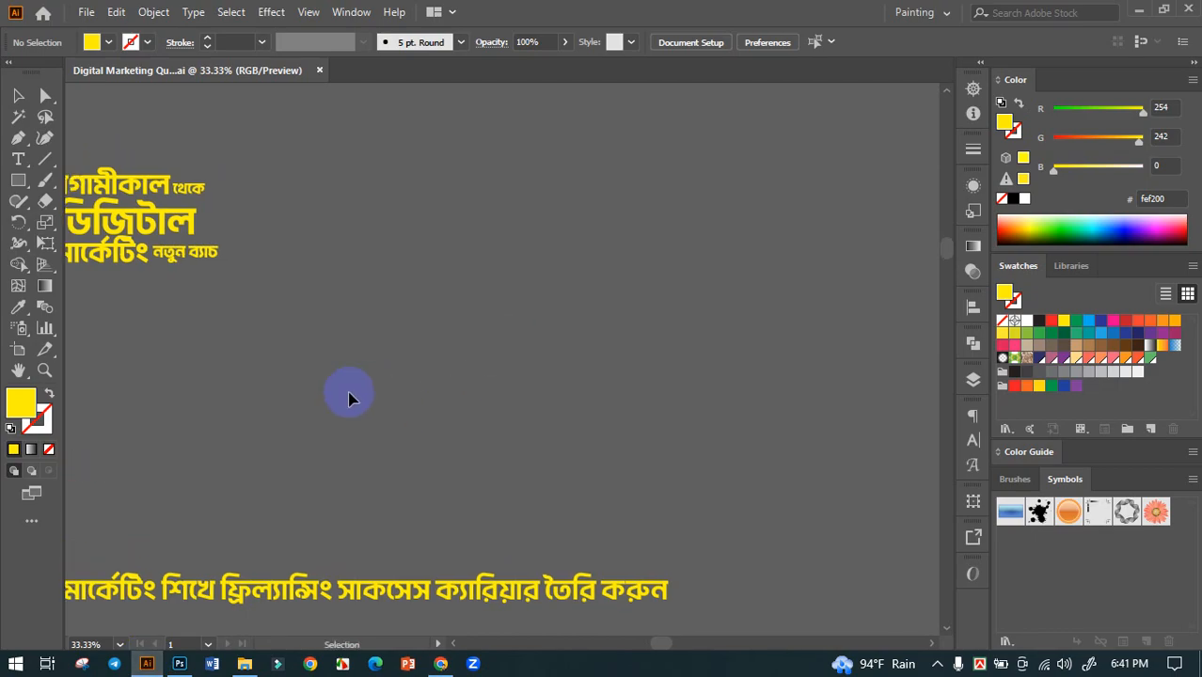
scroll(348, 398, "up", 1)
left_click_drag(350, 396, 517, 333)
key("ctrl+v")
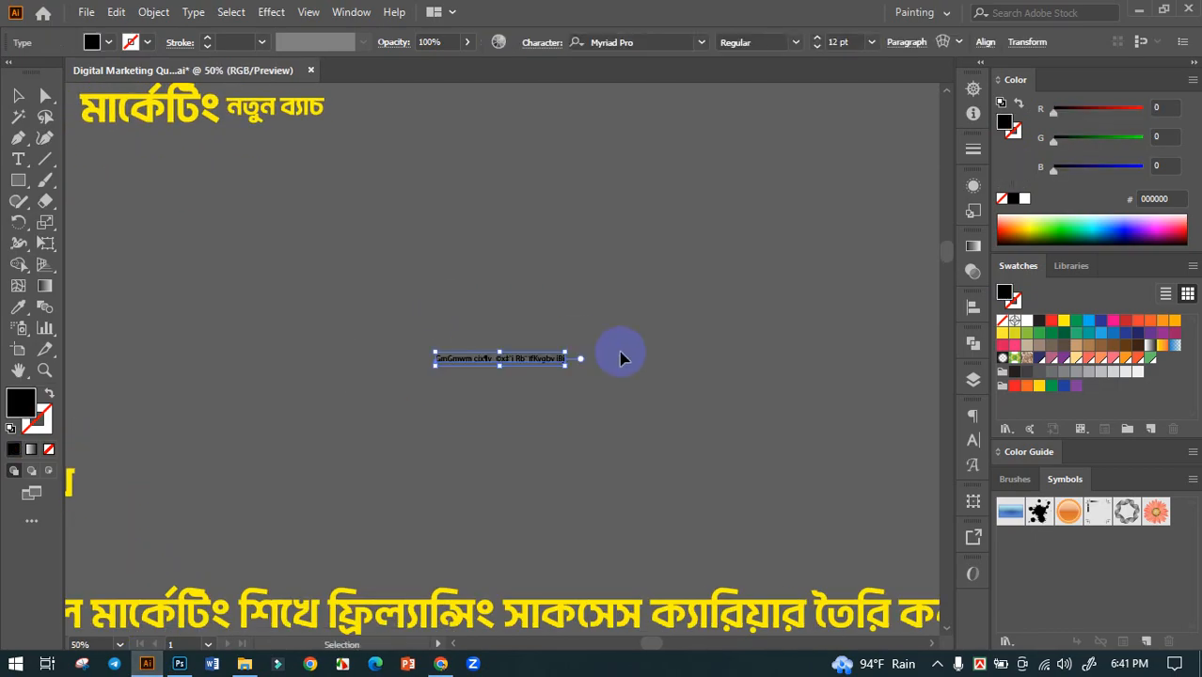
Enlarge the pasted text and copy the yellow Li Ador Noirrit A-V2 Bold style onto it from the long sentence below with the Eyedropper.
left_click_drag(568, 364, 806, 413)
scroll(569, 397, "down", 2)
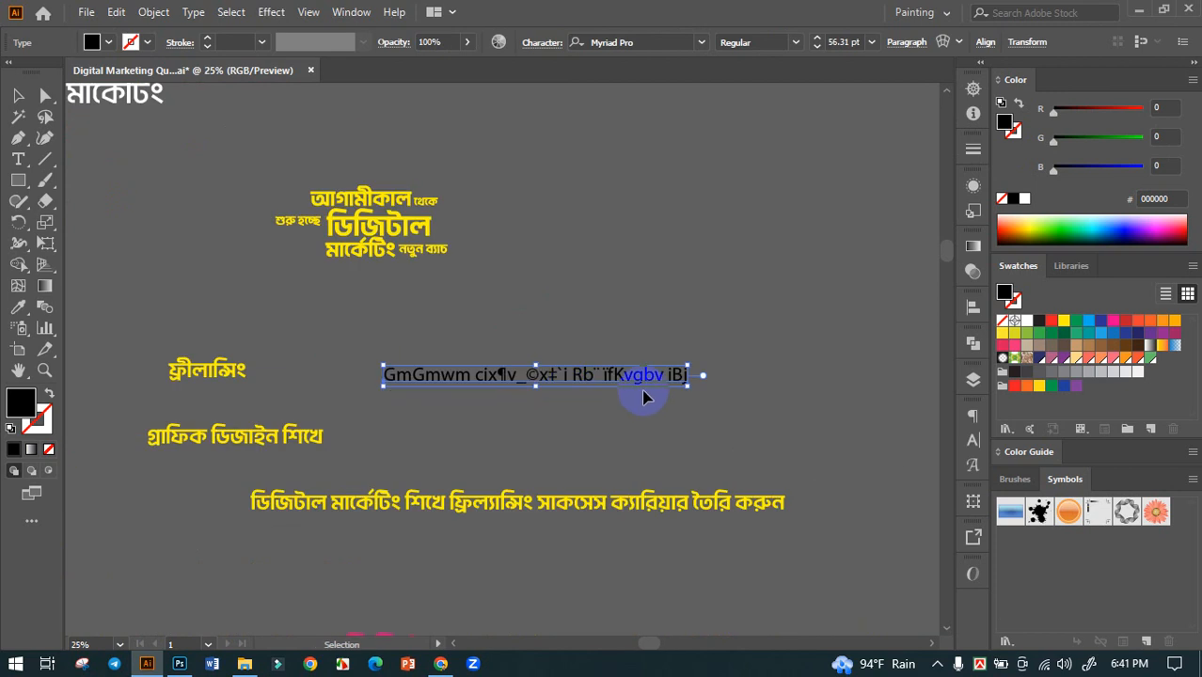
left_click_drag(636, 392, 609, 314)
left_click(18, 306)
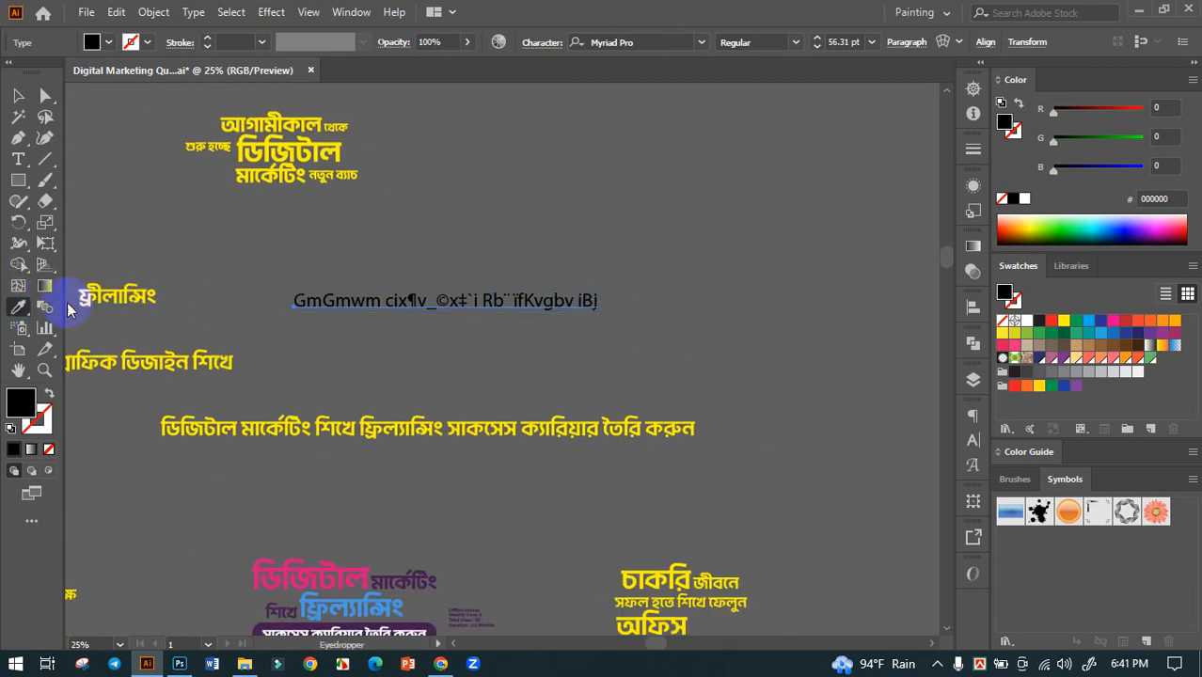
left_click(377, 418)
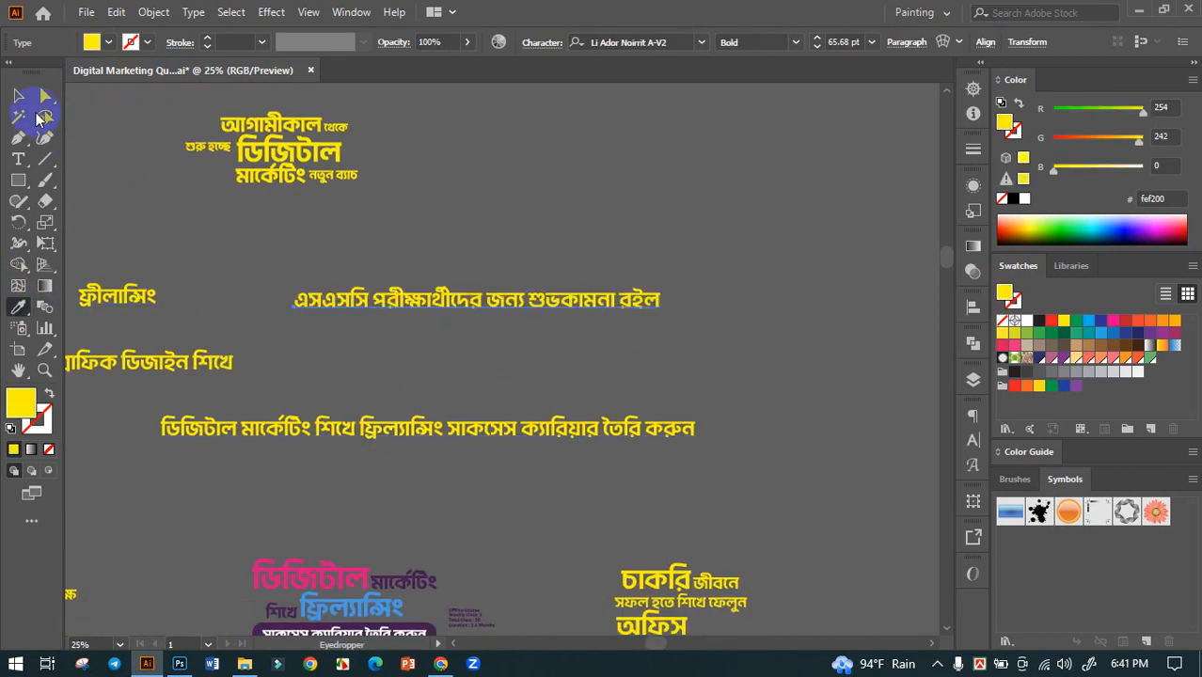
Move the new Bengali sentence up into a clear area of the canvas, away from the existing texts.
left_click(17, 97)
left_click(563, 232)
left_click_drag(574, 257, 428, 264)
left_click_drag(402, 310, 676, 286)
scroll(533, 284, "up", 2)
scroll(376, 289, "down", 1)
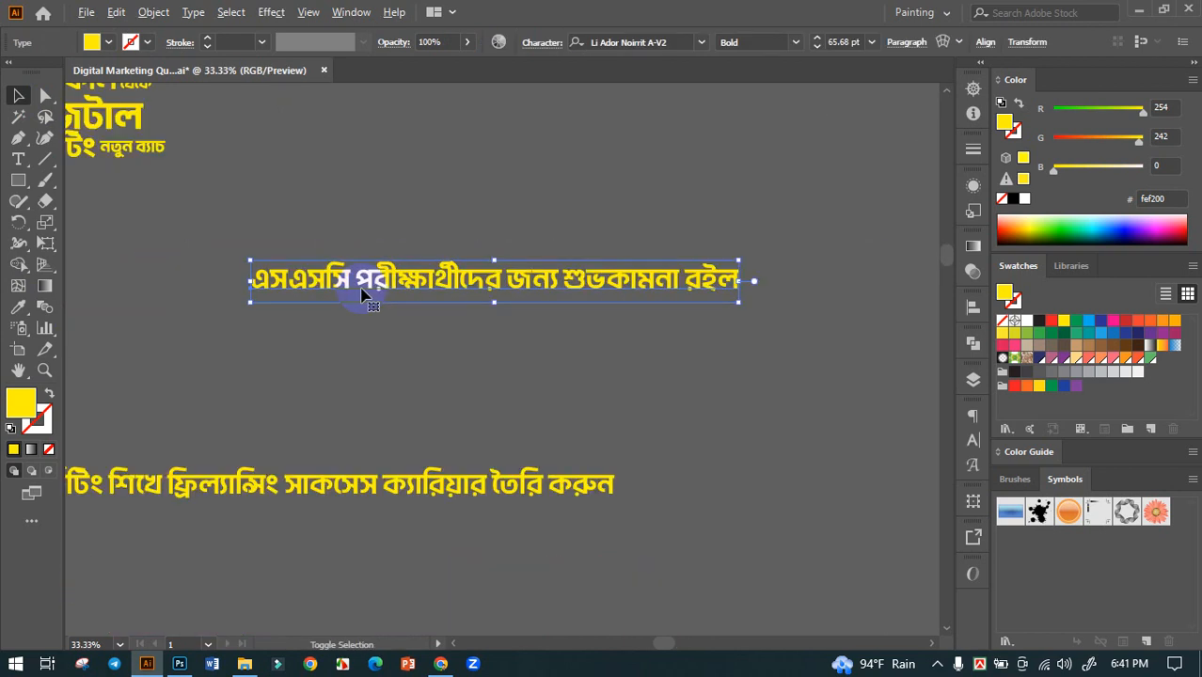
double_click(354, 285)
left_click(18, 95)
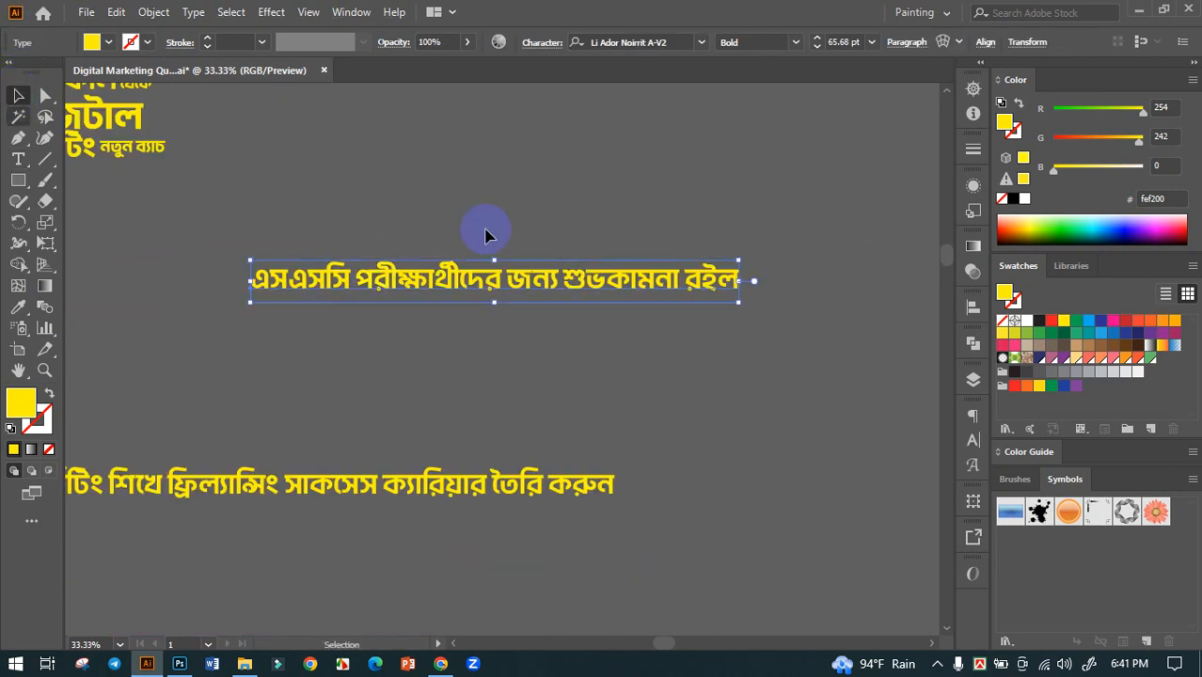
left_click(487, 236)
left_click_drag(570, 271, 575, 357)
left_click_drag(518, 369, 589, 154)
left_click_drag(595, 160, 613, 321)
Remove the first word "এসএসসি" from the sentence.
scroll(489, 320, "up", 1)
double_click(433, 299)
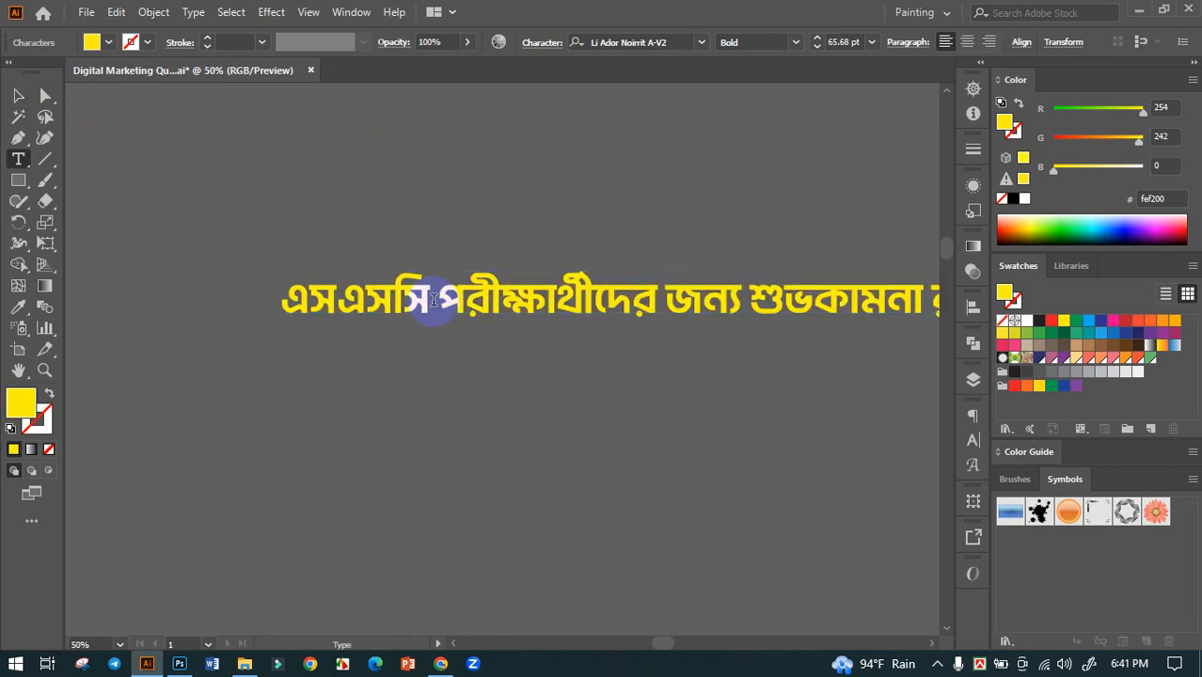
left_click_drag(246, 298, 115, 288)
key("BackSpace")
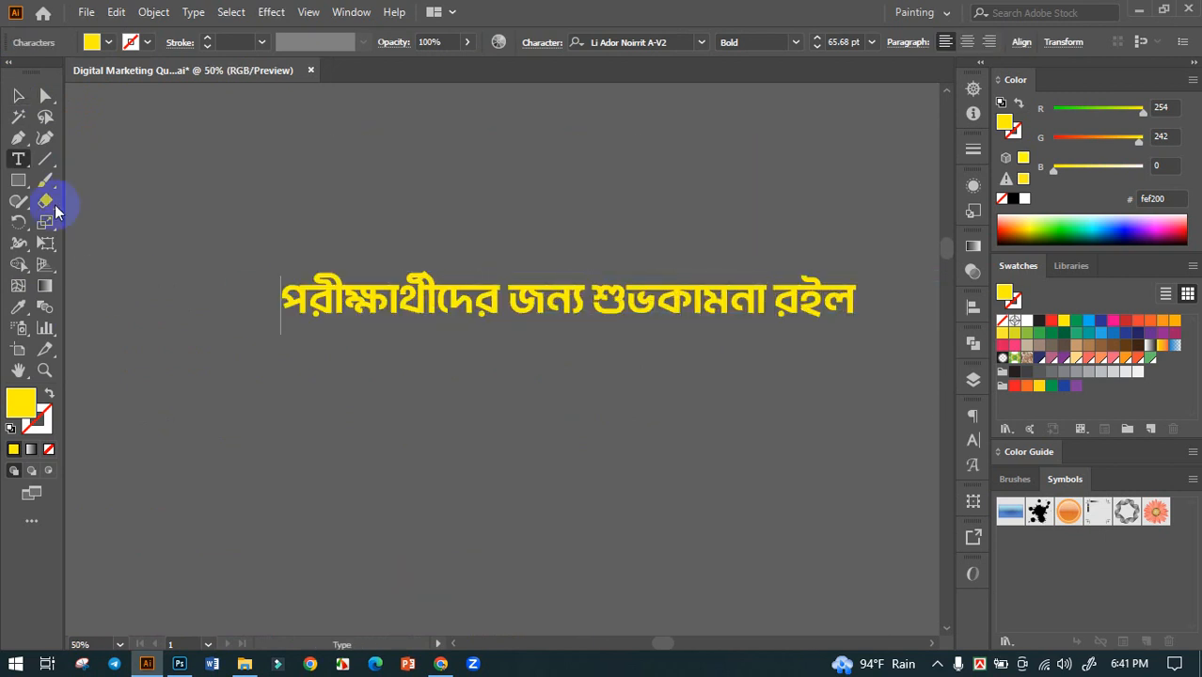
left_click(18, 95)
Split "পরীক্ষার্থীদের জন্য" off into its own text object and place it above "শুভকামনা রইল".
double_click(438, 306)
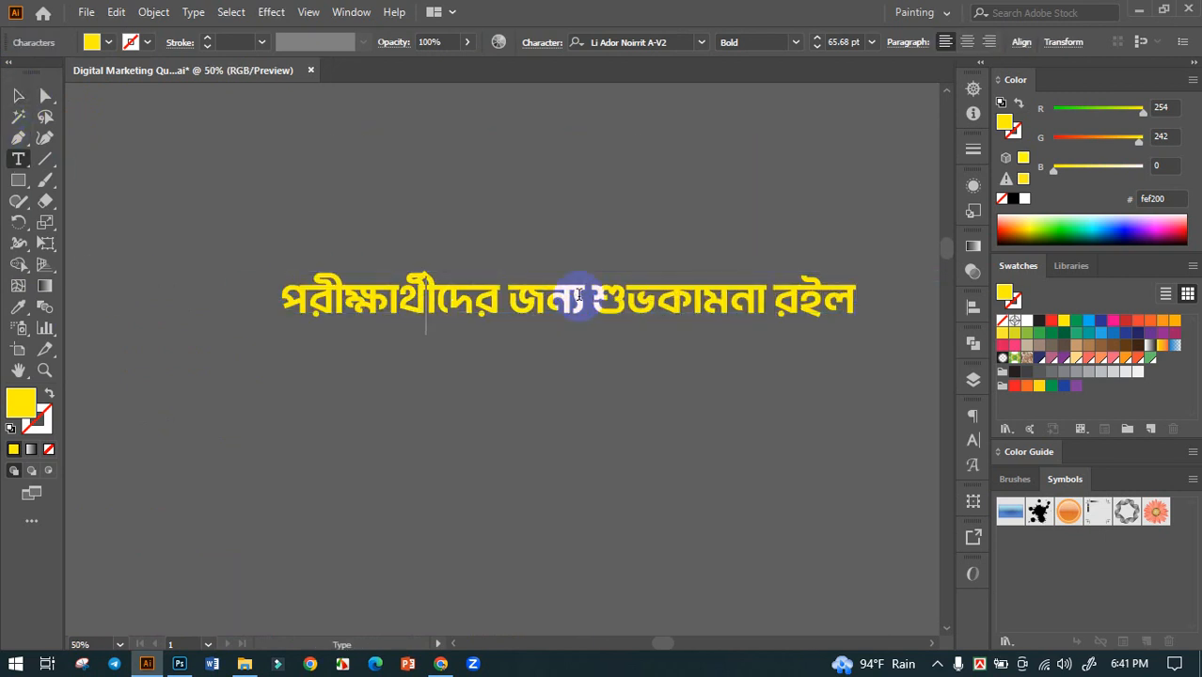
left_click_drag(585, 299, 236, 303)
key("ctrl+c")
key("BackSpace")
key("Escape")
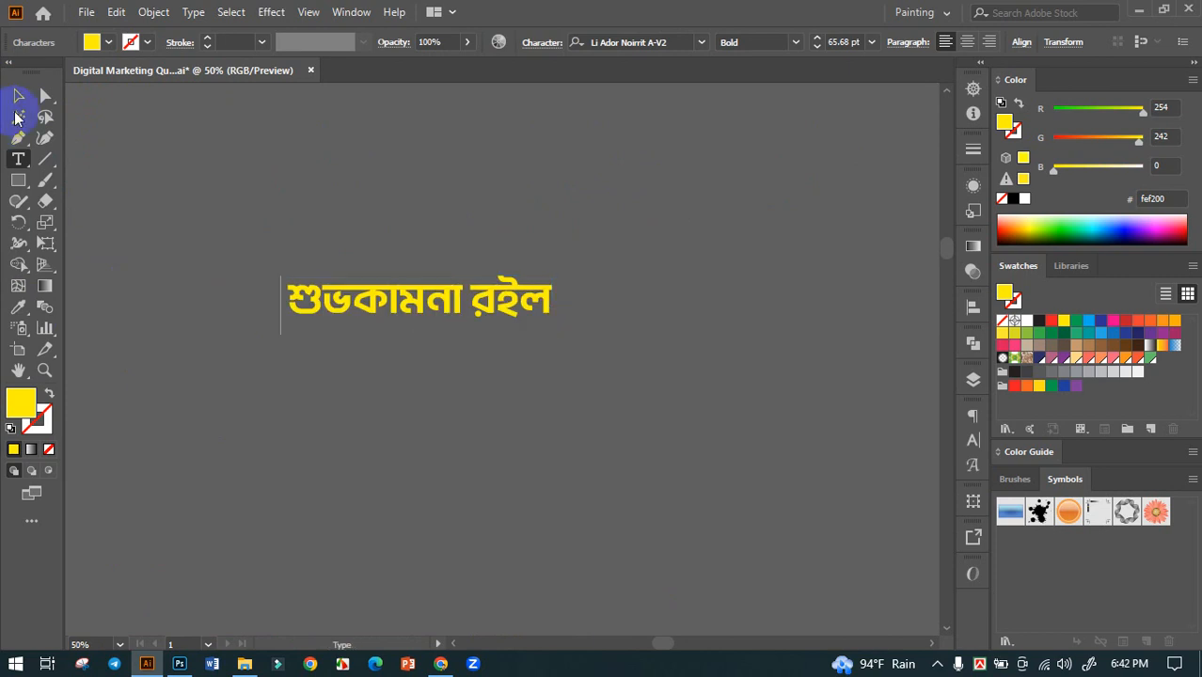
left_click(395, 355)
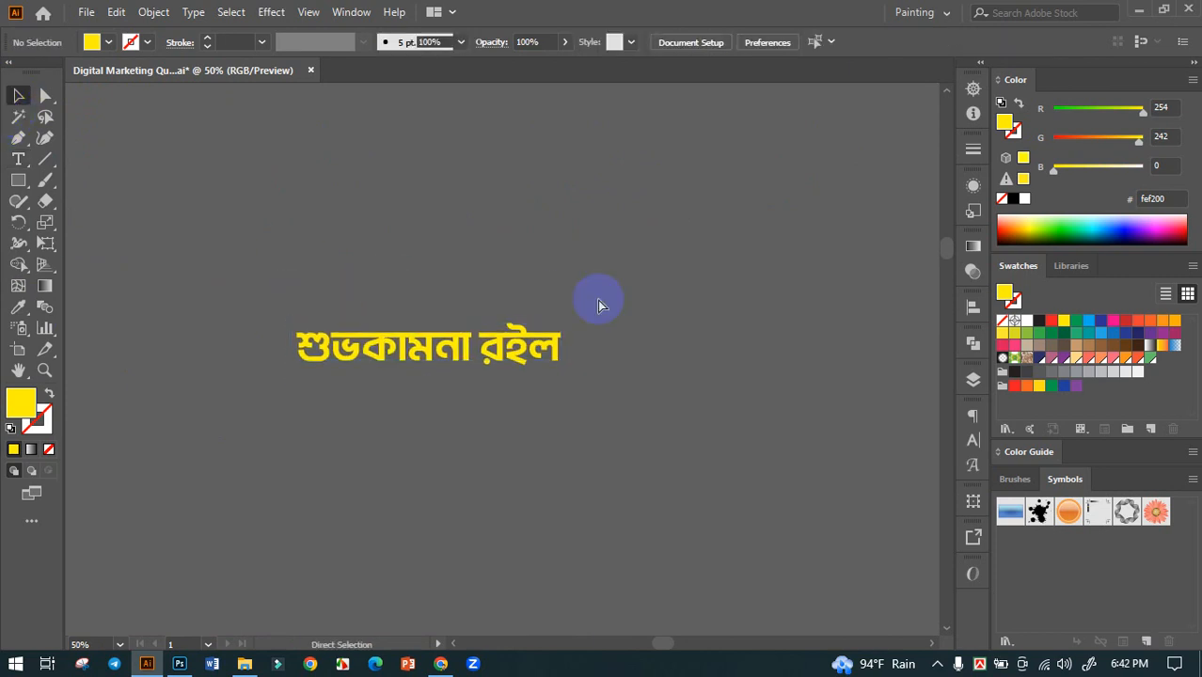
key("ctrl+v")
left_click_drag(489, 344, 442, 287)
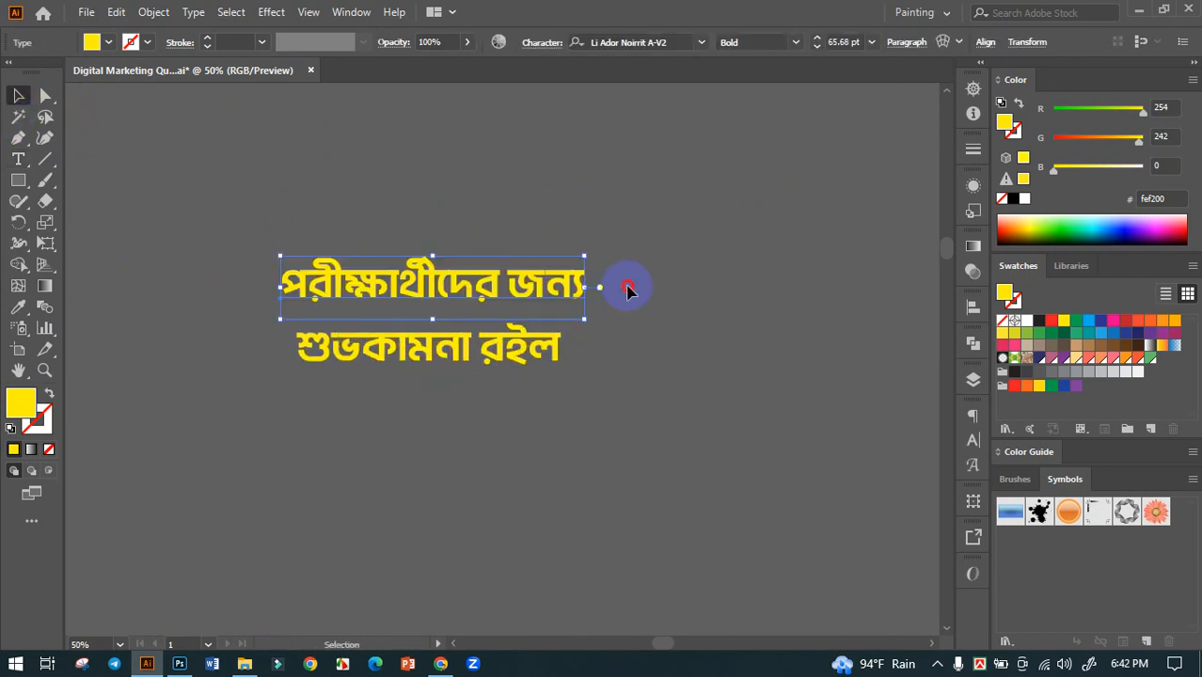
Scale the "পরীক্ষার্থীদের জন্য" line down to about 51 pt and position it roughly centred above "শুভকামনা রইল".
left_click(628, 290)
left_click(581, 284)
left_click_drag(584, 287, 528, 318)
left_click(623, 294)
scroll(529, 317, "up", 1)
left_click(464, 329)
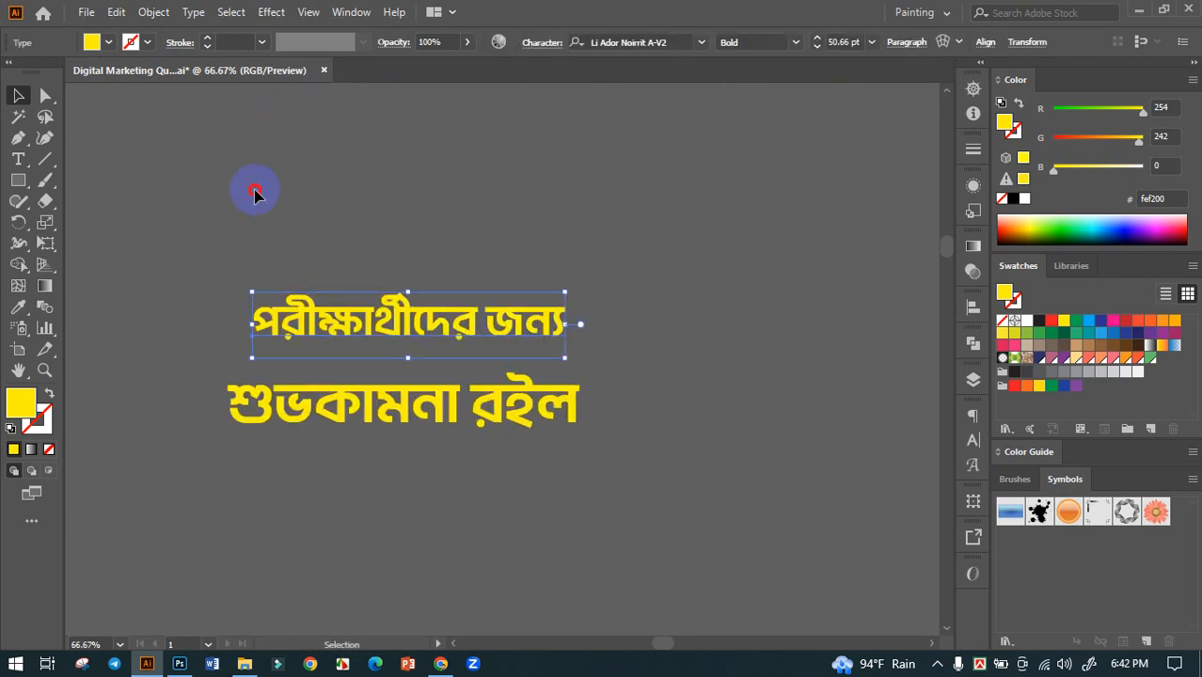
left_click(255, 193)
Draw a fully rounded rectangle covering the "পরীক্ষার্থীদের জন্য" line and fill it with white.
left_click_drag(18, 180, 94, 201)
left_click_drag(219, 278, 588, 351)
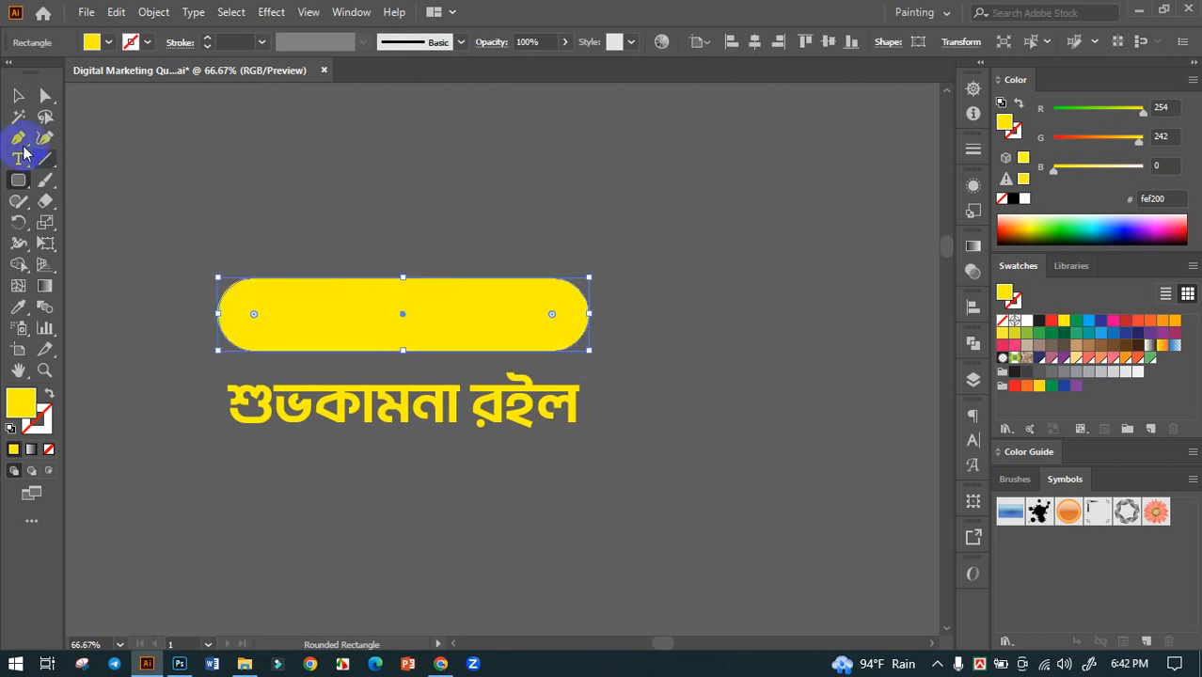
left_click(18, 95)
left_click(1026, 321)
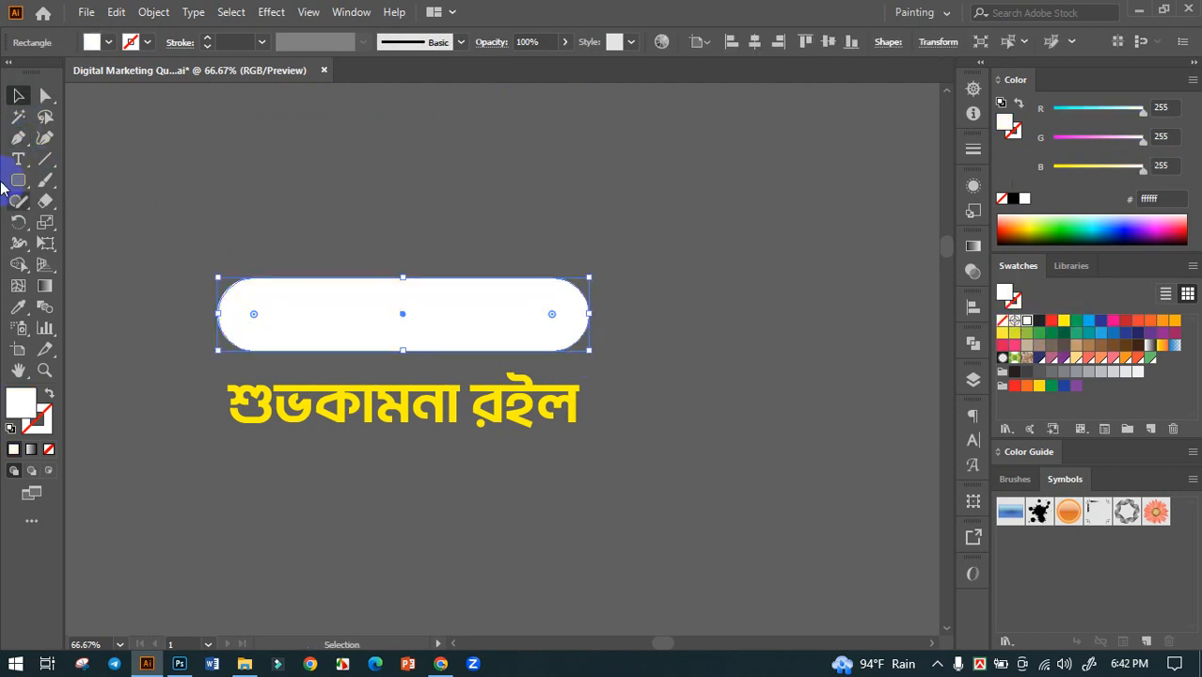
Send the white rounded rectangle to the back, behind the upper text line.
right_click(414, 282)
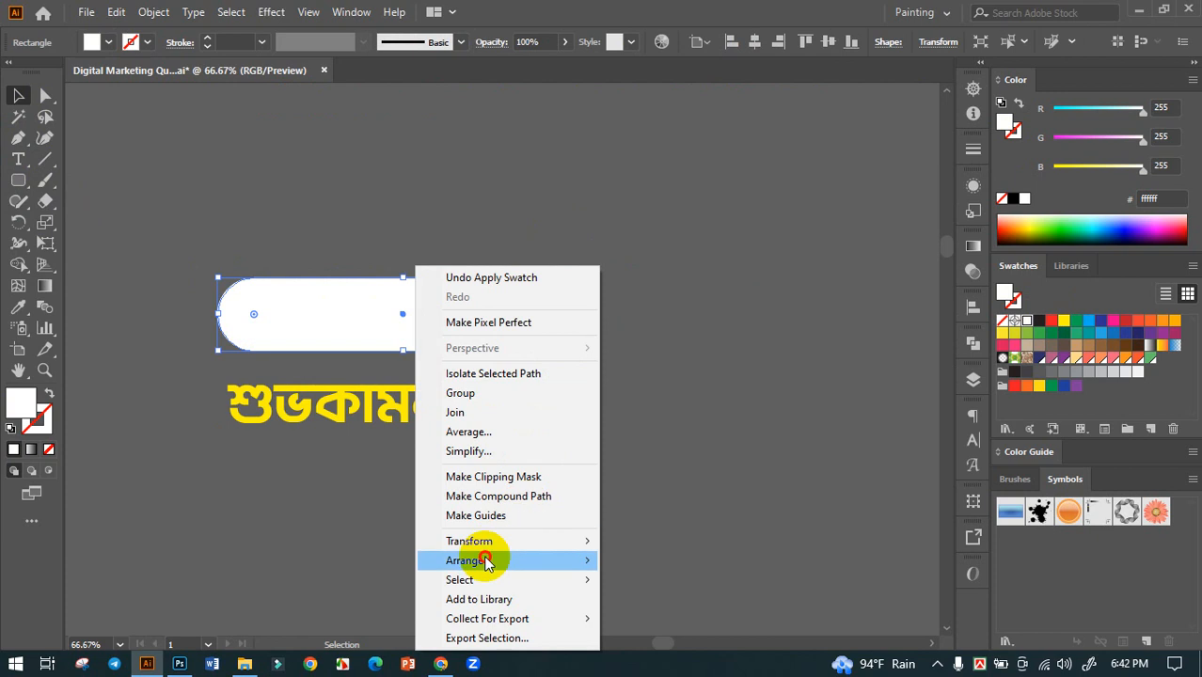
mouse_move(497, 560)
left_click(694, 619)
left_click(670, 499)
Convert the "পরীক্ষার্থীদের জন্য" line to grouped outlines and centre it horizontally and vertically on the white rounded rectangle.
left_click(448, 334)
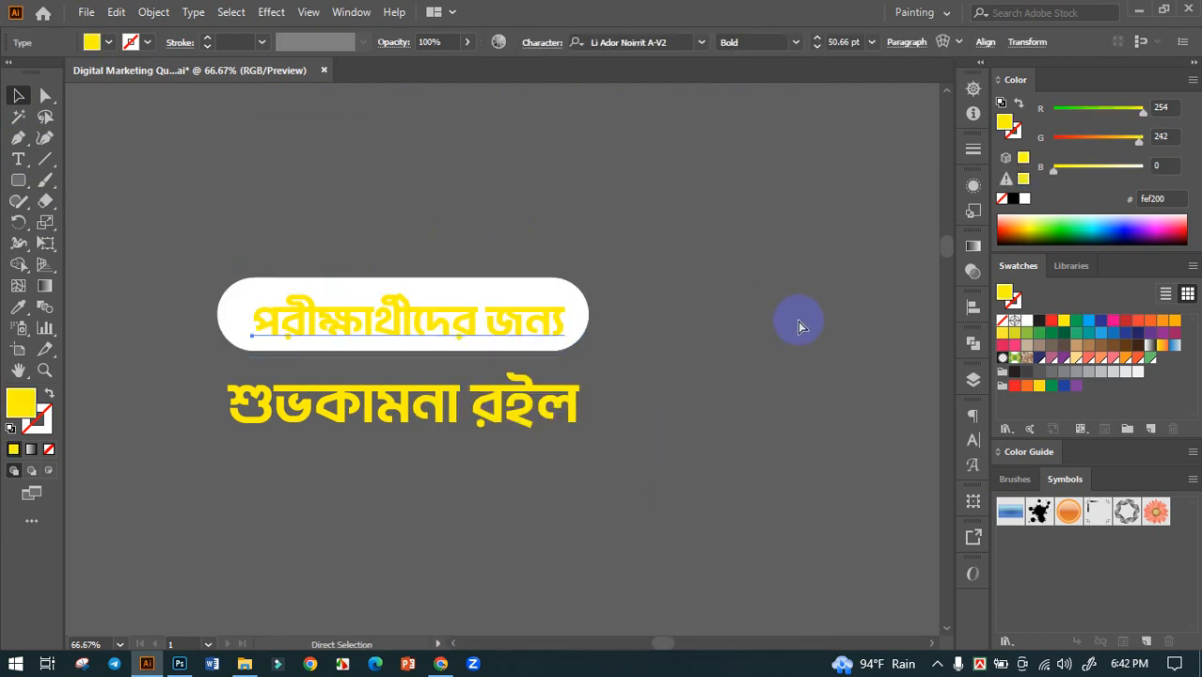
key("ctrl+g")
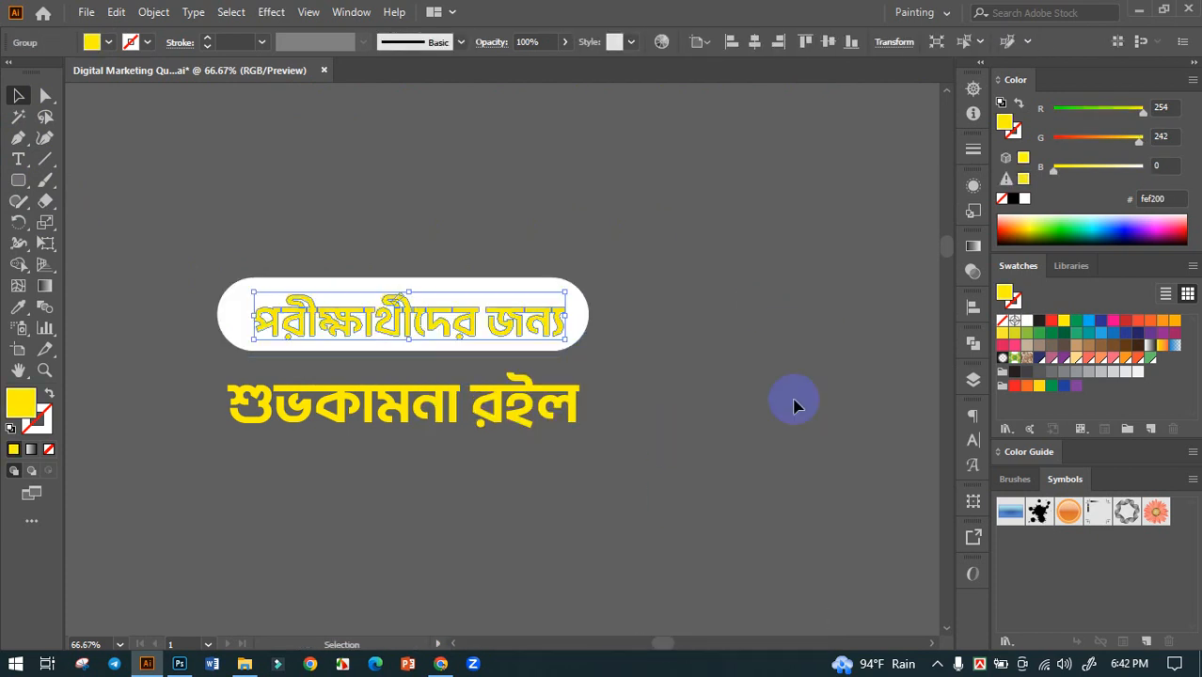
left_click(476, 284, "shift")
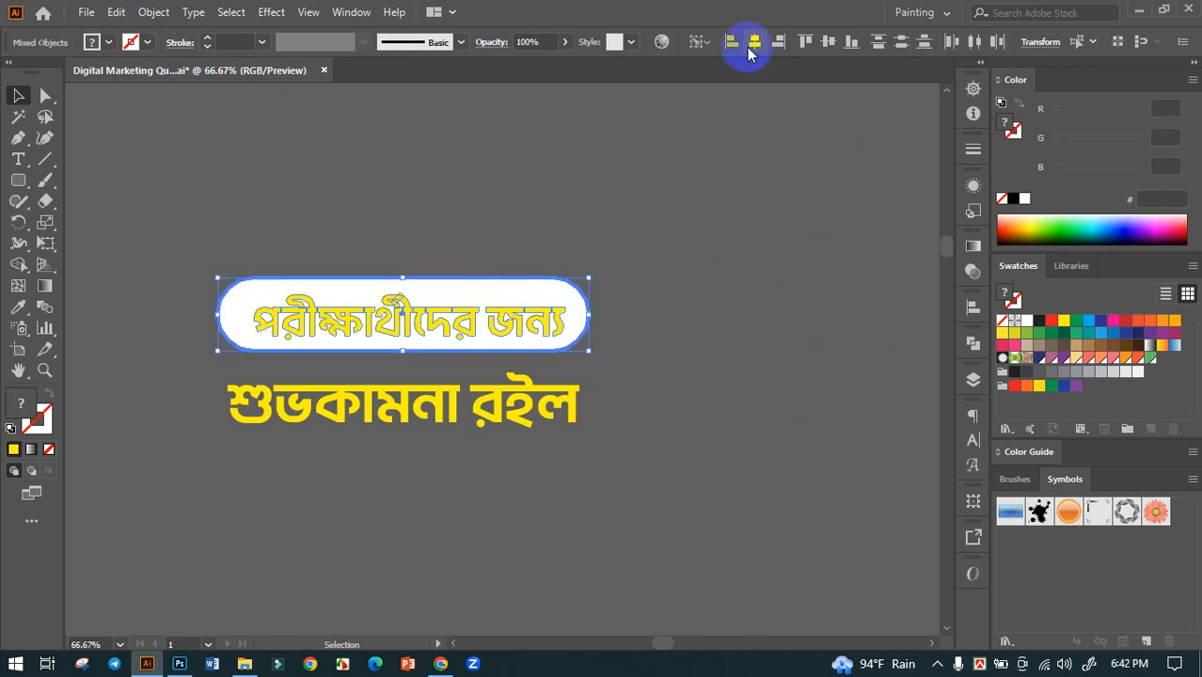
left_click(750, 47)
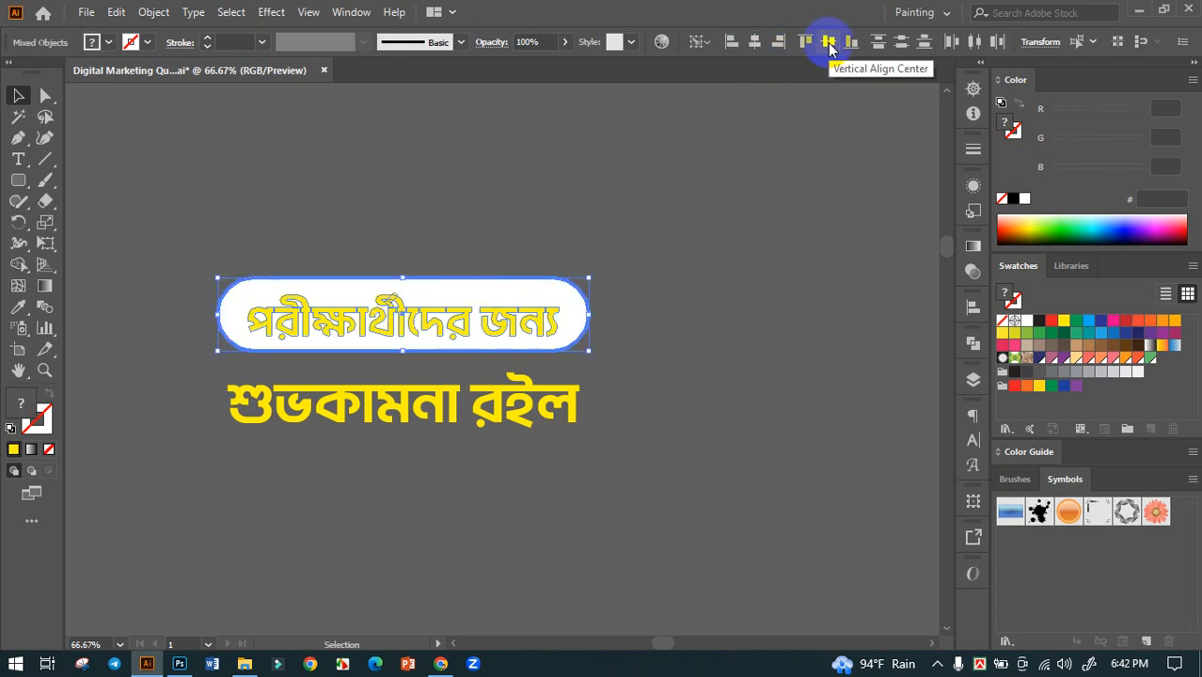
left_click(828, 45)
left_click(725, 289)
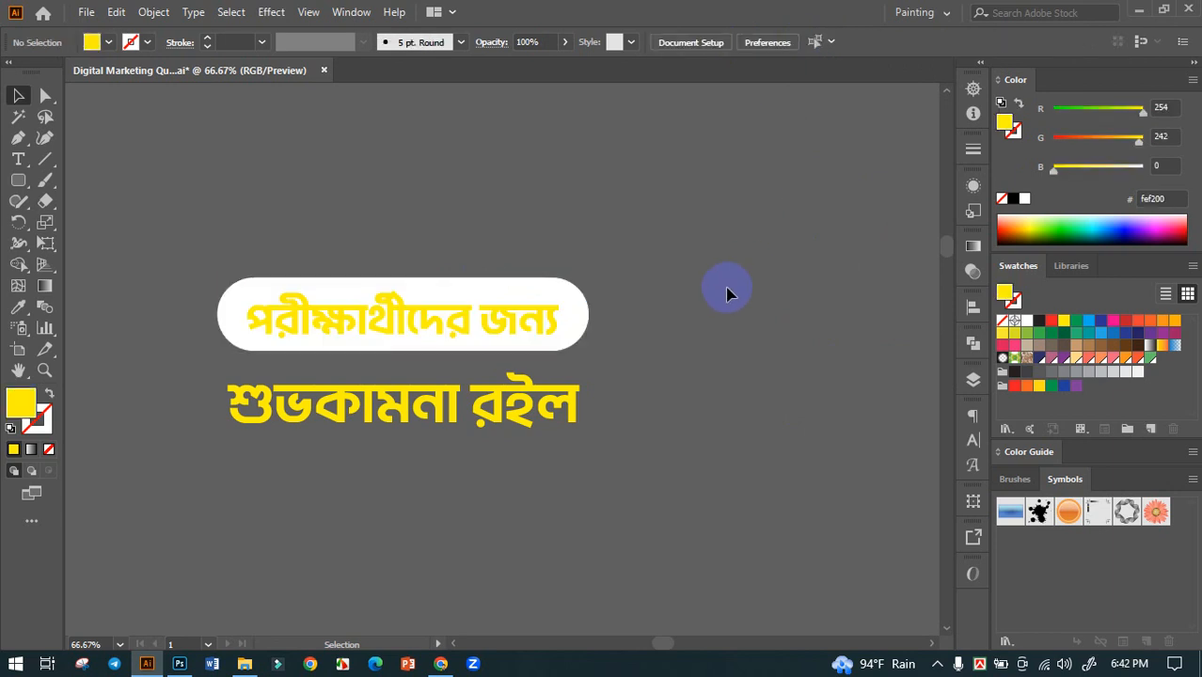
Switch to Photoshop, sample a dark blue from the design with the Eyedropper and copy its hex code 262392.
left_click(481, 315)
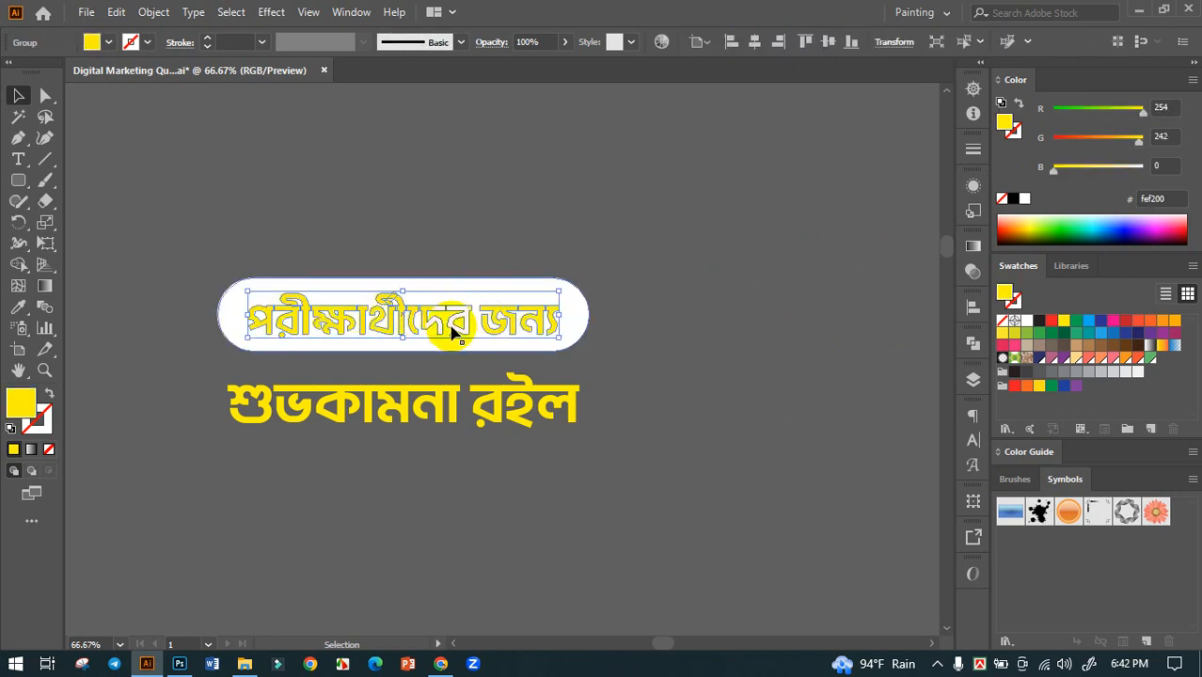
left_click(173, 665)
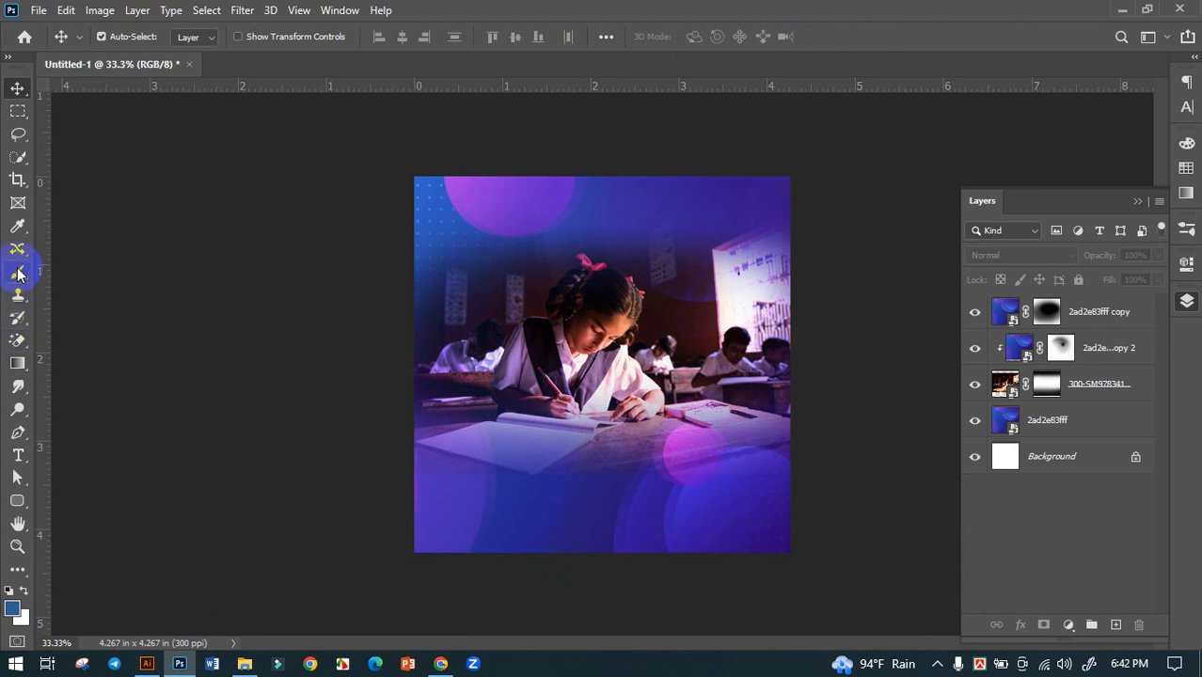
left_click(17, 227)
left_click(580, 376)
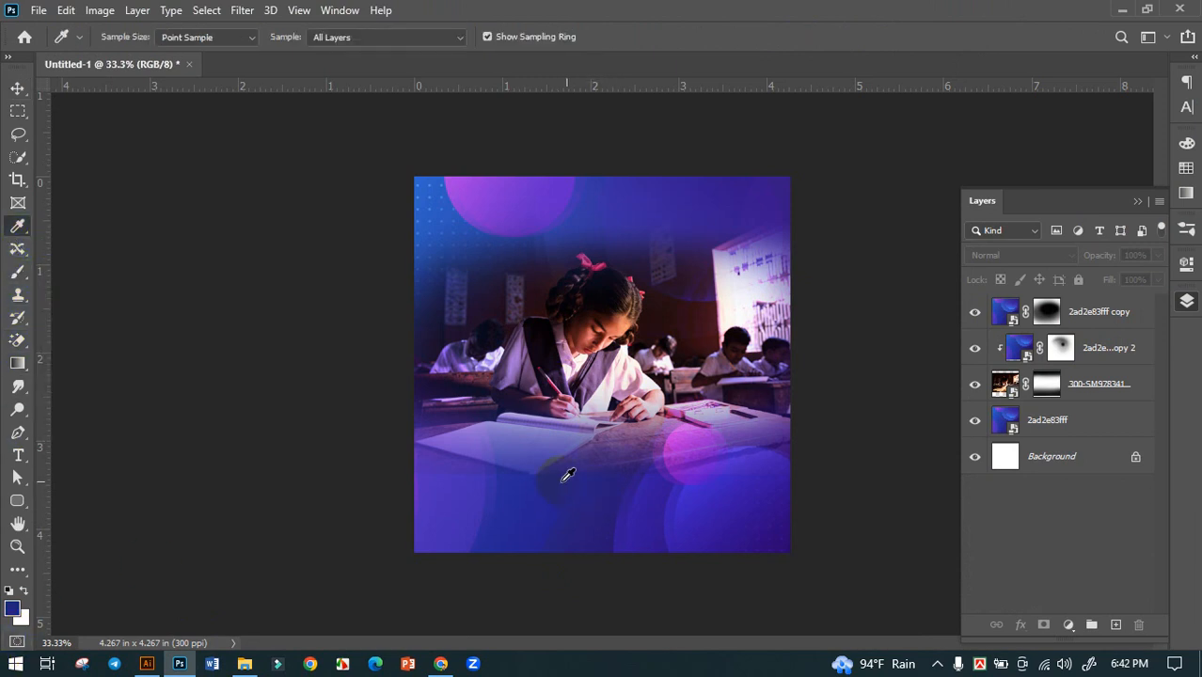
left_click(14, 608)
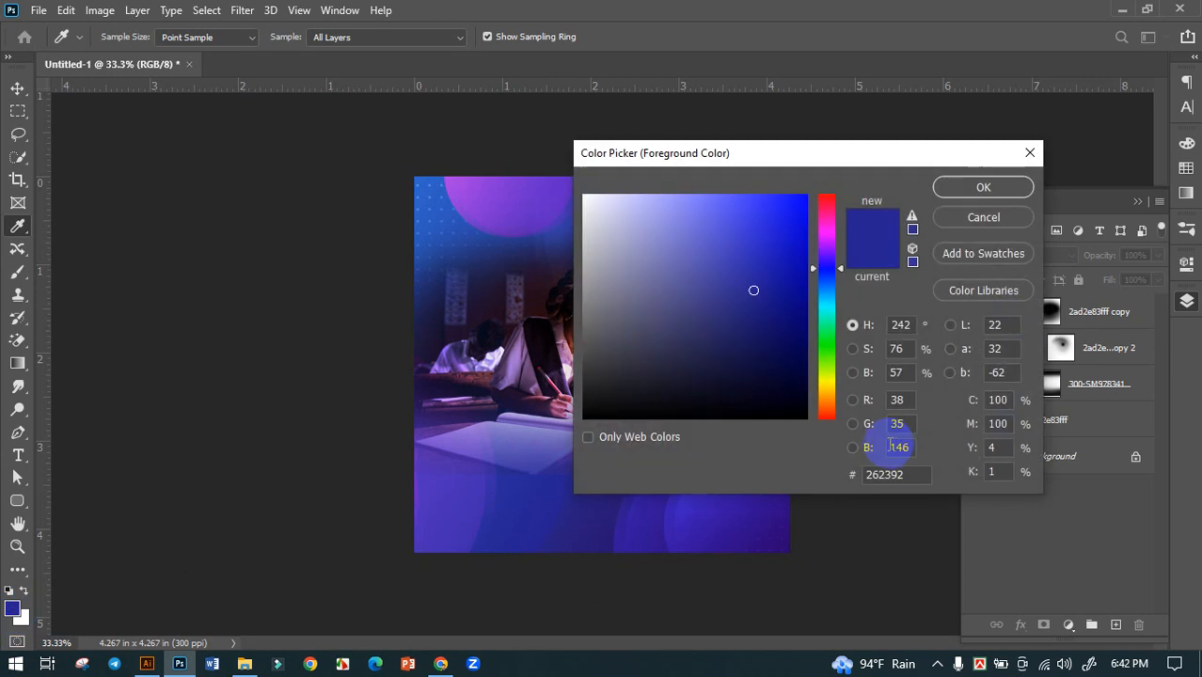
left_click(908, 473)
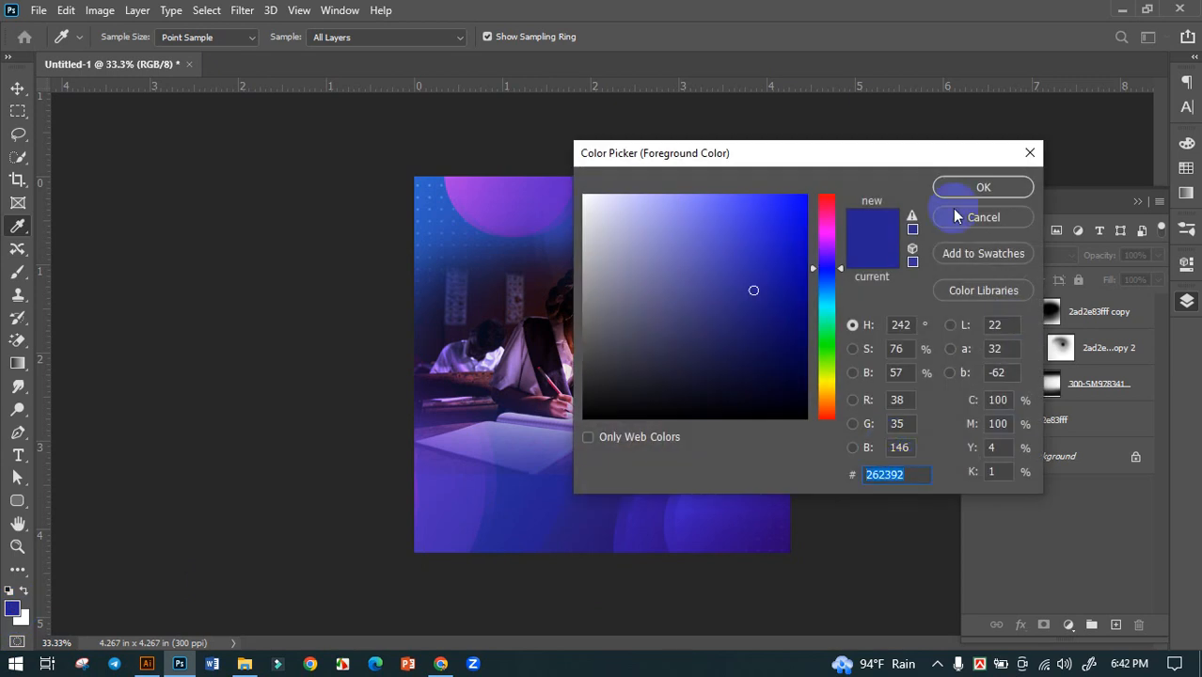
left_click(984, 186)
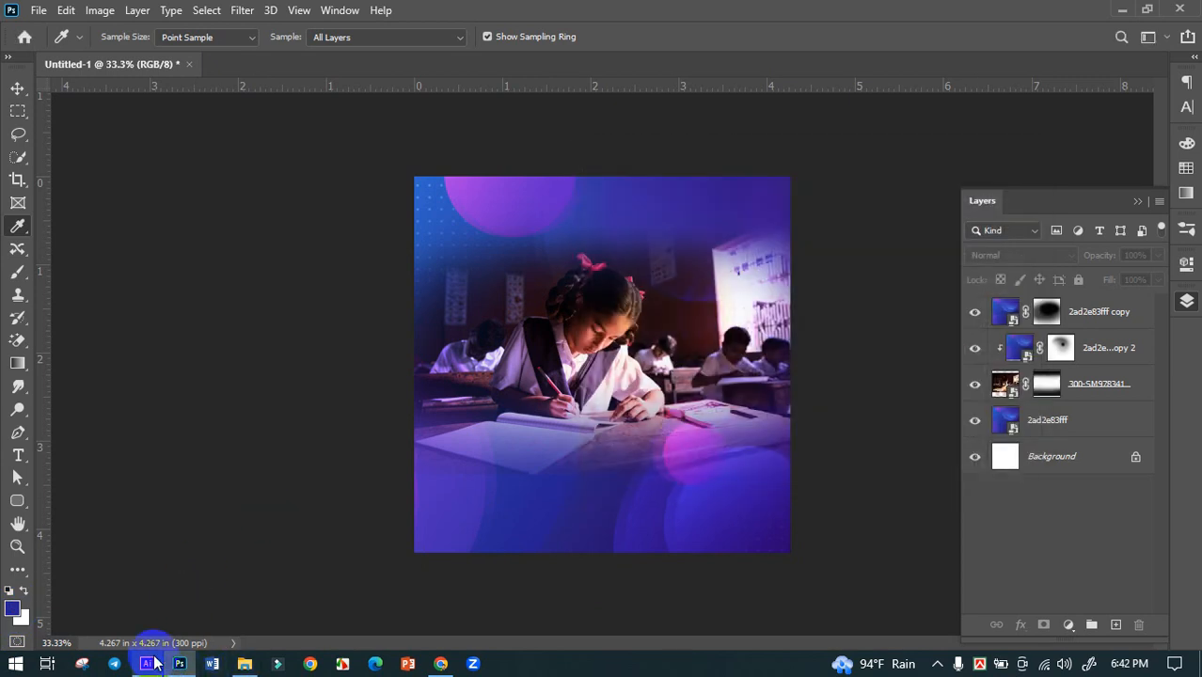
Switch back to Illustrator and fill the outlined "পরীক্ষার্থীদের জন্য" line with colour 262392.
left_click(153, 664)
double_click(17, 406)
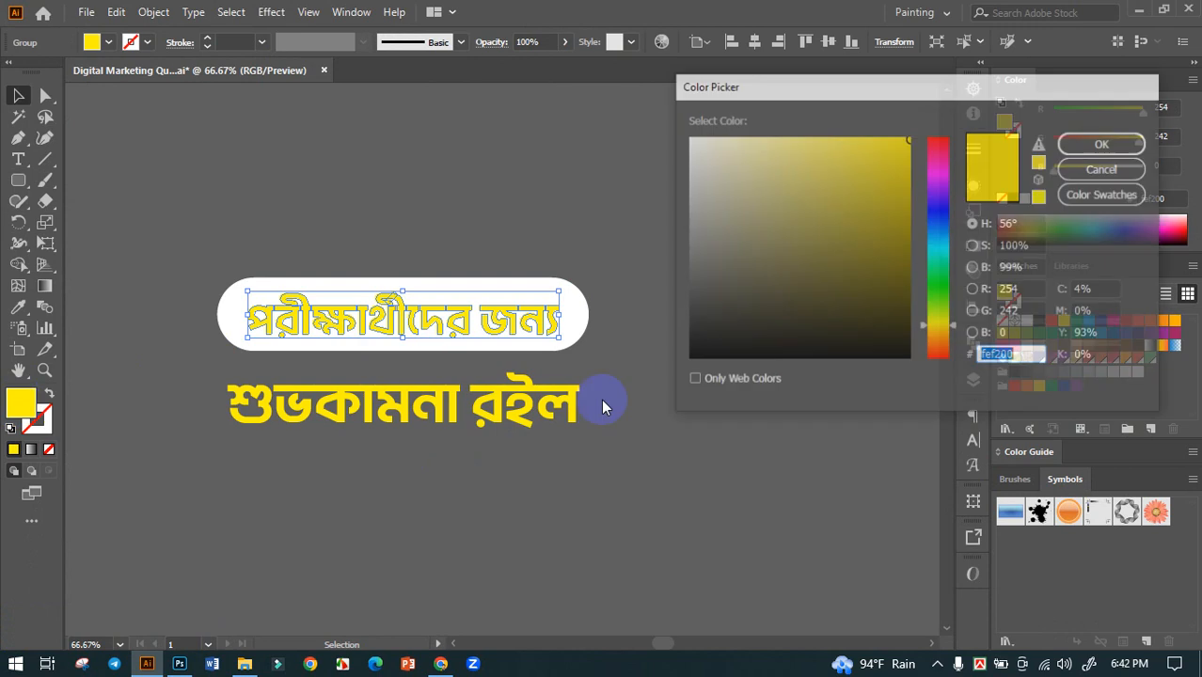
left_click(1104, 143)
left_click(631, 252)
Enlarge the blue "পরীক্ষার্থীদের জন্য" outlines about their centre to match the width of the "শুভকামনা রইল" line.
left_click(578, 308)
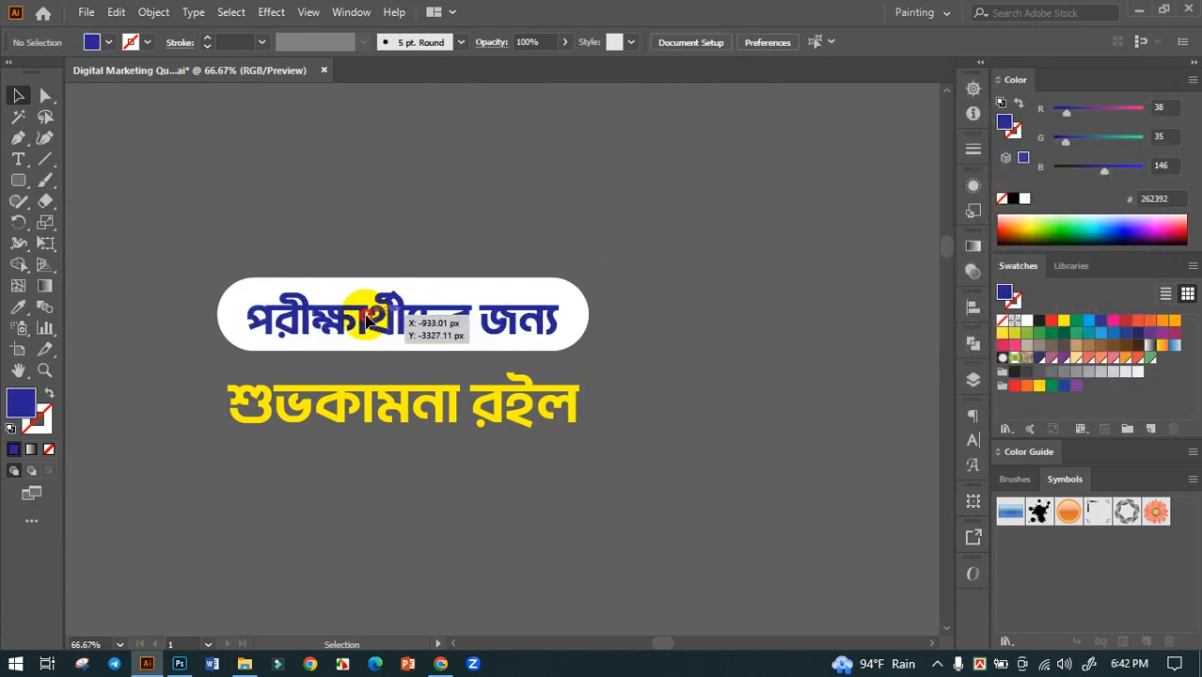
mouse_move(595, 313)
left_mouse_down()
mouse_move(563, 310)
mouse_move(572, 314)
left_mouse_up()
left_click(714, 322)
left_click(531, 339)
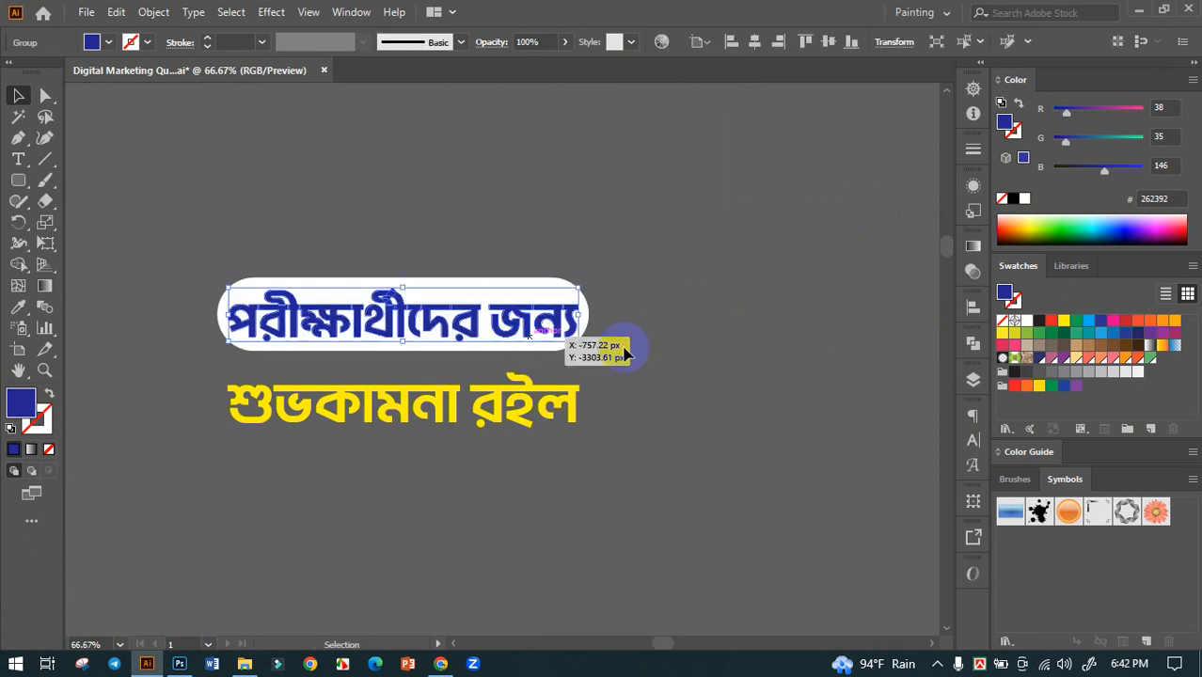
left_click(725, 356)
Move "শুভকামনা রইল" up against the white rounded rectangle, convert it to outlines and fill it with white.
left_click_drag(506, 424, 506, 398)
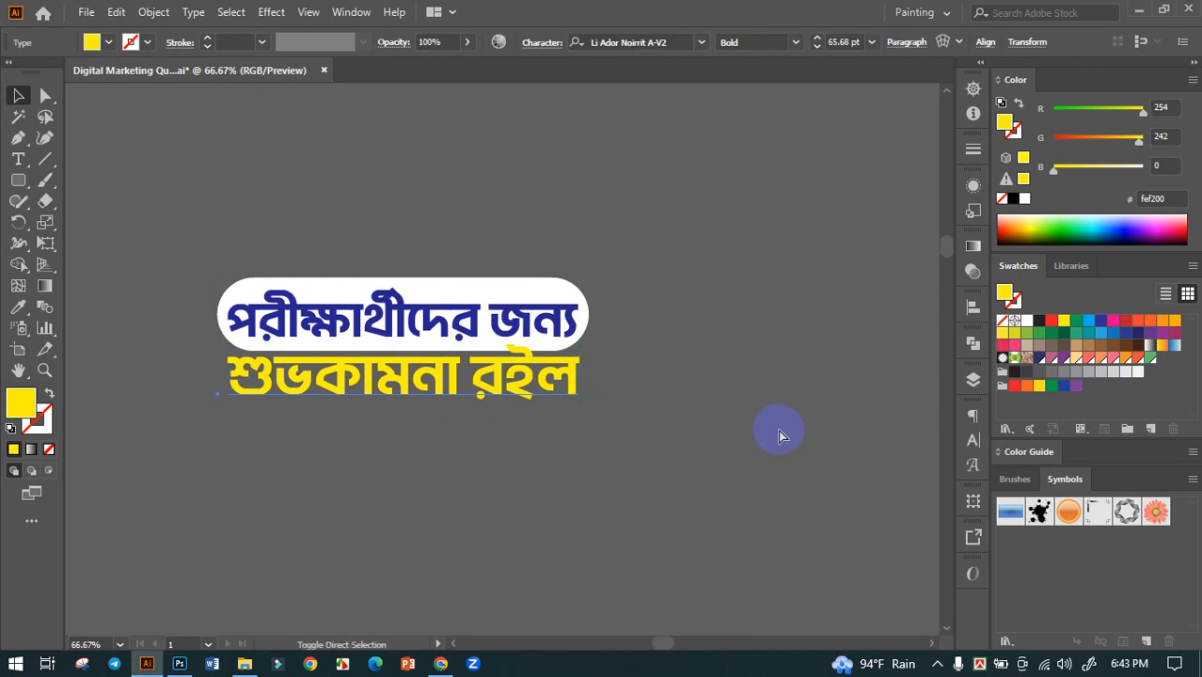
key("ctrl+shift+o")
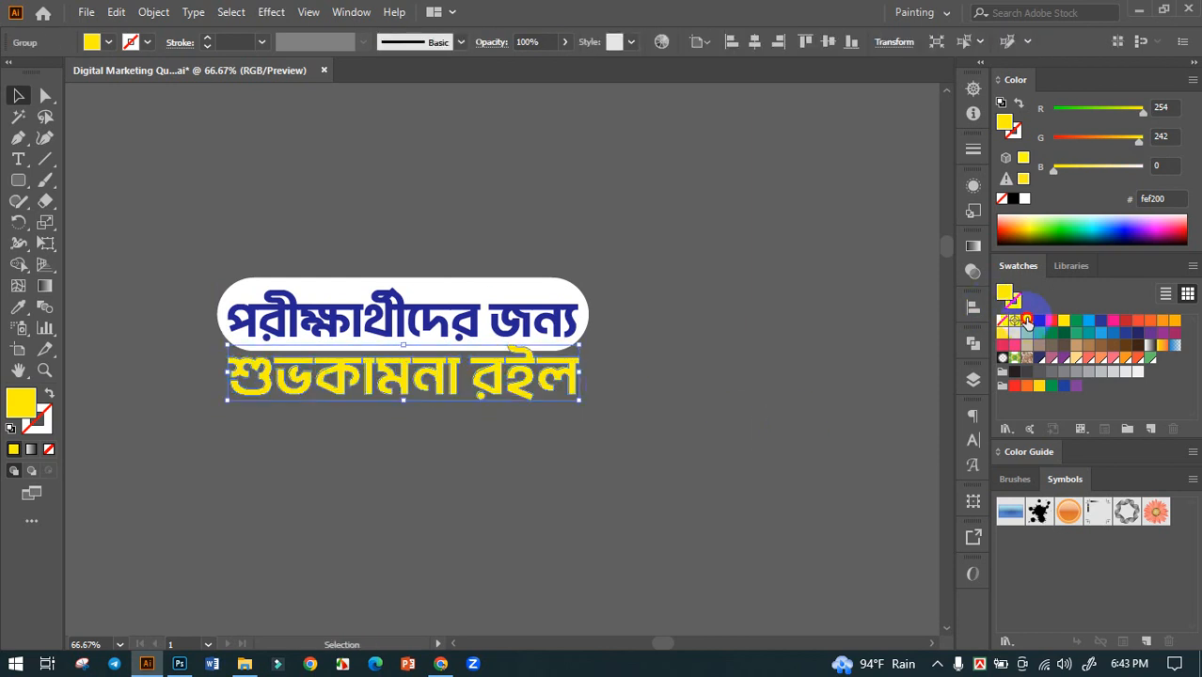
left_click(1025, 321)
left_click(609, 381)
Ungroup the outlined "শুভকামনা রইল" letters.
scroll(575, 381, "up", 2)
left_click(476, 347)
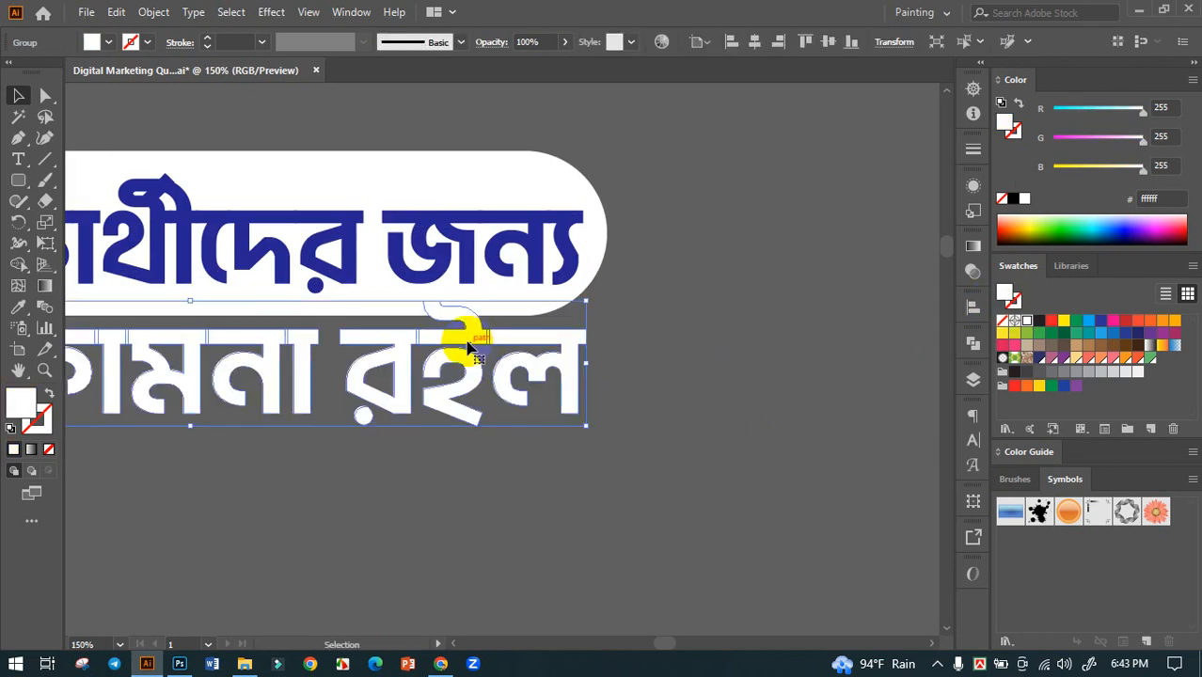
right_click(468, 344)
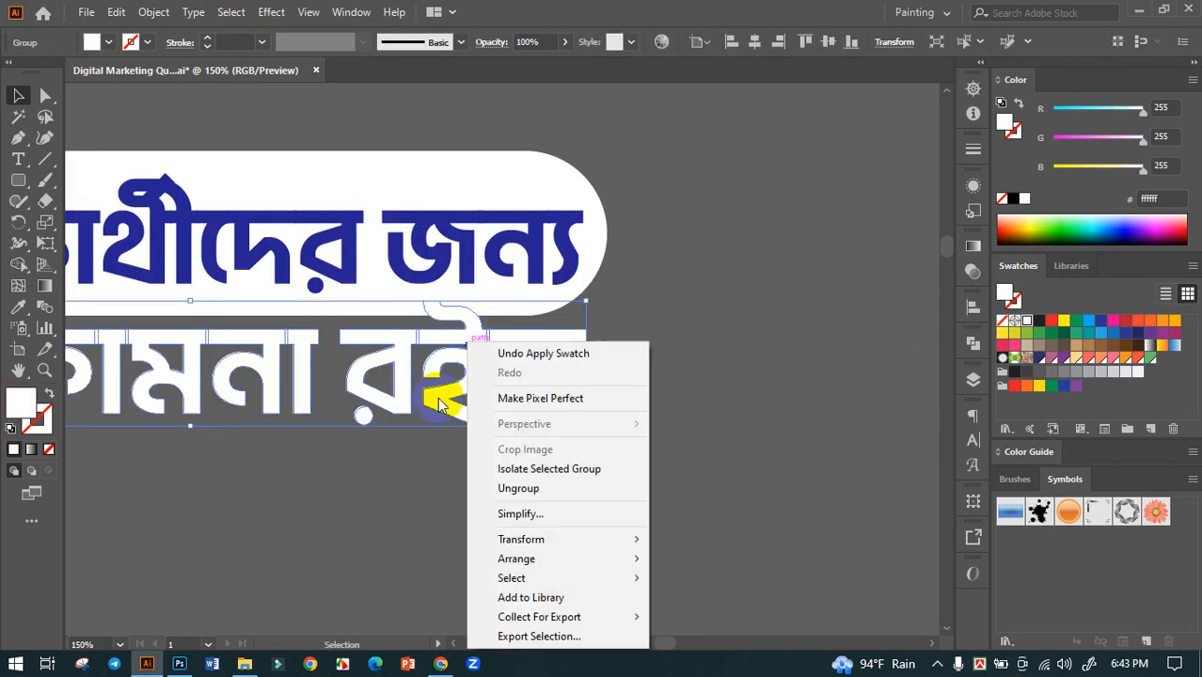
left_click(517, 489)
left_click(698, 357)
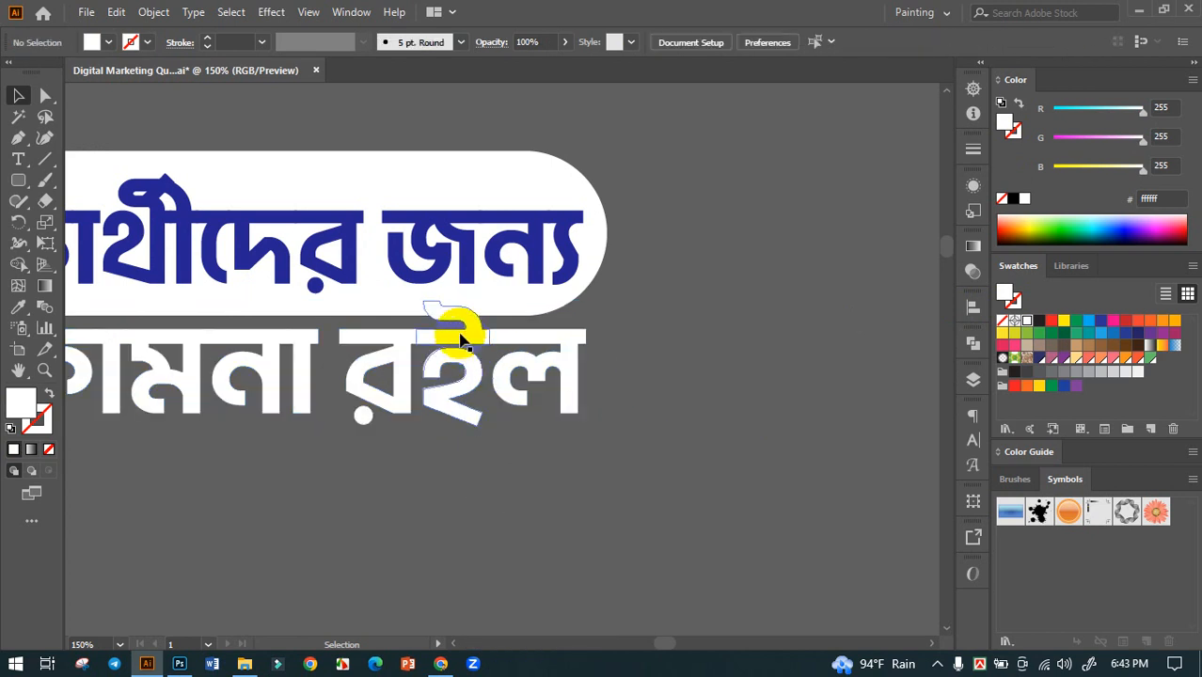
Create a 5 px offset path around the letter "ই" in "রইল" with mitered joins.
left_click(461, 338)
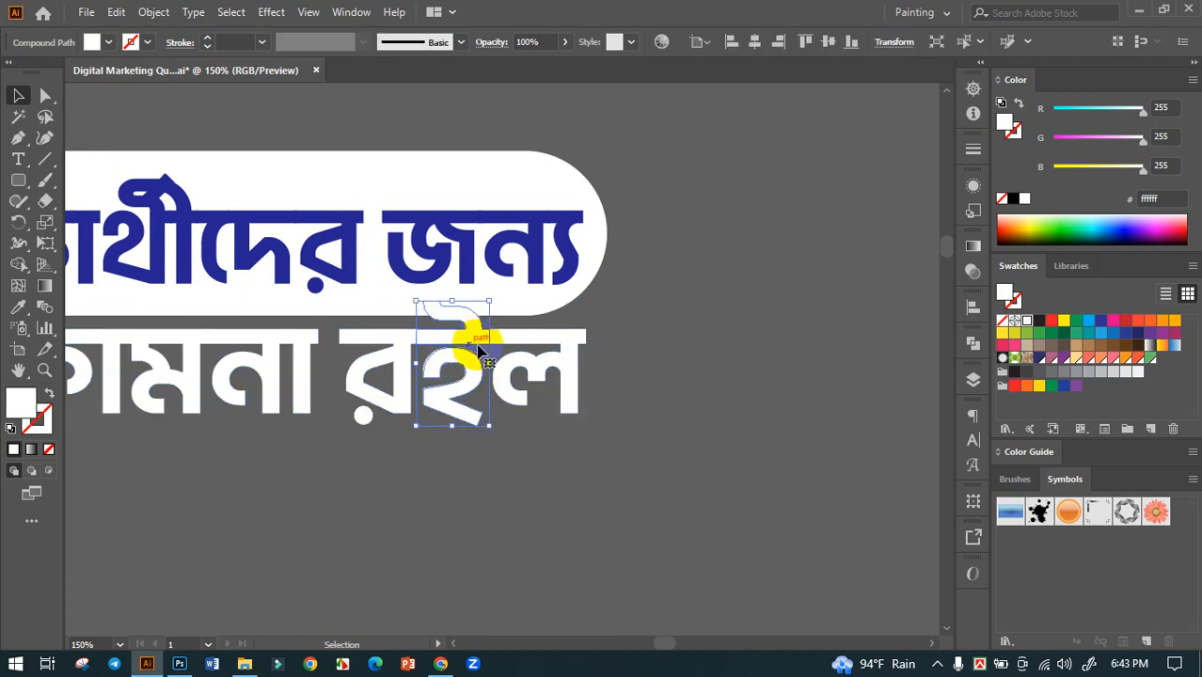
left_click(148, 11)
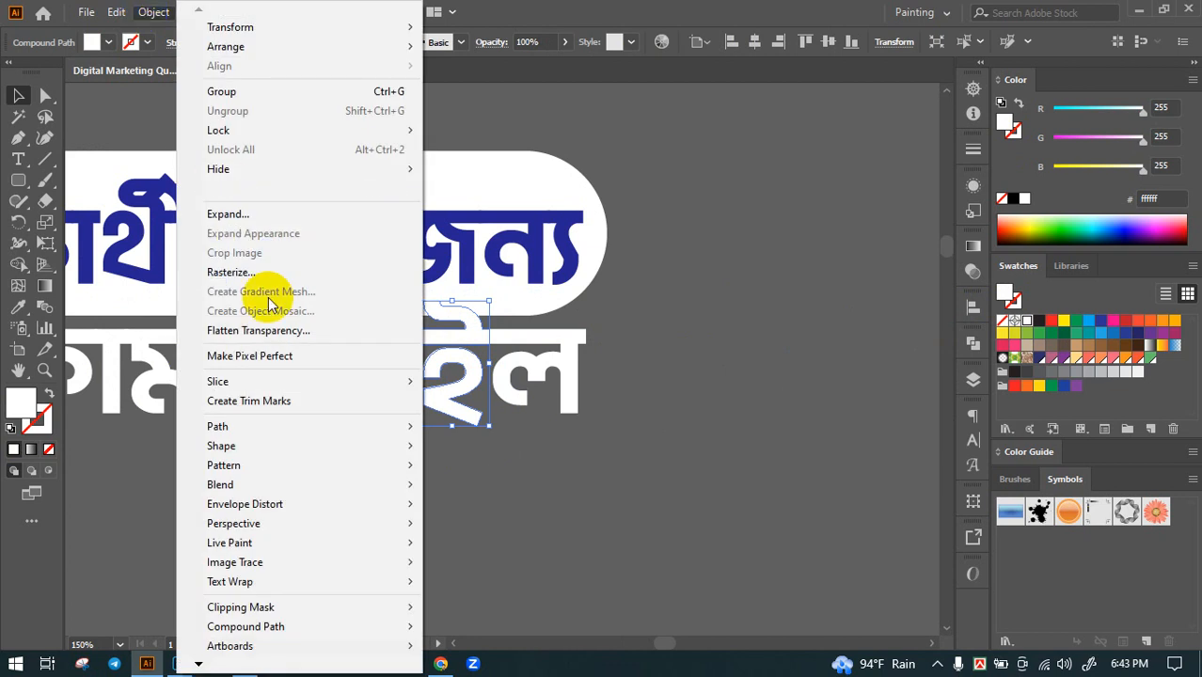
mouse_move(226, 429)
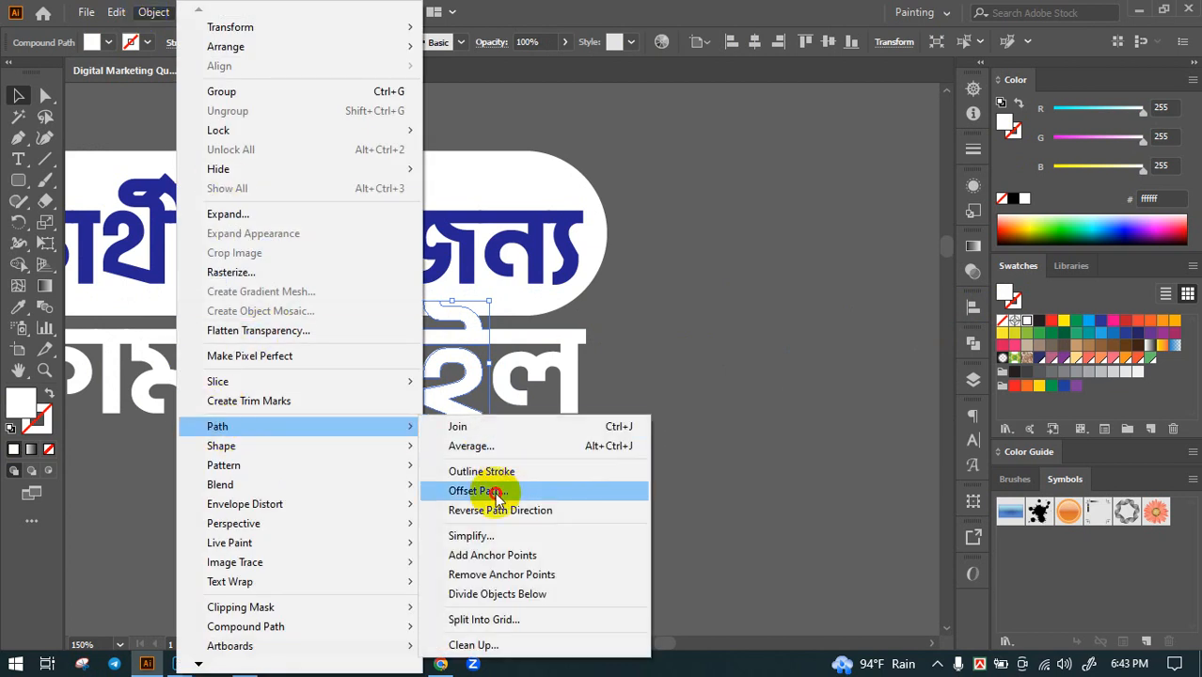
left_click(480, 491)
left_click(501, 527)
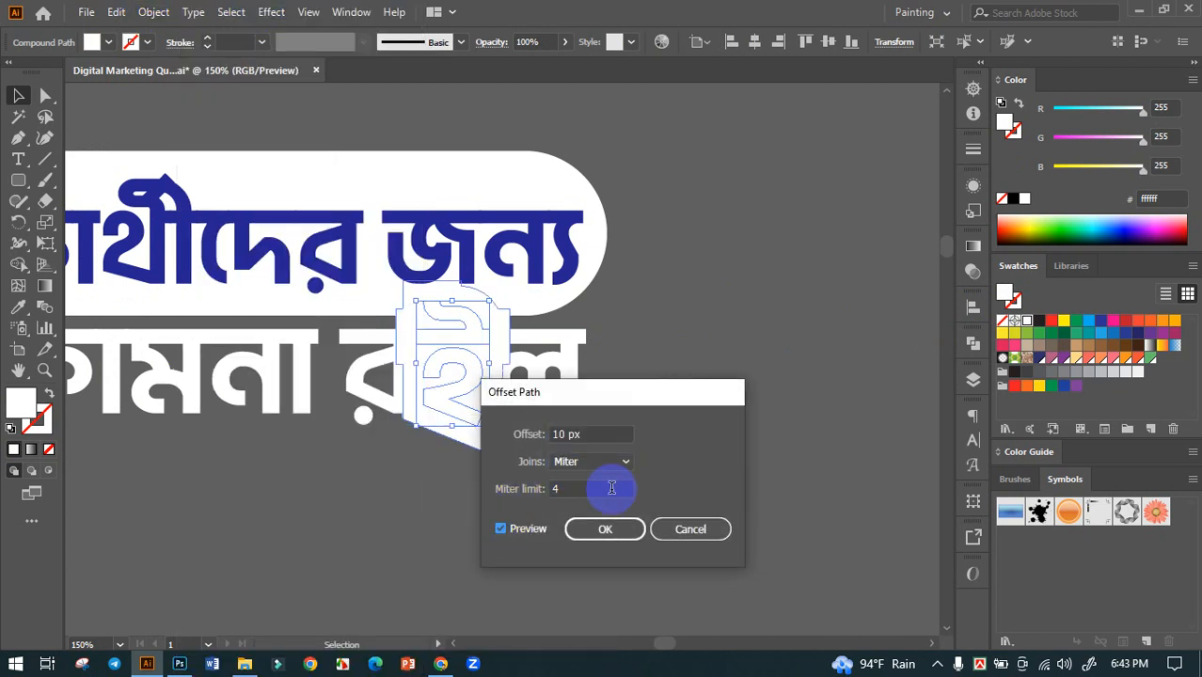
key("Down")
key("Down")
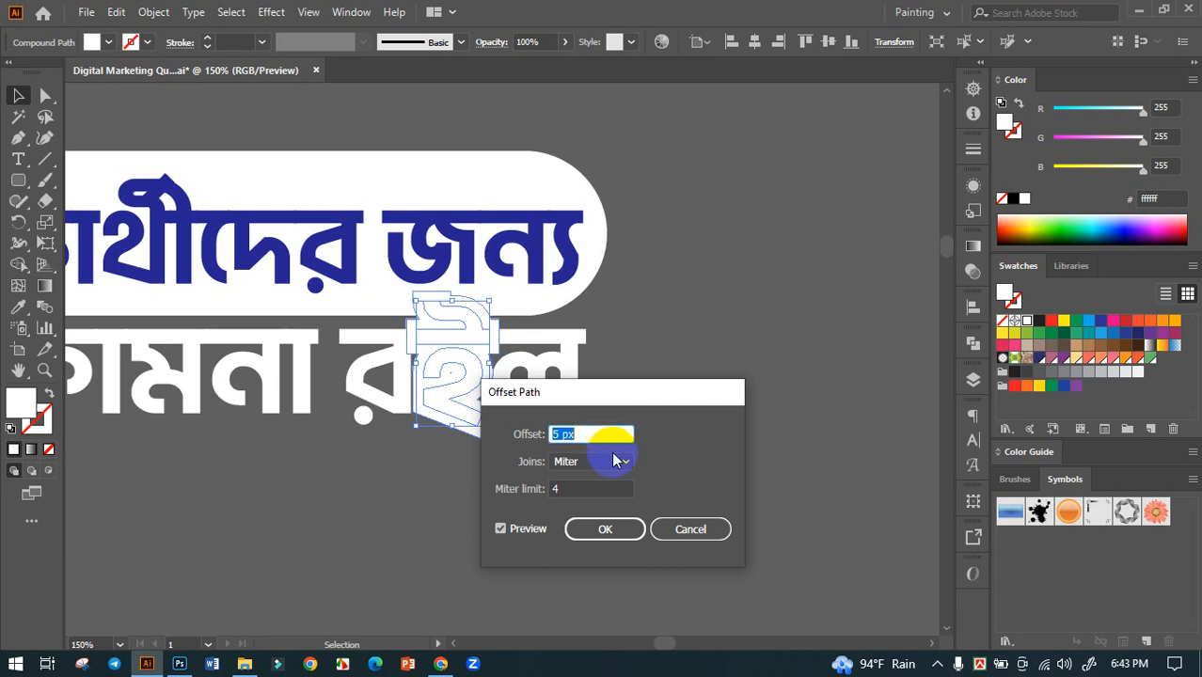
left_click(605, 531)
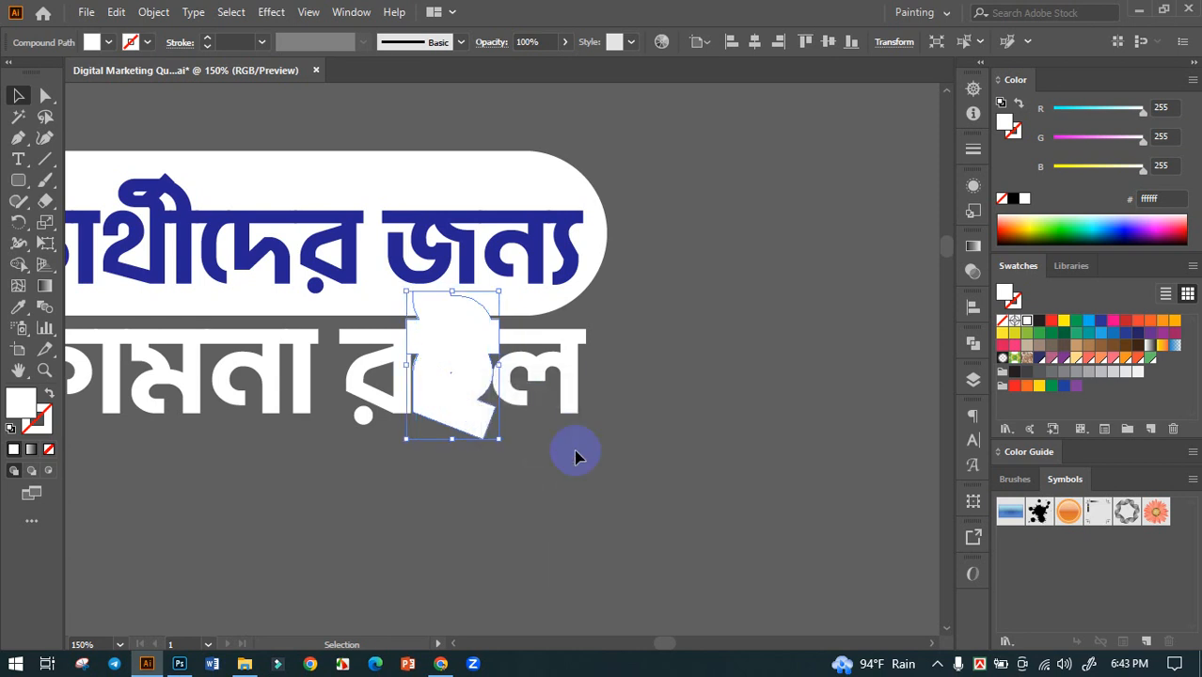
Cut the offset shape of "ই" out of the white rounded rectangle with the Shape Builder, removing the offset shape itself.
left_click(527, 314, "shift")
left_click(18, 267)
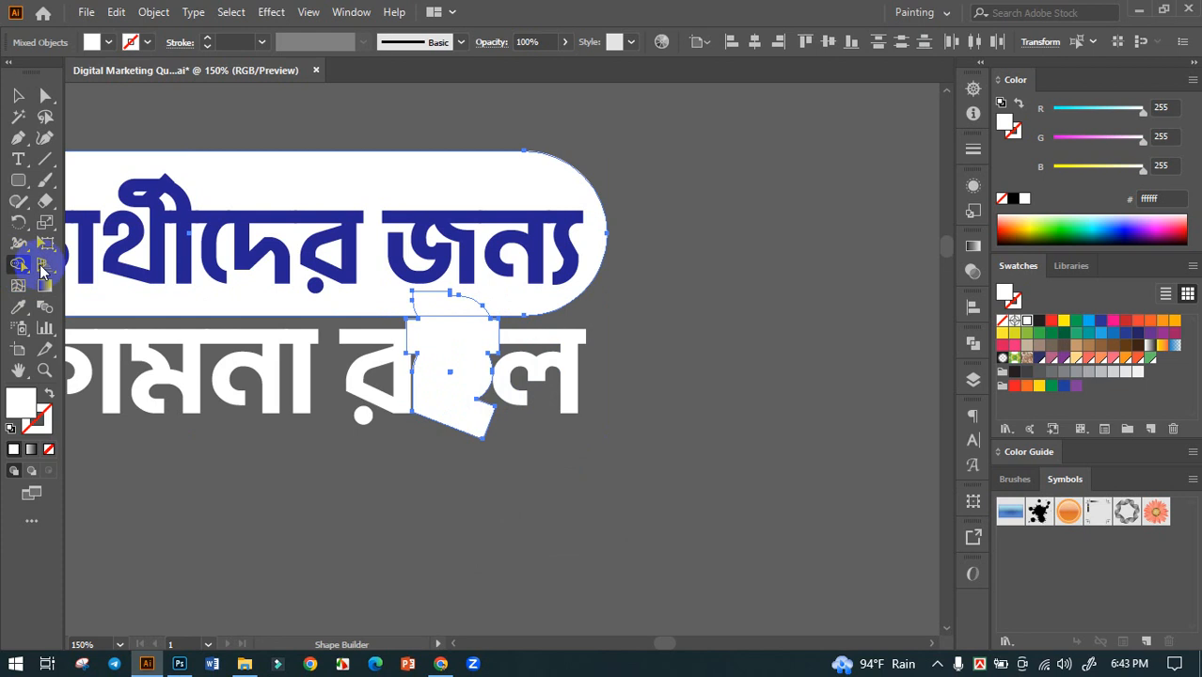
left_click_drag(449, 322, 455, 305)
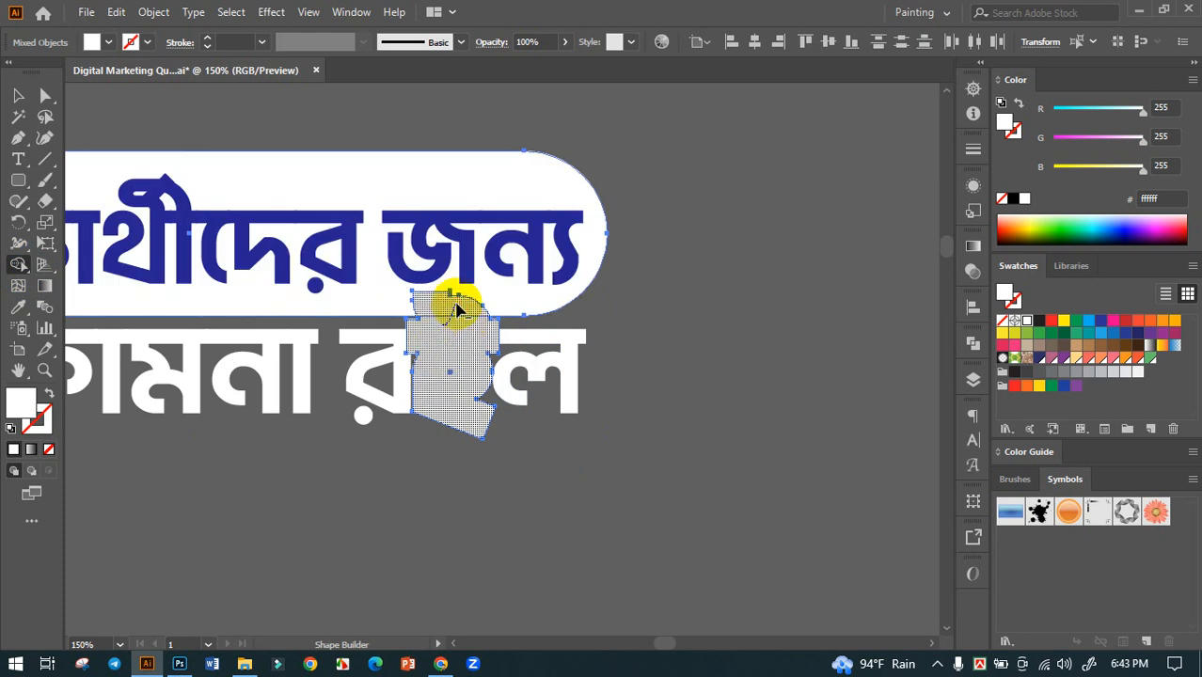
left_click(19, 96)
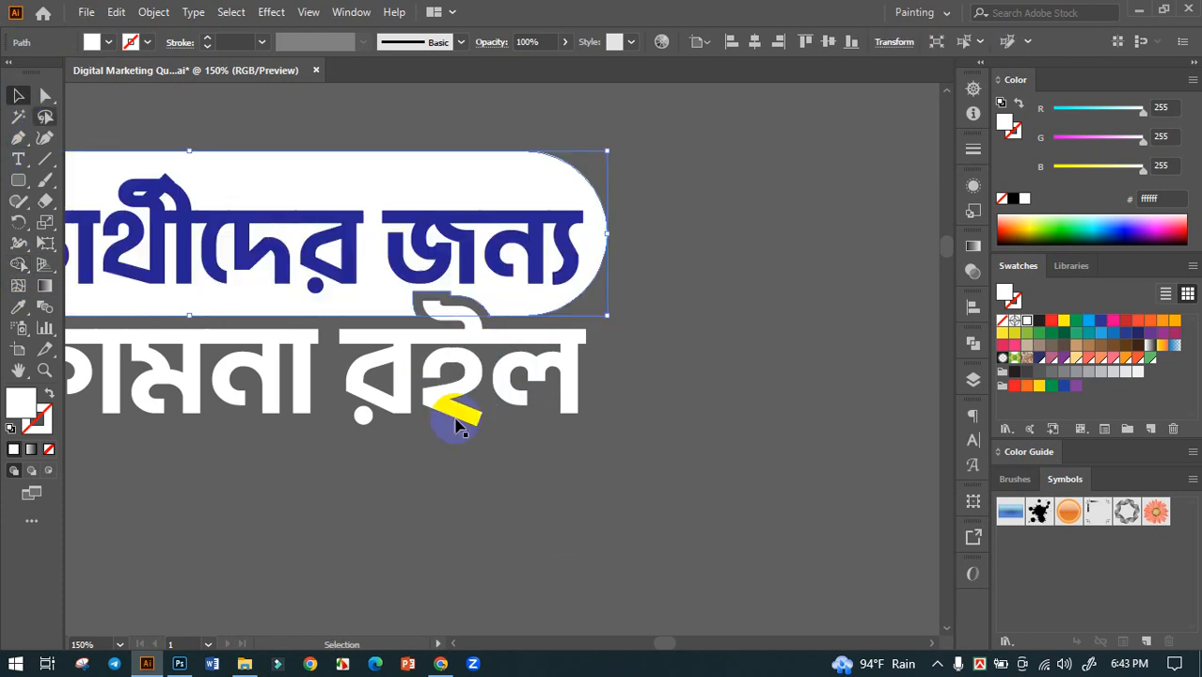
left_click(763, 433)
Add an "SSC" text line in the empty space above the white shape and set its font to Impact.
scroll(707, 401, "down", 2)
left_click_drag(745, 395, 704, 454)
left_click(18, 159)
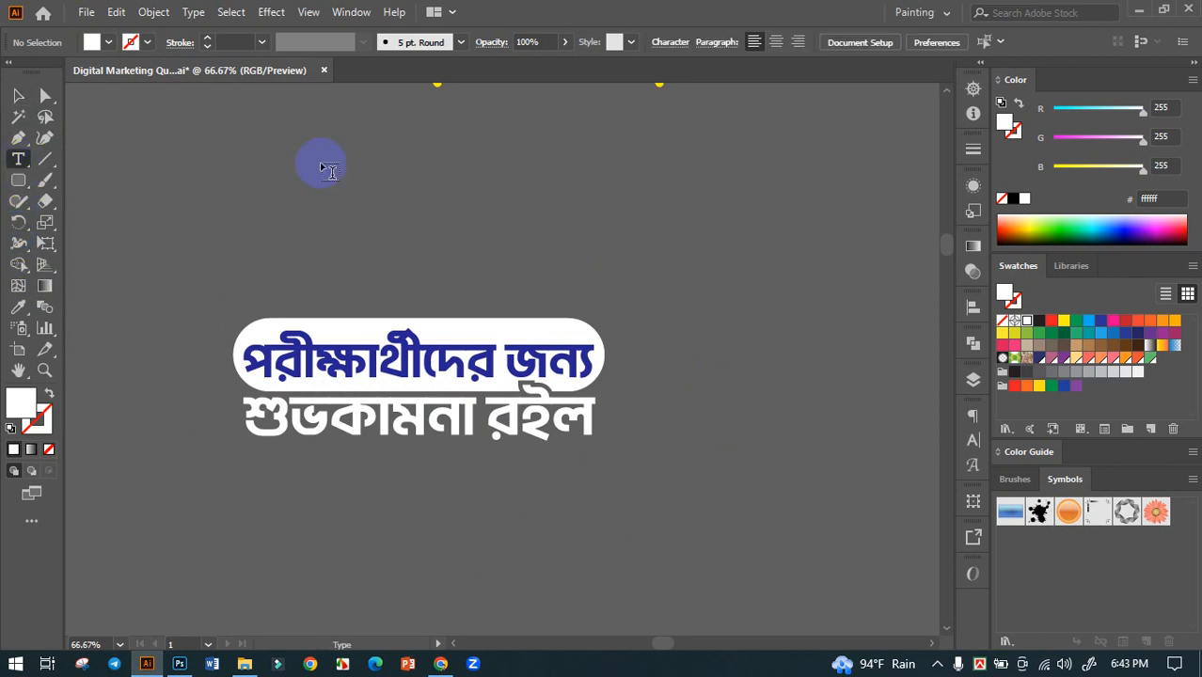
left_click(374, 231)
type("ঝঝ")
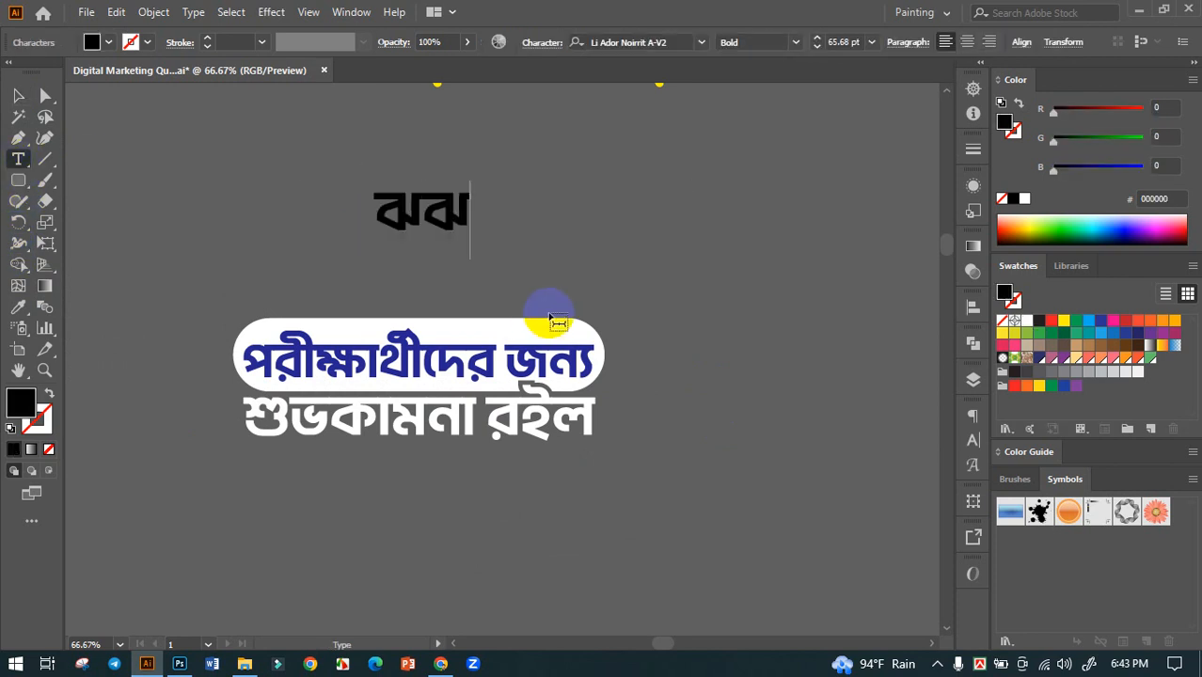
type("ঈ")
left_click(18, 95)
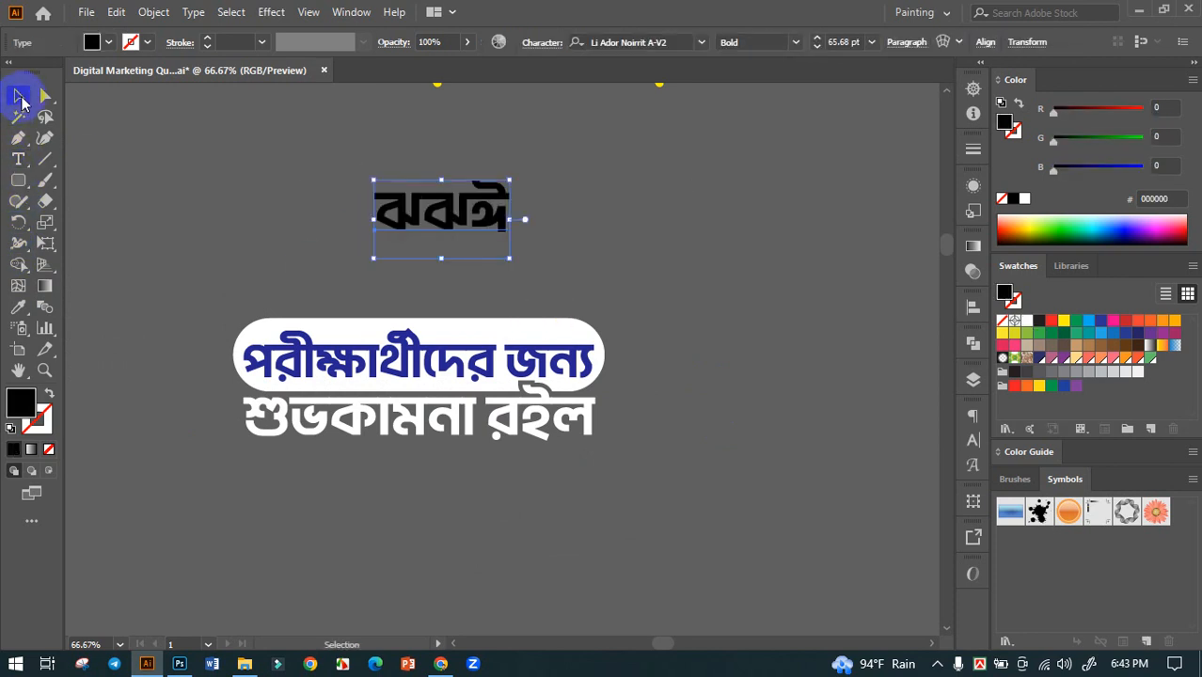
left_click(673, 45)
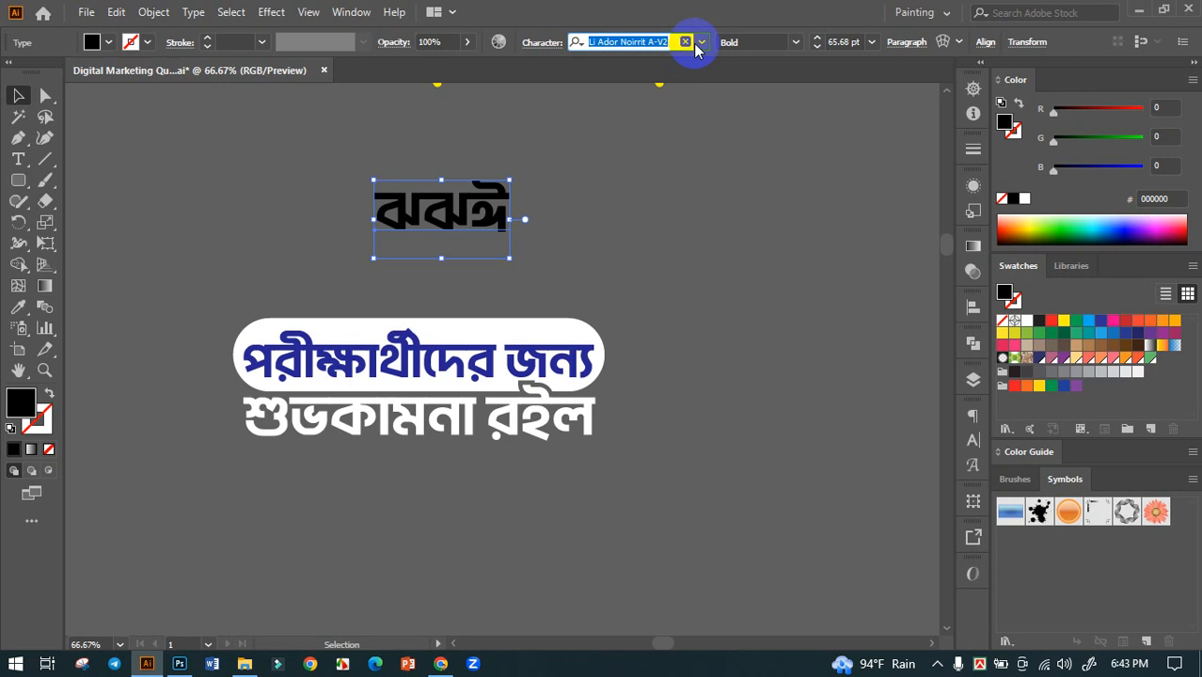
type("im")
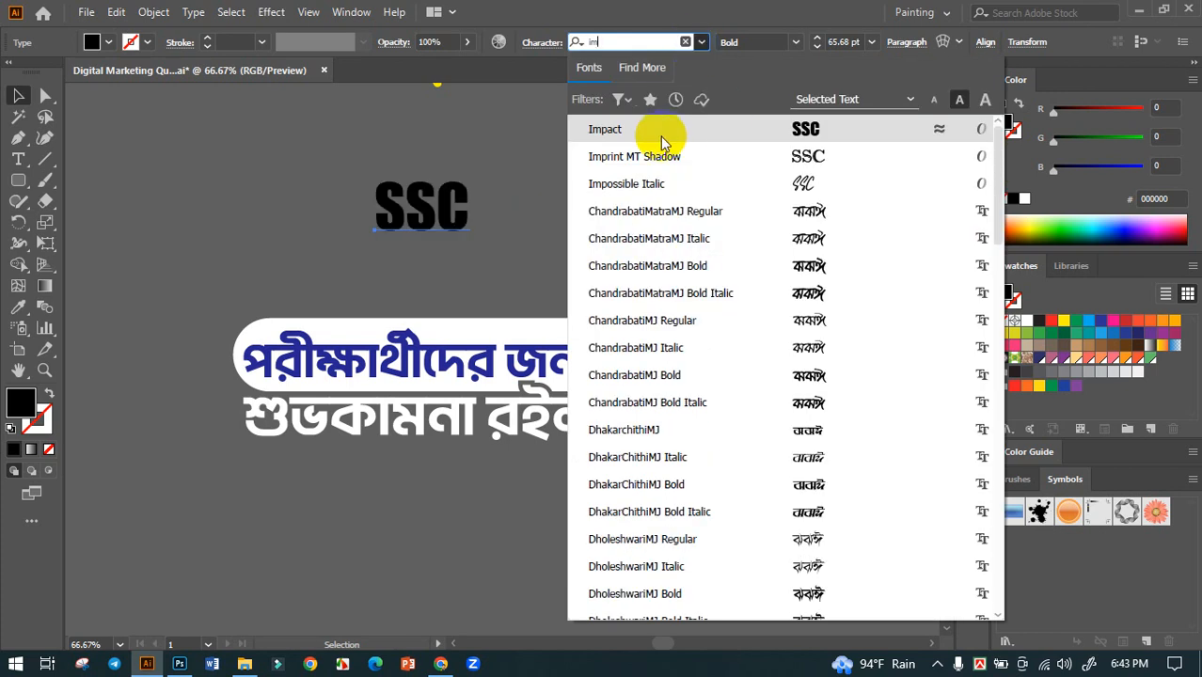
left_click(659, 134)
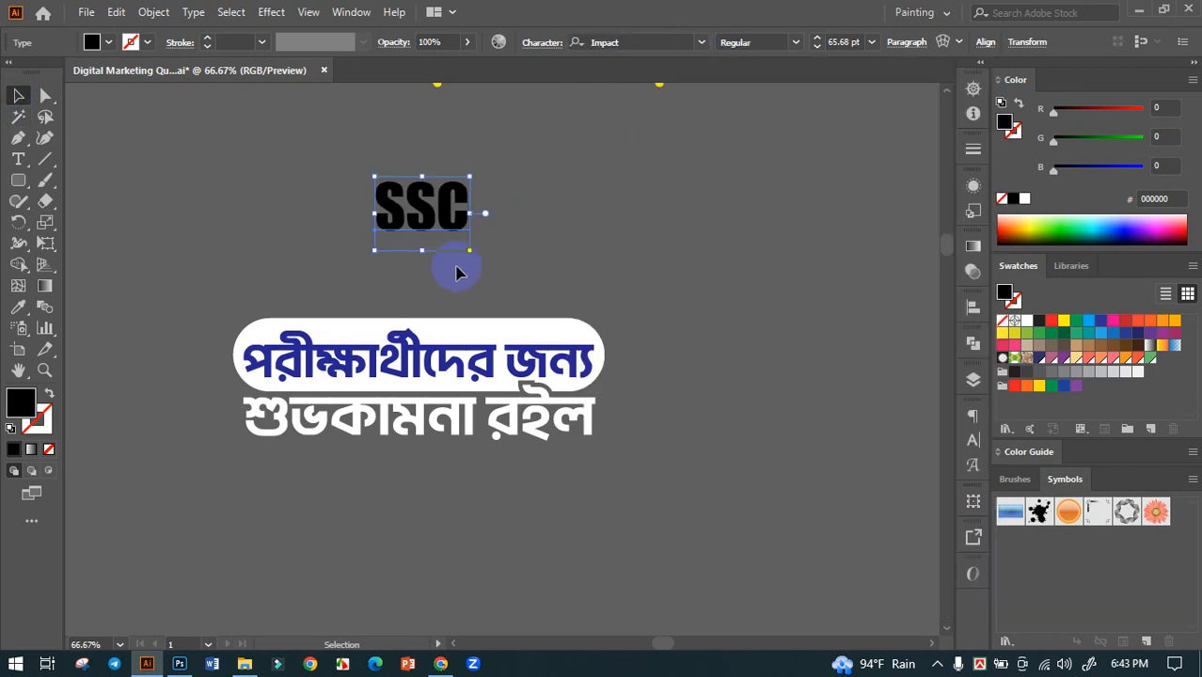
Enlarge the "SSC" text to about 143.5 pt and place it on the white shape's upper edge.
left_click_drag(471, 252, 526, 294)
left_click_drag(478, 228, 467, 308)
left_click(623, 265)
Change the font of the "SSC" text to Bebas Neue Bold.
scroll(469, 261, "up", 1)
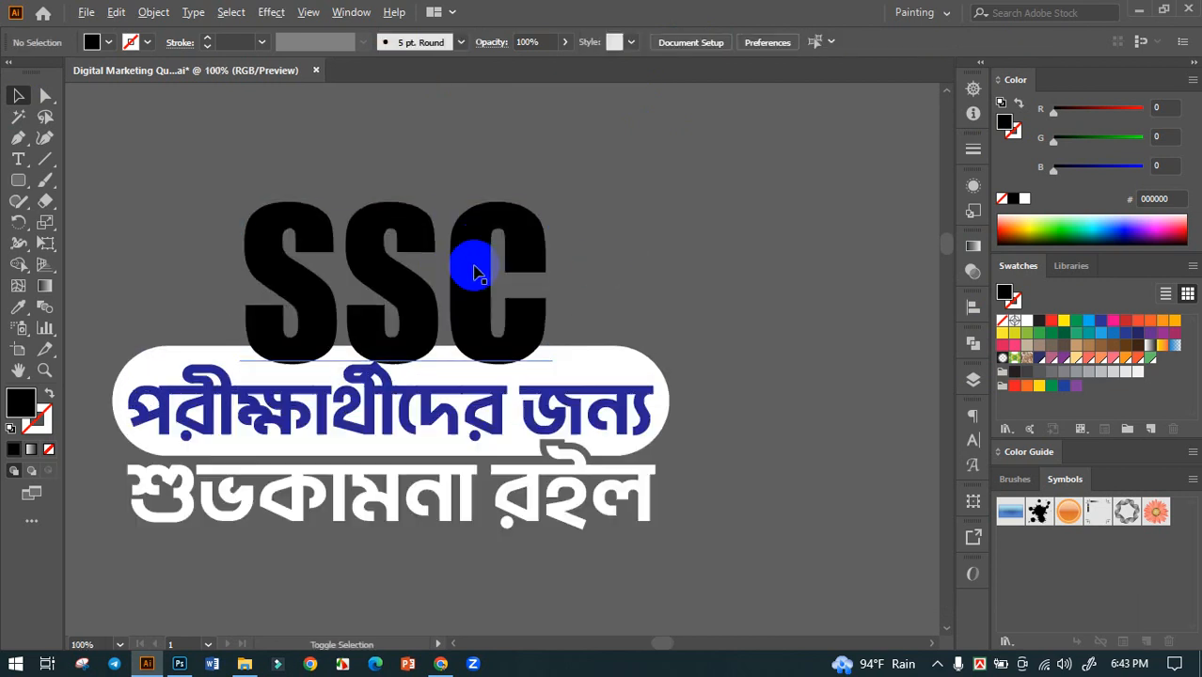
left_click(469, 260)
left_click(640, 42)
type("be")
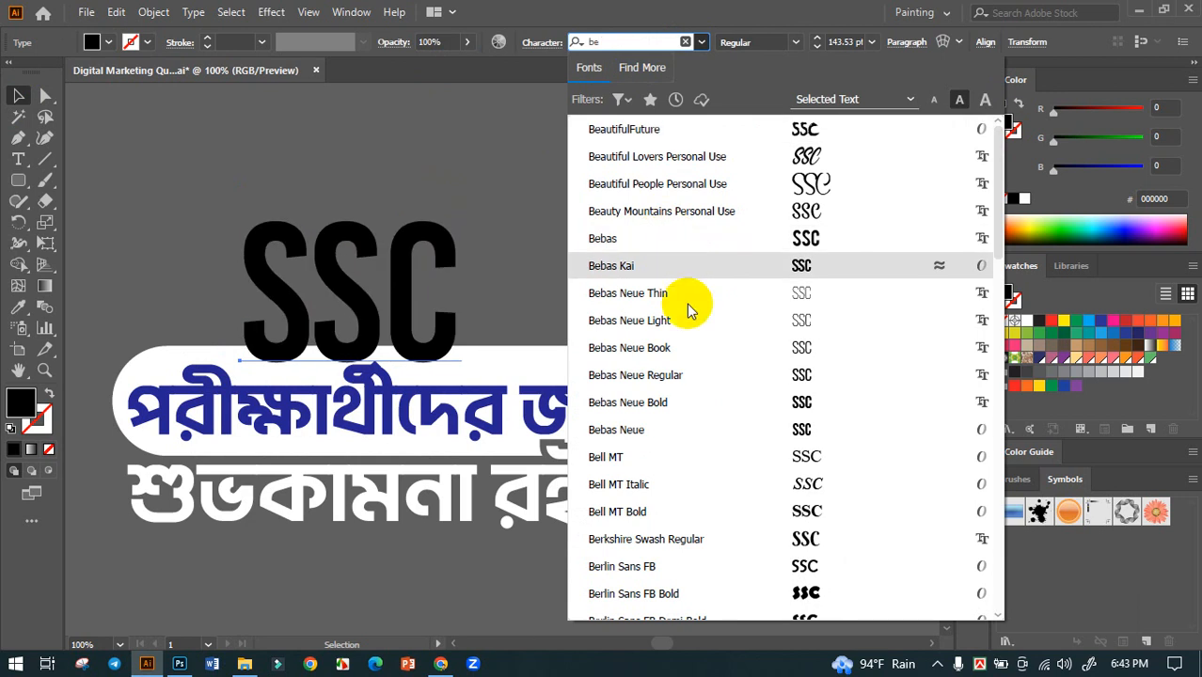
left_click(705, 400)
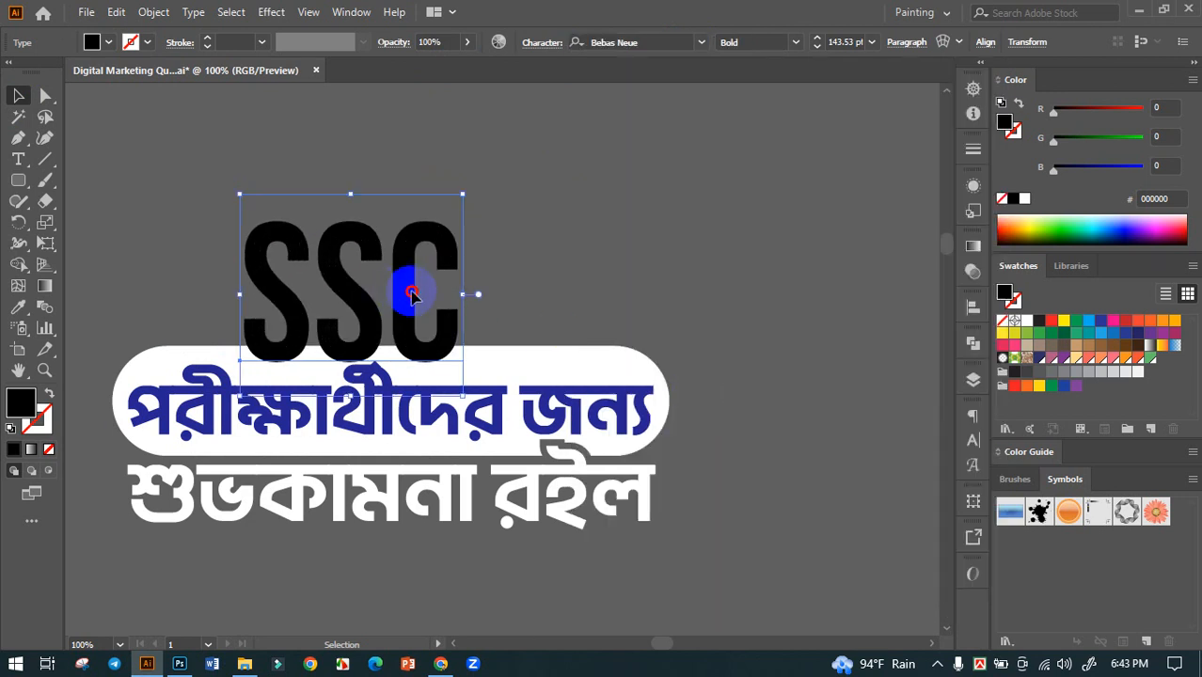
Centre "SSC" above the white shape, scale it to about 152.6 pt and raise it slightly over the shape's edge.
left_click_drag(411, 296, 451, 306)
left_click(399, 196, "shift")
left_click(392, 225)
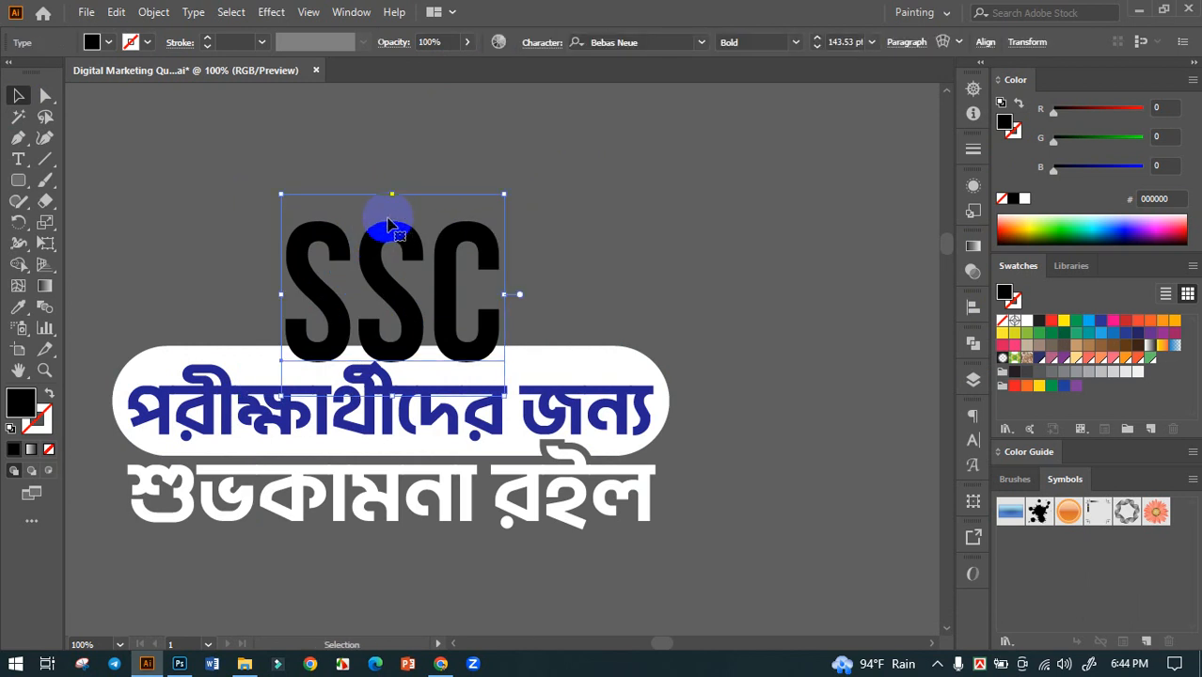
left_click_drag(393, 195, 392, 180)
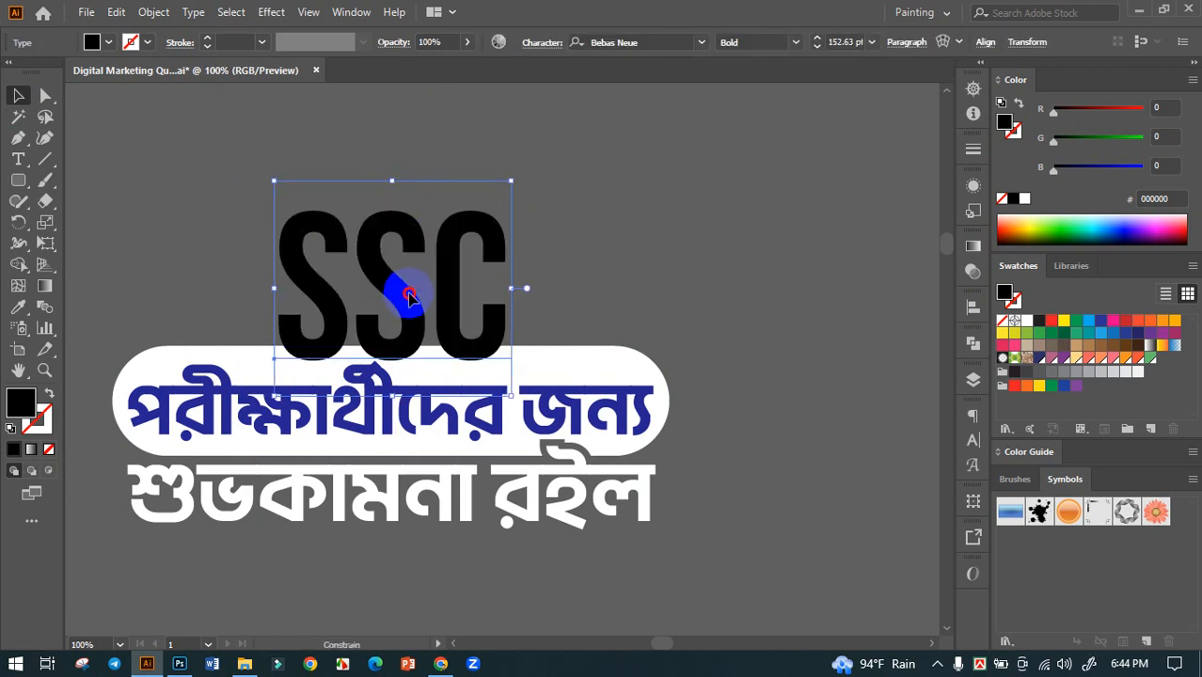
left_click_drag(409, 297, 410, 291)
left_click(622, 264)
left_click(460, 295)
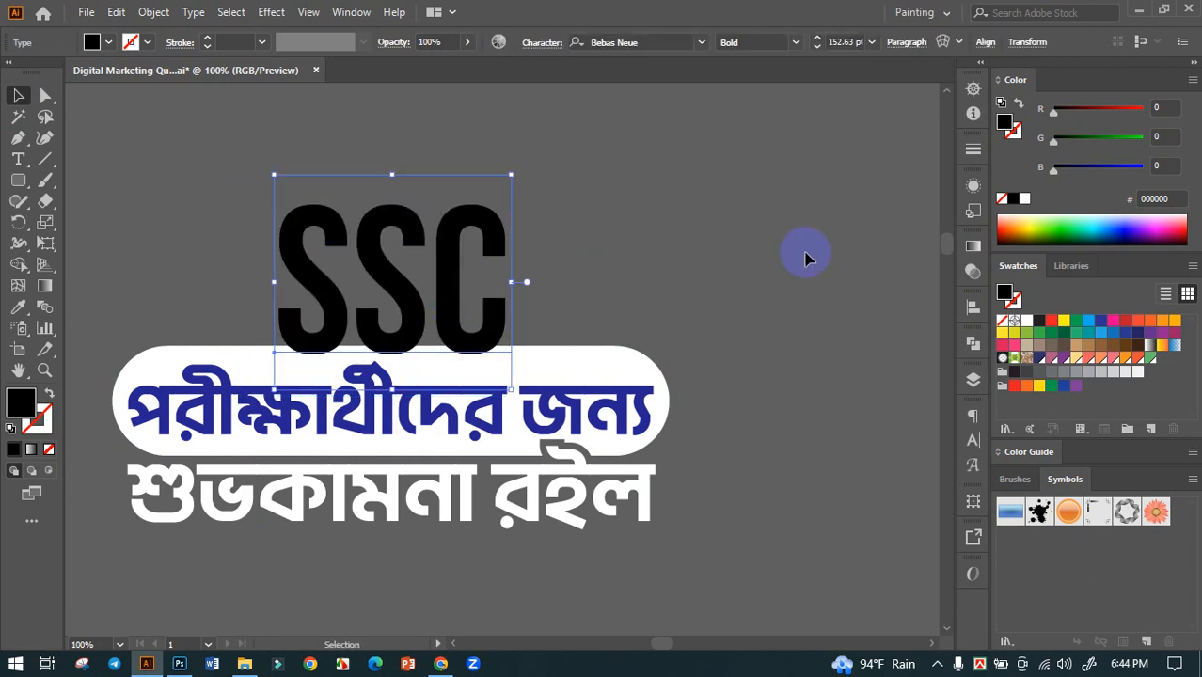
Convert the "SSC" text to outlines and centre it horizontally with the white rounded shape.
key("shift+ctrl+o")
left_click(461, 356)
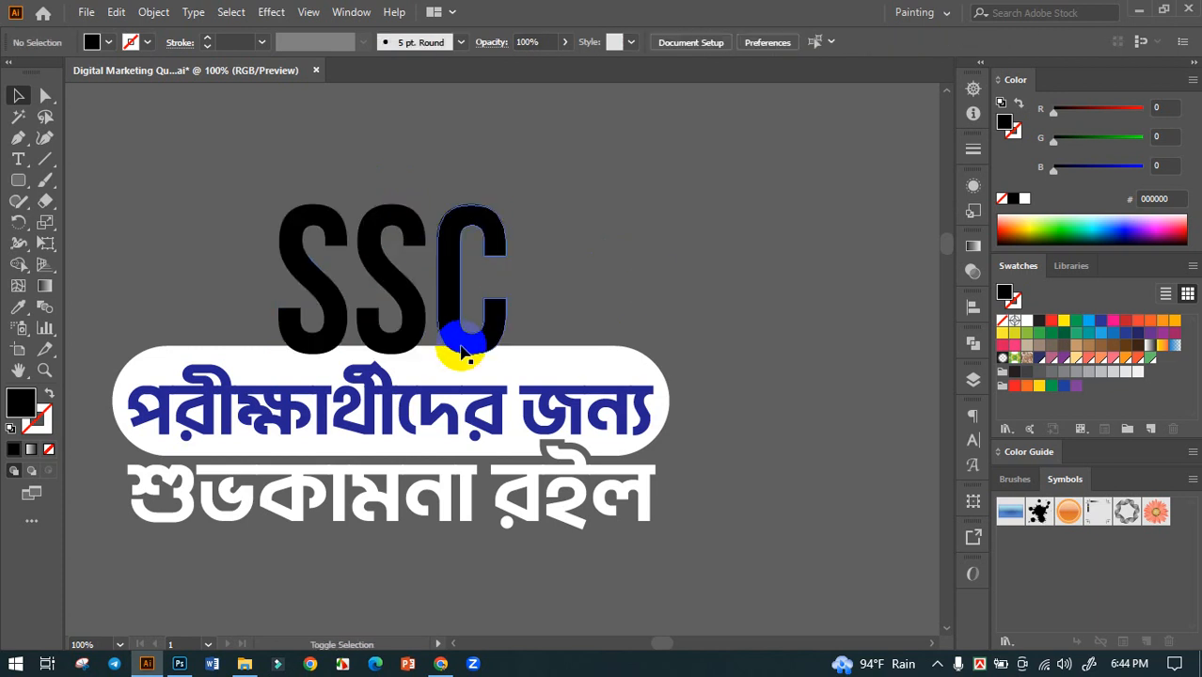
left_click(509, 357)
left_click(453, 299, "shift")
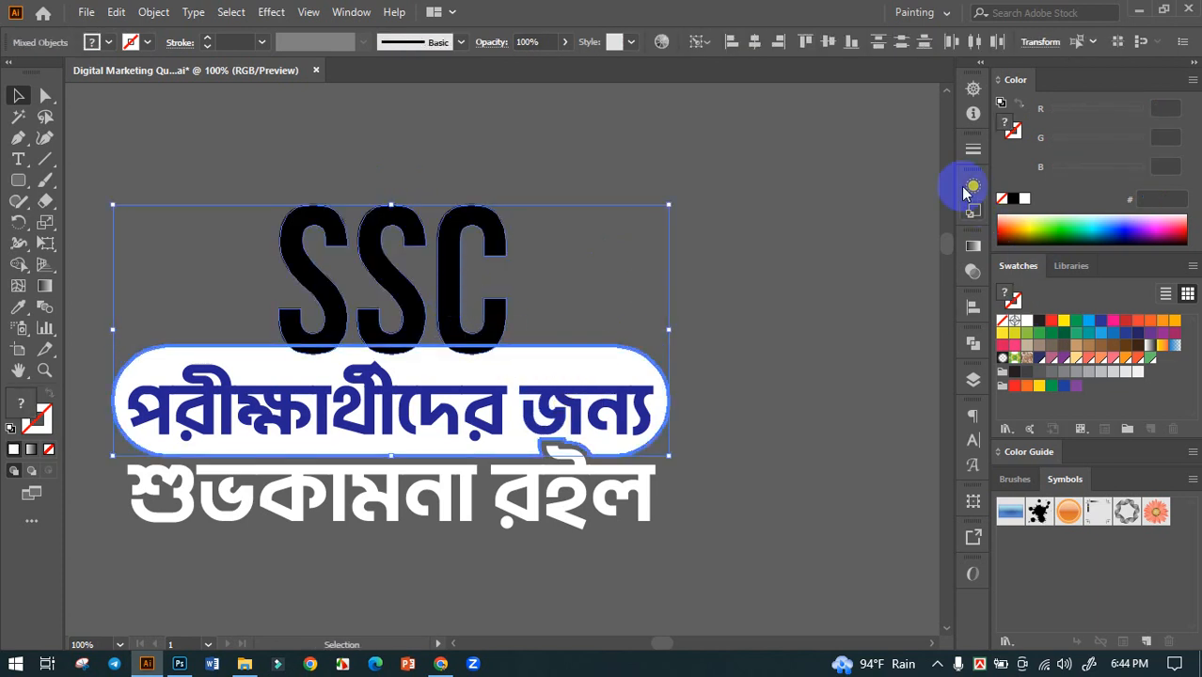
left_click(973, 306)
left_click(922, 301)
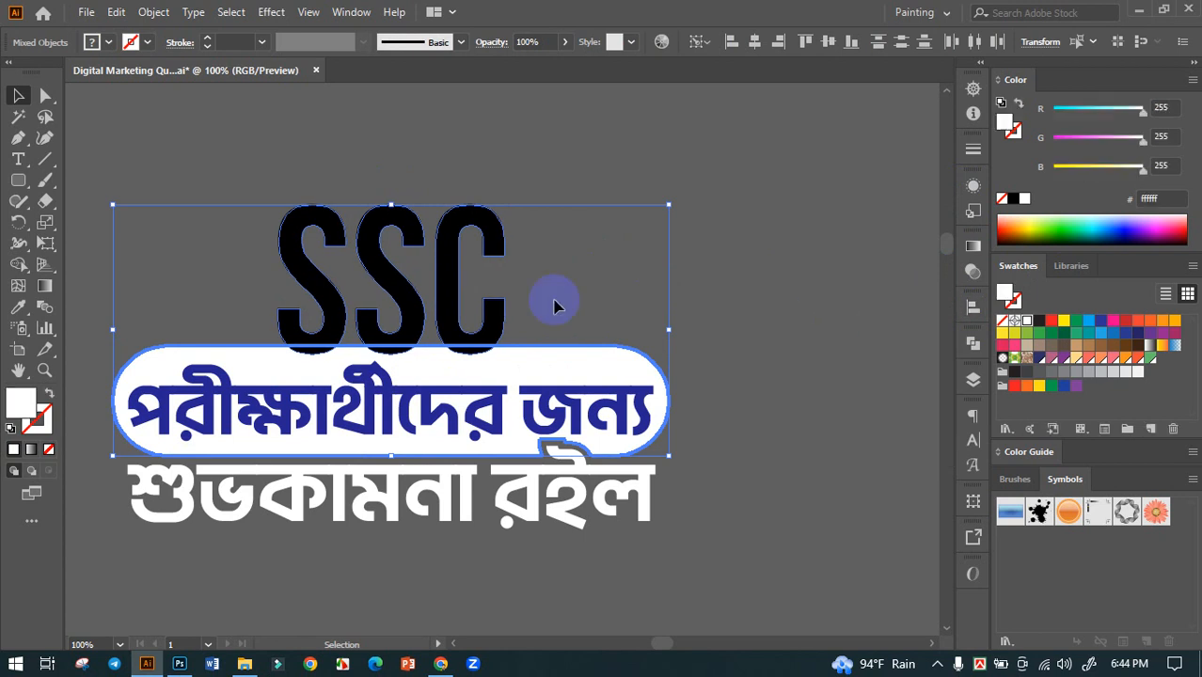
left_click(550, 301)
Offset the path of the "SSC" letters by 5 px with miter joins and a miter limit of 4.
left_click(469, 295)
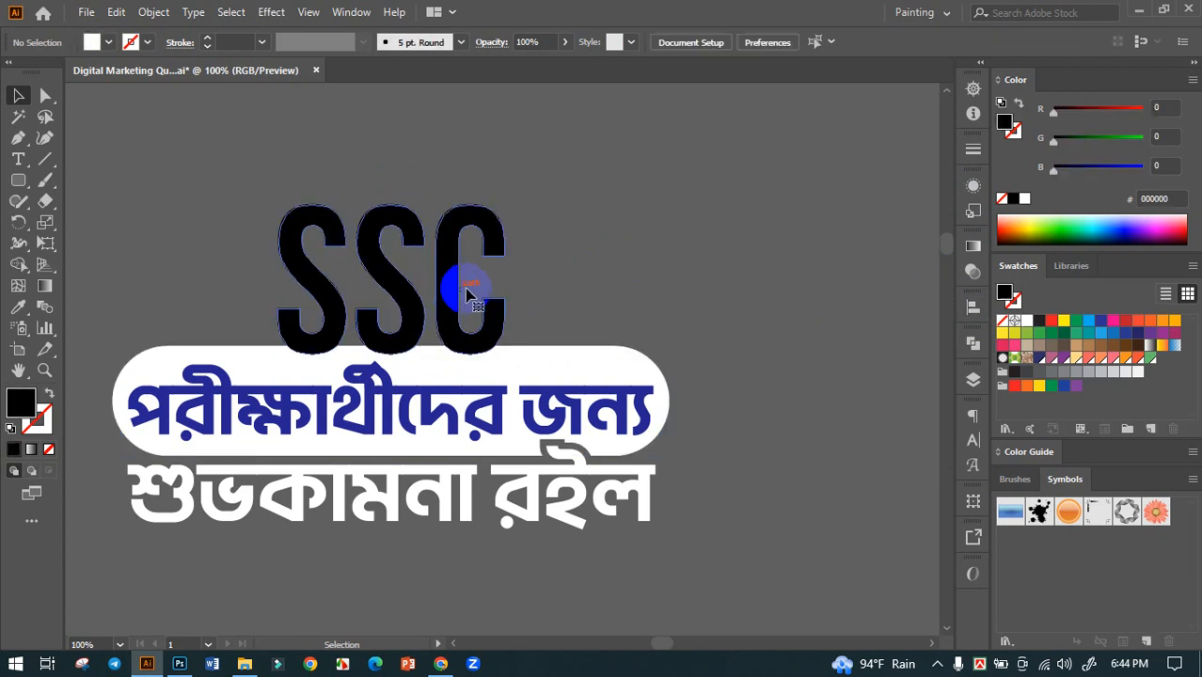
left_click(154, 12)
mouse_move(220, 426)
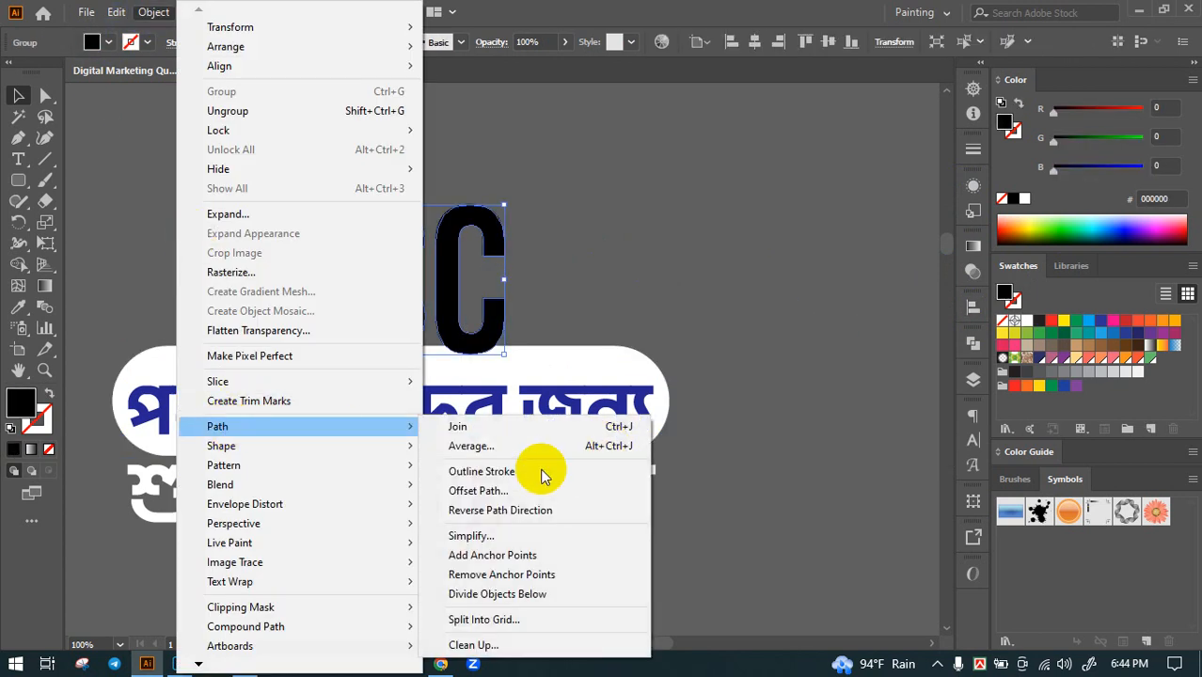
left_click(480, 490)
left_click(500, 528)
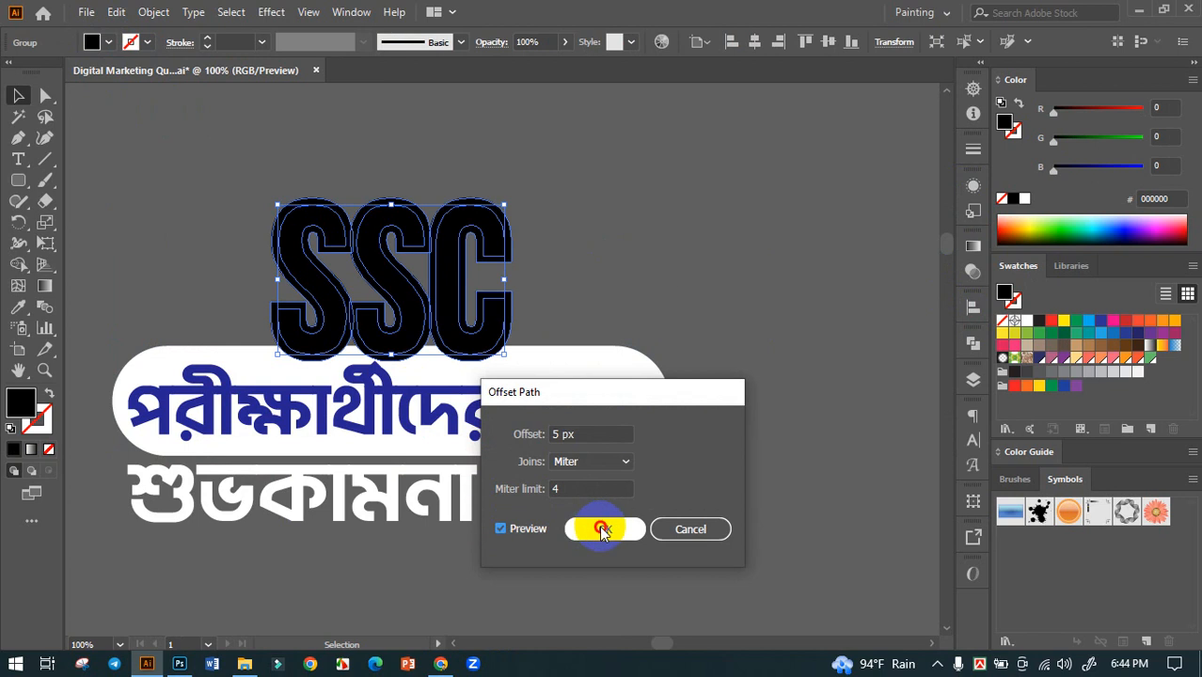
left_click(603, 529)
Use the Shape Builder to remove the offset "SSC" outlines and cut their overlaps out of the white rounded shape.
left_click(557, 362, "shift")
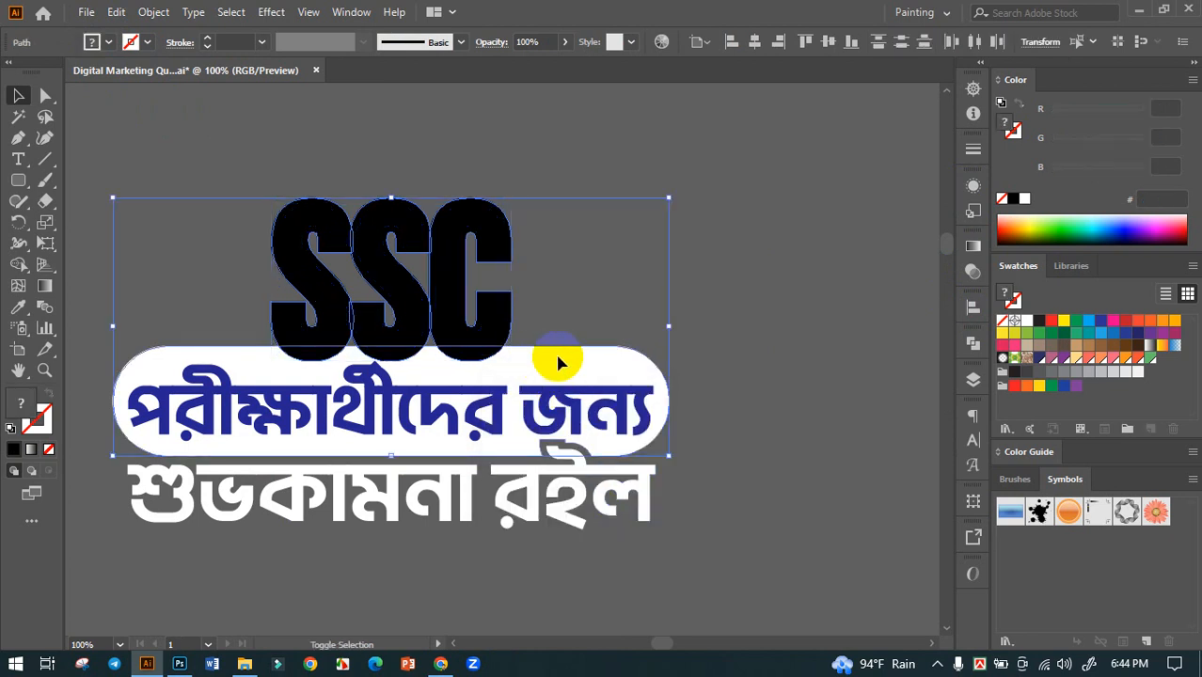
left_click(20, 265)
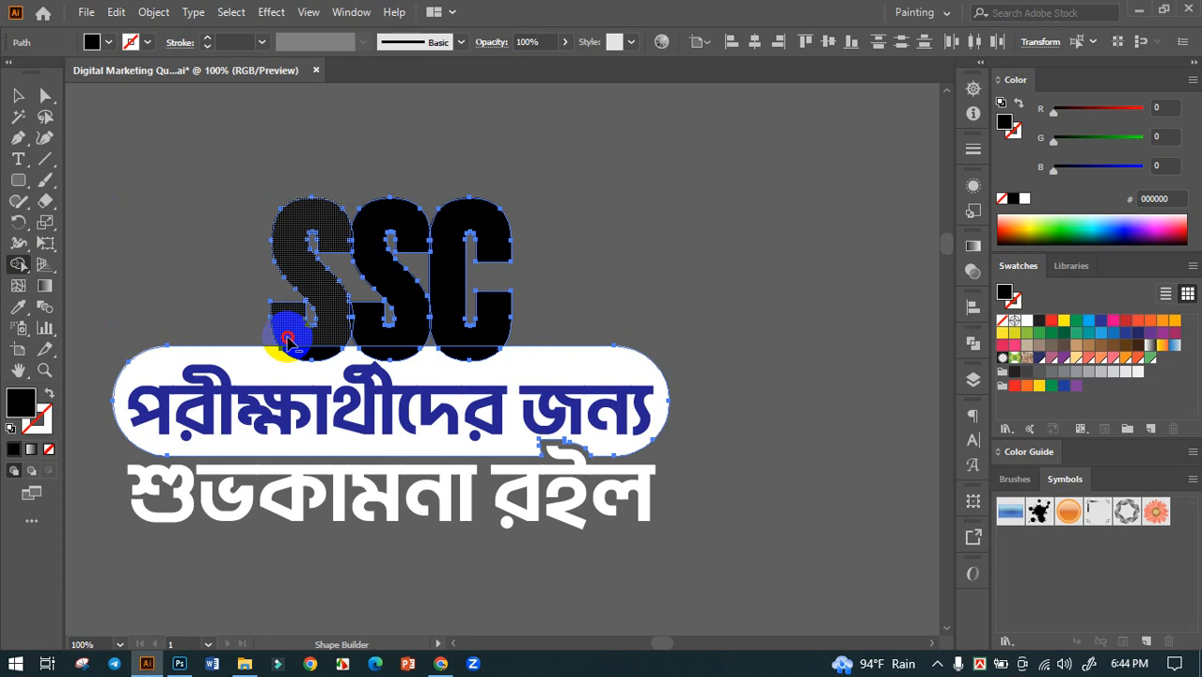
mouse_move(303, 351)
left_mouse_down()
mouse_move(382, 341)
mouse_move(368, 330)
mouse_move(394, 353)
left_mouse_up()
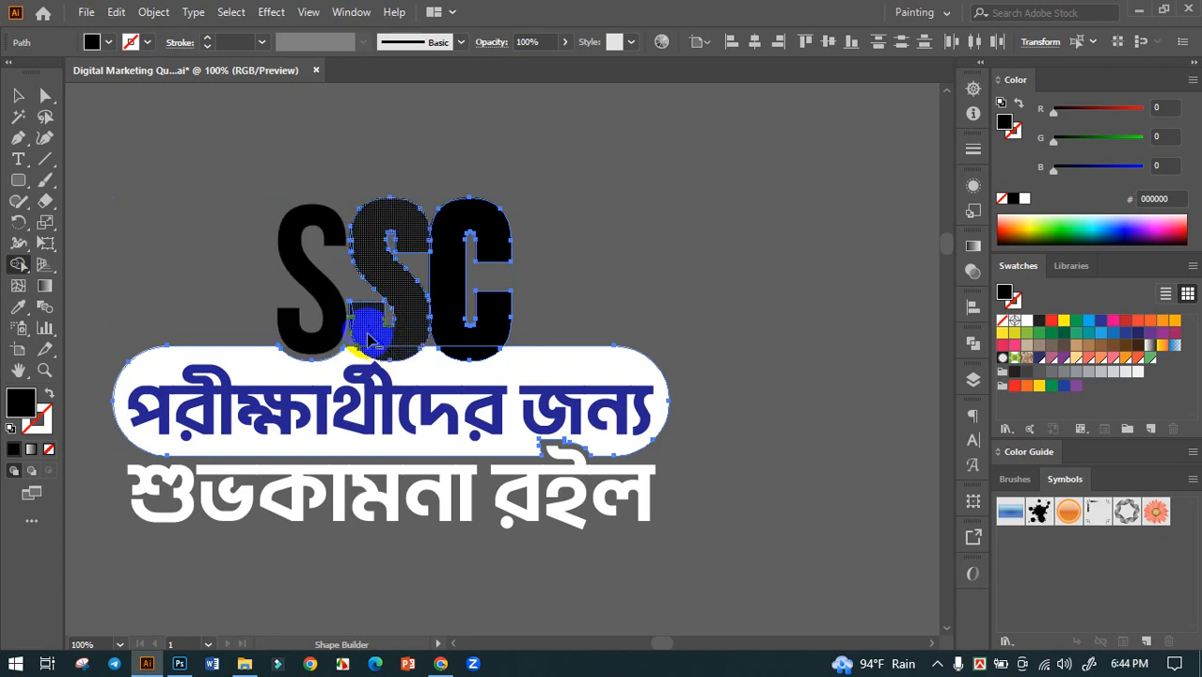
scroll(344, 301, "up", 3)
scroll(344, 301, "up", 1)
left_click(376, 320, "alt")
left_click_drag(384, 260, 433, 439)
left_click_drag(416, 294, 425, 275)
left_click_drag(775, 311, 481, 148)
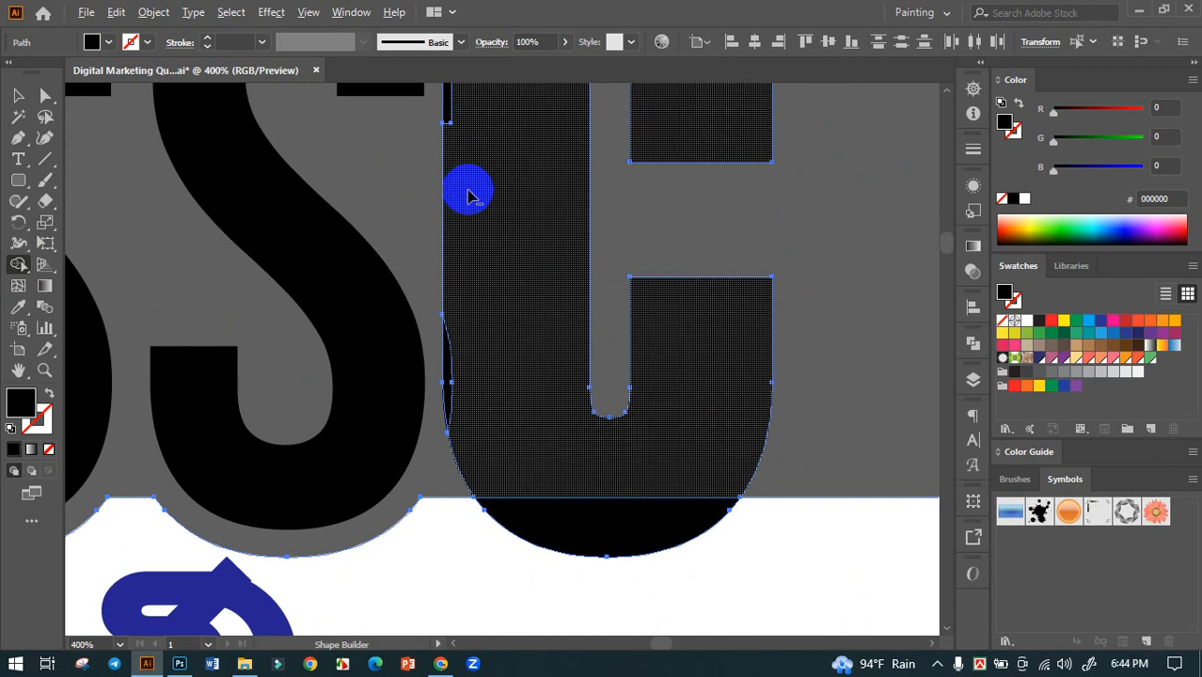
mouse_move(449, 108)
left_mouse_down()
mouse_move(482, 362)
mouse_move(547, 515)
mouse_move(602, 522)
left_mouse_up()
scroll(749, 357, "down", 4)
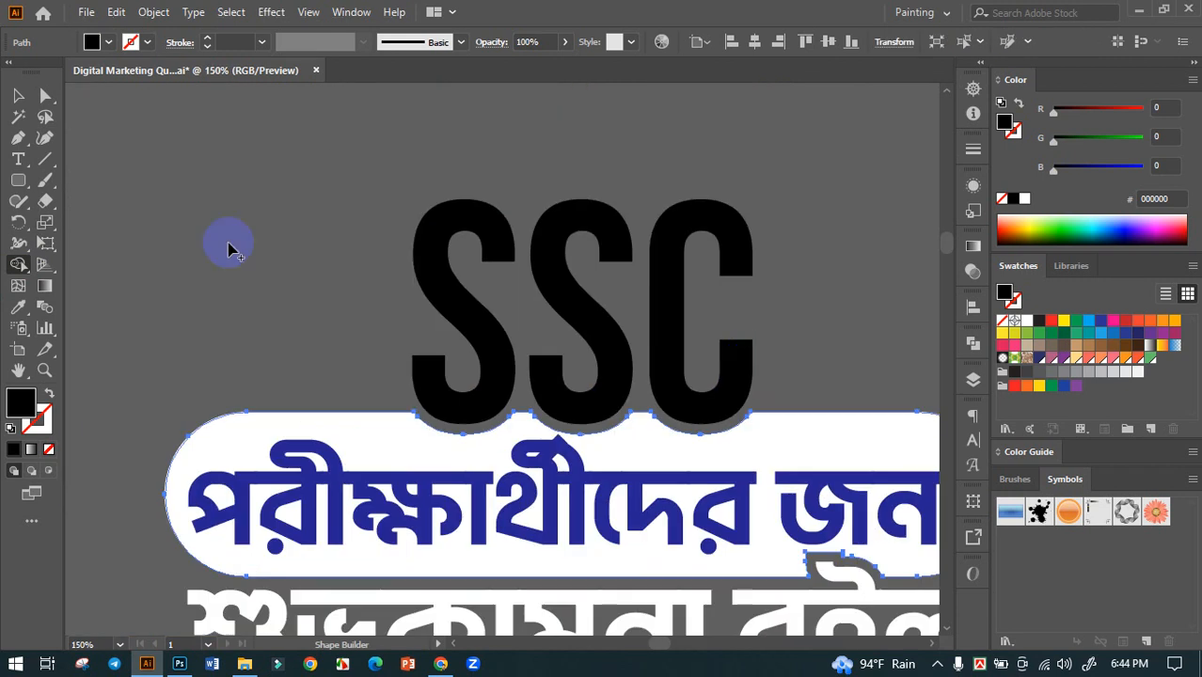
left_click(19, 96)
left_click(233, 196)
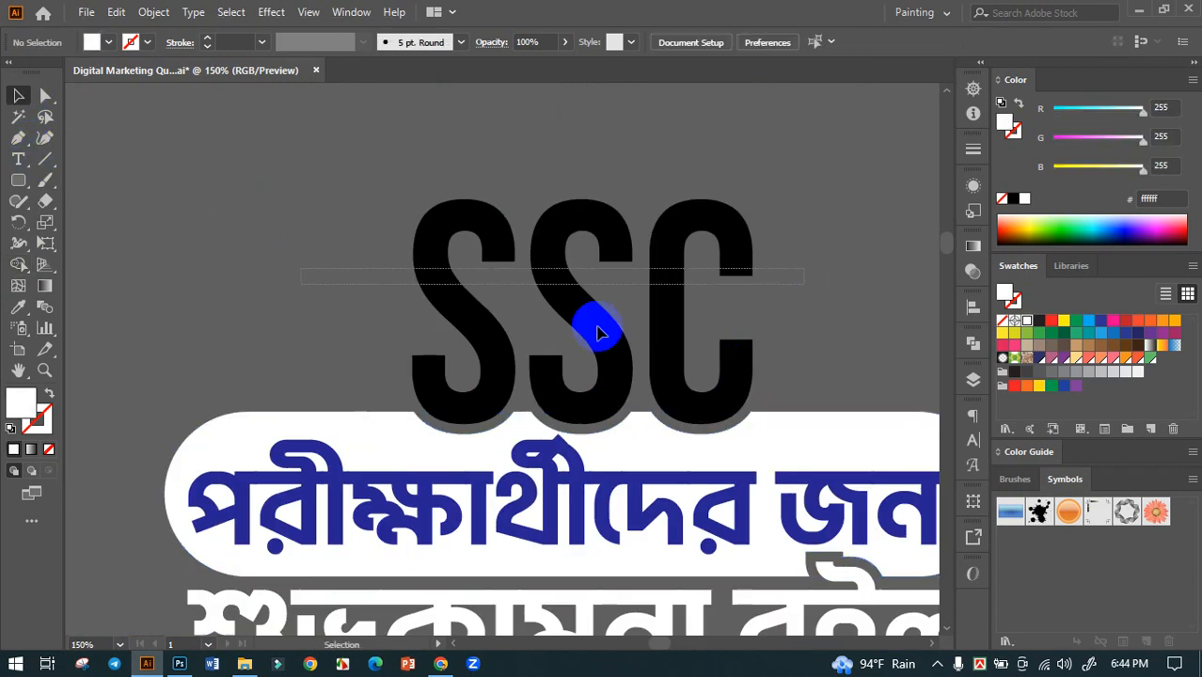
Fill the "SSC" letters with the white sampled from the rounded shape using the Eyedropper.
left_click(595, 322)
left_click(19, 309)
left_click(365, 418)
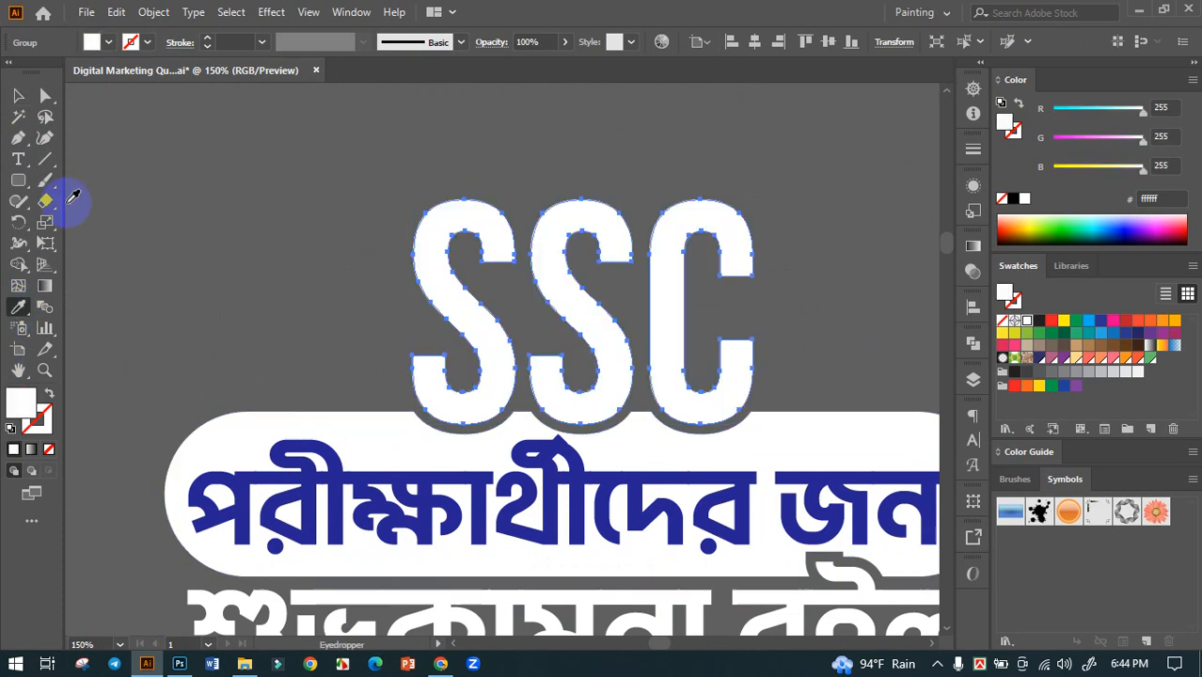
left_click(18, 96)
left_click(144, 162)
Bring the whole lettering into the Photoshop design, scale it to 41.16% and place it over the lower part of the photo.
scroll(199, 188, "down", 3)
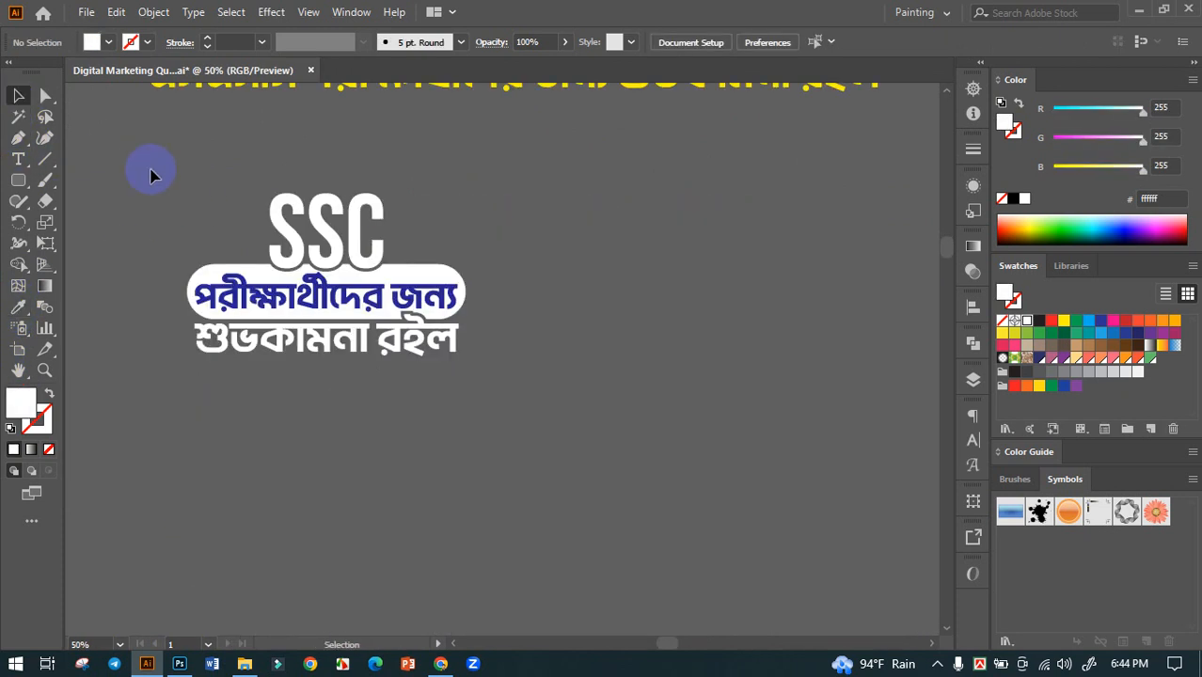
left_click_drag(516, 407, 516, 407)
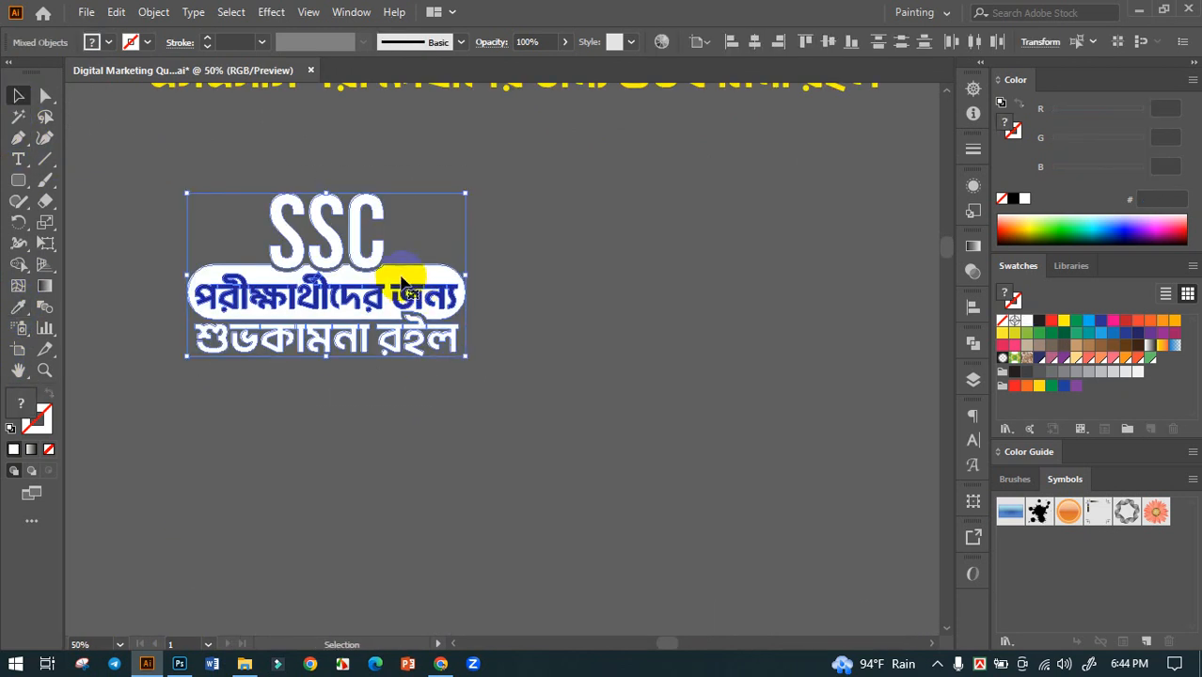
left_click_drag(402, 284, 605, 496)
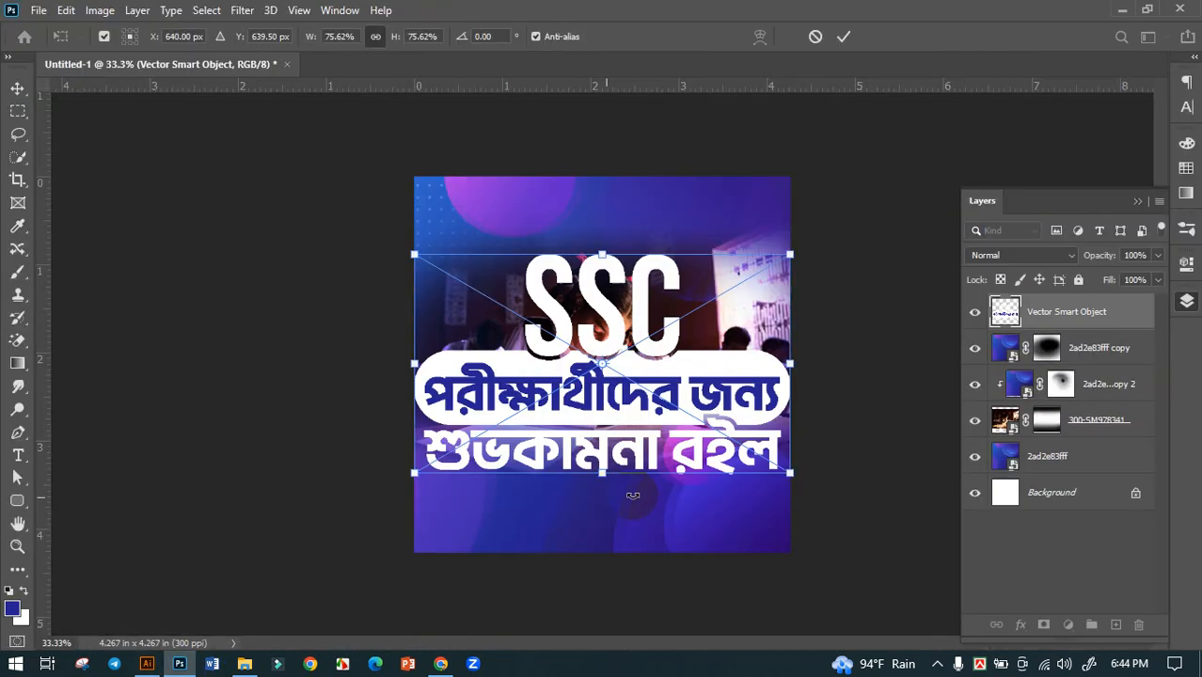
left_click_drag(801, 273, 704, 304)
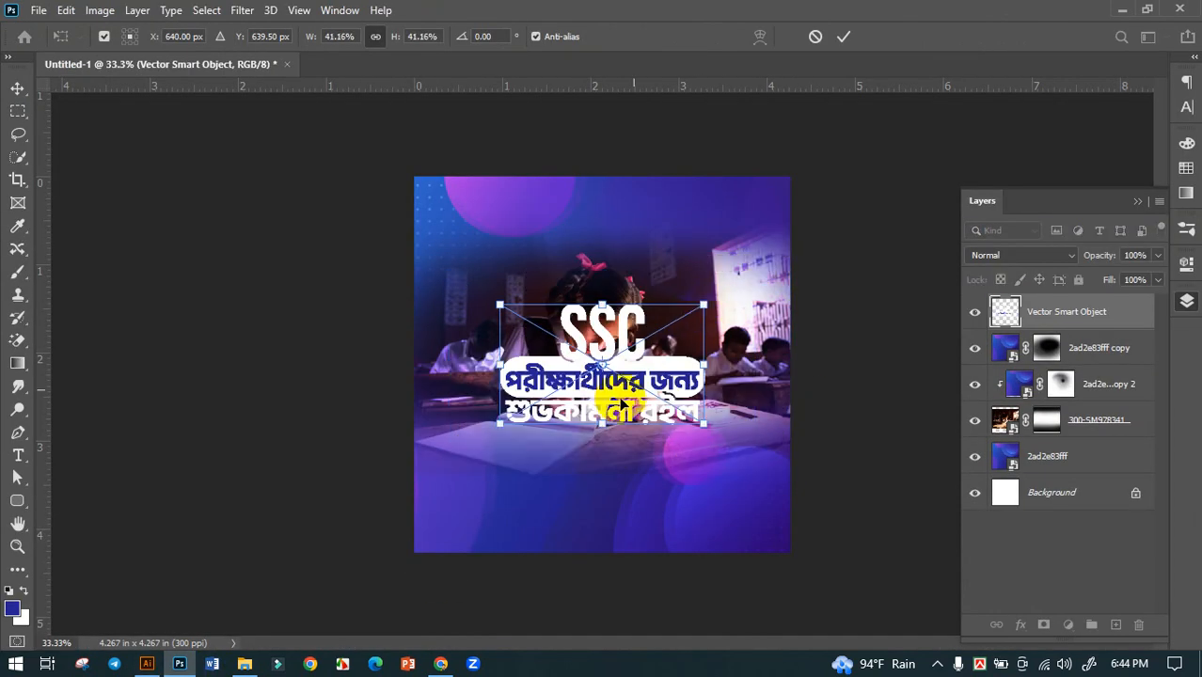
left_click_drag(630, 400, 607, 503)
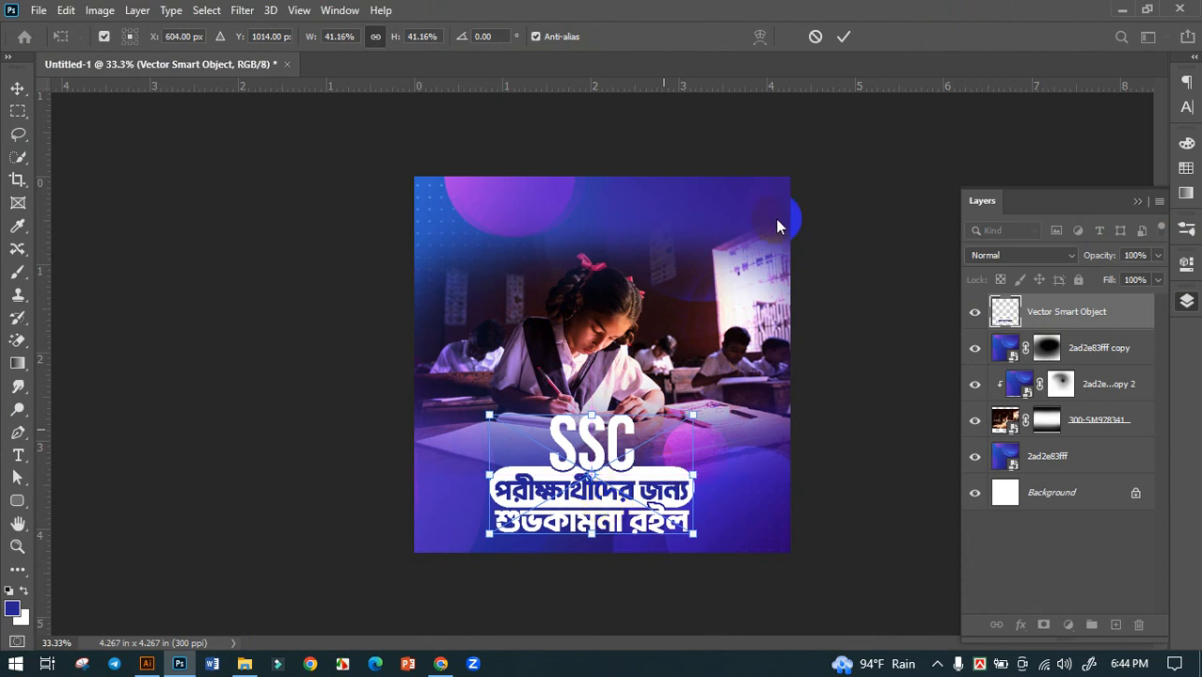
left_click(845, 32)
Select the whole canvas, centre the lettering layer horizontally on it and clear the selection.
key("i")
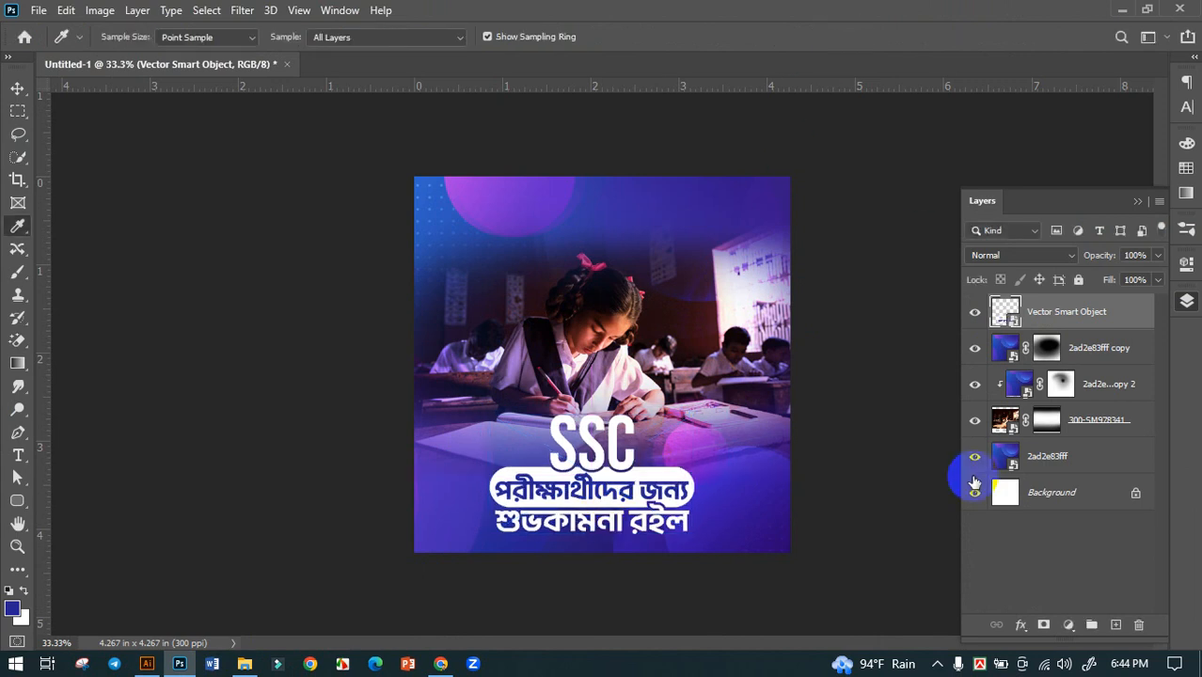
left_click(17, 91)
left_click(16, 110)
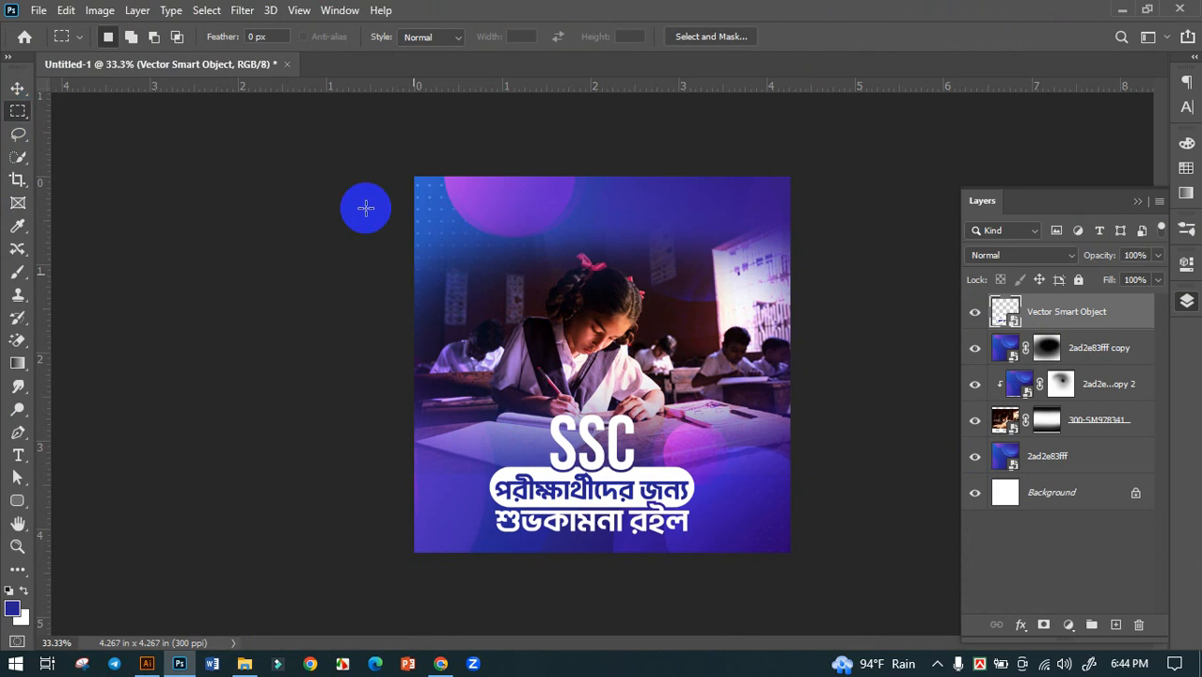
left_click_drag(380, 166, 1021, 664)
left_click(17, 88)
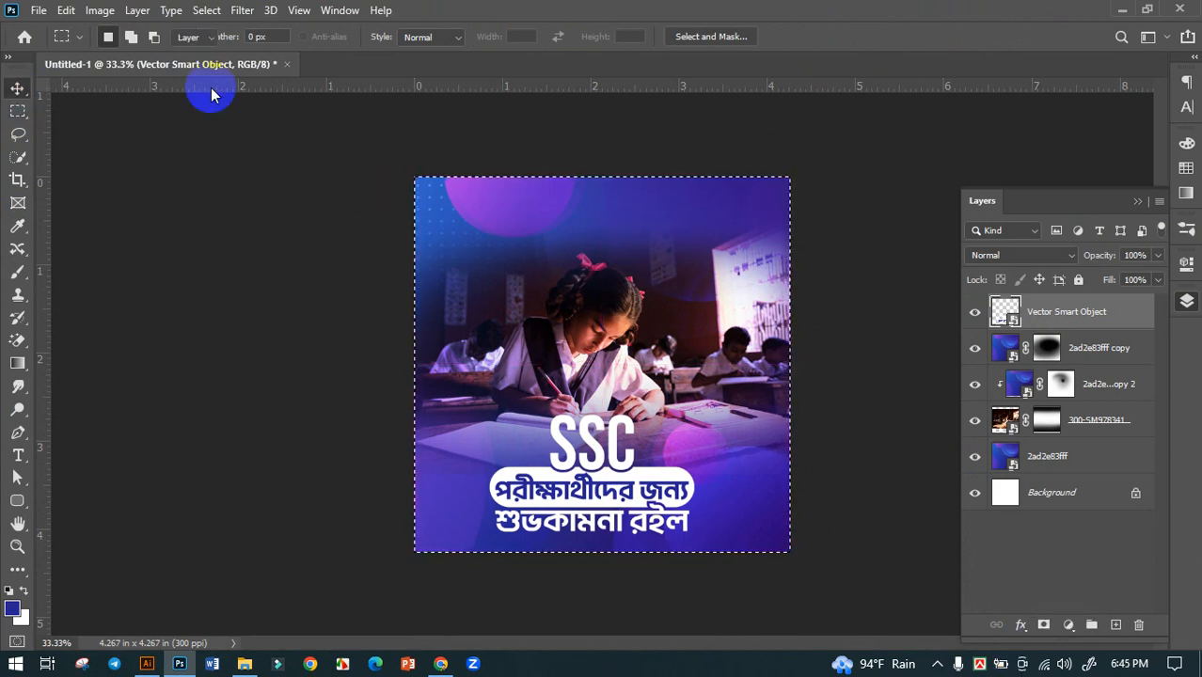
left_click(400, 39)
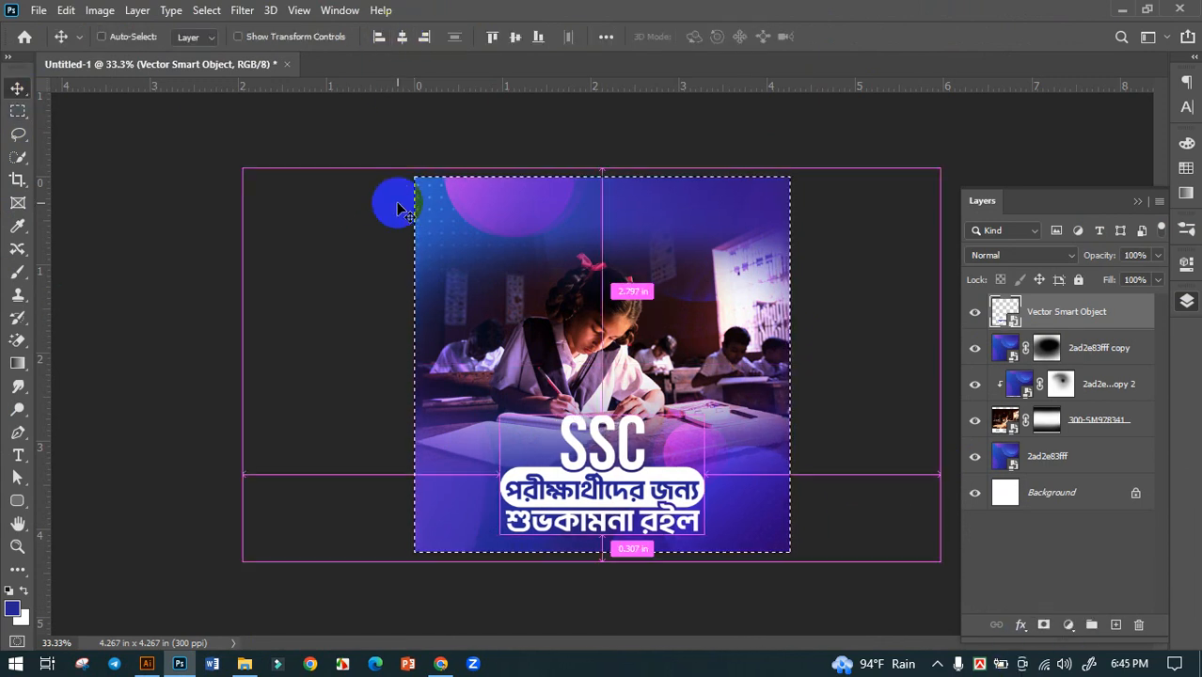
key("ctrl+d")
key("ctrl+minus")
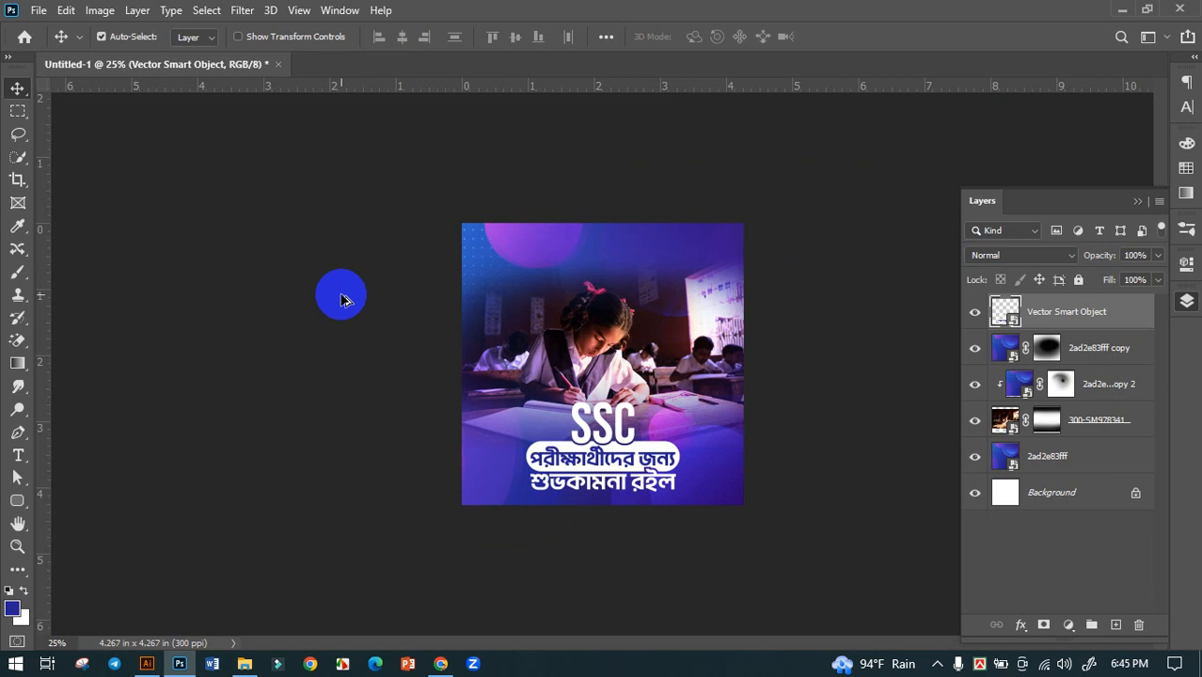
key("ctrl+plus")
scroll(853, 458, "up", 1)
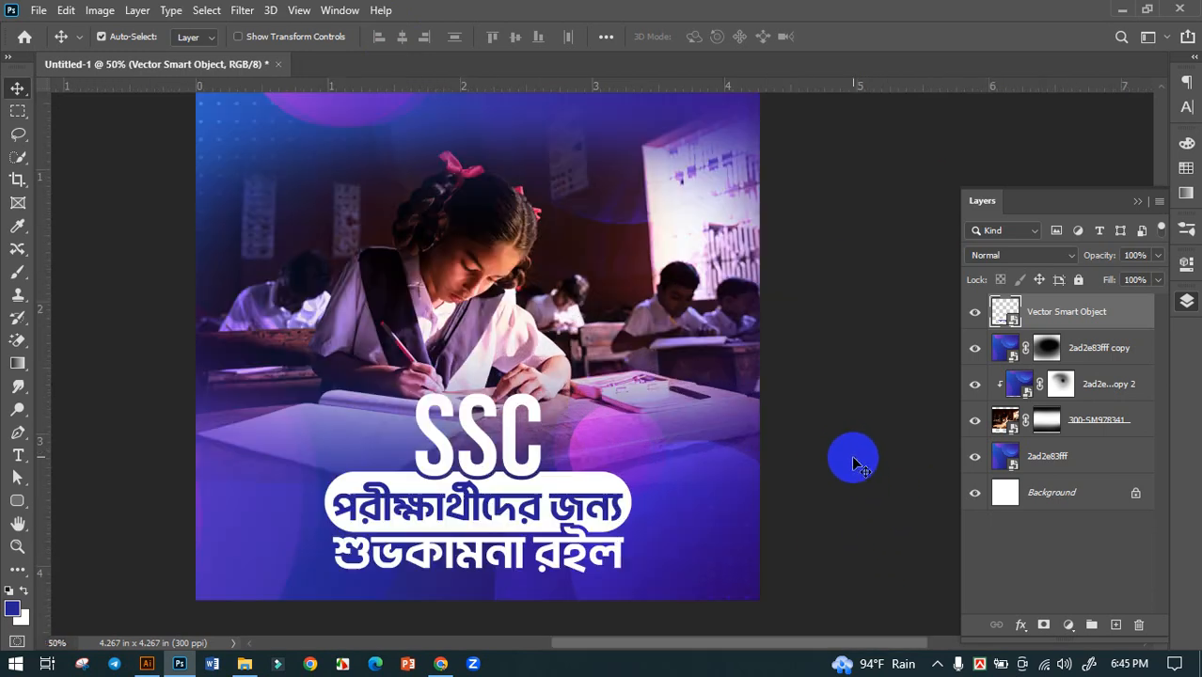
left_click_drag(847, 467, 839, 513)
scroll(849, 496, "down", 1)
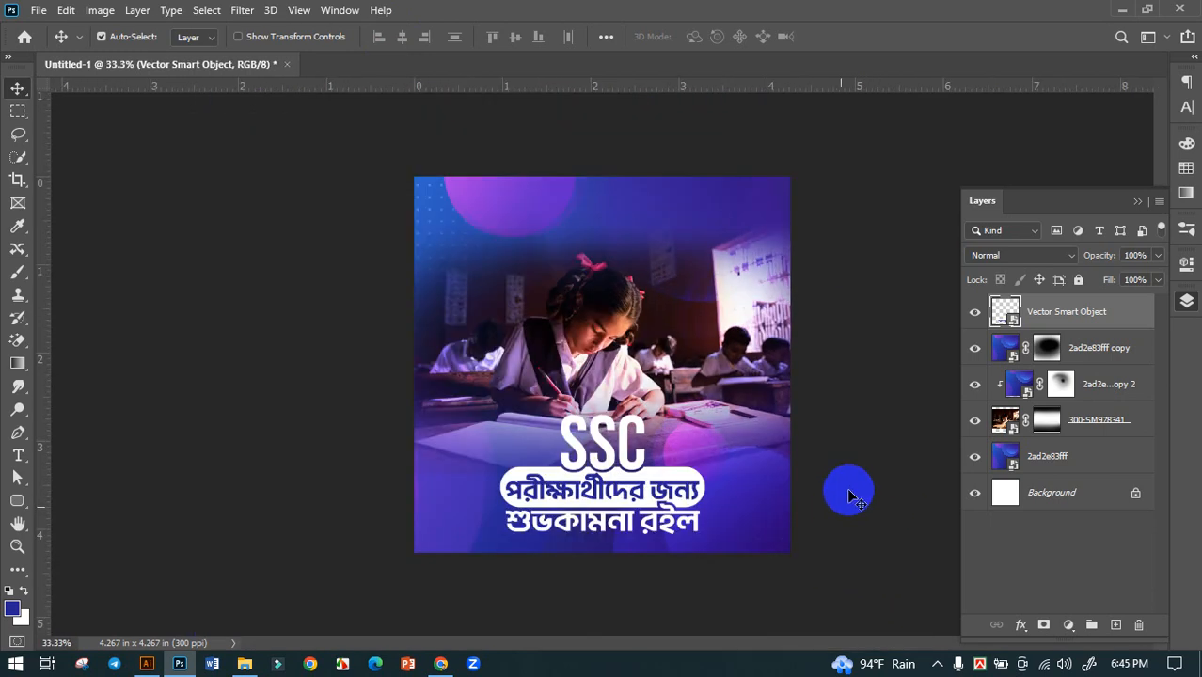
Add a Bevel & Emboss effect to the lettering layer and reduce its size to 0 px.
scroll(667, 497, "up", 1)
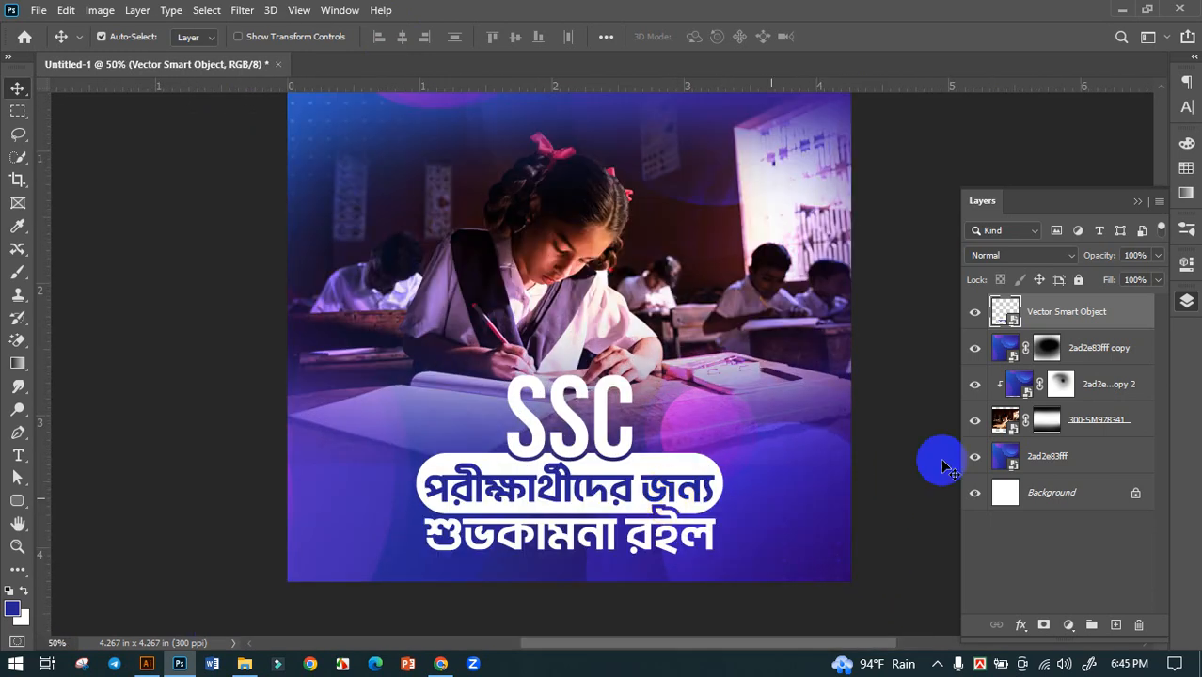
left_click(1023, 626)
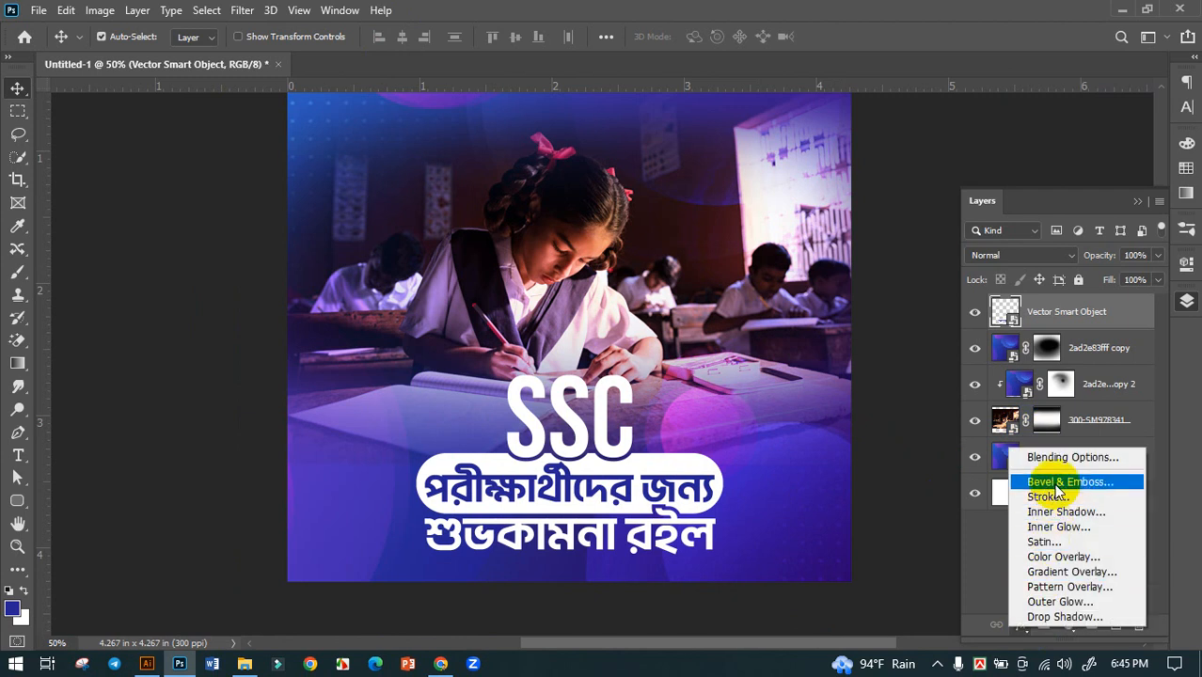
left_click(1051, 483)
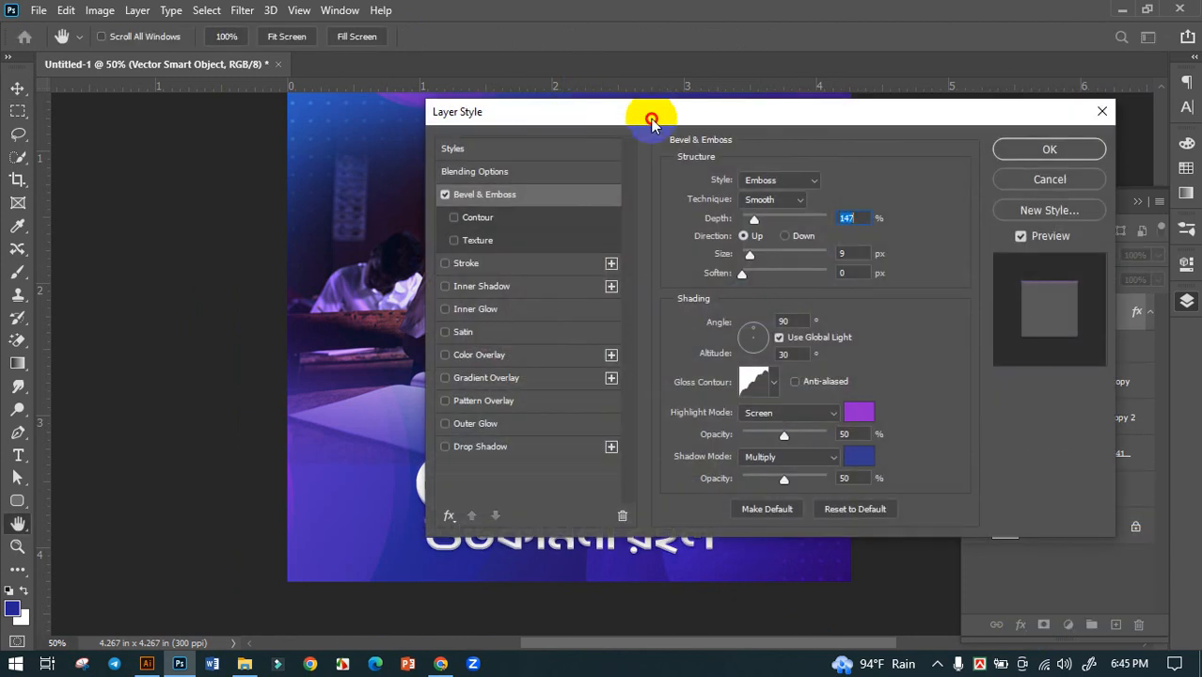
left_click_drag(652, 114, 799, 9)
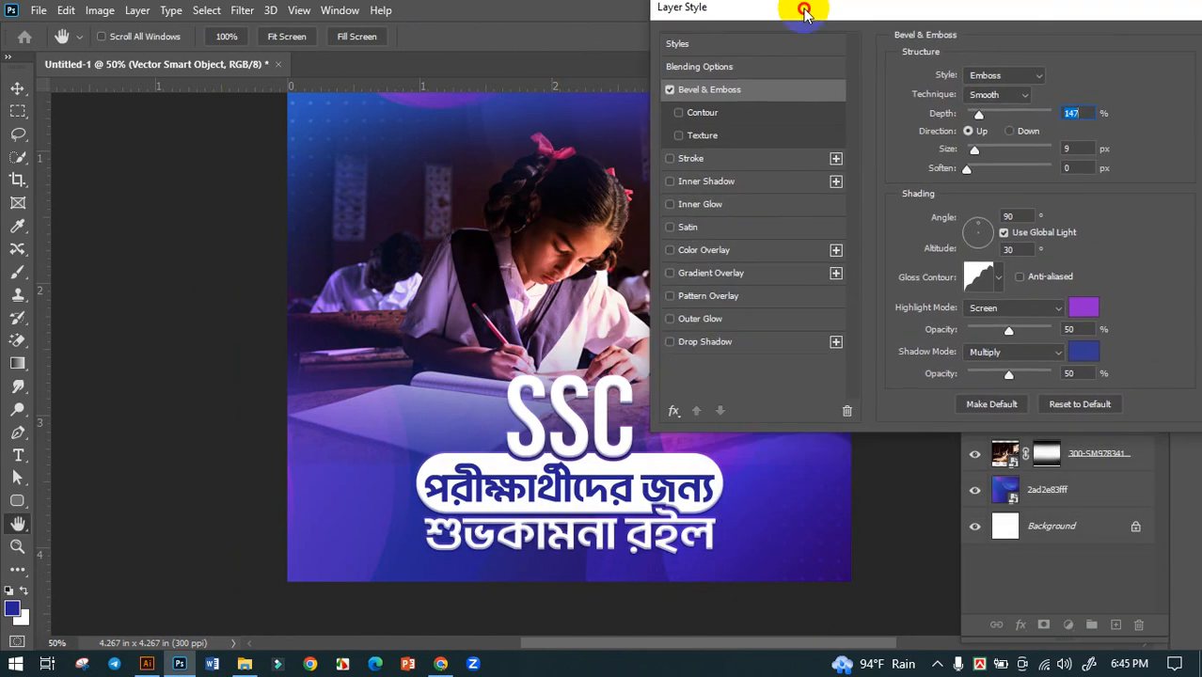
left_click_drag(978, 164, 968, 164)
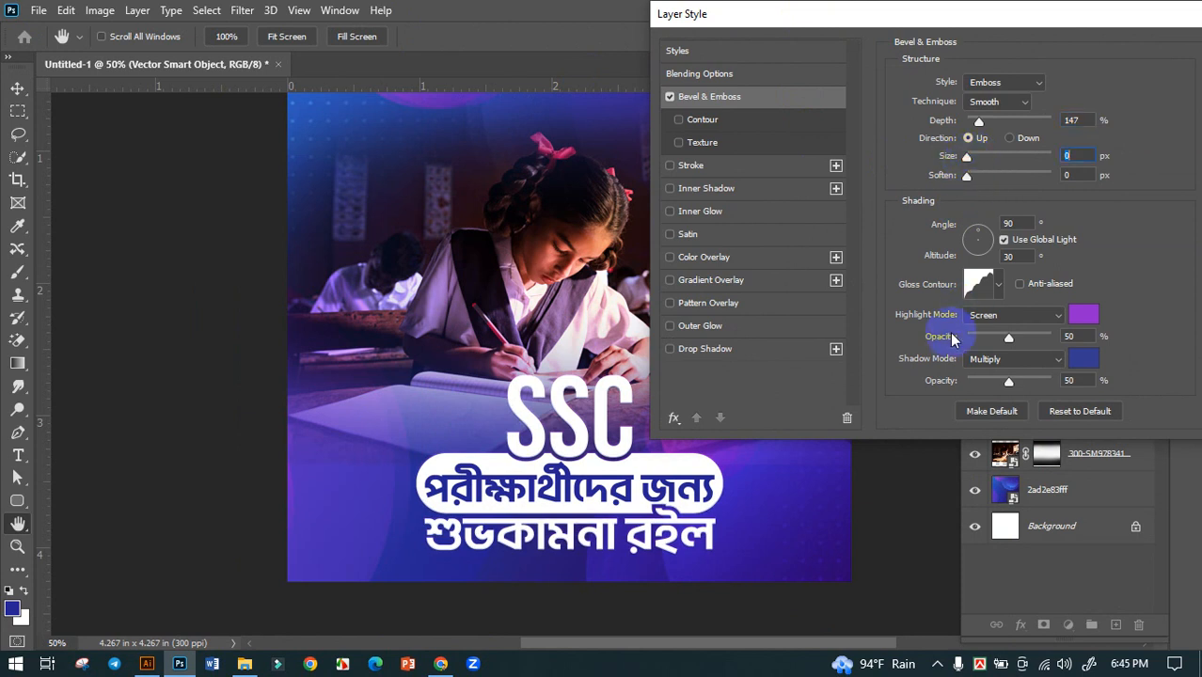
Add a Drop Shadow to the lettering with the dark blue 211f47 sampled from the image, and apply the layer style.
left_click(698, 350)
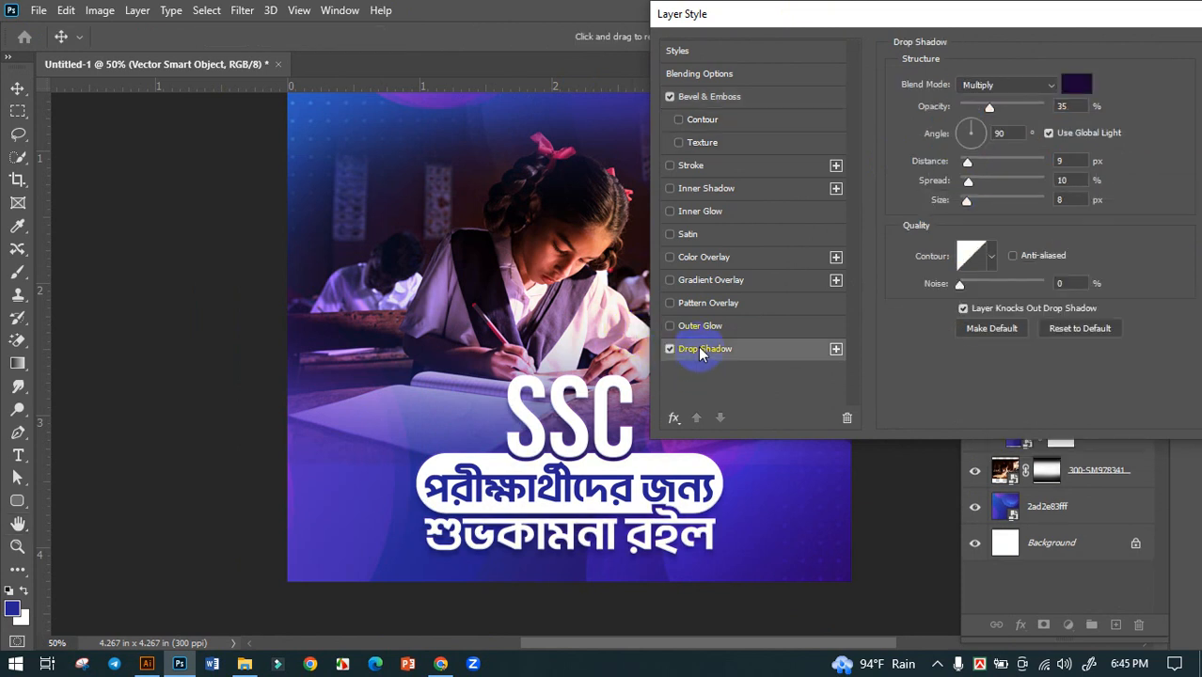
left_click(1077, 85)
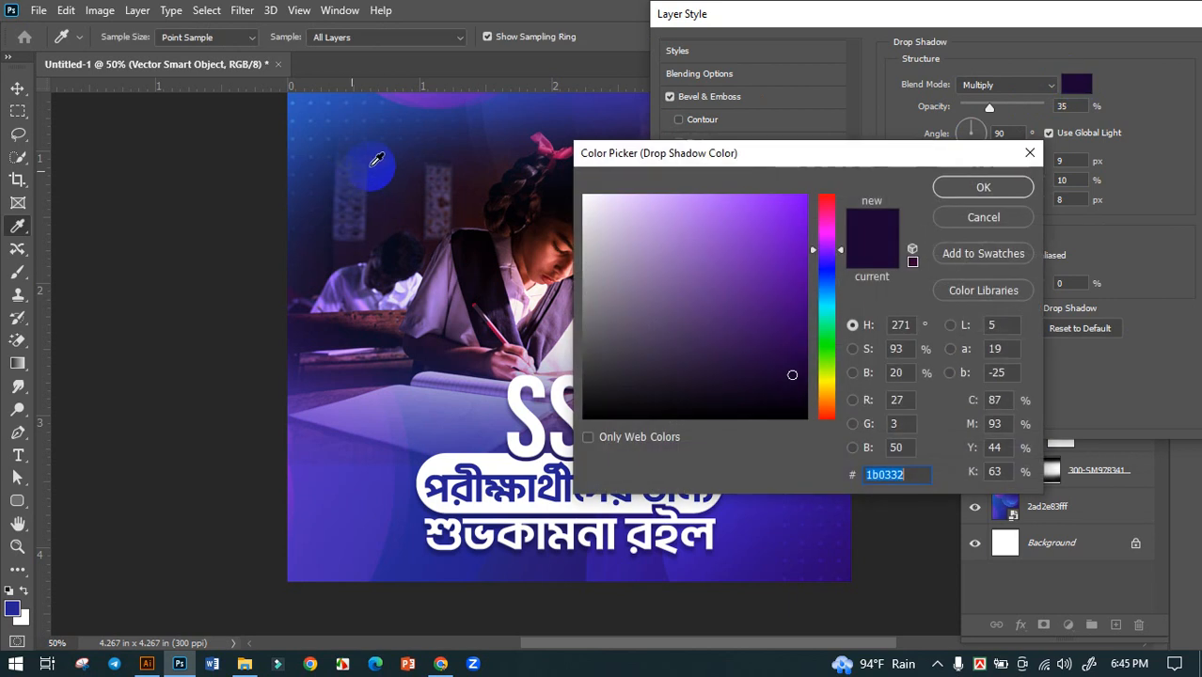
left_click(407, 160)
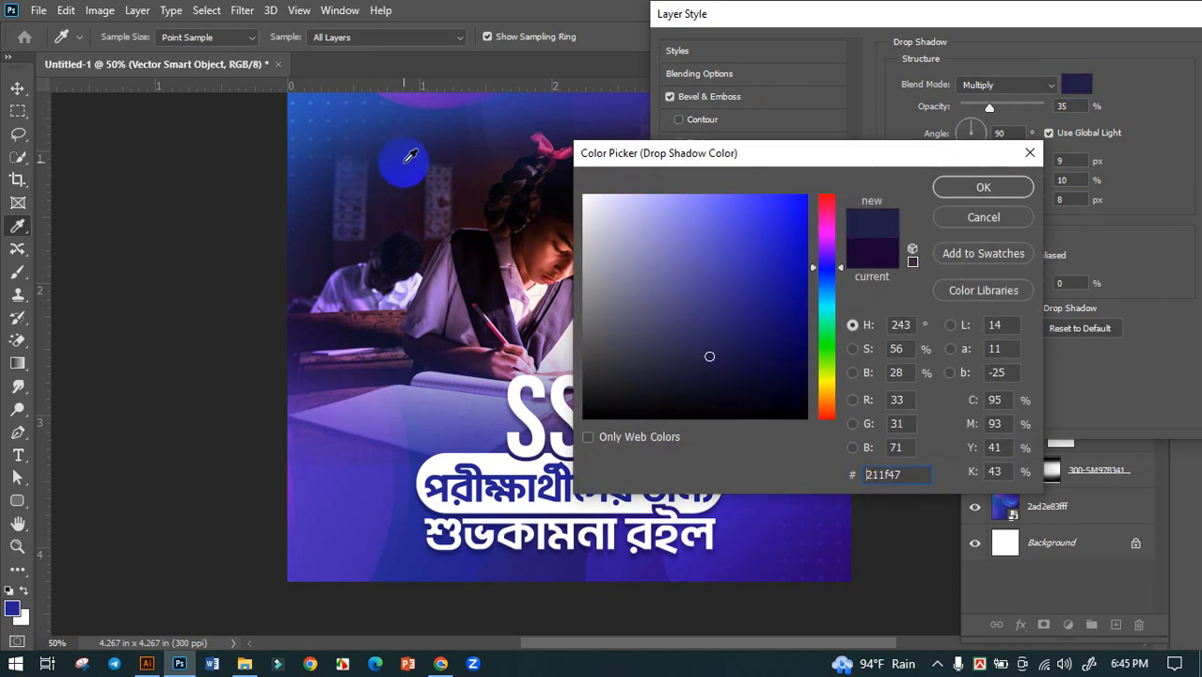
left_click(989, 187)
left_click_drag(959, 14, 698, 14)
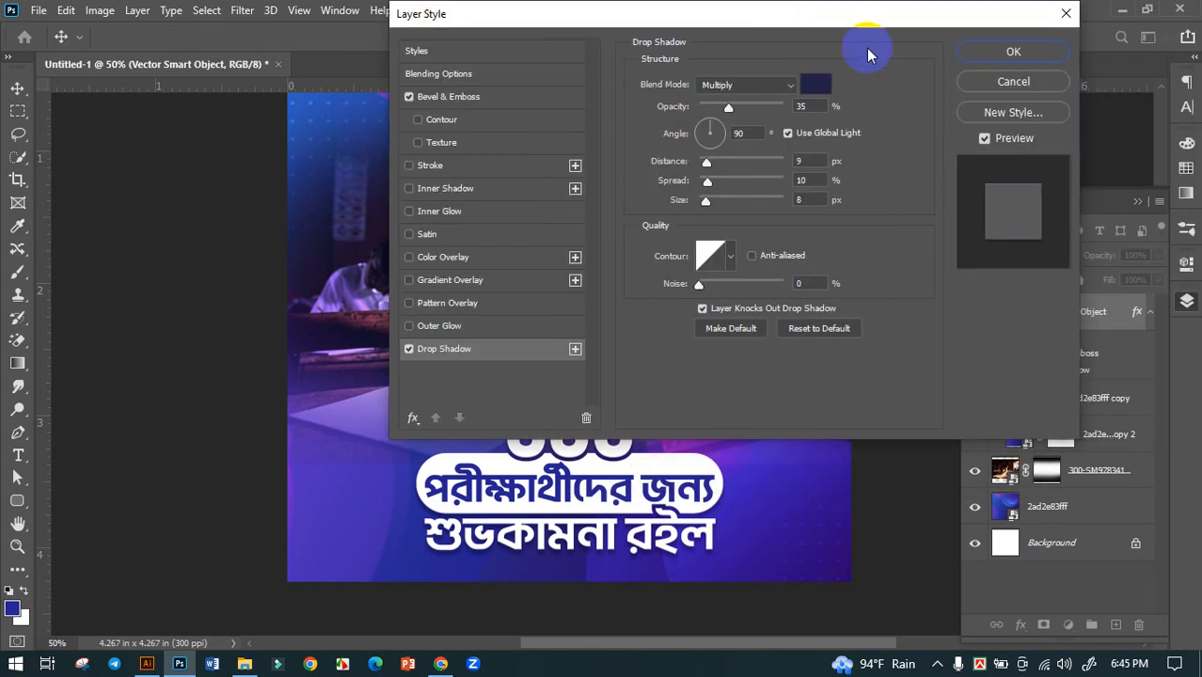
left_click(1014, 52)
left_click(449, 350)
key("ctrl+minus")
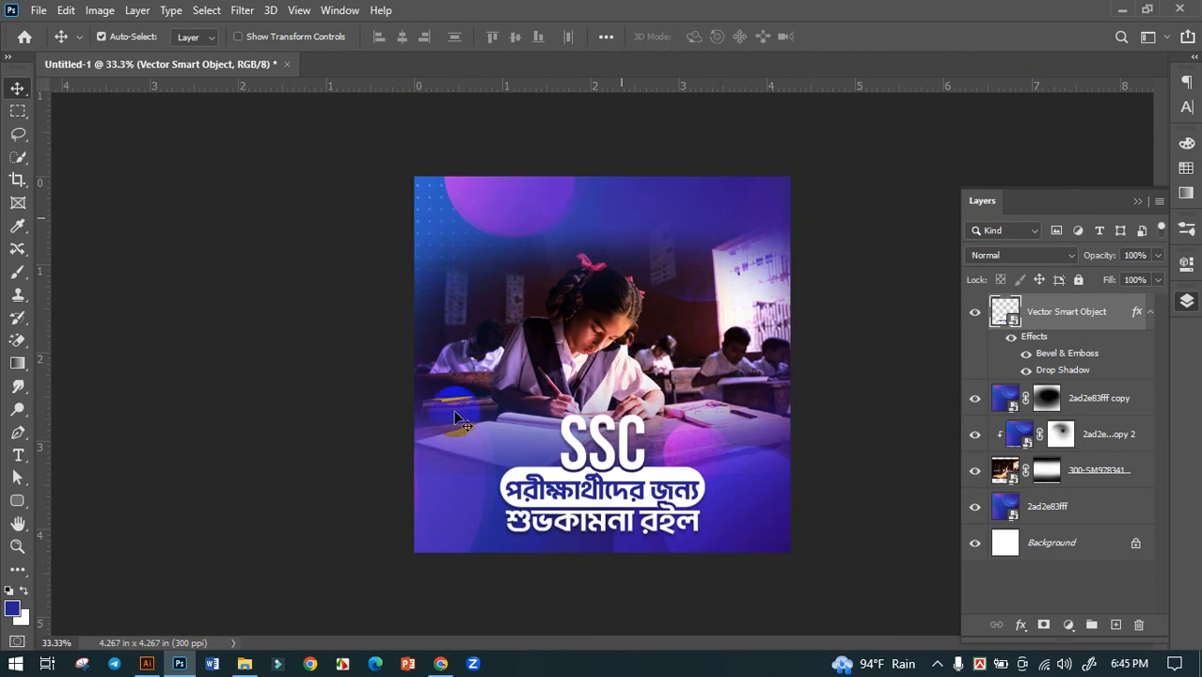
Switch to Illustrator and look through the saved lettering for the white two-line আল-মদিনা আইটি institute title.
left_click(145, 665)
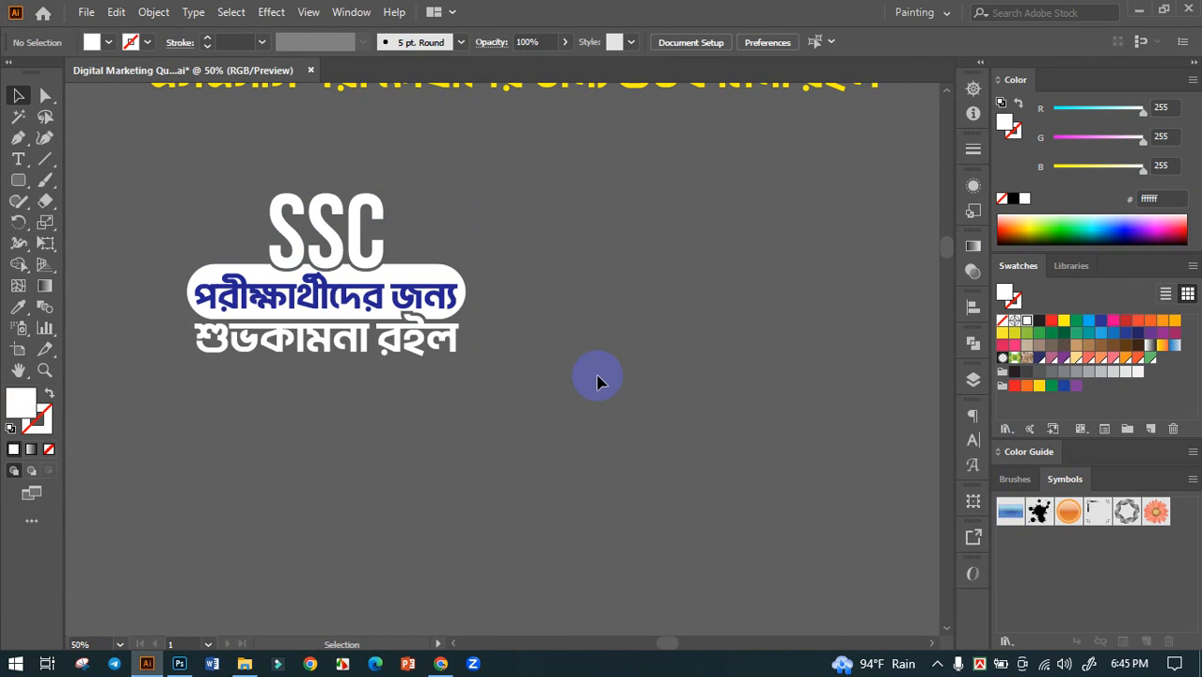
scroll(563, 361, "down", 2)
left_click_drag(485, 349, 594, 318)
scroll(478, 380, "down", 2)
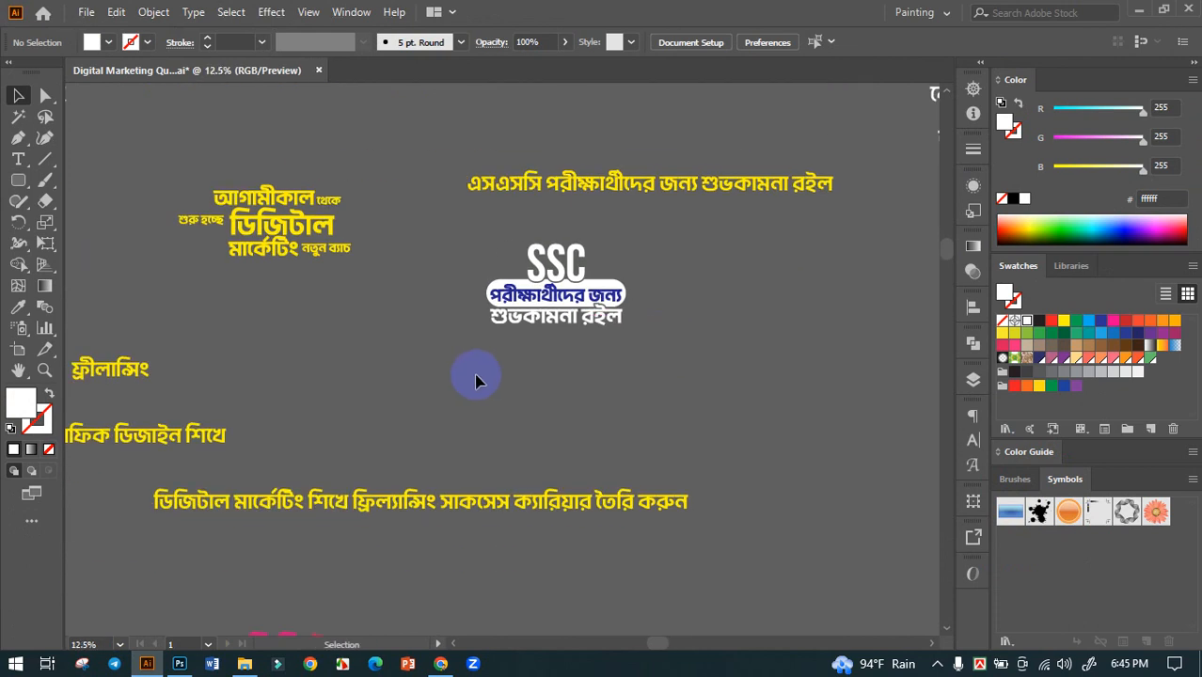
left_click_drag(385, 368, 632, 365)
left_click_drag(466, 308, 633, 303)
left_click_drag(344, 513, 607, 242)
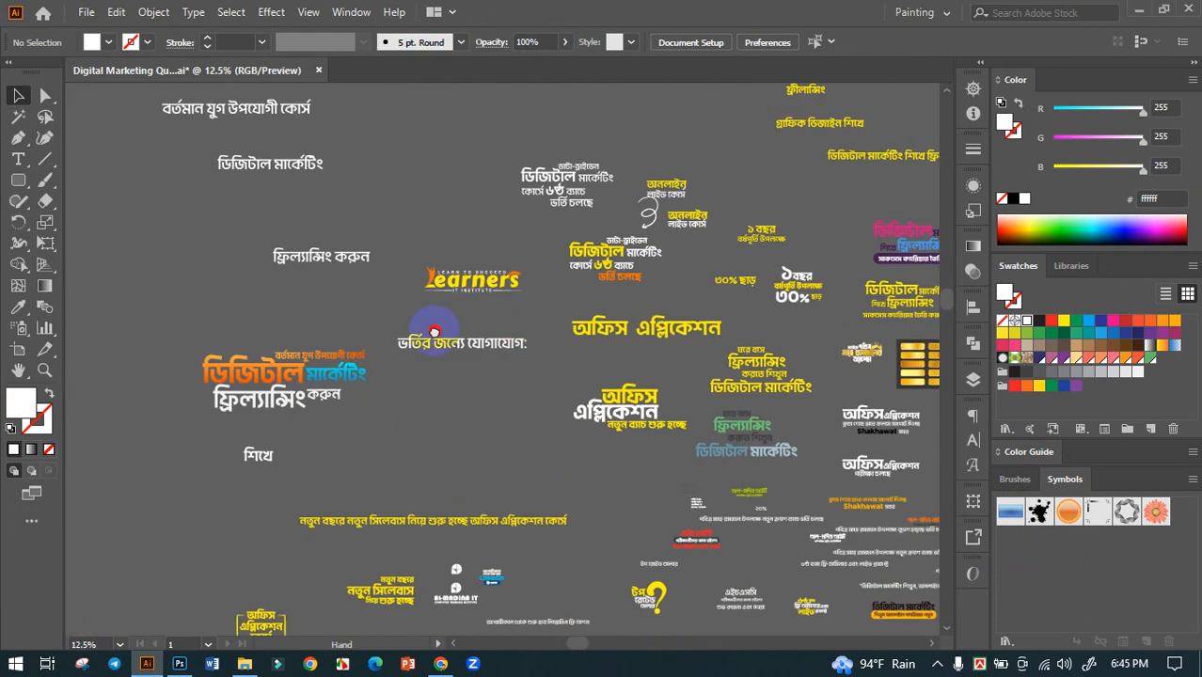
left_click_drag(382, 474, 481, 249)
scroll(545, 363, "up", 4)
left_click_drag(657, 485, 485, 330)
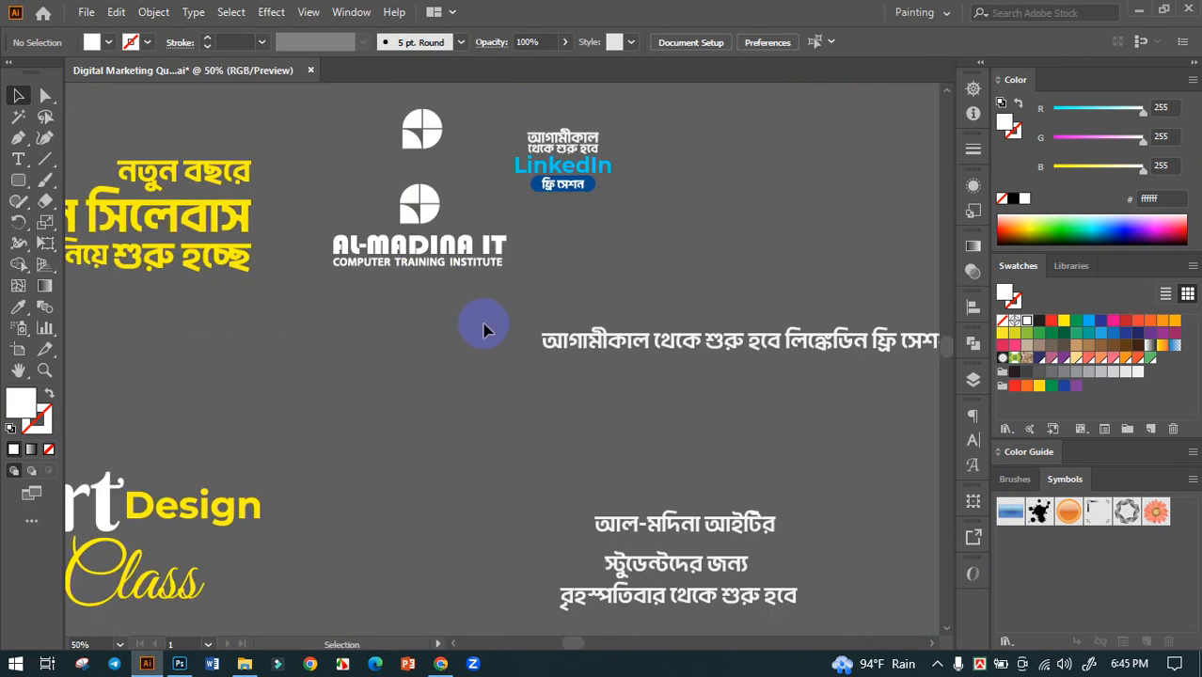
scroll(486, 329, "down", 1)
left_click_drag(507, 434, 358, 263)
left_click_drag(456, 273, 211, 117)
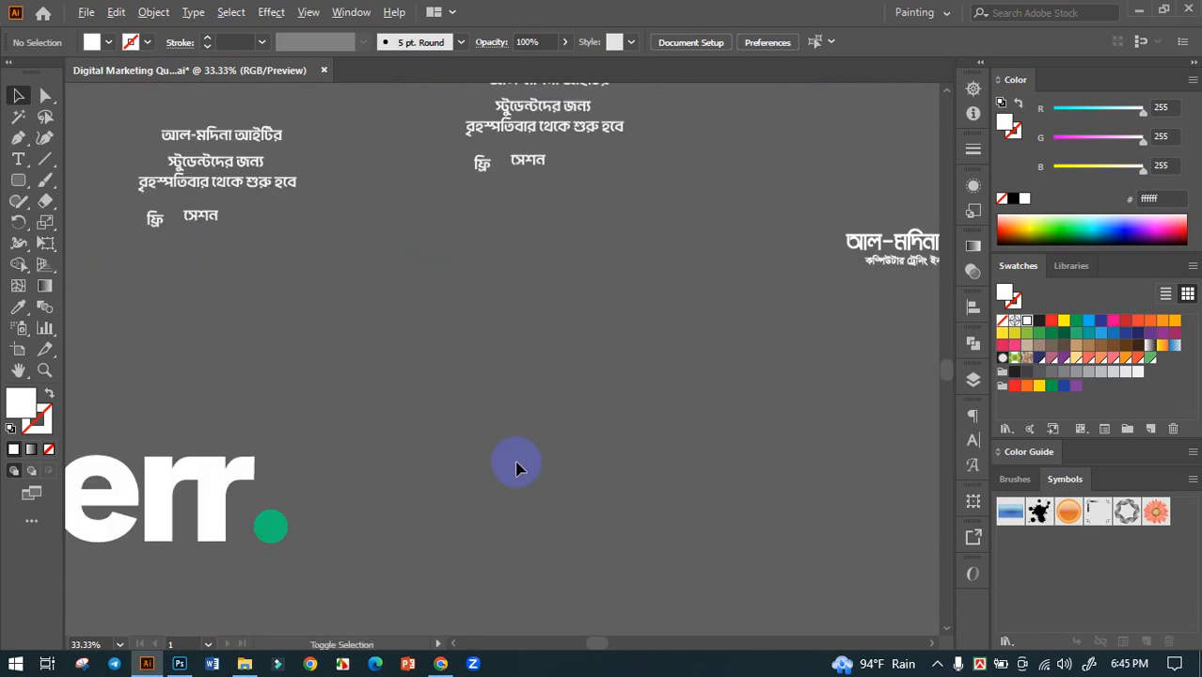
scroll(518, 466, "down", 2)
left_click_drag(612, 390, 469, 282)
scroll(469, 282, "up", 3)
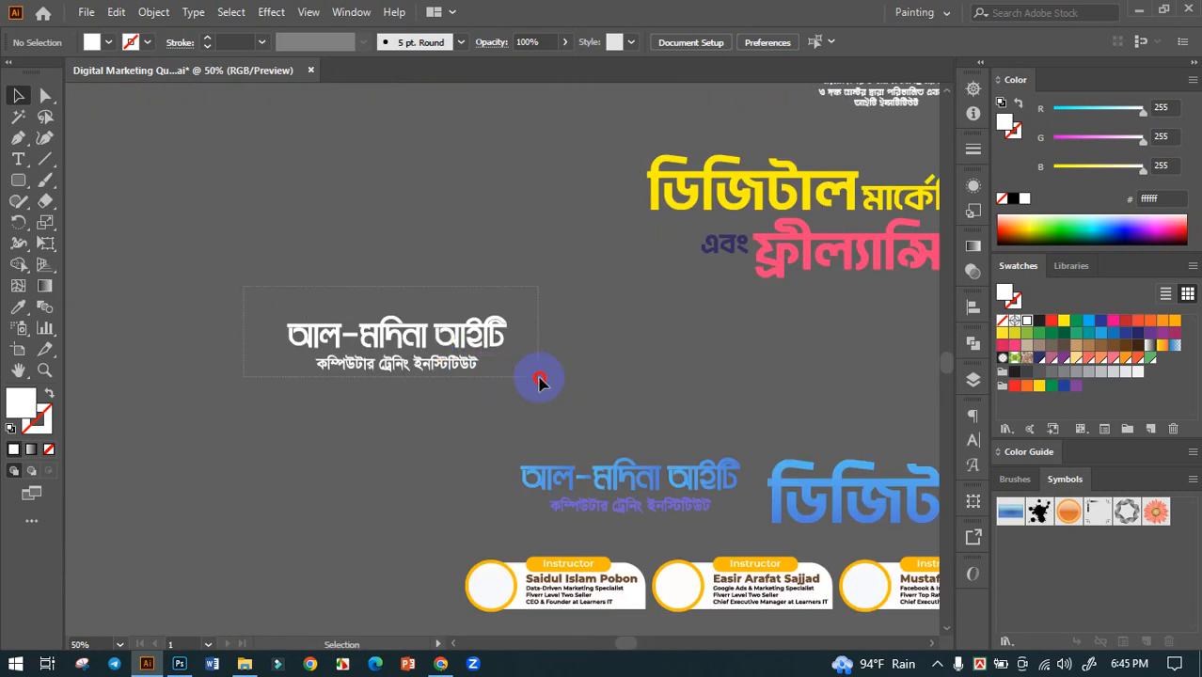
Bring the white আল-মদিনা আইটি title into the Photoshop design, scale it down and place it centred above the schoolgirl.
left_click(456, 339)
left_click_drag(456, 338, 616, 268)
left_click_drag(616, 223, 616, 221)
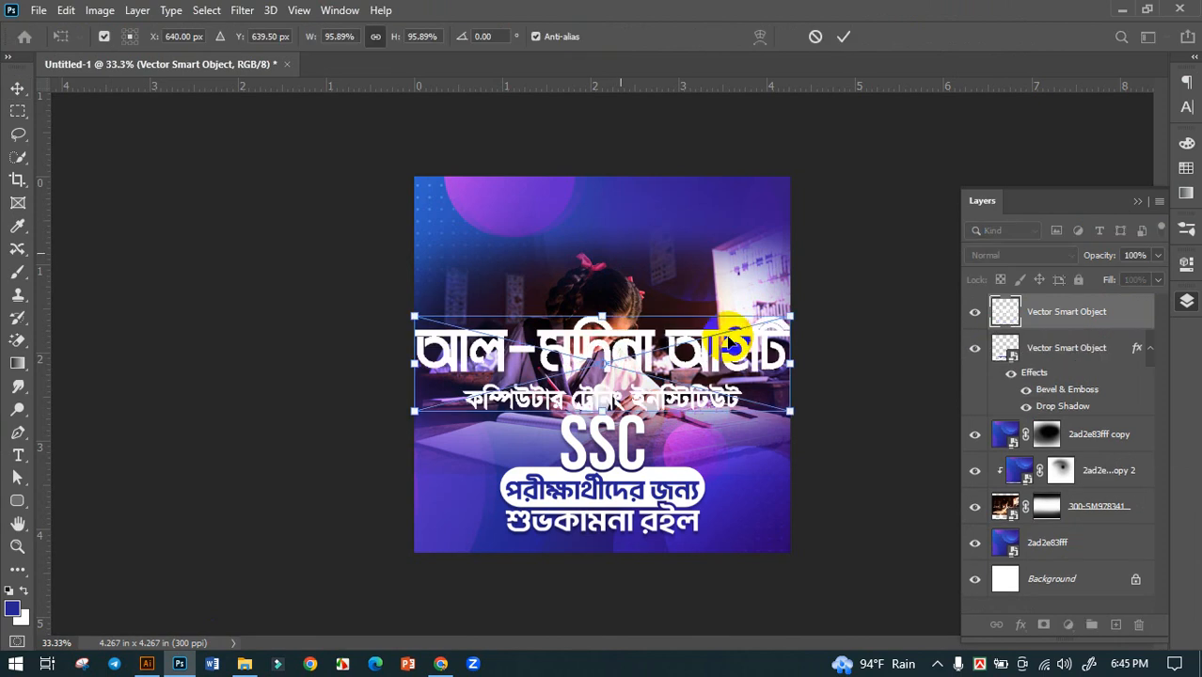
left_click_drag(790, 414, 710, 403)
left_click_drag(646, 366, 648, 218)
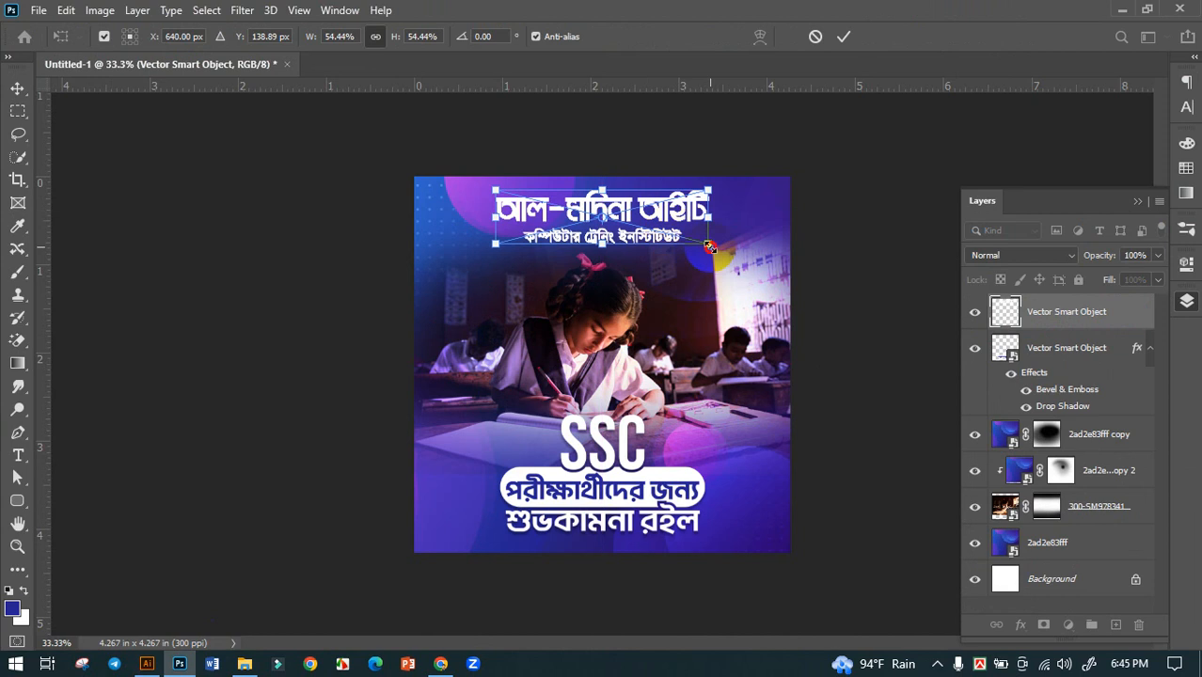
mouse_move(710, 247)
left_mouse_down()
mouse_move(672, 229)
mouse_move(688, 241)
left_mouse_up()
left_click(843, 37)
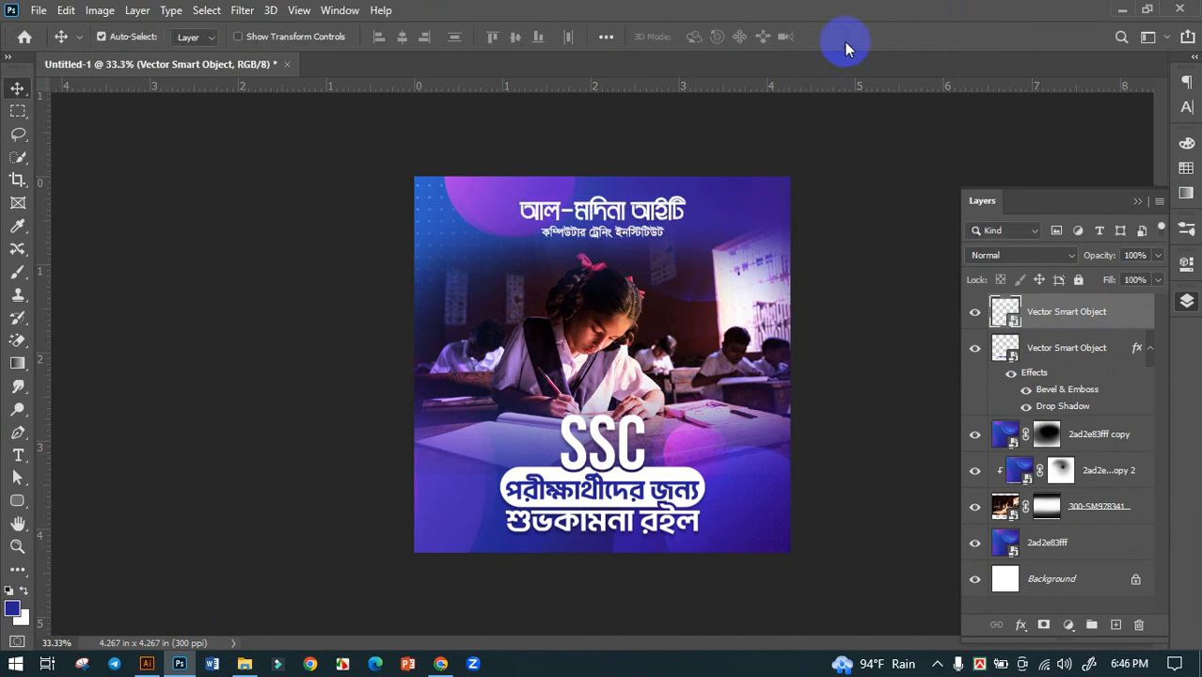
Marquee-select the upper half of the canvas across its full width and clear the selection.
left_click(24, 122)
left_click_drag(327, 126, 1053, 366)
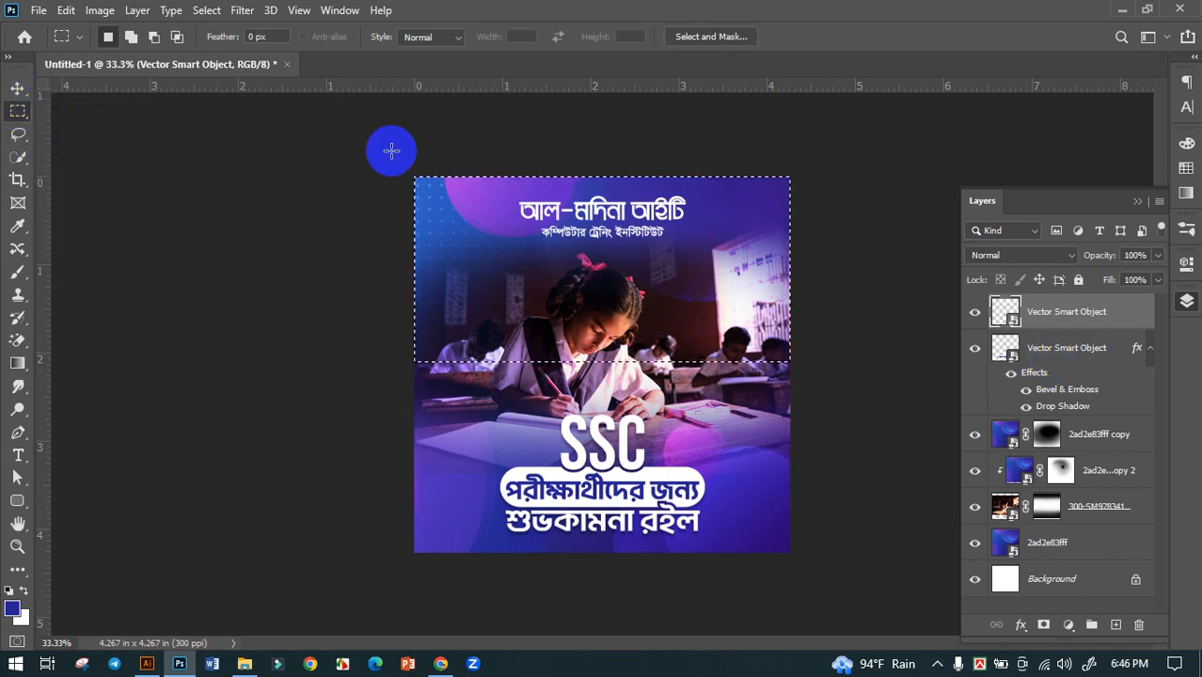
left_click(16, 89)
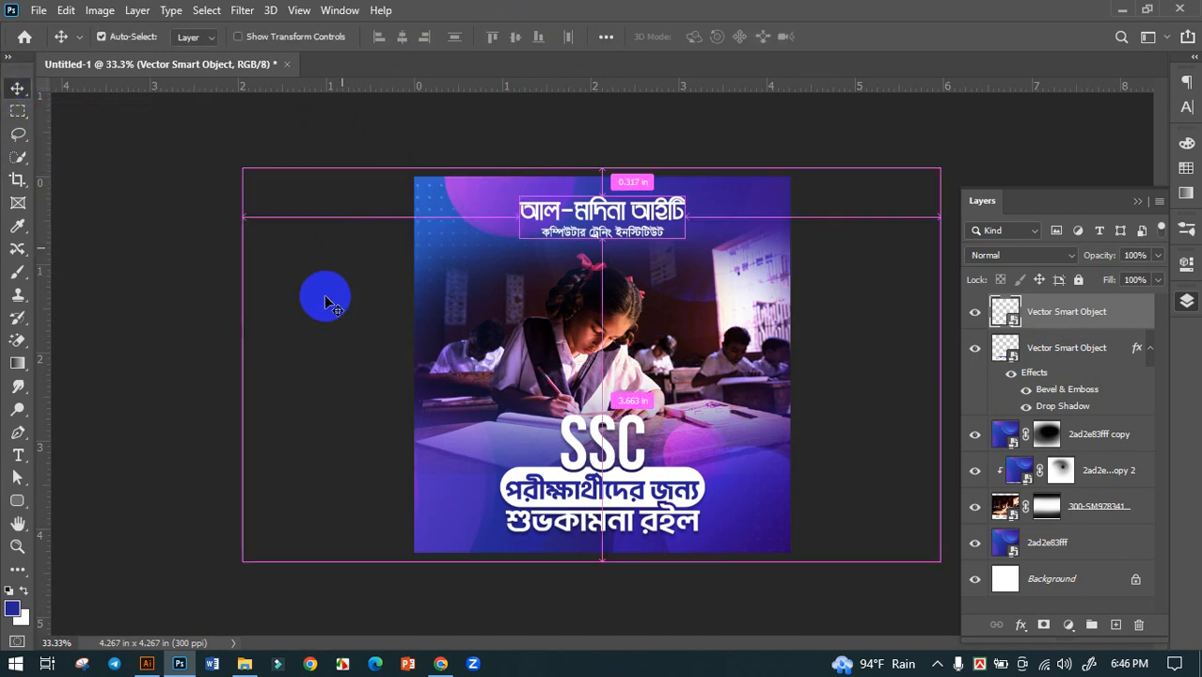
key("ctrl+d")
scroll(301, 327, "down", 1)
scroll(857, 396, "up", 2)
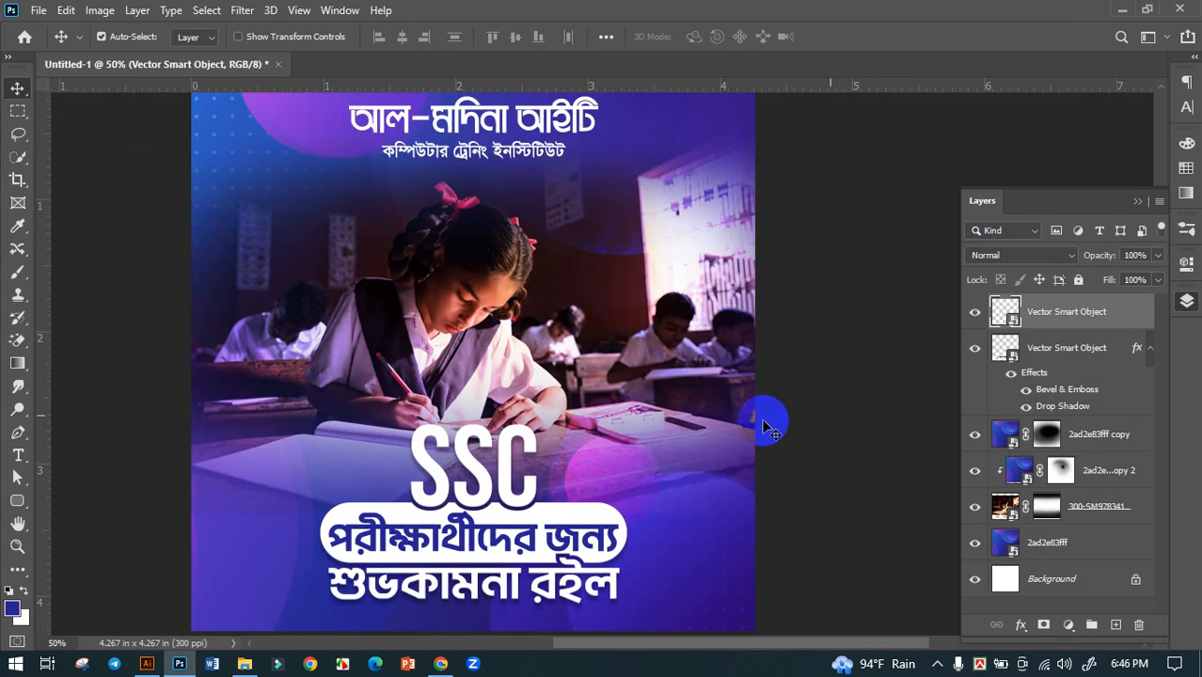
scroll(729, 423, "down", 1)
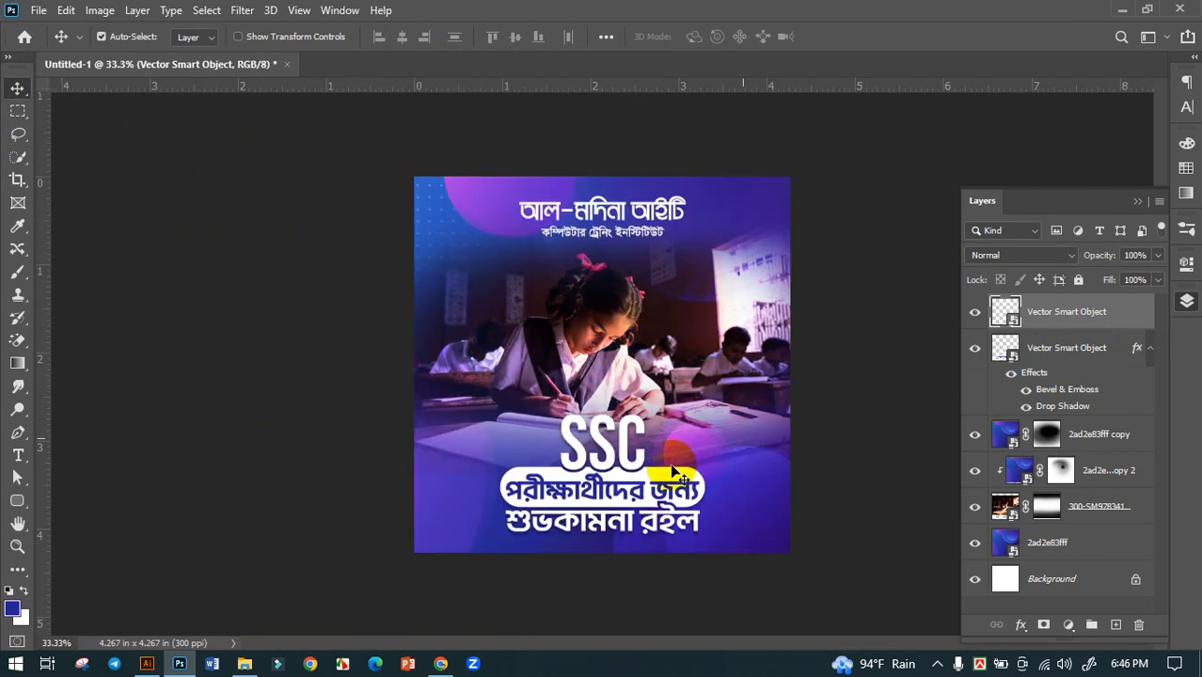
Add a Color Lookup adjustment layer above the lettering layers and load the 2Strip.look 3DLUT file.
left_click(1069, 625)
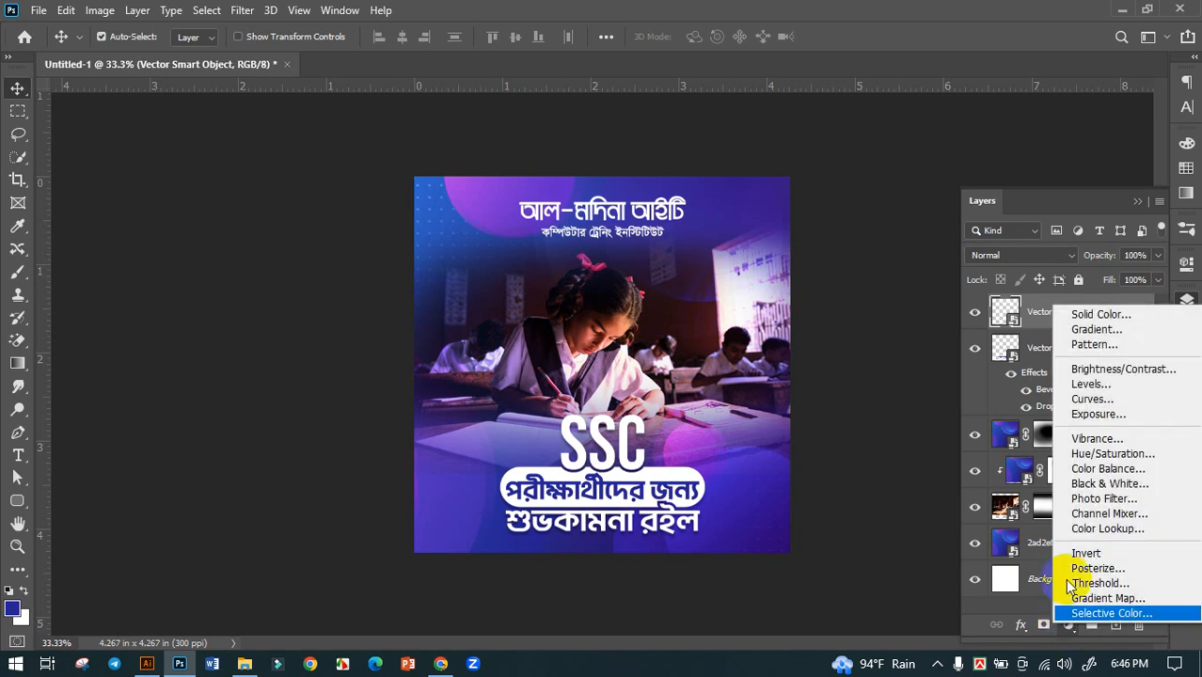
left_click(1095, 530)
left_click(1060, 320)
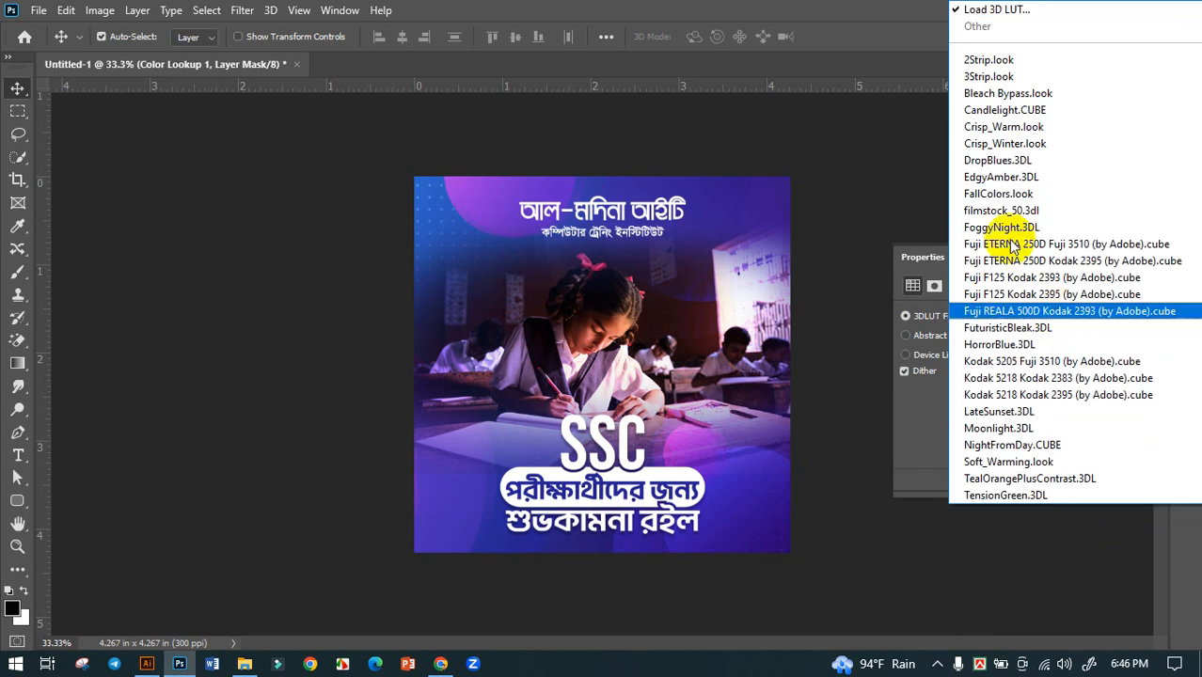
left_click(992, 62)
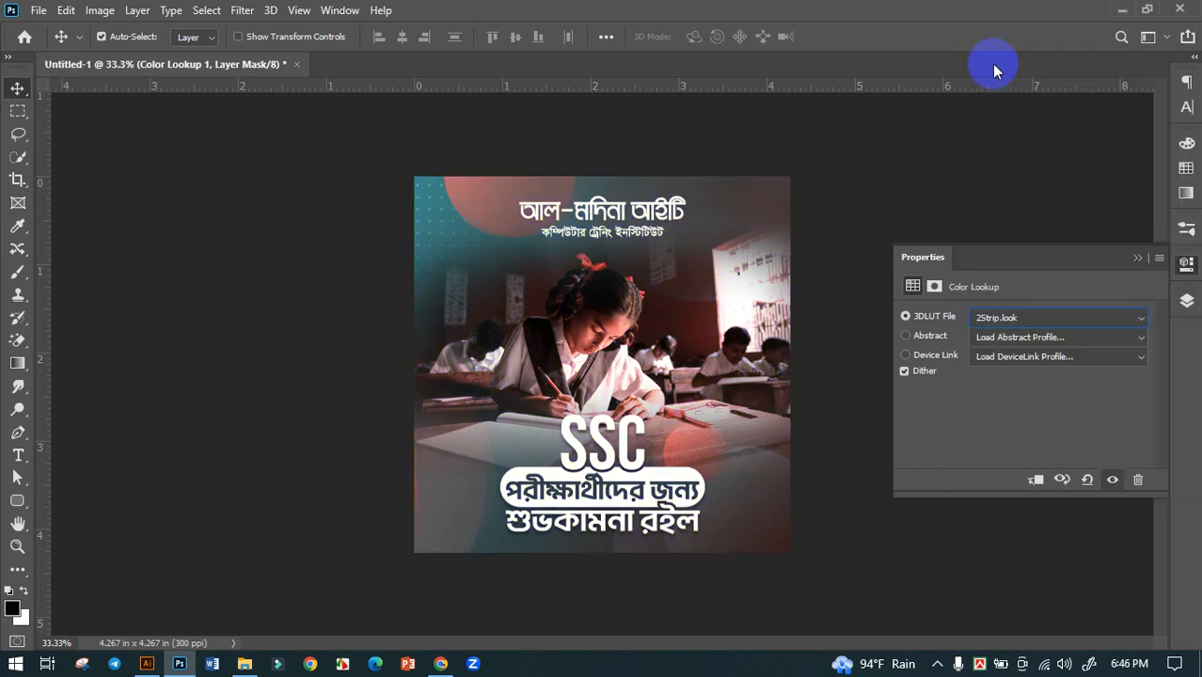
Try the 3DLUT presets up to Fuji ETERNA 250D Kodak 2395 and set the Color Lookup to 3Strip.look.
key("Down")
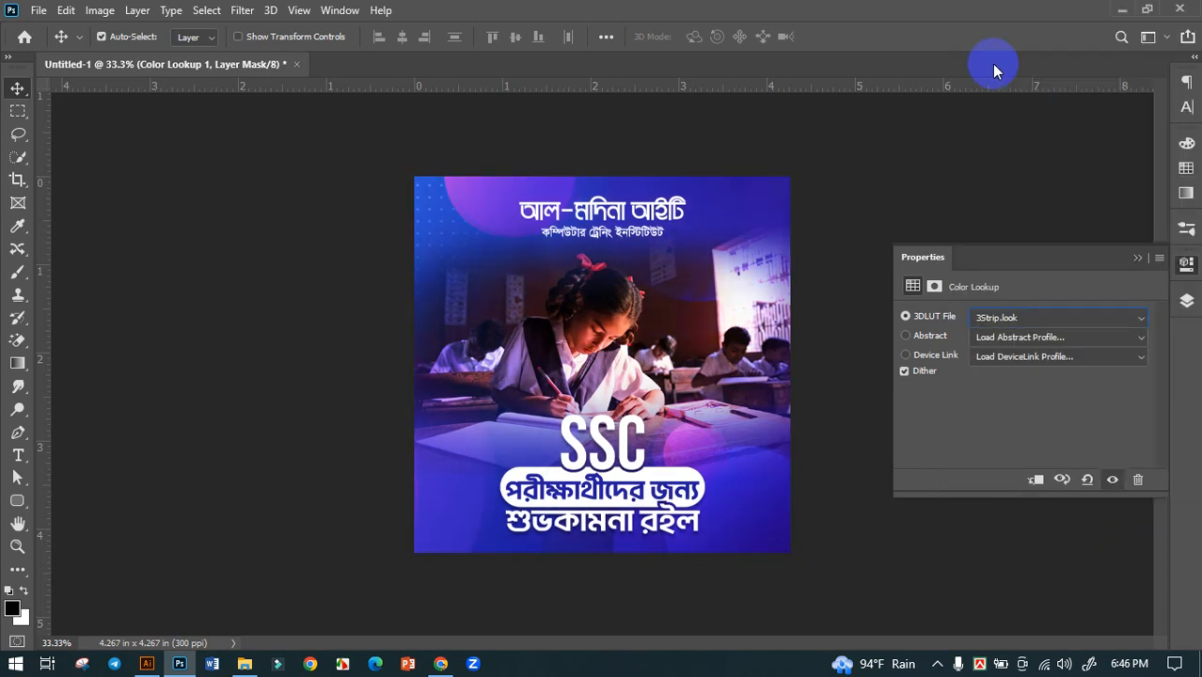
key("Down")
key("Down")
key("Down")
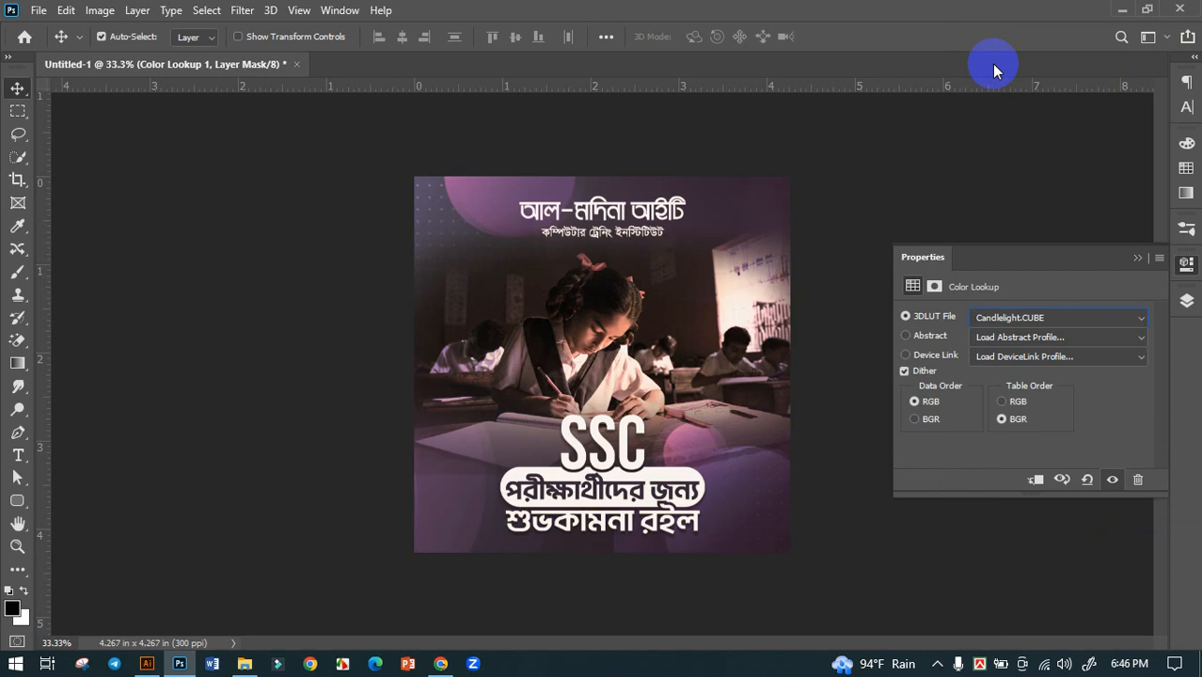
key("Down")
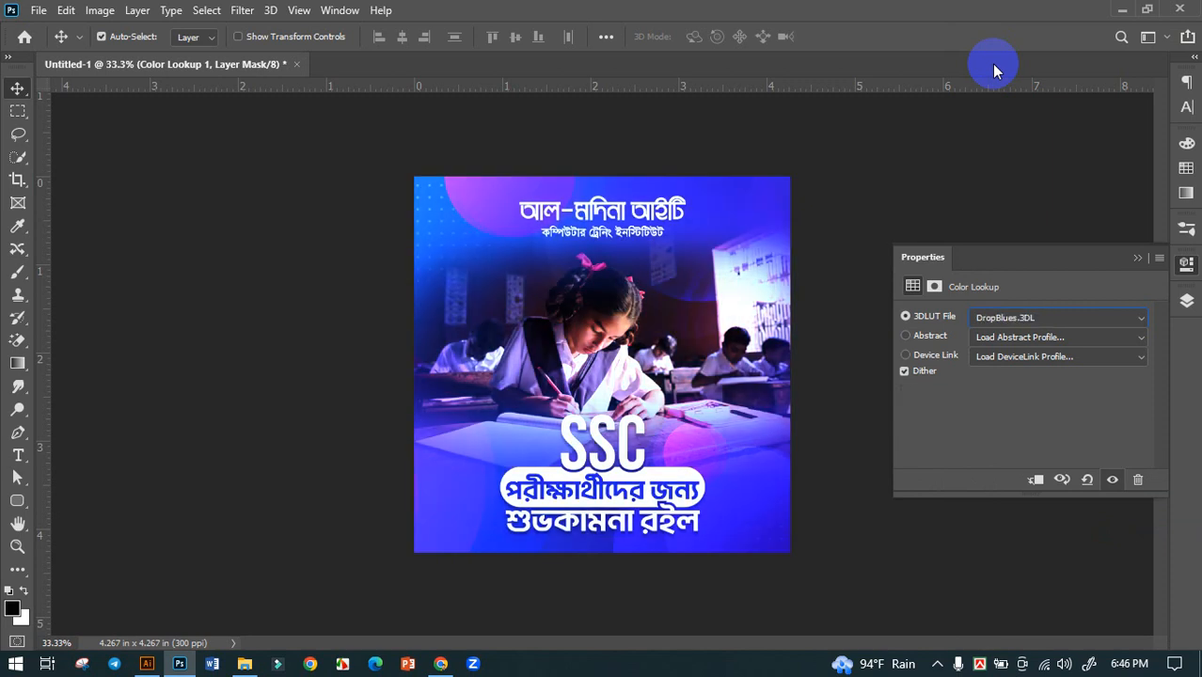
key("Down")
key("Down")
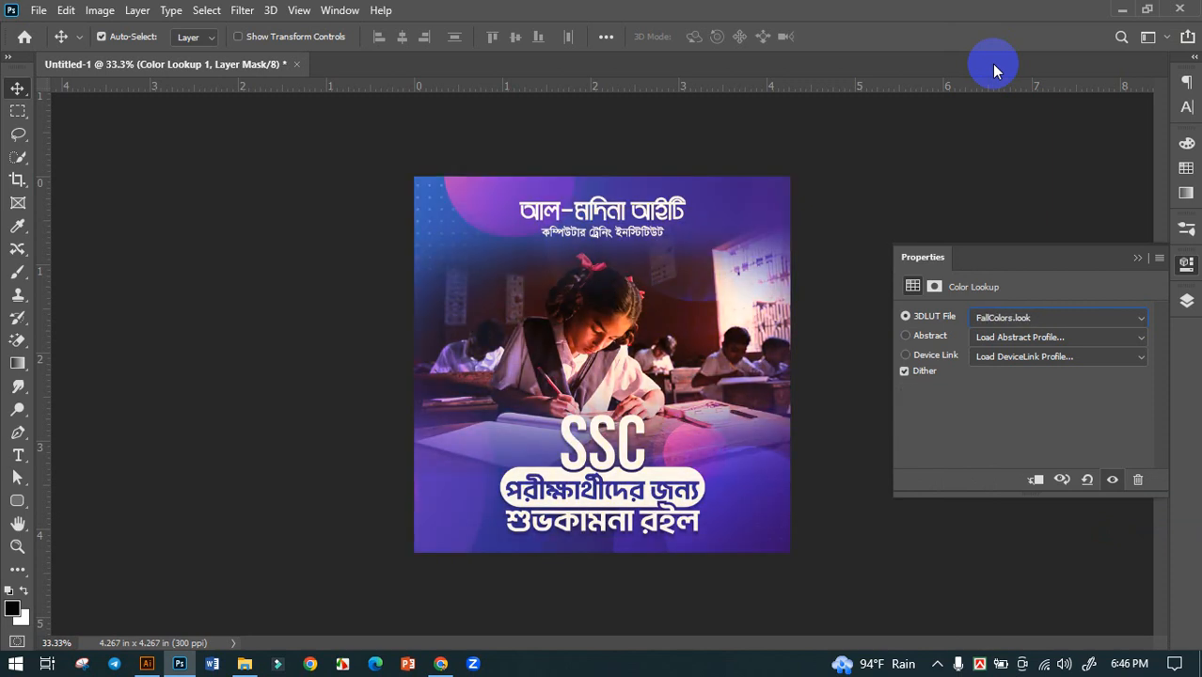
key("Down")
key("Down")
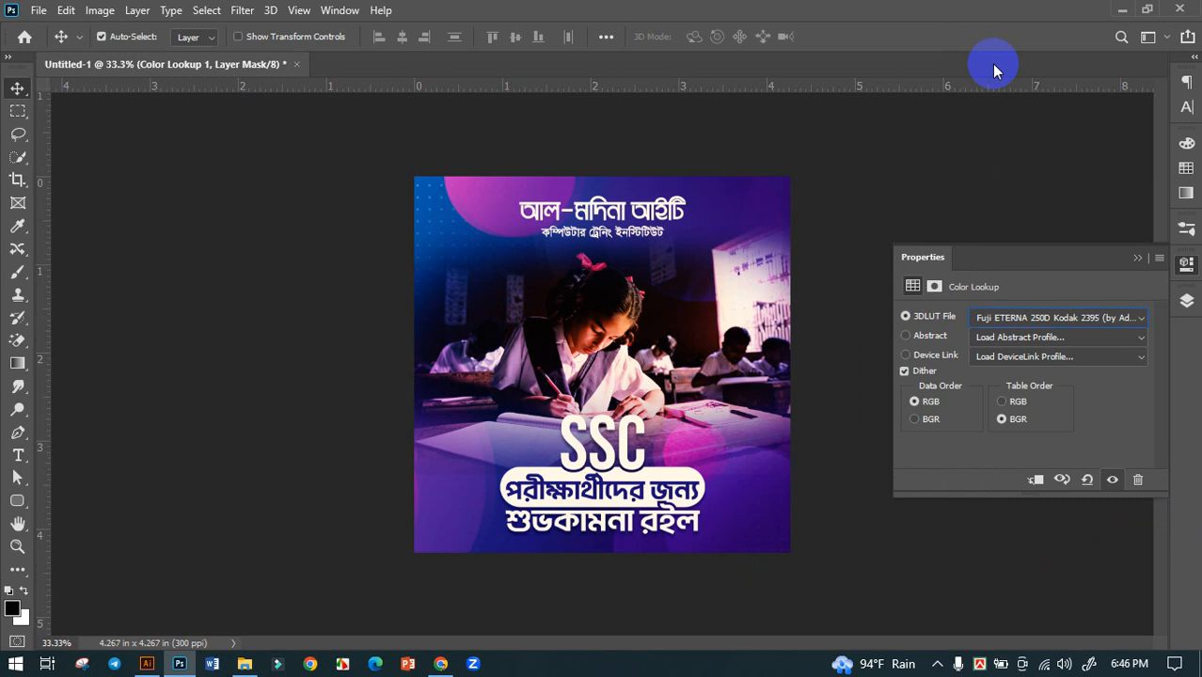
key("Up")
key("Up")
key("Up")
key("Up")
key("Up")
key("Up")
key("Up")
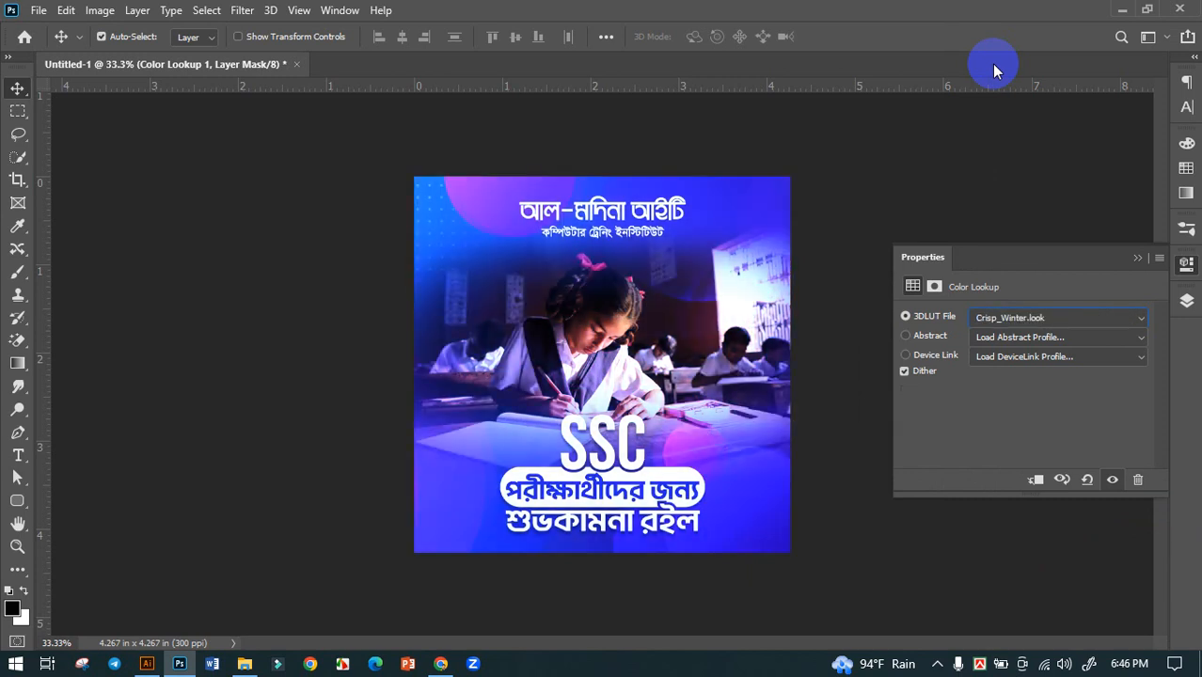
key("Up")
key("Up")
key("Up")
key("Up")
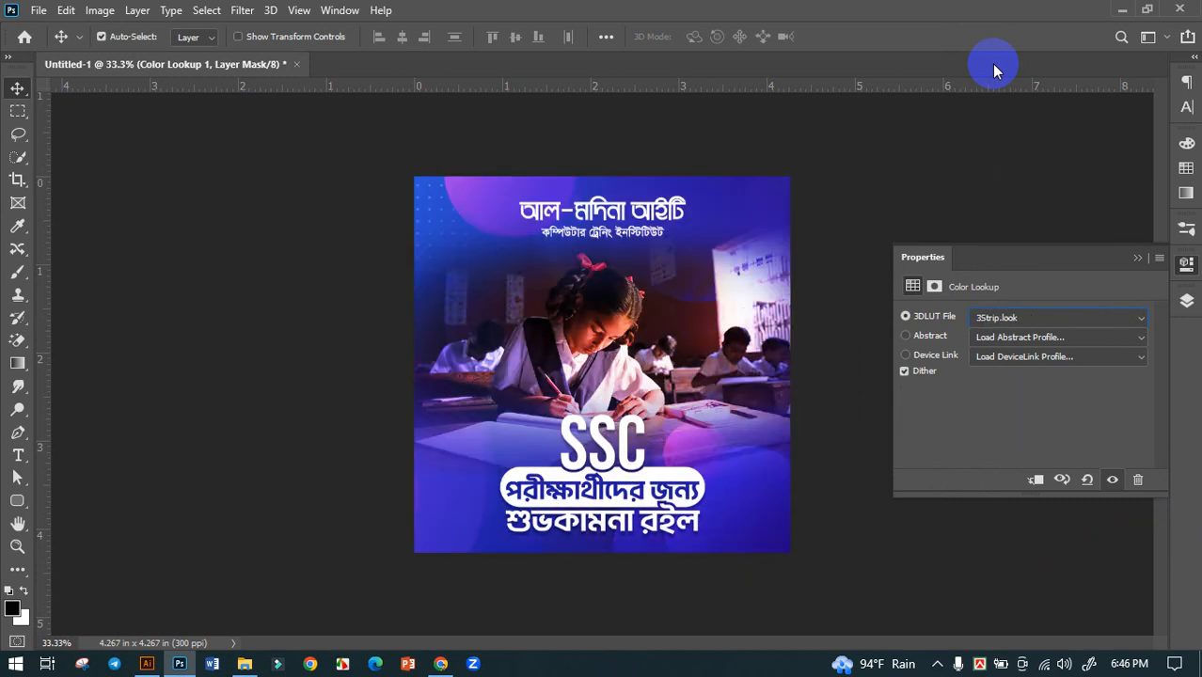
key("Down")
left_click(1137, 258)
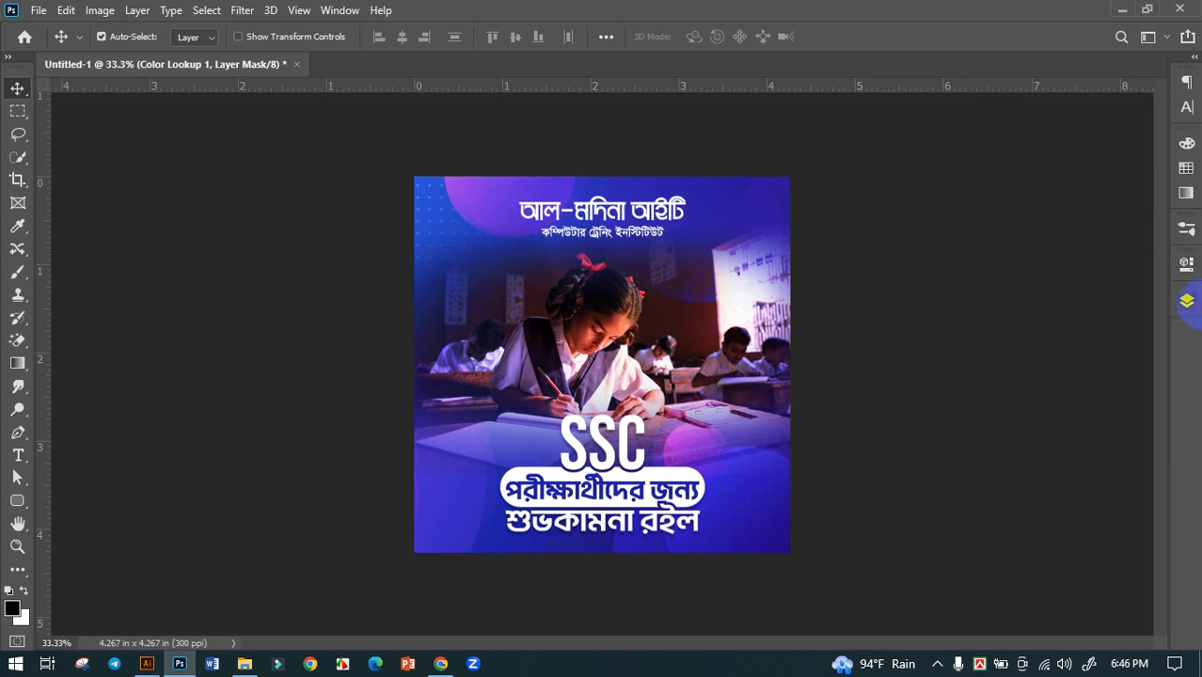
Compare the design with and without the Color Lookup layer and examine the overall composition.
left_click(1186, 303)
left_click(974, 315)
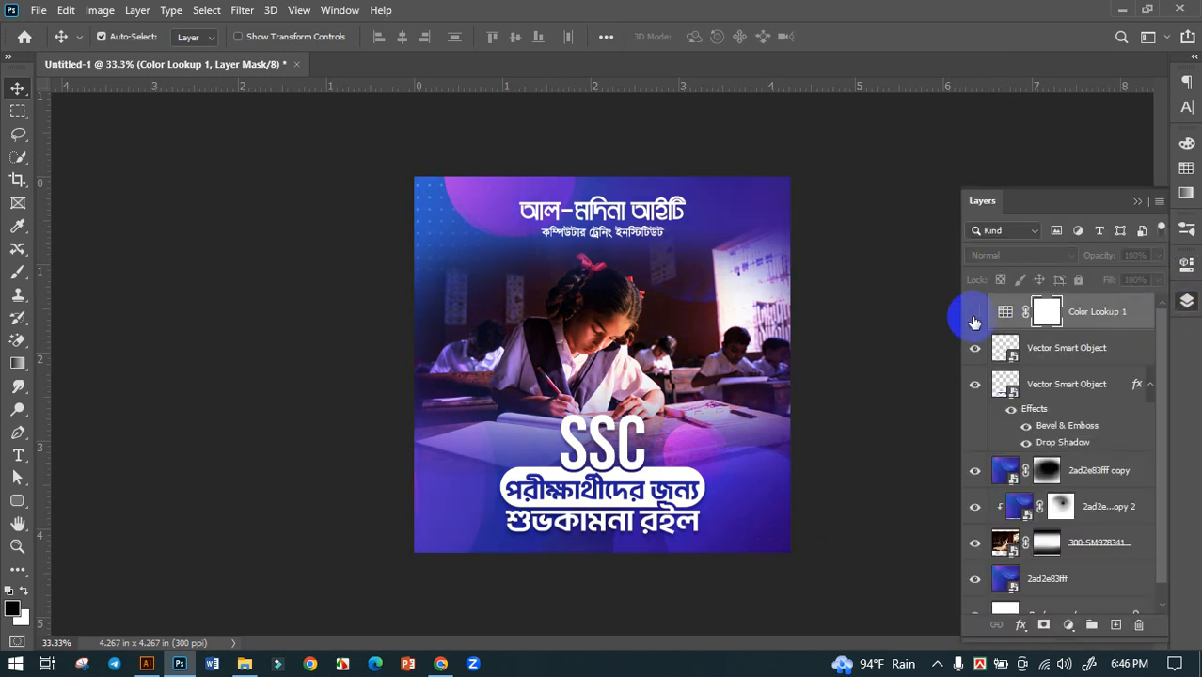
left_click(974, 317)
left_click(974, 318)
left_click(974, 318)
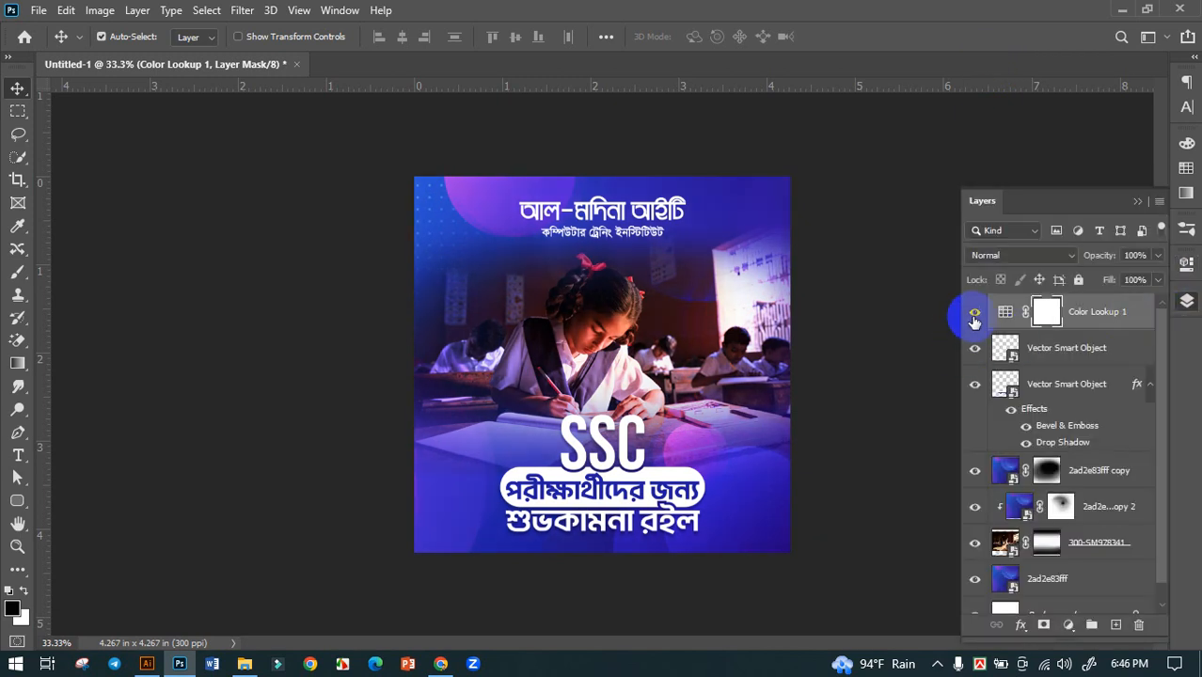
left_click(974, 319)
left_click(975, 319)
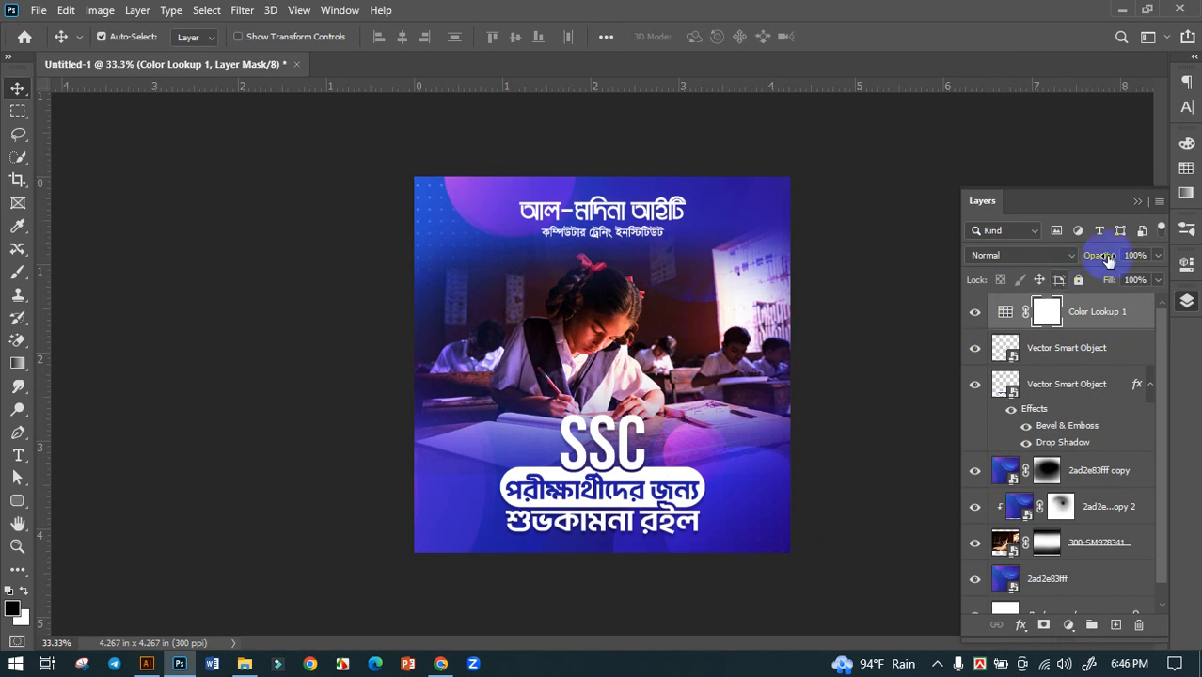
left_click(1139, 202)
scroll(719, 343, "down", 2)
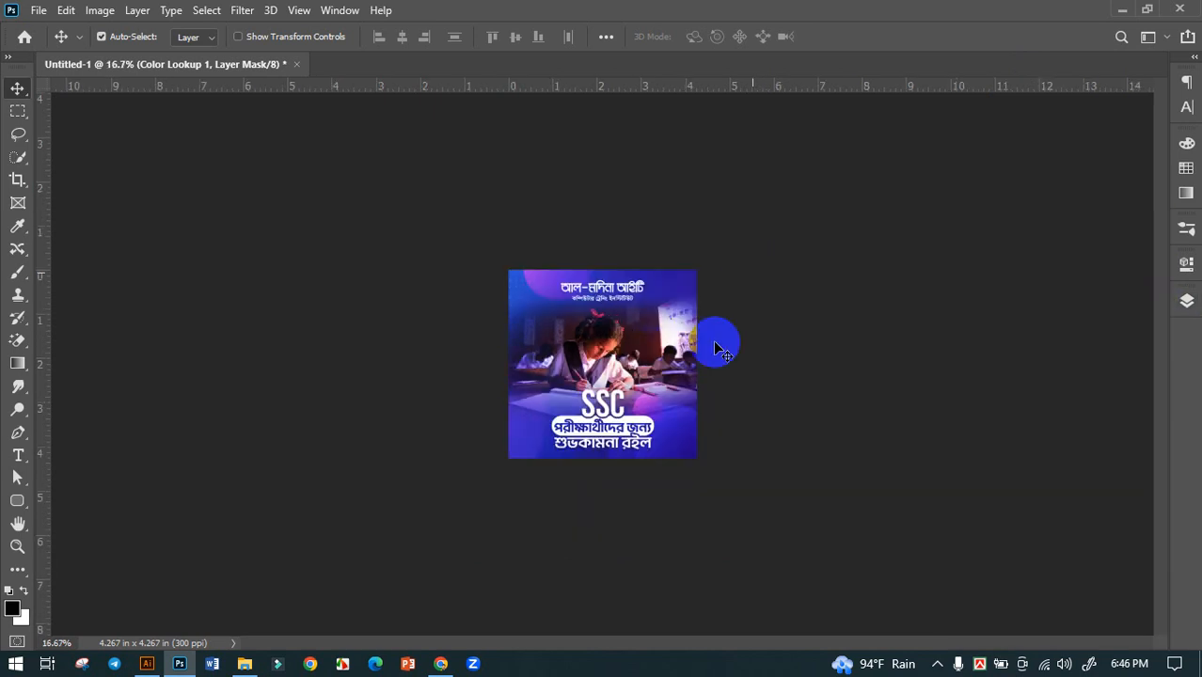
scroll(714, 376, "up", 3)
scroll(715, 381, "down", 1)
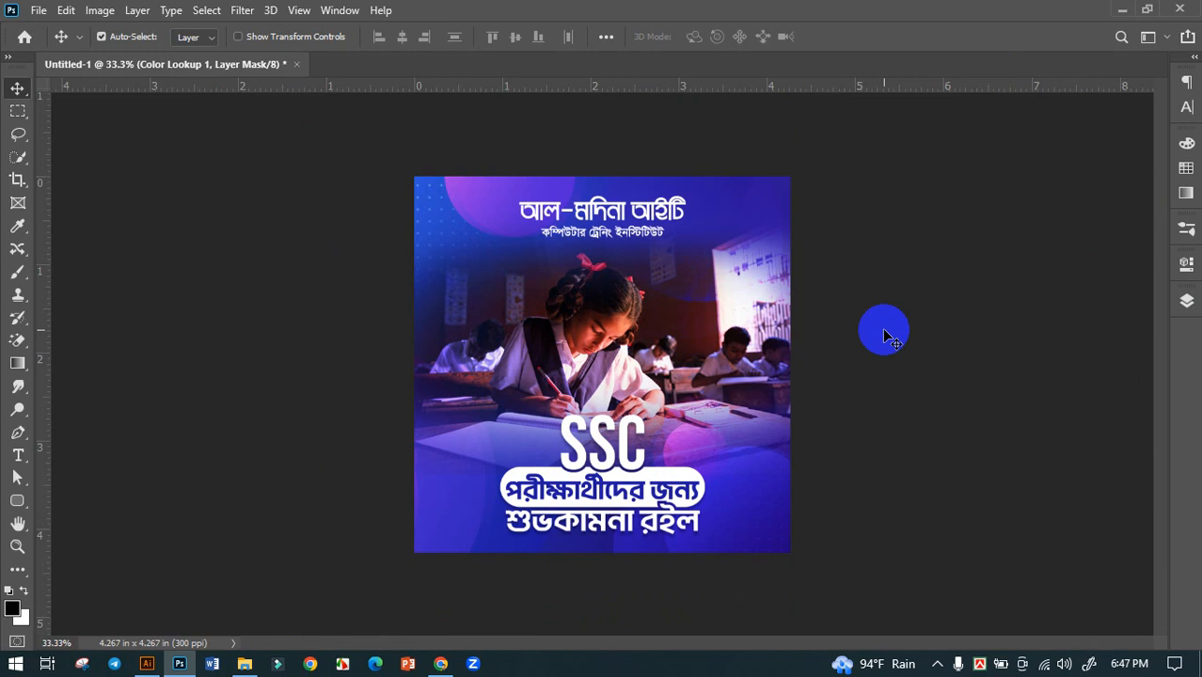
Start saving the document on the computer and open the Al-Madia IT Social Media Post folder on the IT & Youtube drive.
key("ctrl+s")
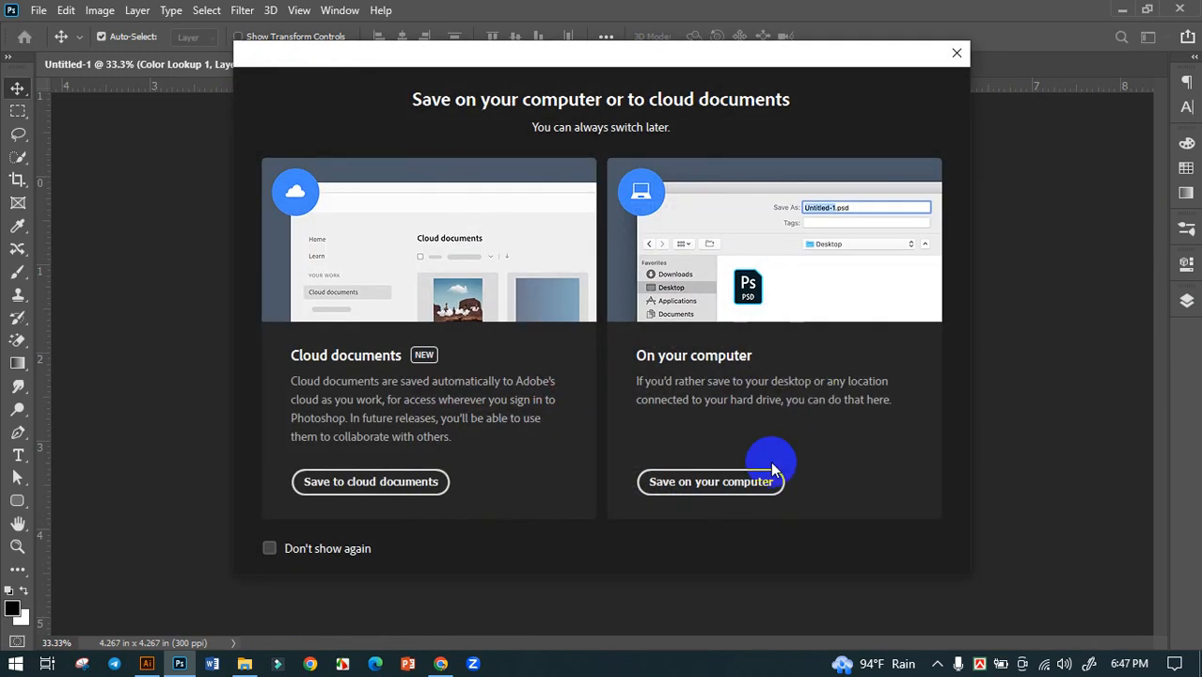
left_click(743, 482)
scroll(207, 216, "down", 2)
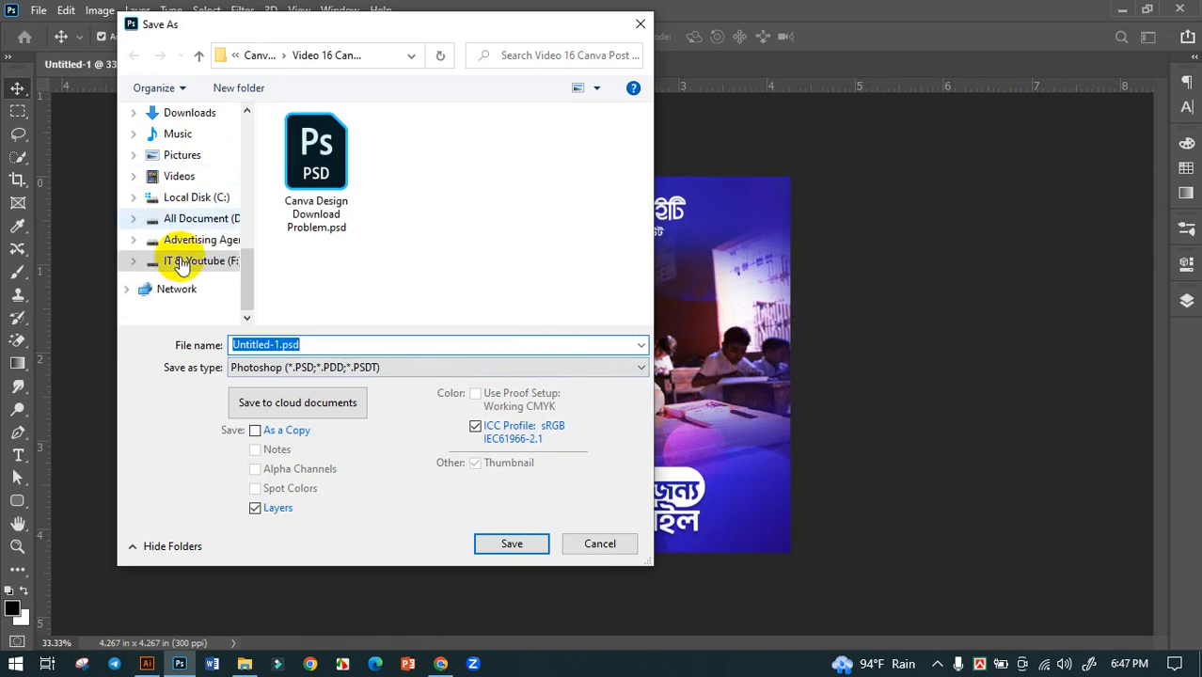
left_click(186, 260)
double_click(334, 158)
scroll(321, 268, "right", 1)
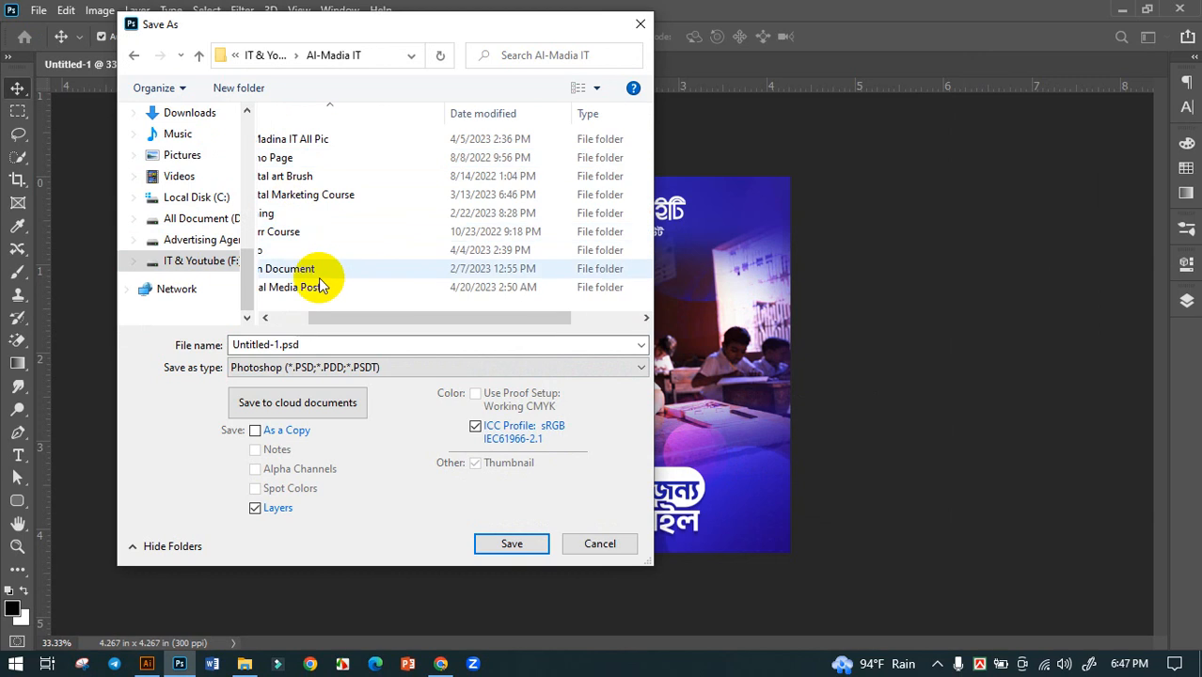
left_click(316, 286)
double_click(314, 288)
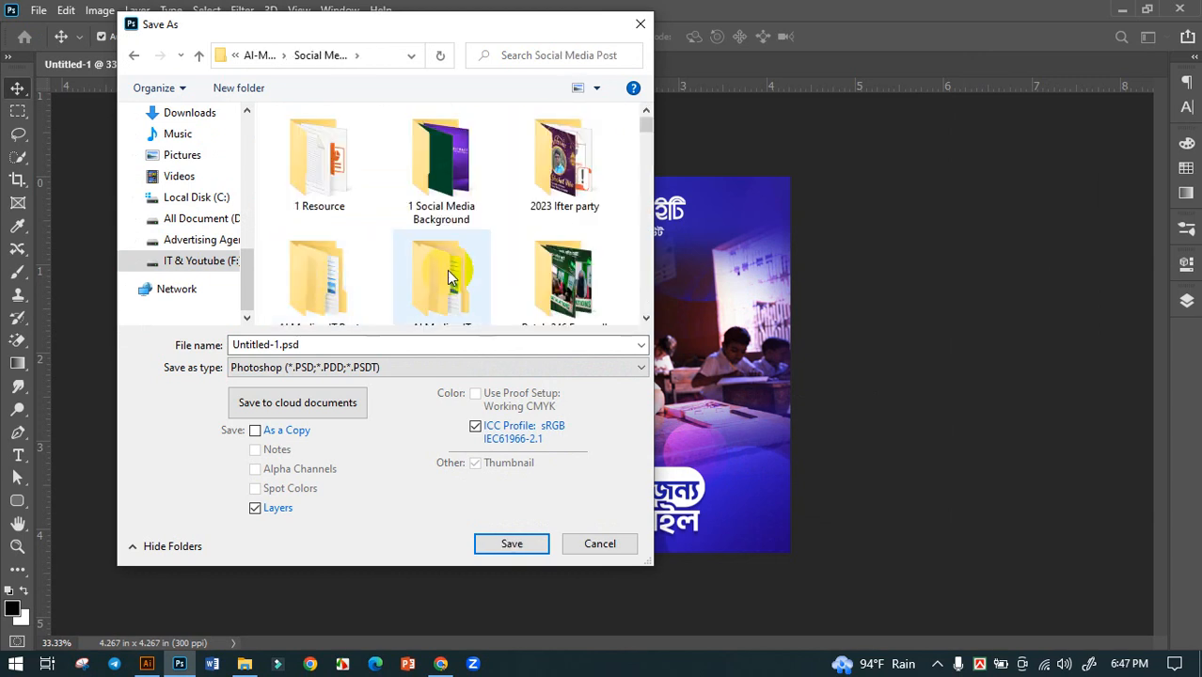
scroll(448, 271, "down", 3)
scroll(639, 255, "down", 15)
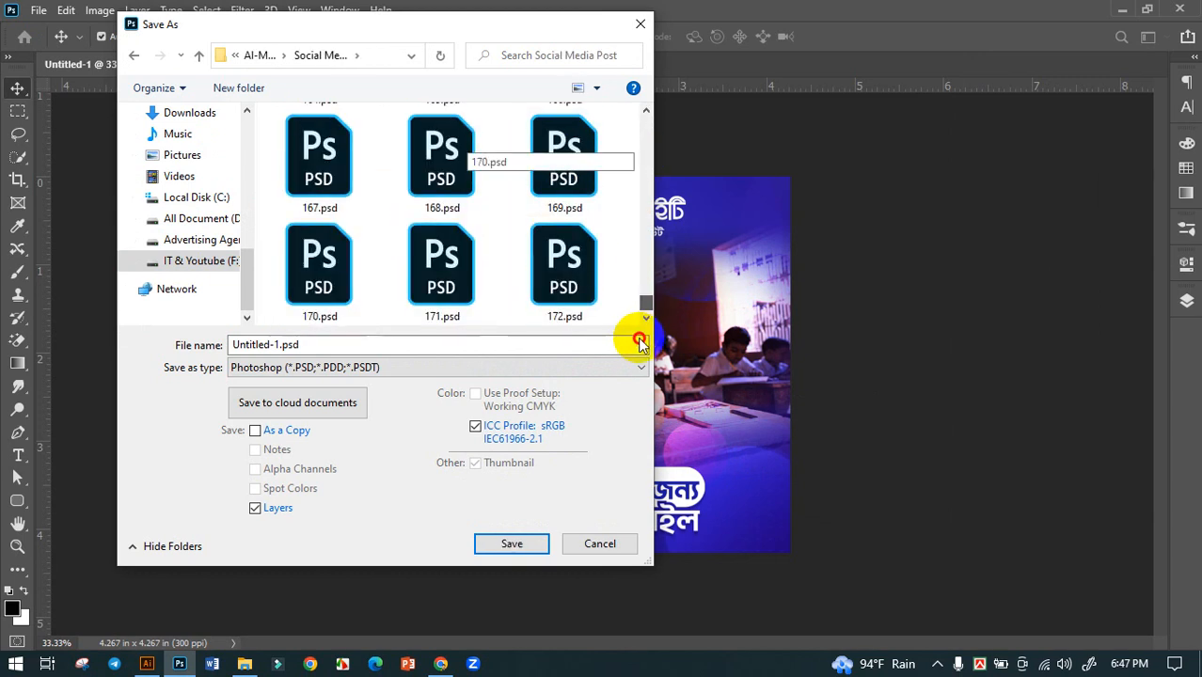
Name the file 173 and save it in Photoshop PSD format with its layers.
left_click(414, 344)
type("173")
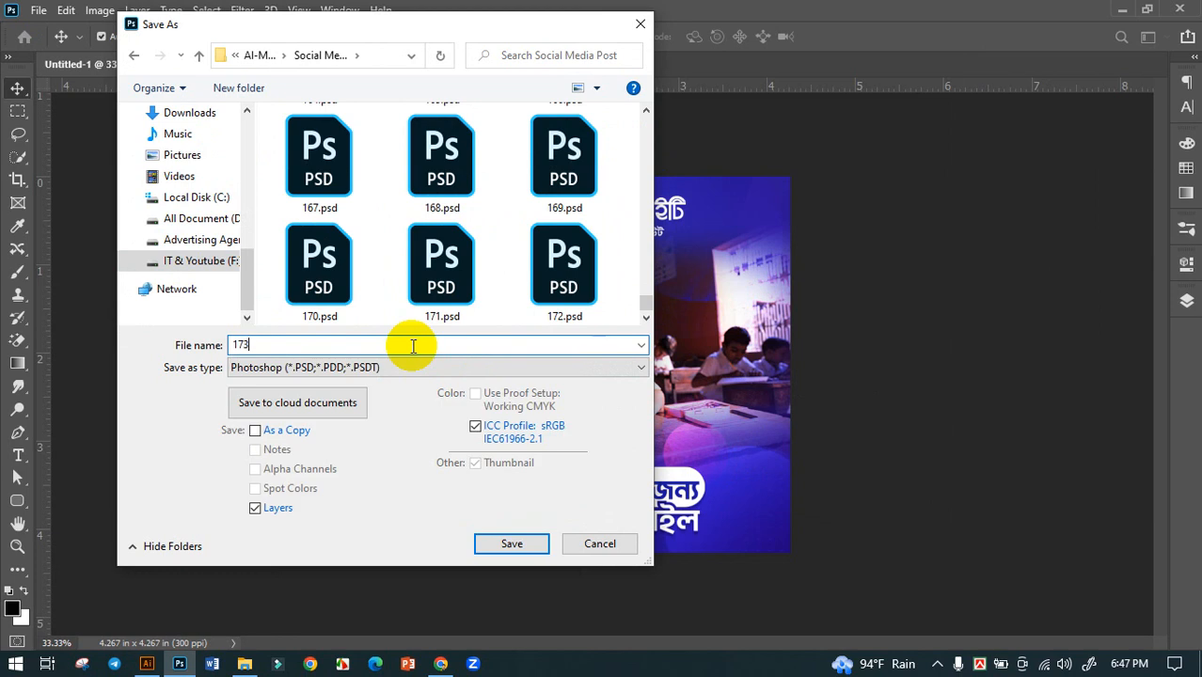
key("Return")
key("Return")
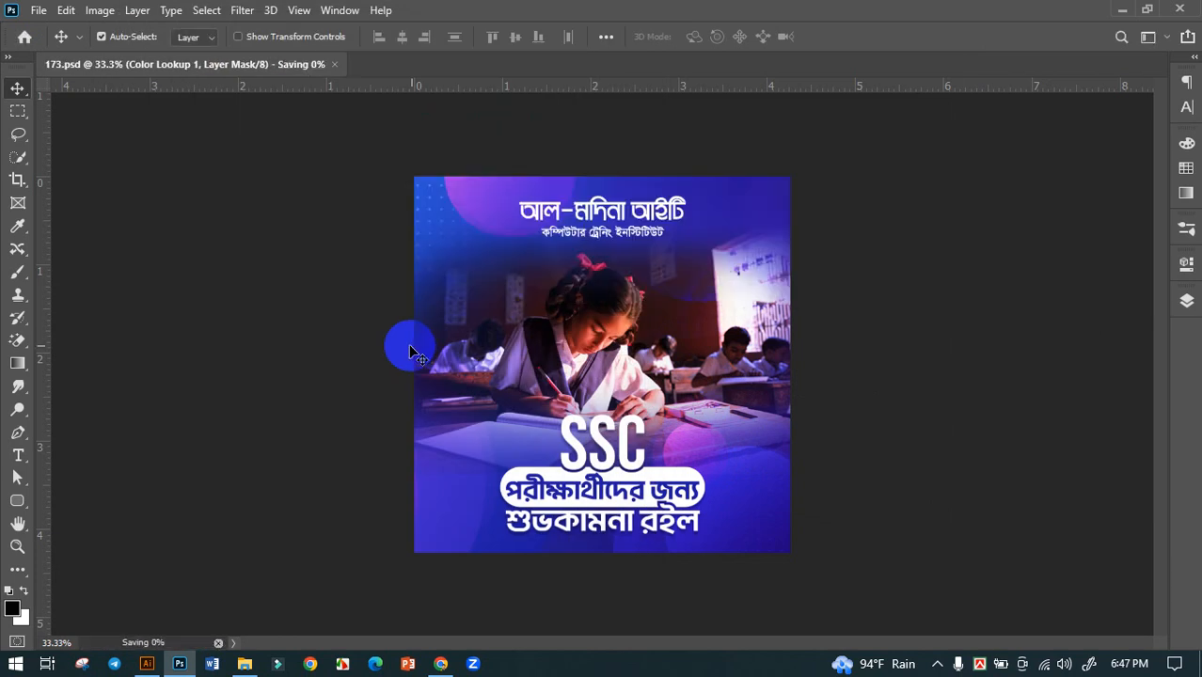
Save a JPEG version of the design as 173 in the same Social Media Post folder on the computer.
key("ctrl+shift+s")
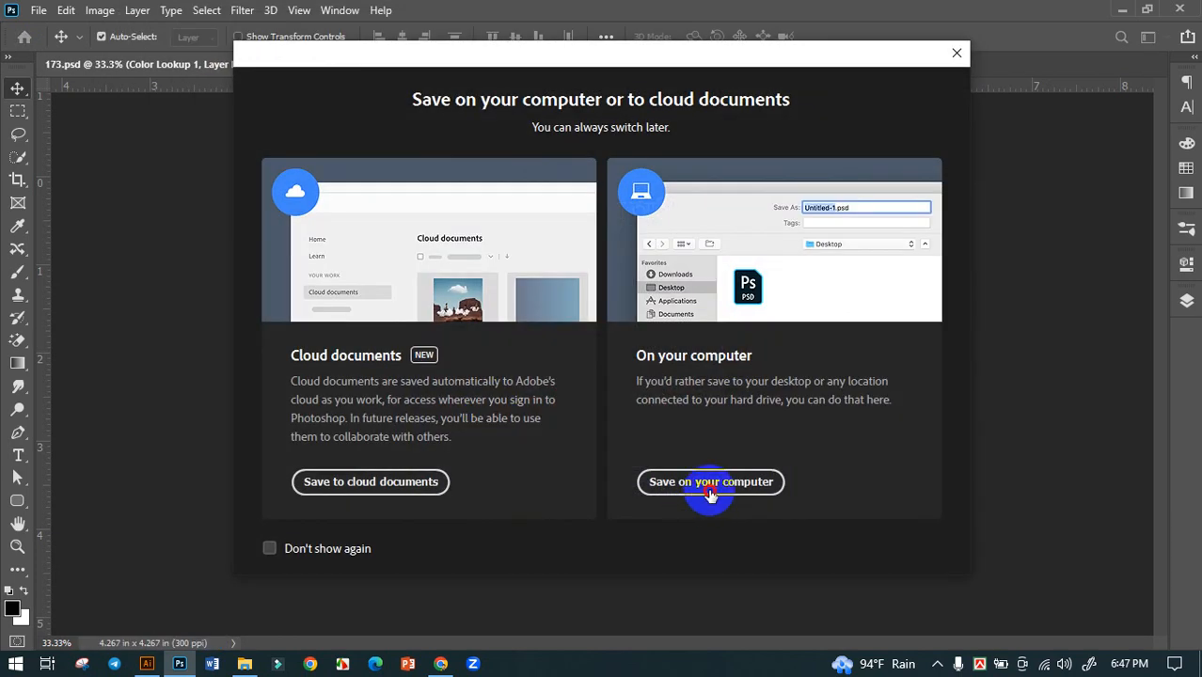
left_click(710, 489)
left_click(376, 367)
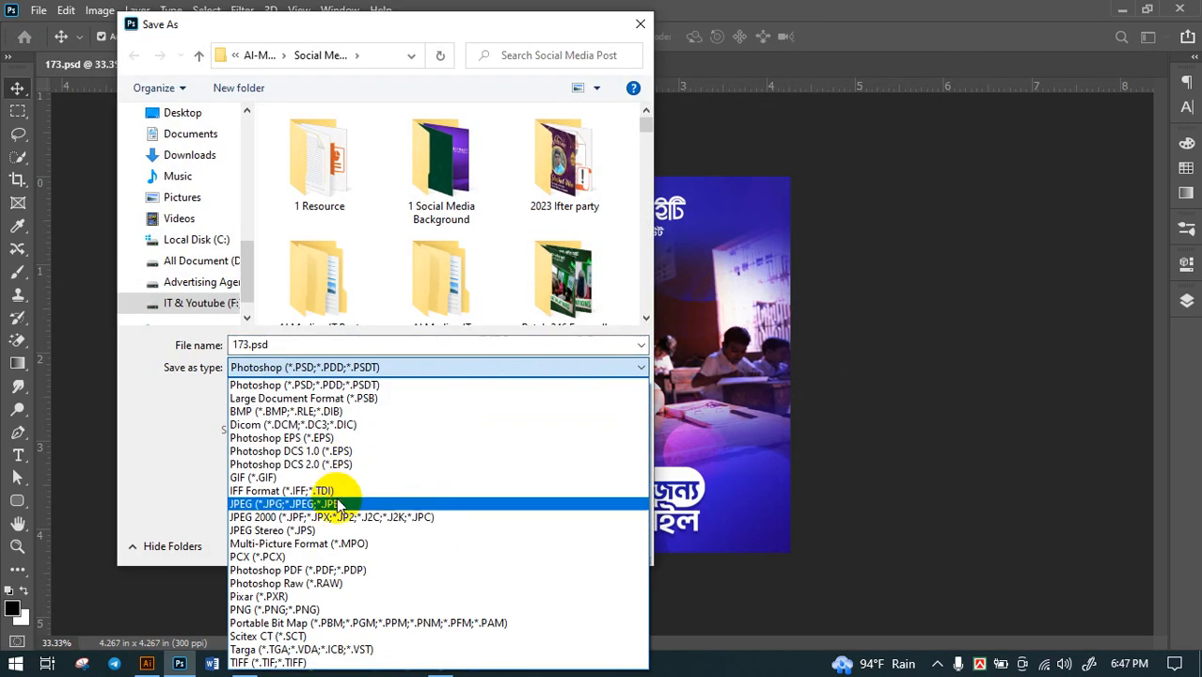
left_click(339, 505)
key("Return")
key("Return")
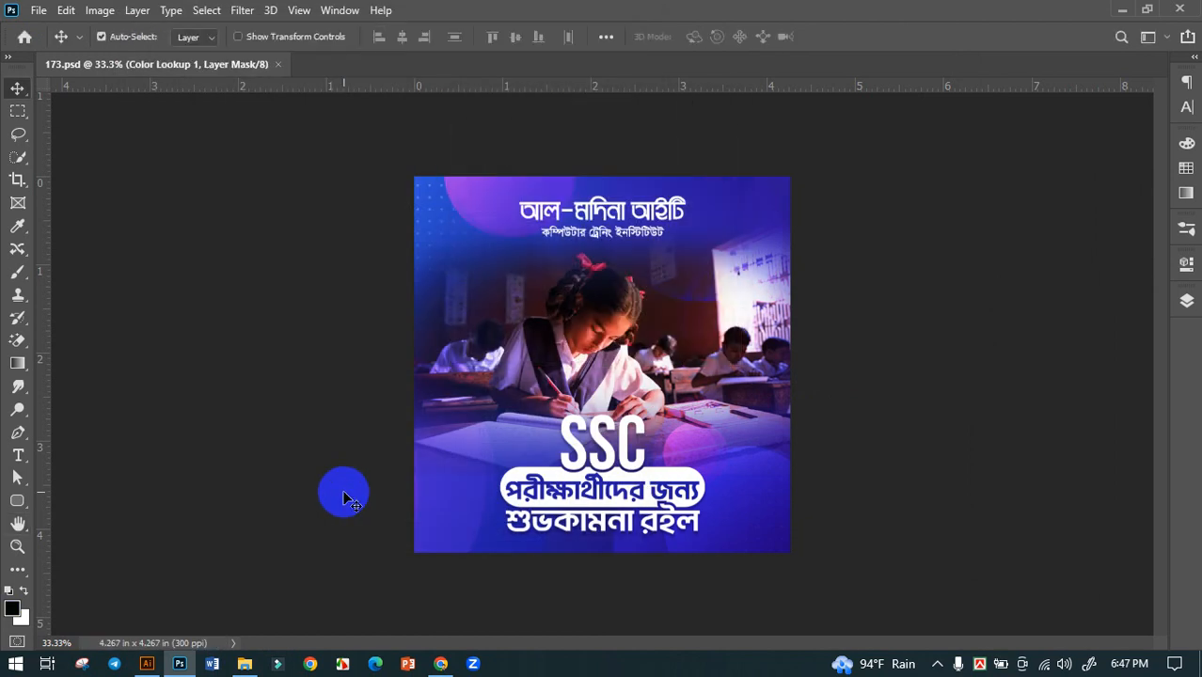